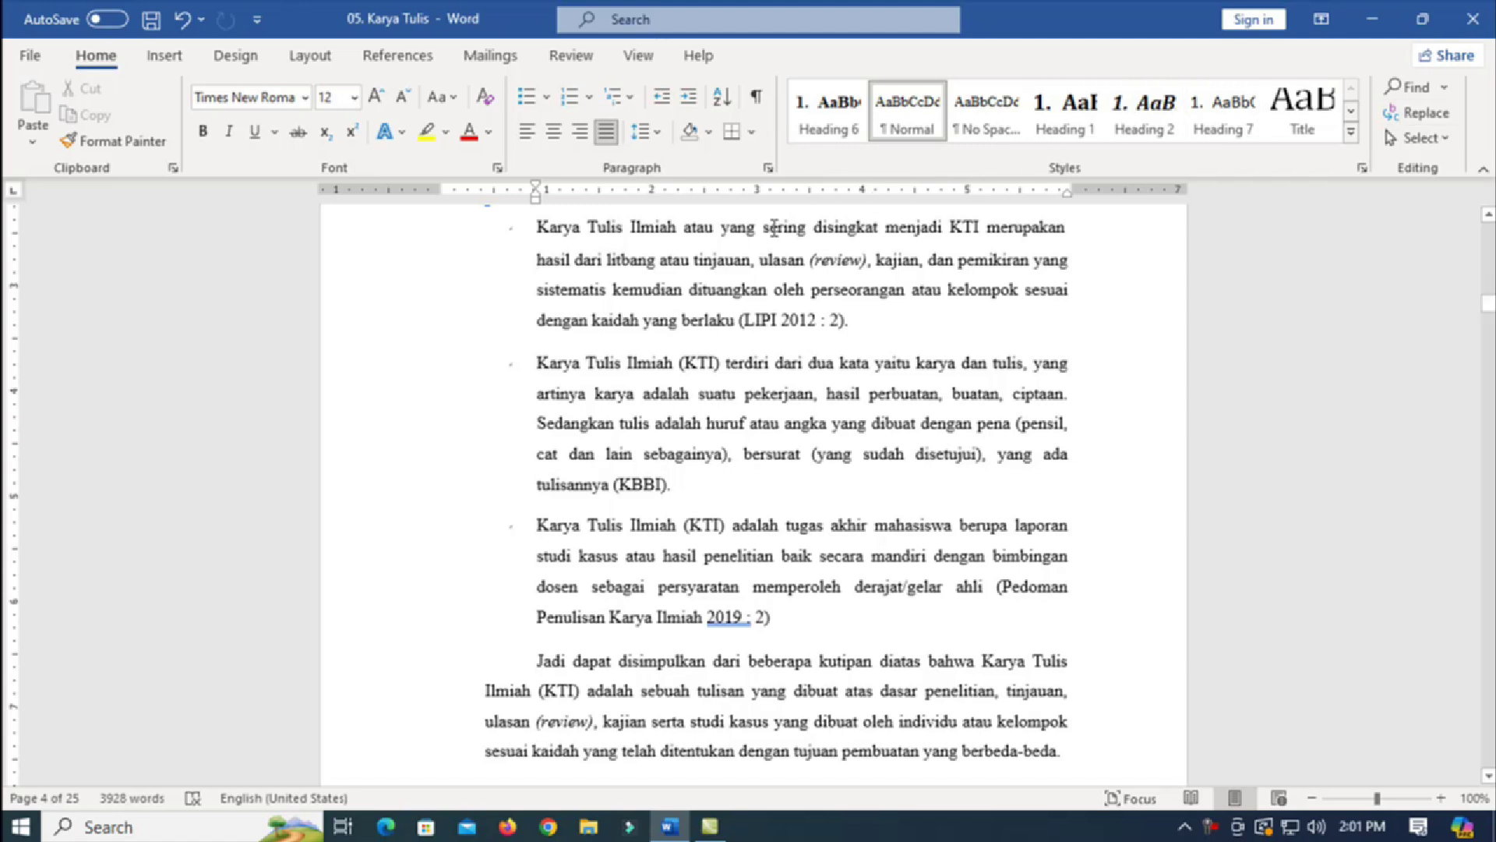
# Step: Insert the LOGO_SMAGA_PEKALONGAN picture from this device's Pictures folder into the first bulleted paragraph of section 1.1
pyautogui.scroll(1, 931, 356)
pyautogui.scroll(-1, 854, 354)
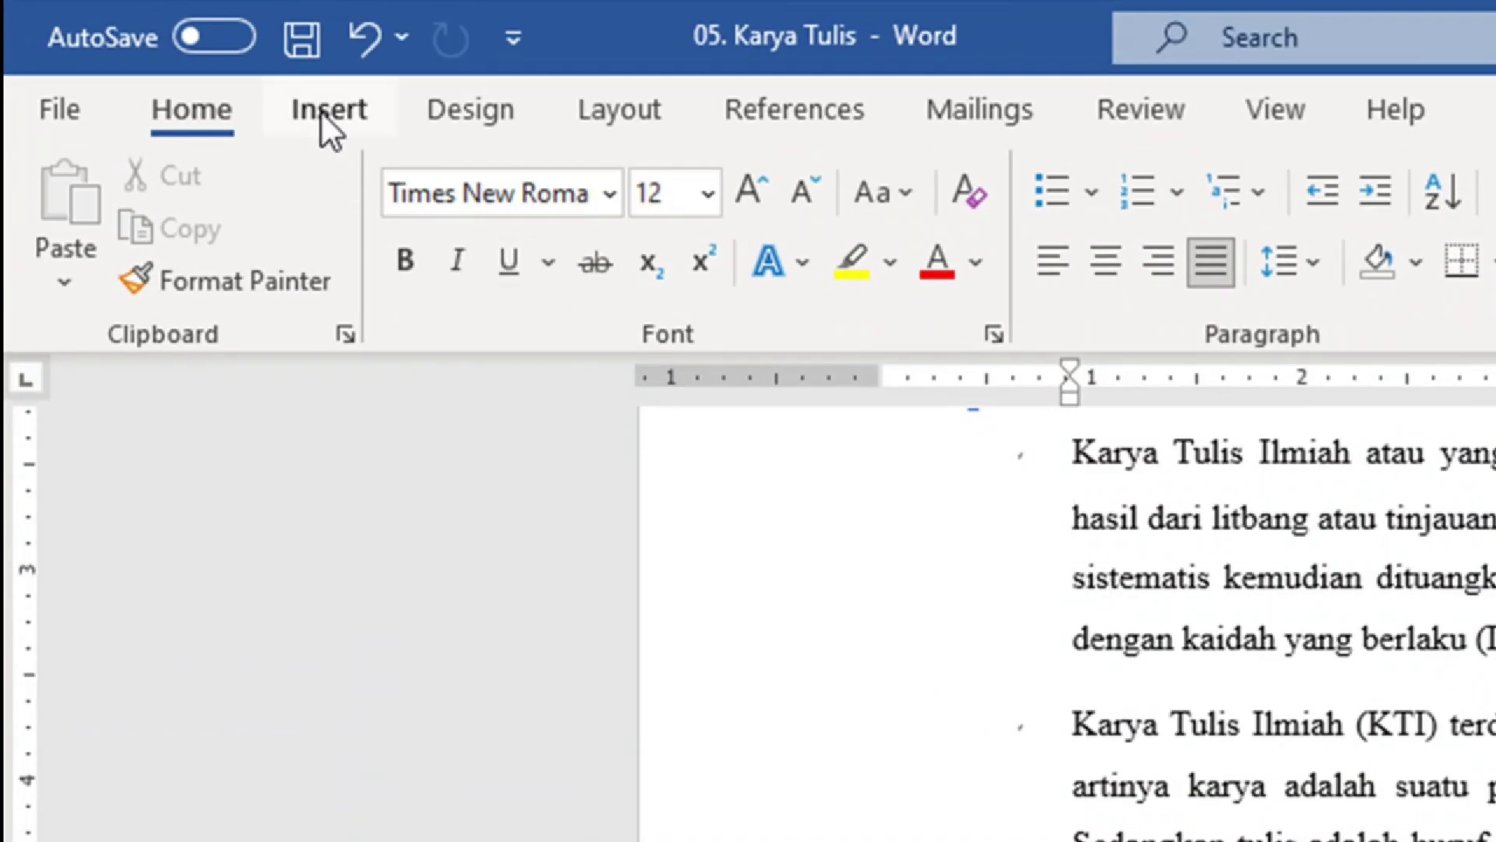
pyautogui.click(320, 110)
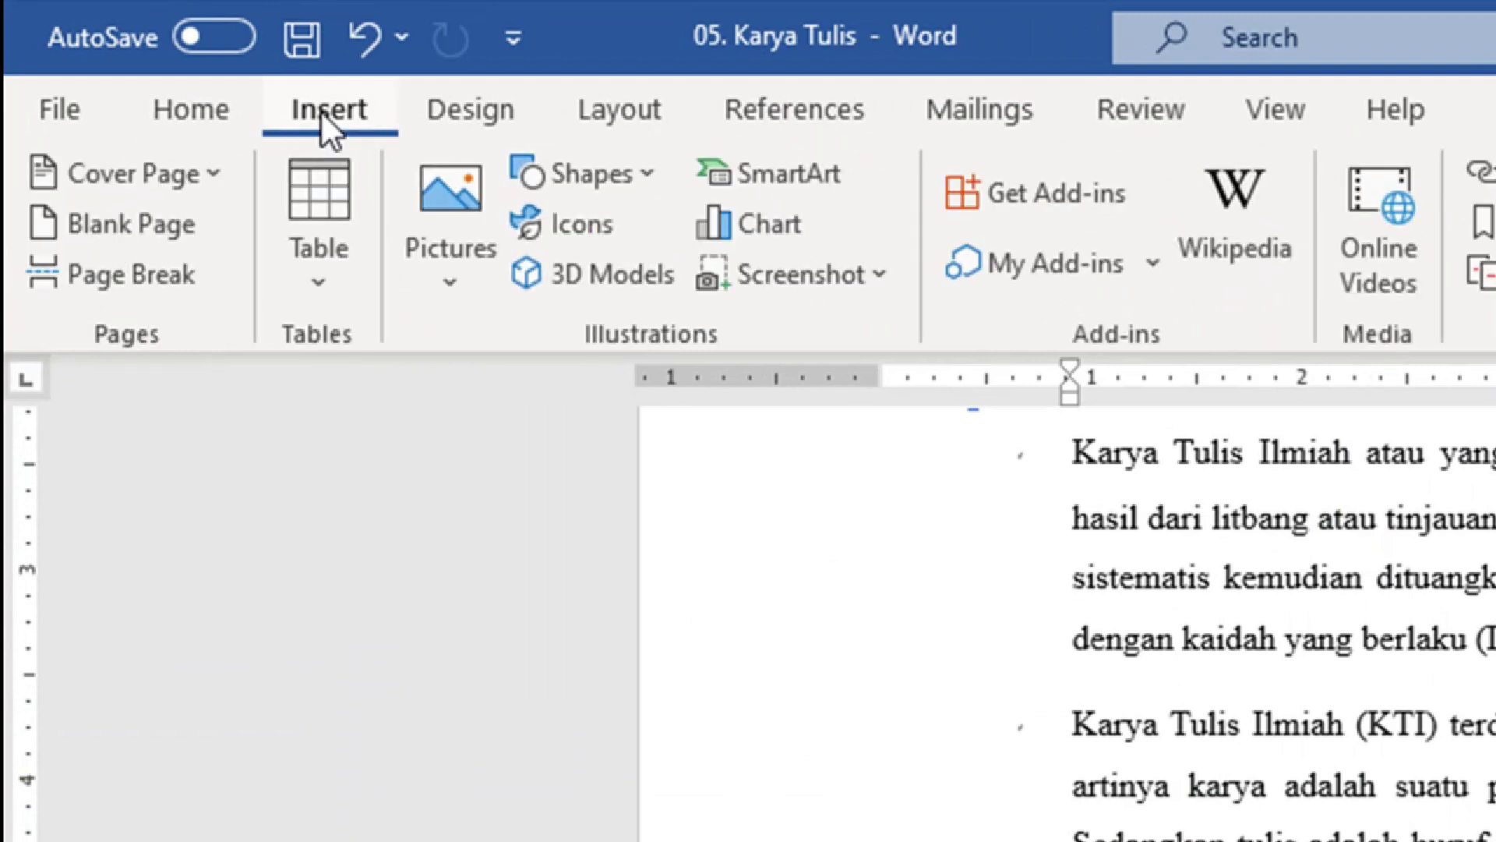
pyautogui.click(472, 225)
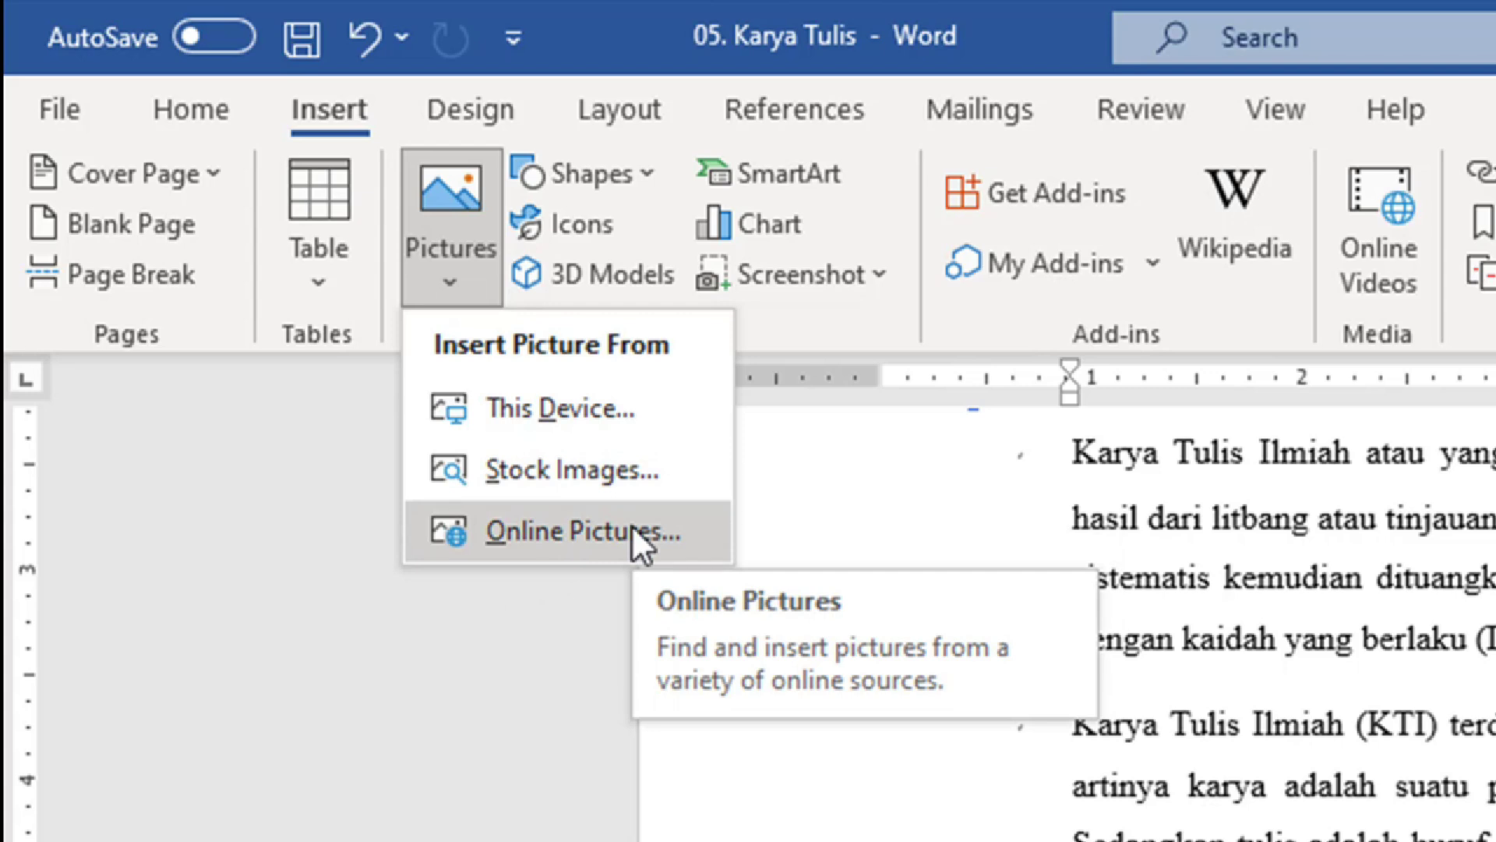
pyautogui.click(606, 411)
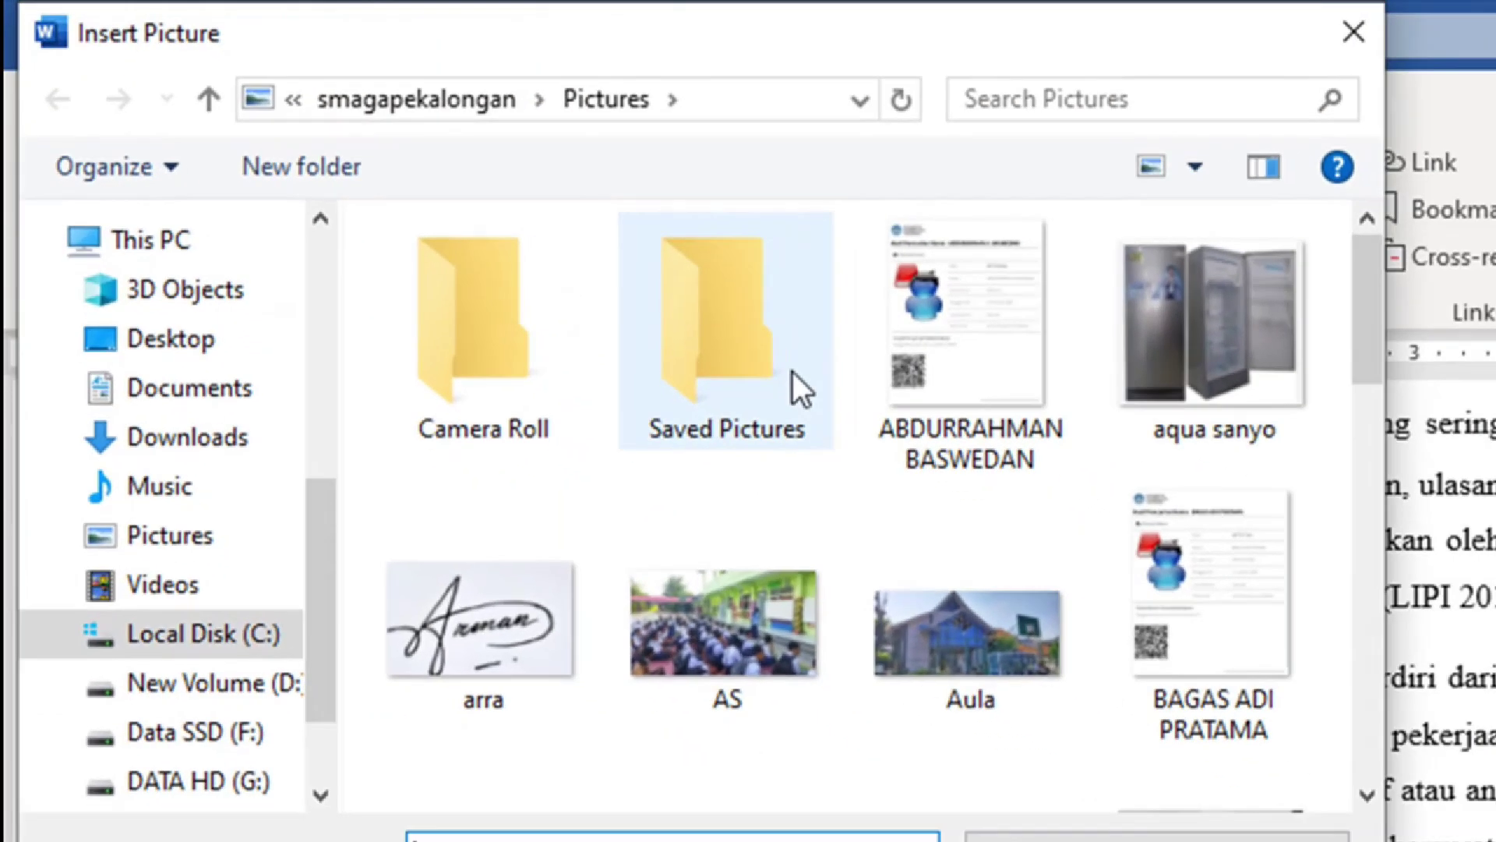
pyautogui.scroll(-6, 974, 382)
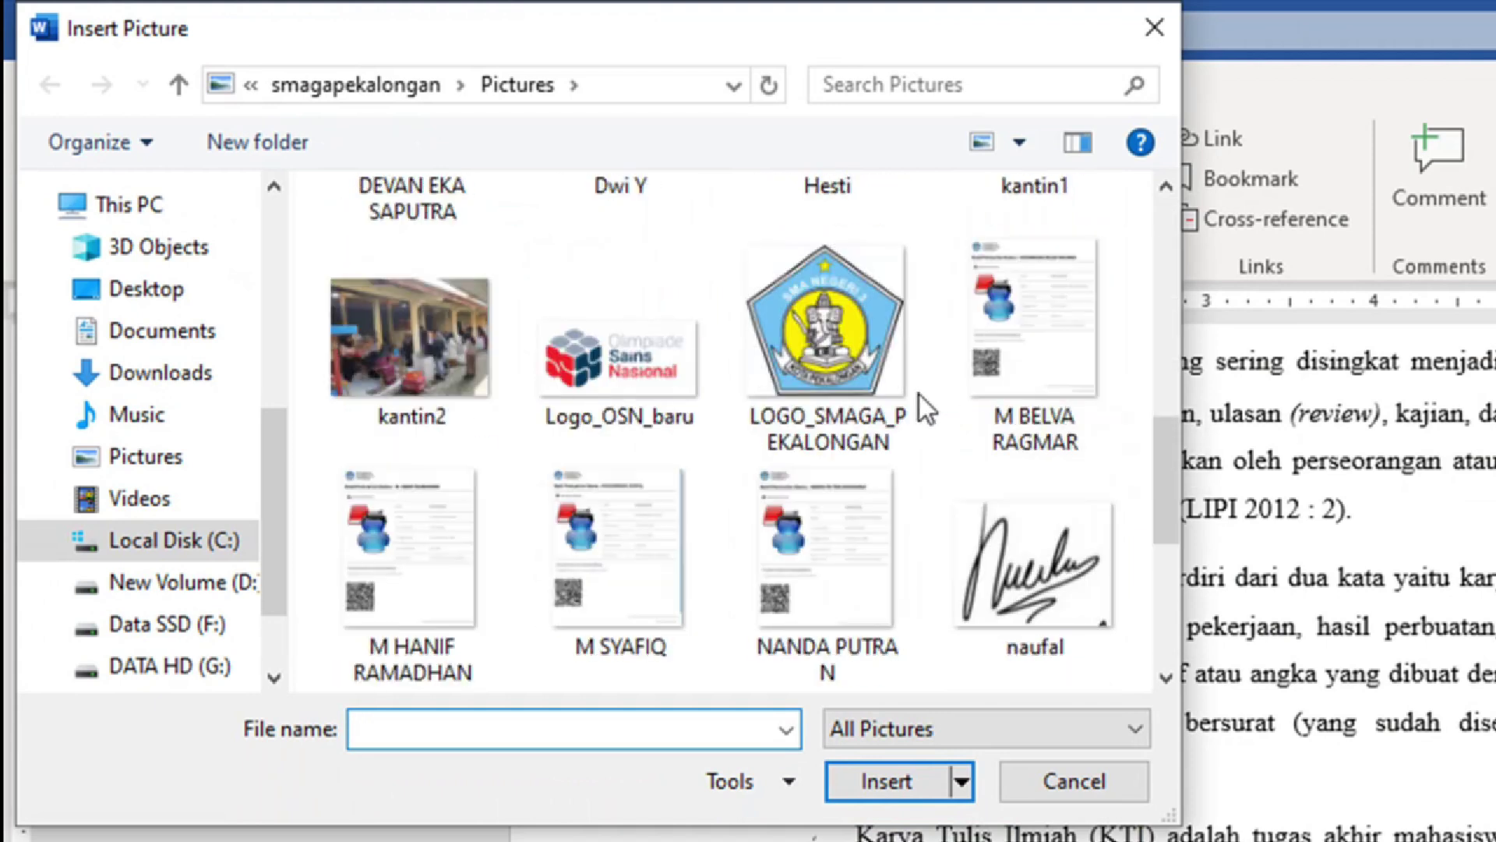
pyautogui.scroll(1, 763, 456)
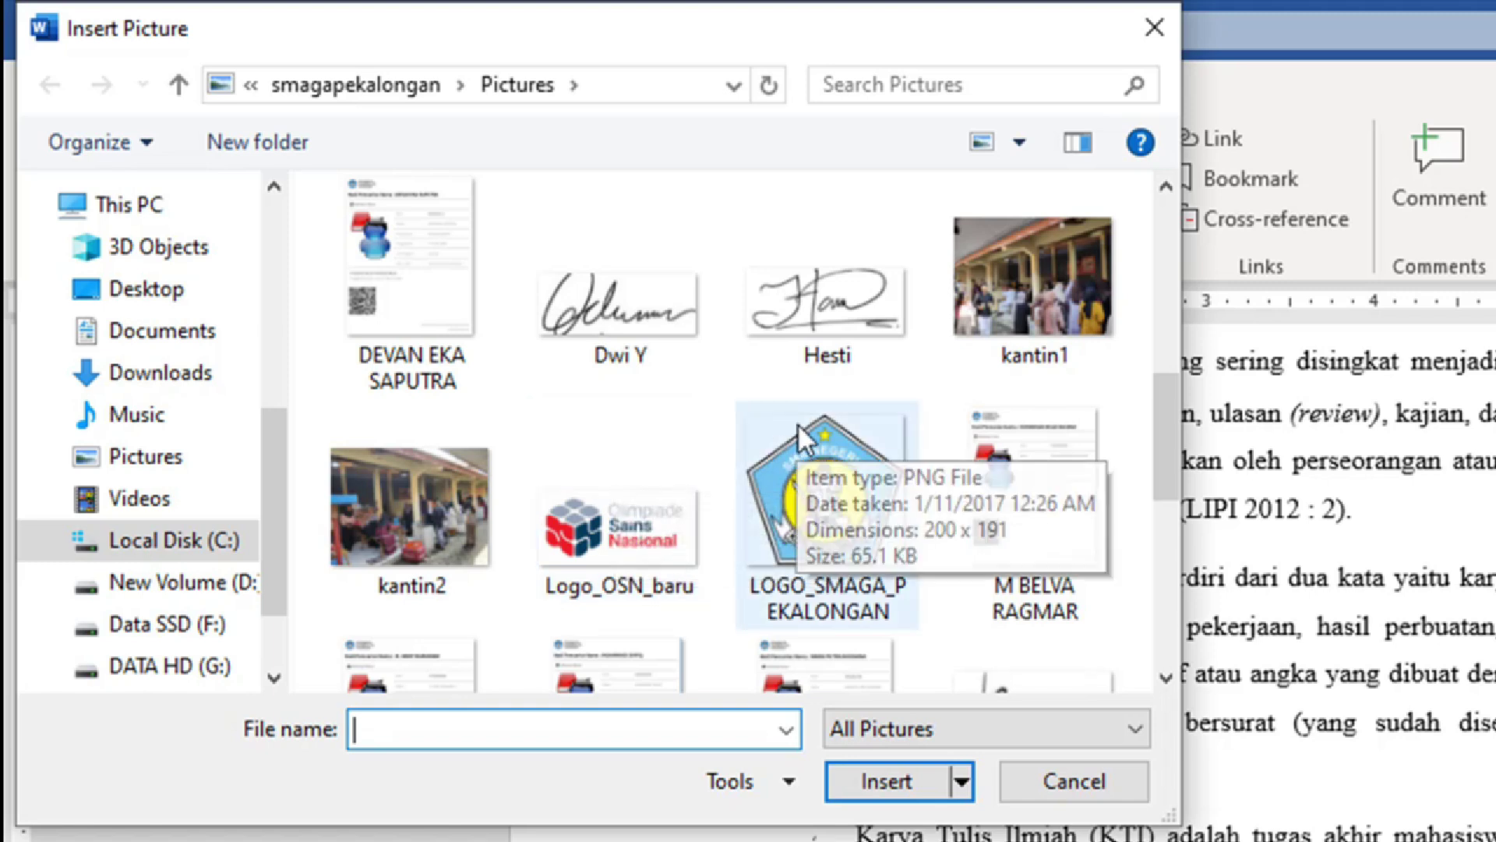
pyautogui.click(850, 477)
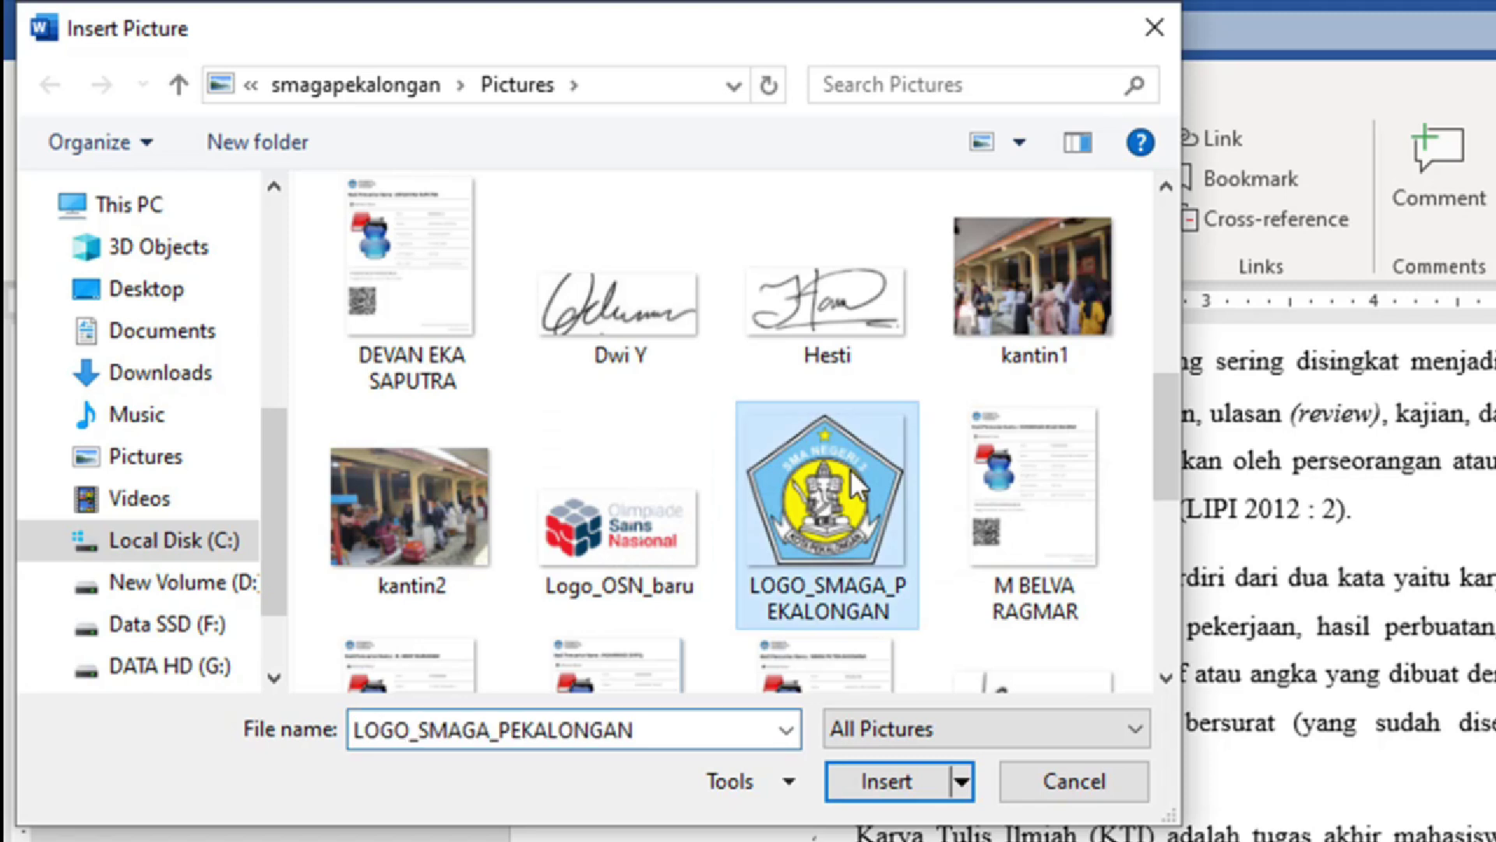
pyautogui.click(888, 779)
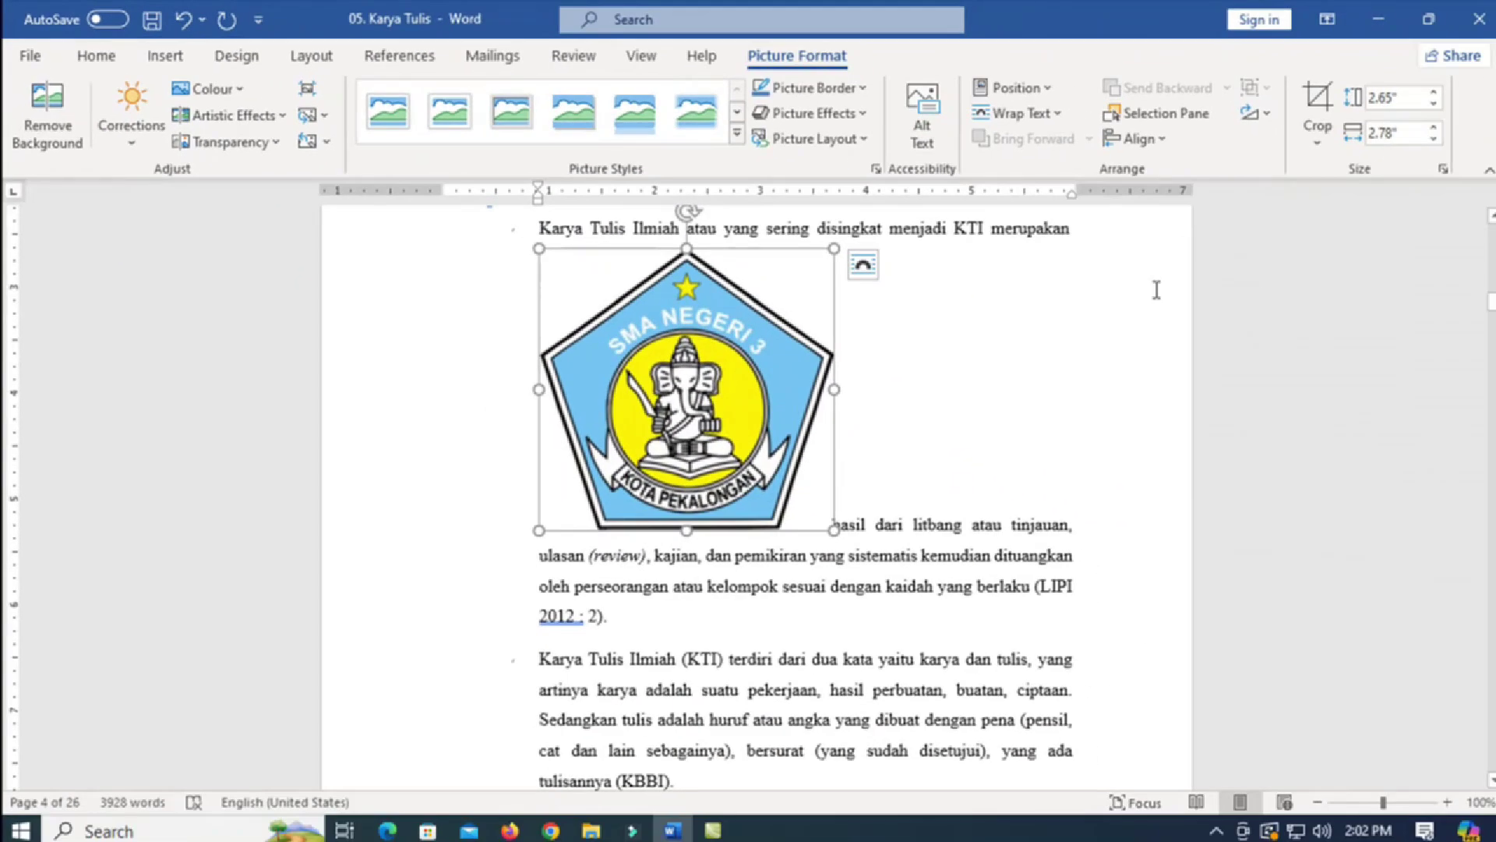
pyautogui.click(990, 302)
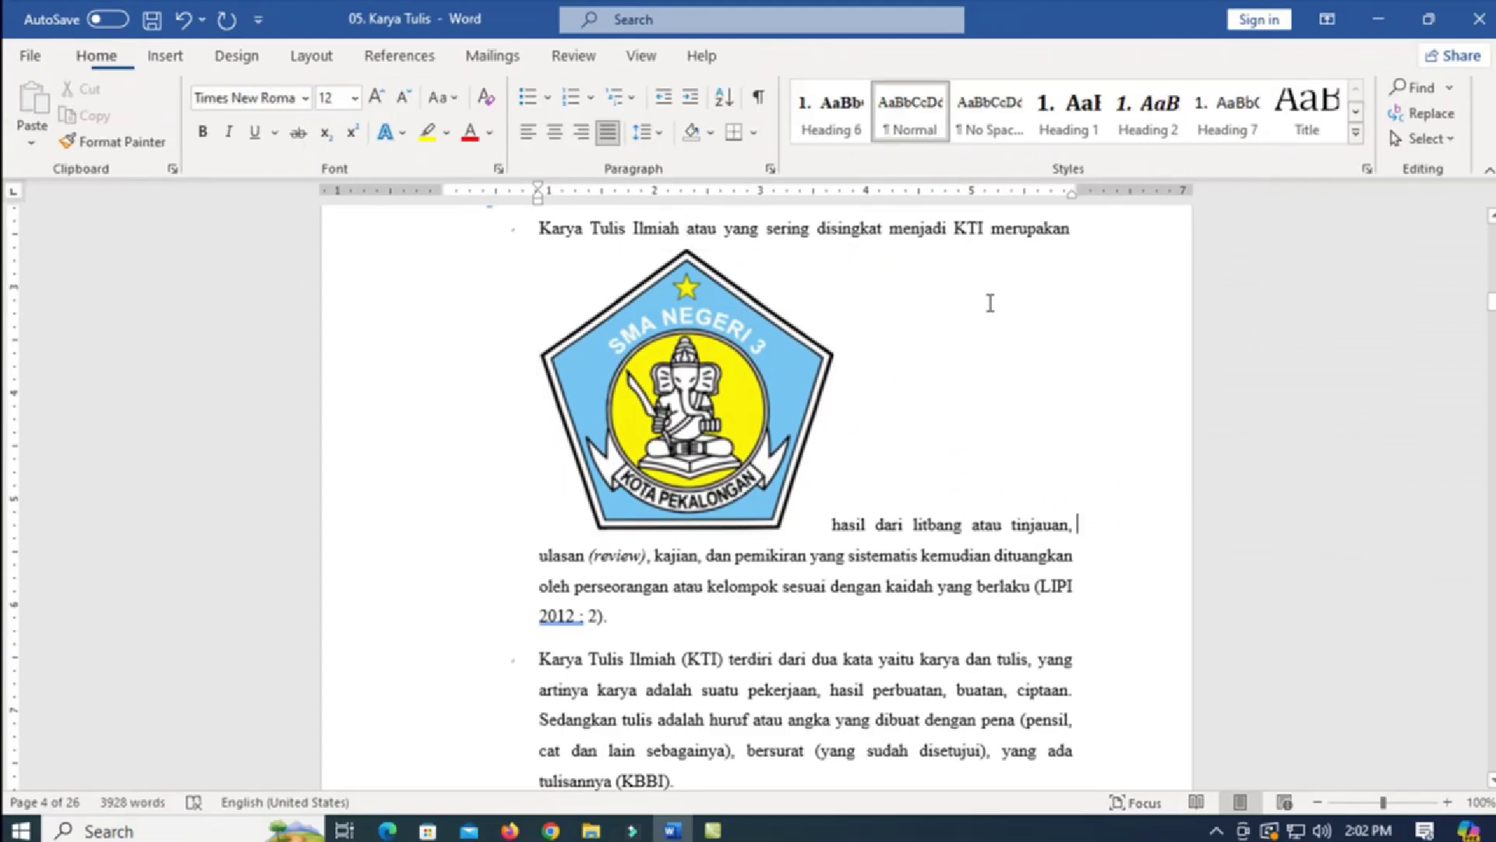
pyautogui.scroll(2, 989, 302)
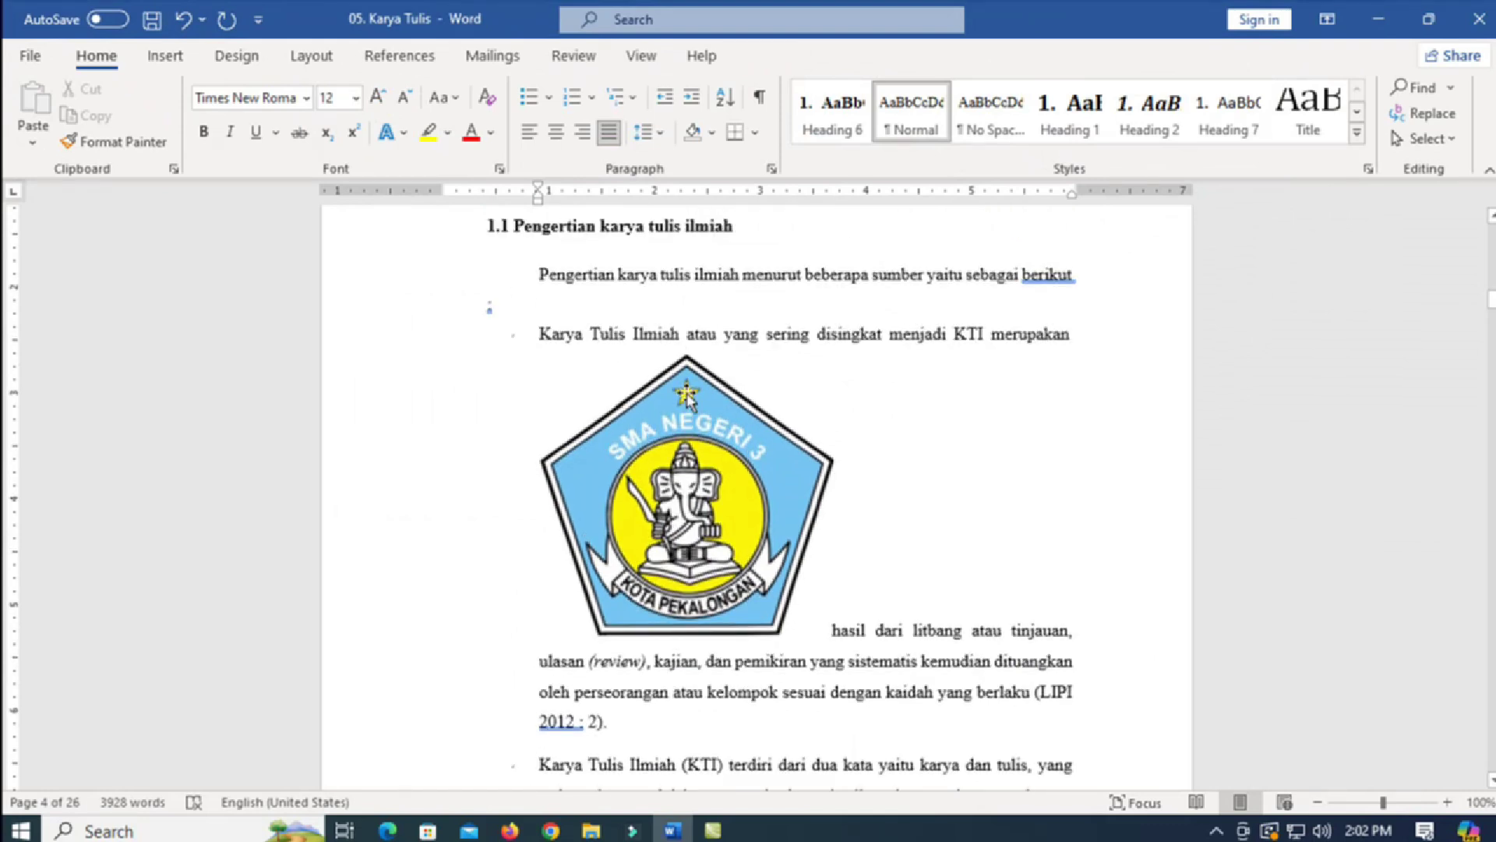
pyautogui.click(688, 398)
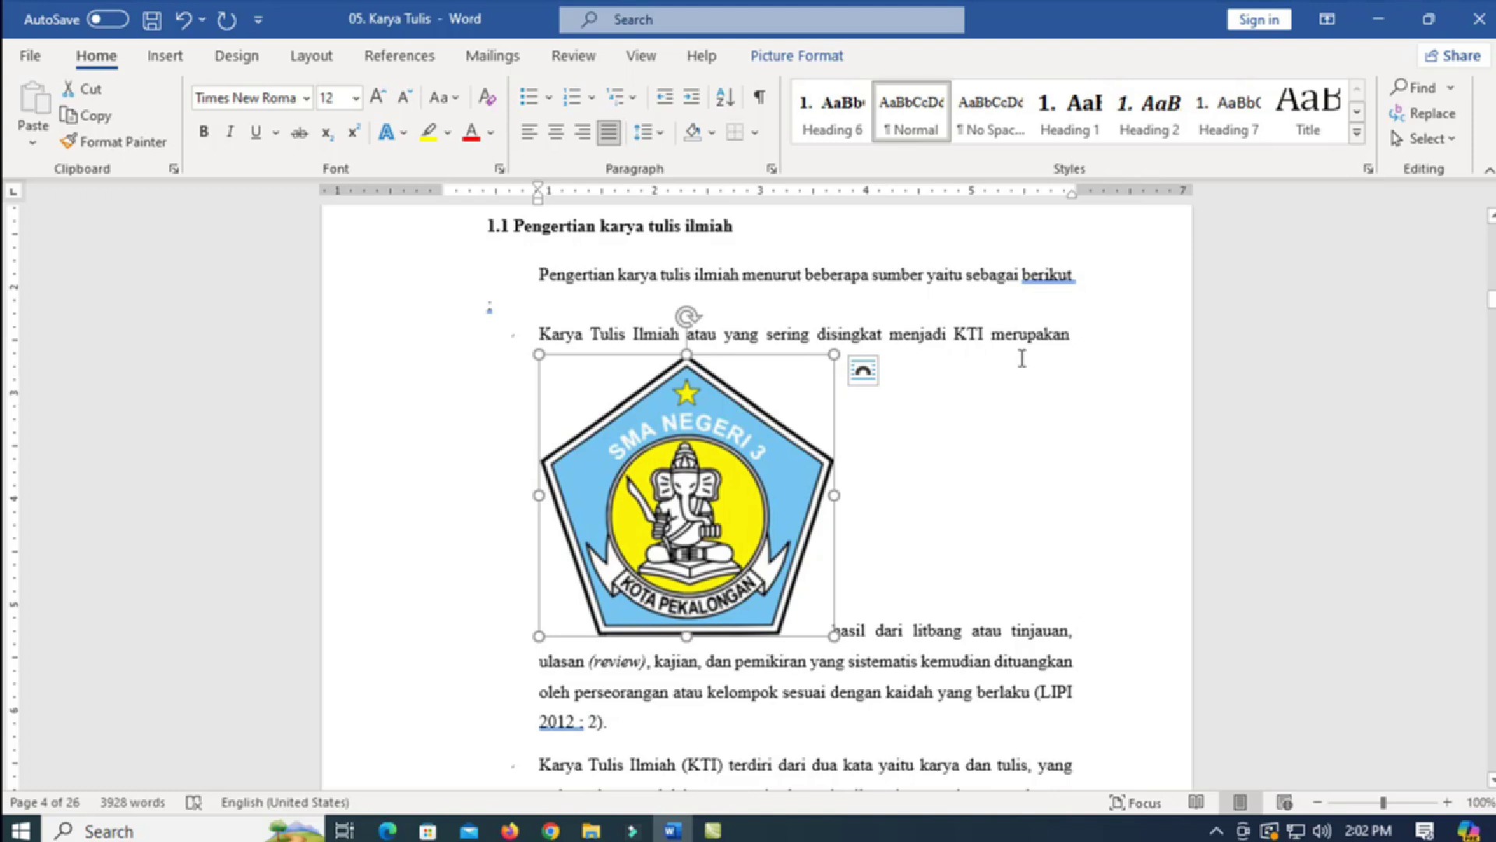
pyautogui.click(1087, 334)
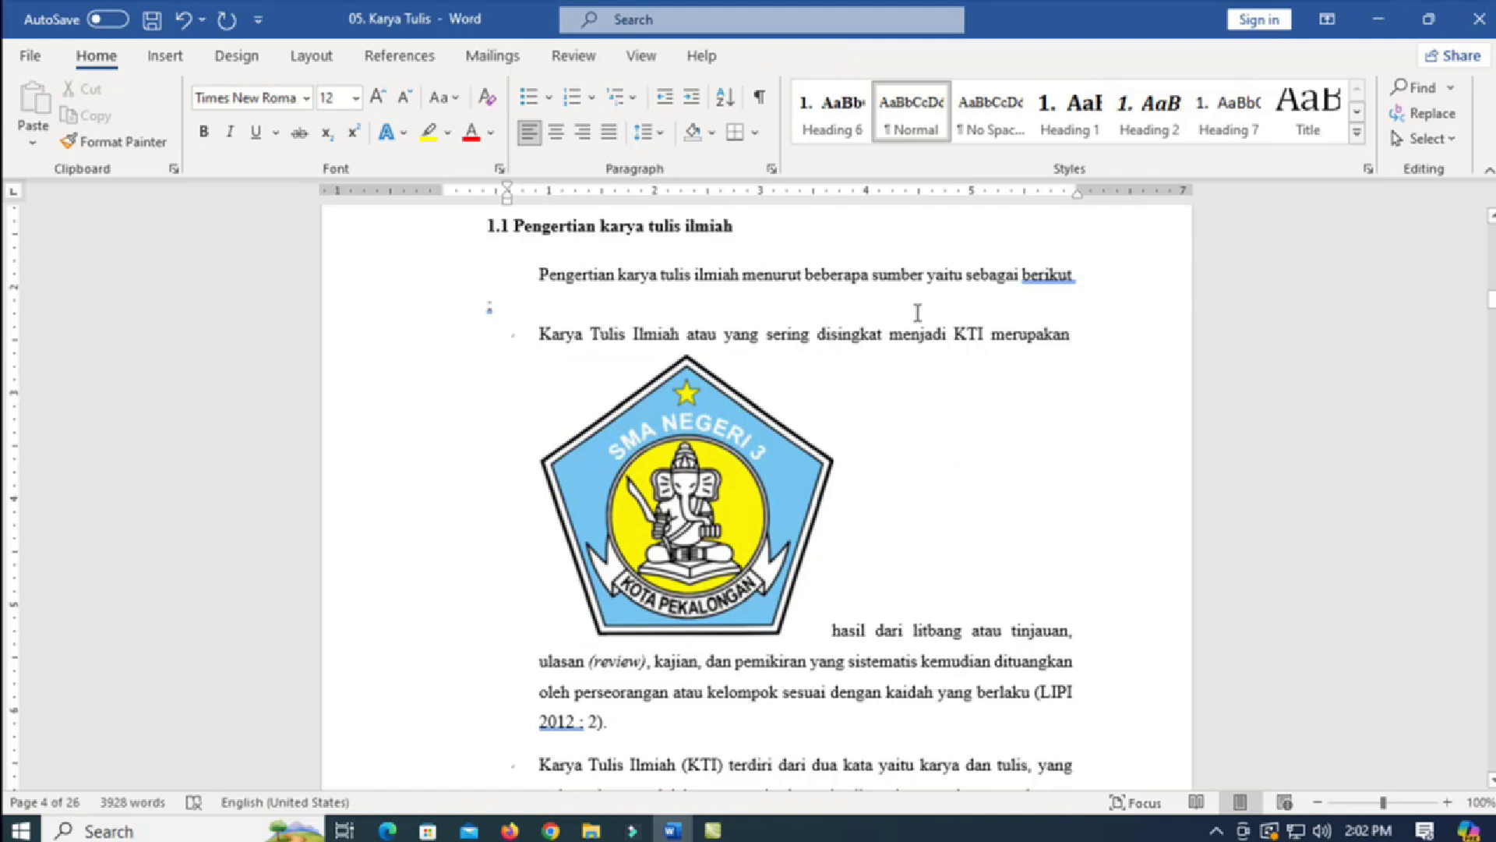
pyautogui.click(715, 461)
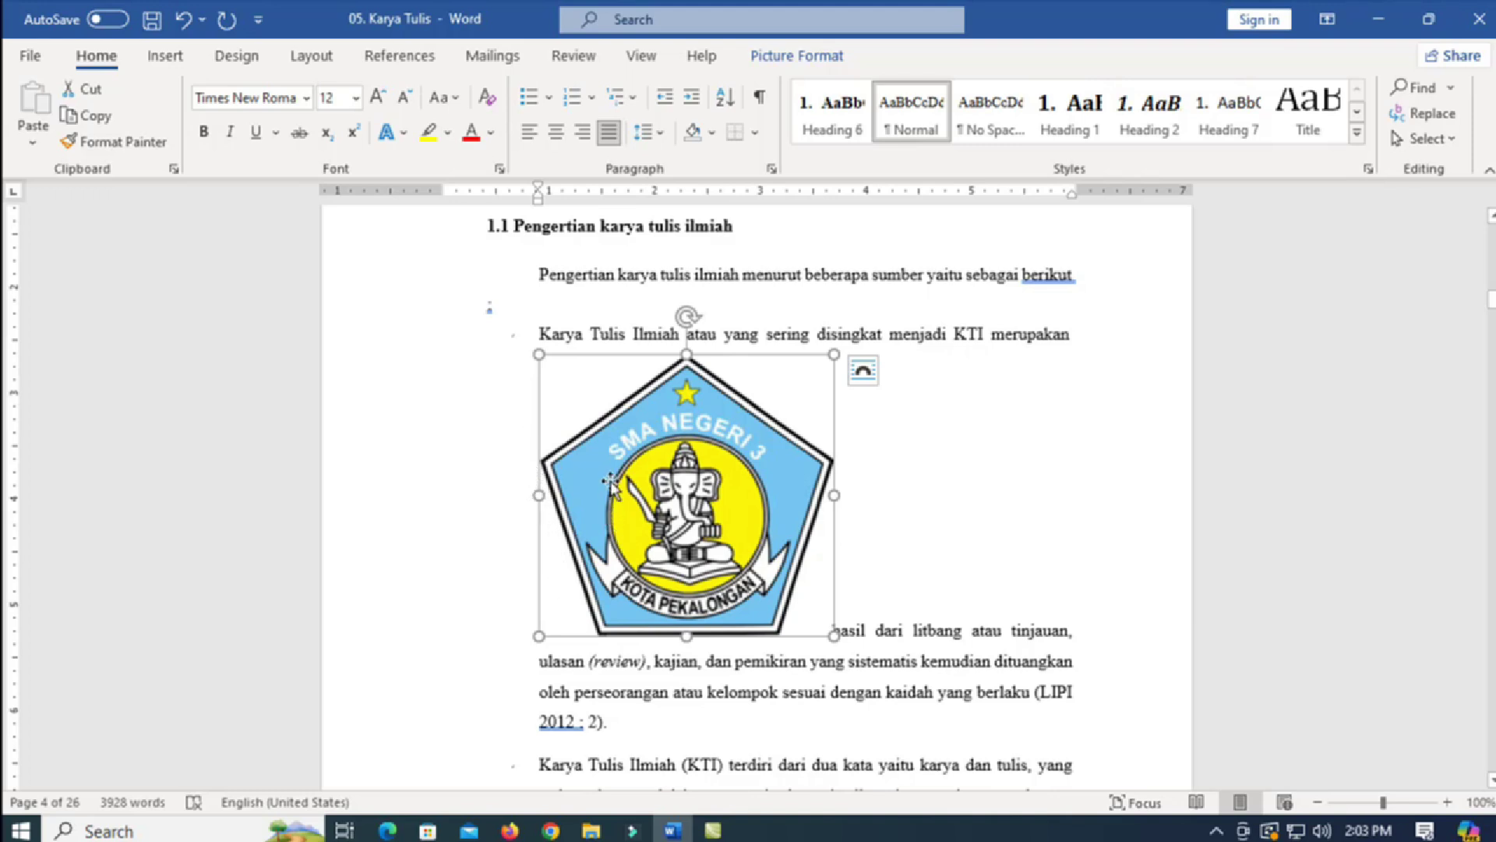
pyautogui.click(1096, 274)
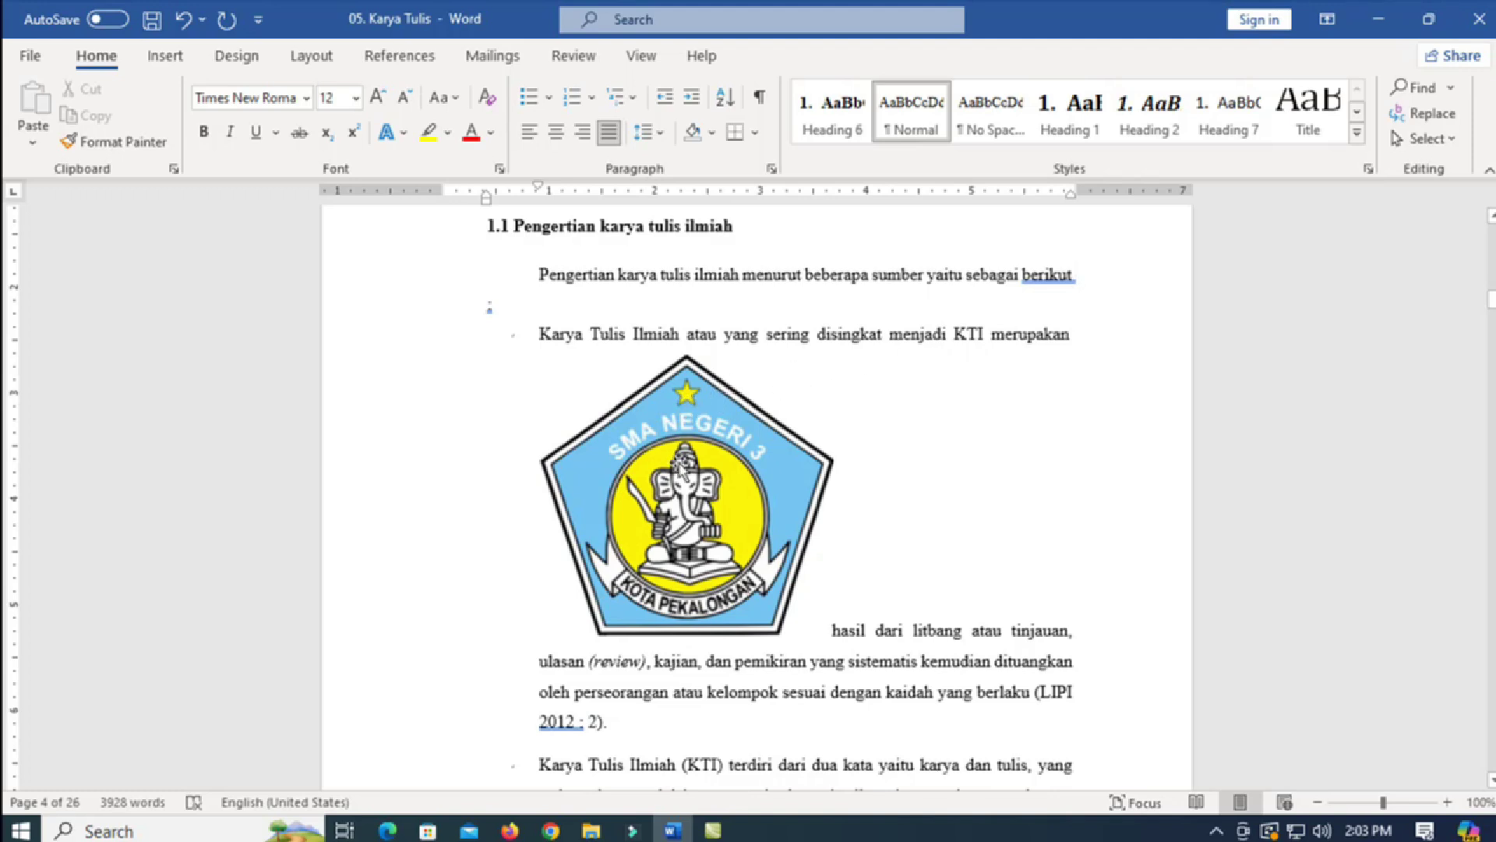
# Step: Shrink the school logo proportionally to about 2.2 inches wide and reduce its height slightly
pyautogui.click(672, 451)
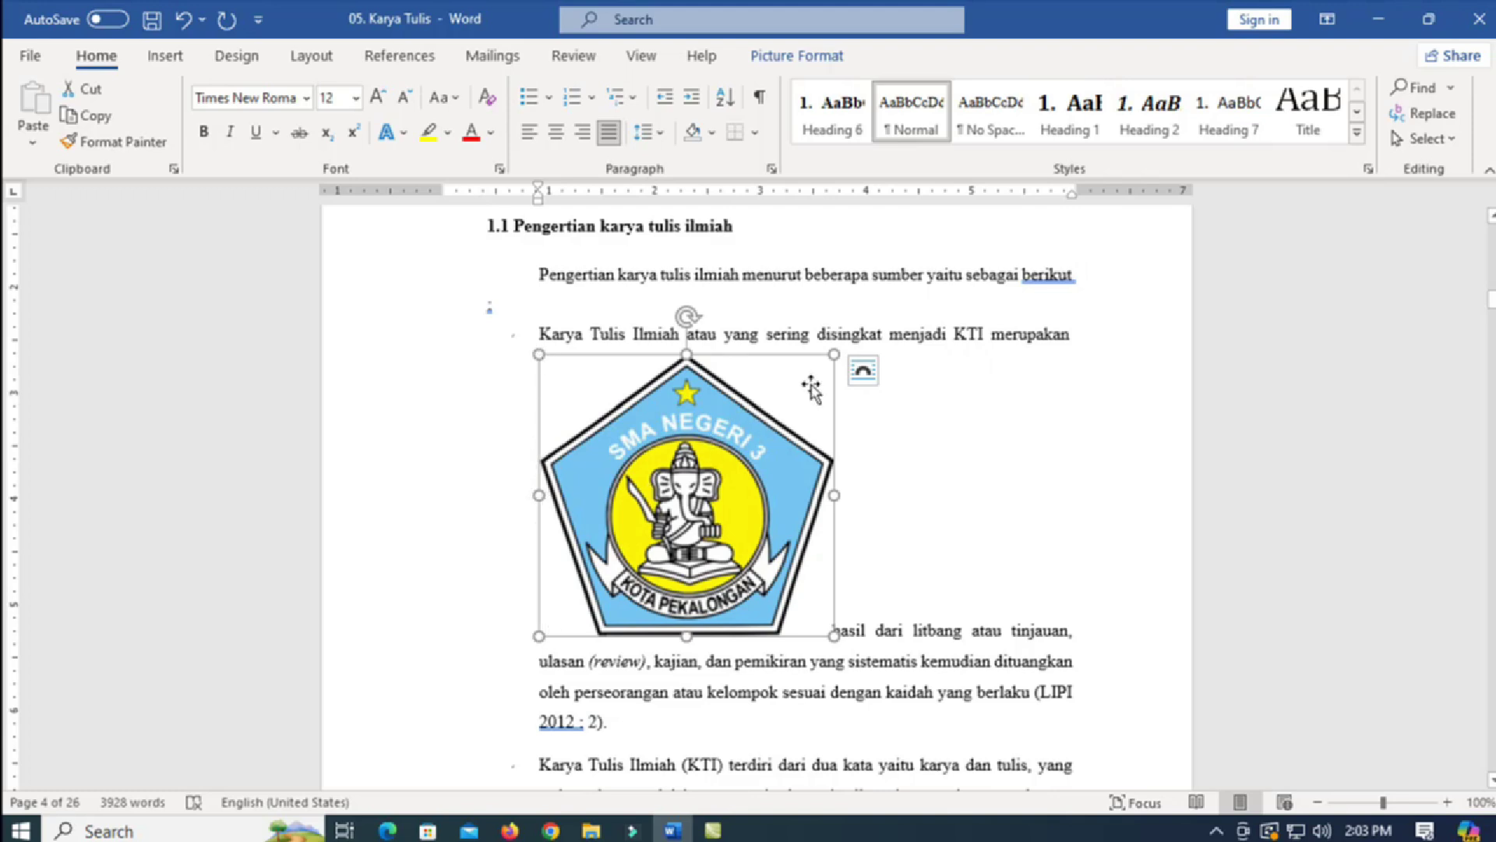
pyautogui.moveTo(833, 353); pyautogui.dragTo(773, 414)
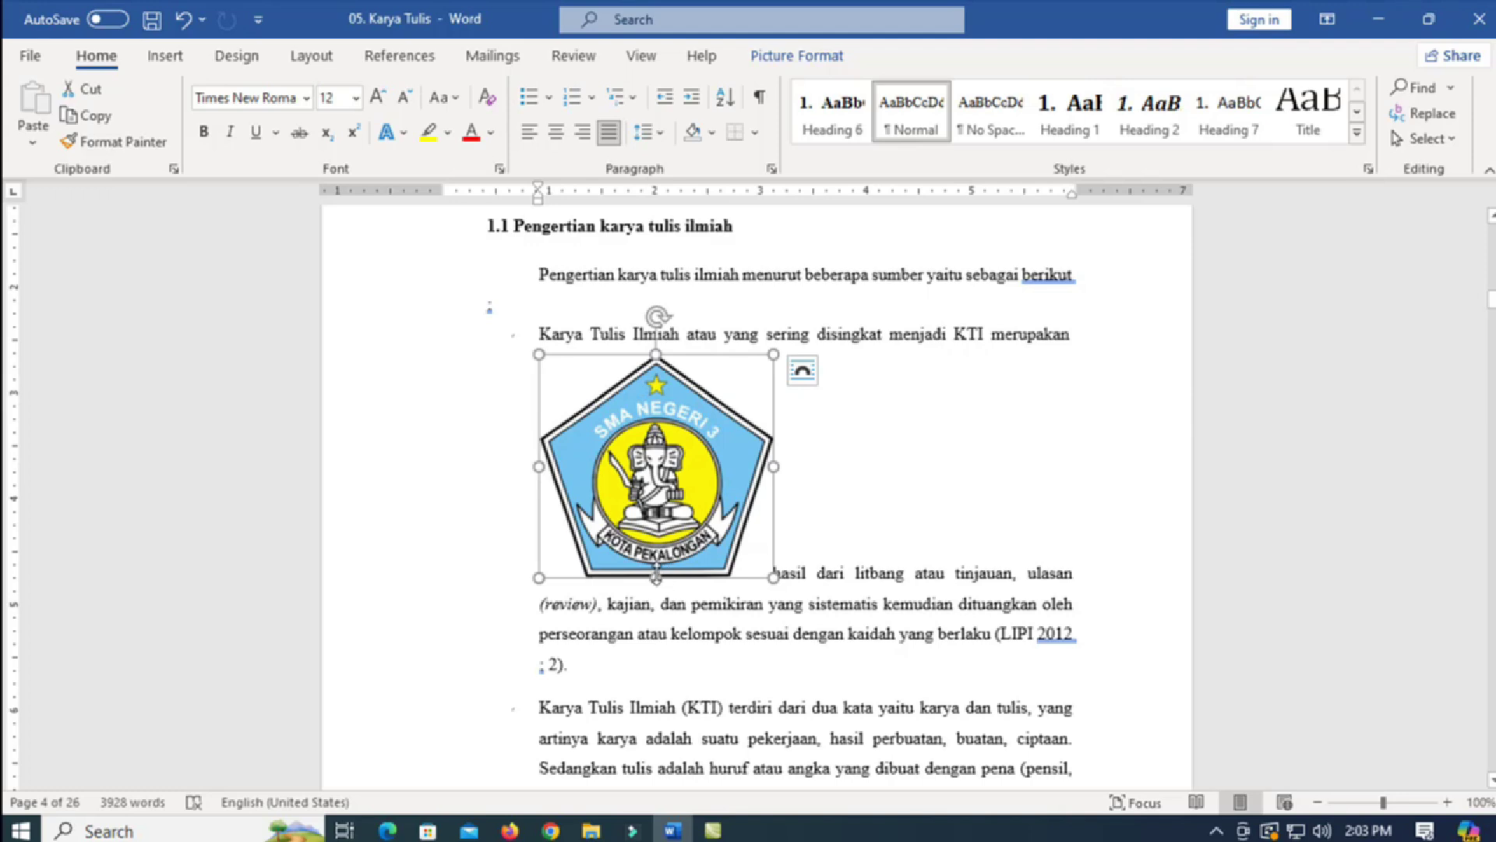
pyautogui.moveTo(656, 578)
pyautogui.mouseDown()
pyautogui.moveTo(658, 503)
pyautogui.moveTo(657, 565)
pyautogui.mouseUp()
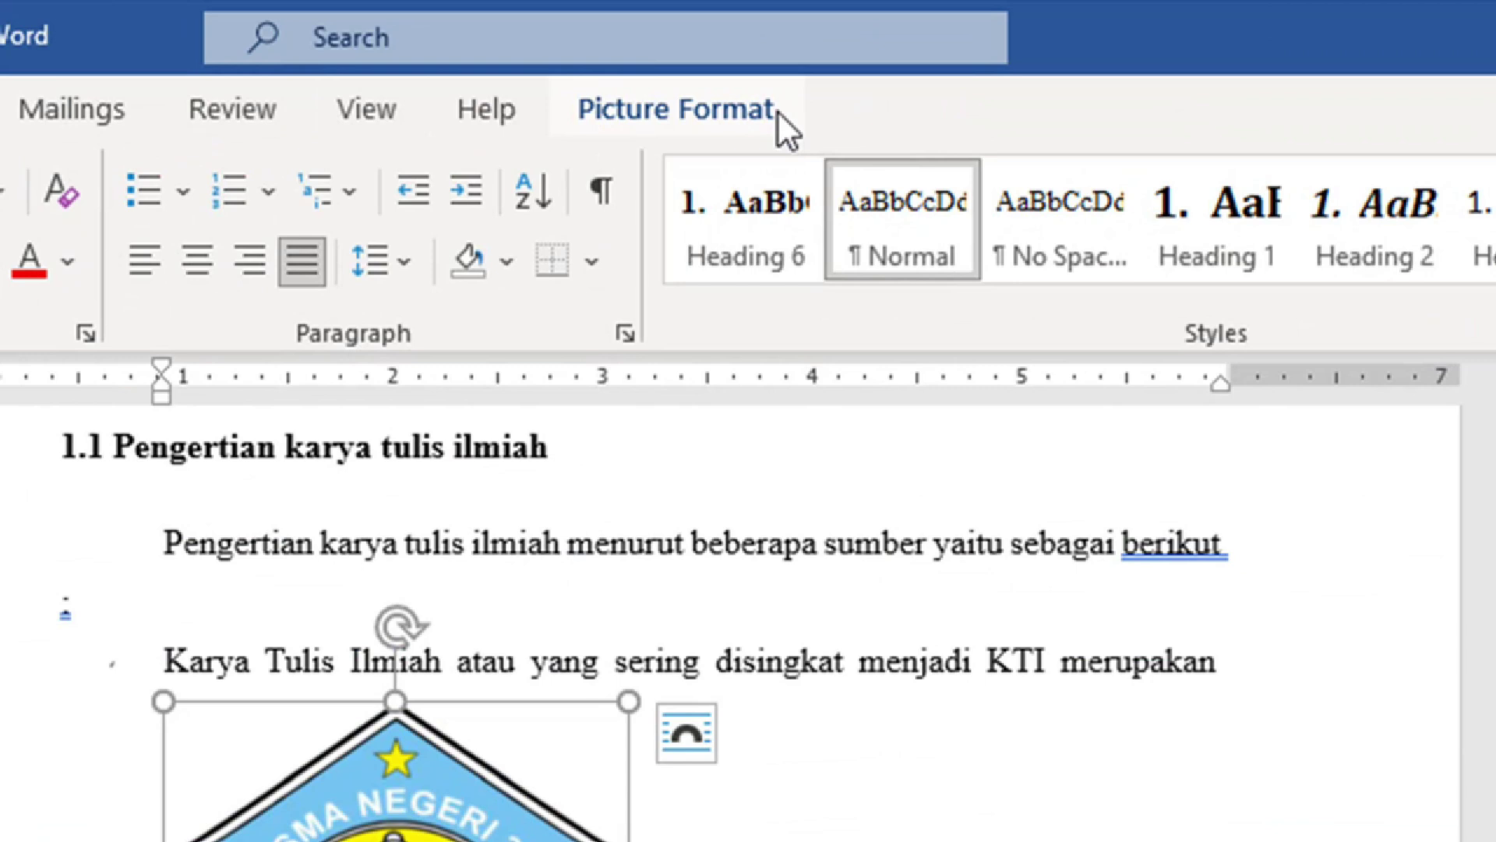
# Step: Try to move the in-line logo within the paragraph, and set its text wrapping to Square
pyautogui.click(722, 105)
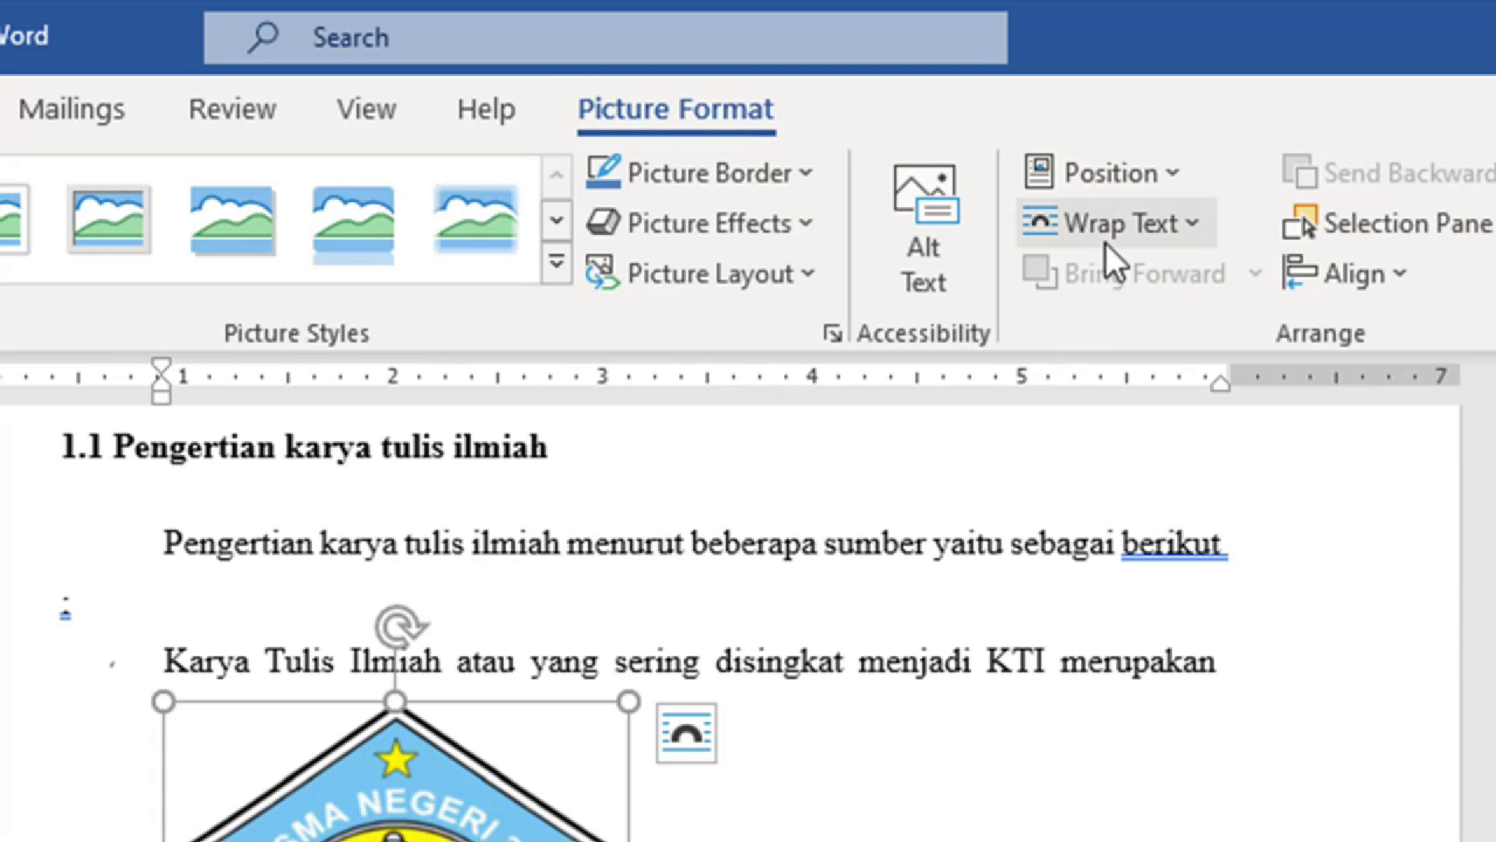
pyautogui.click(1197, 224)
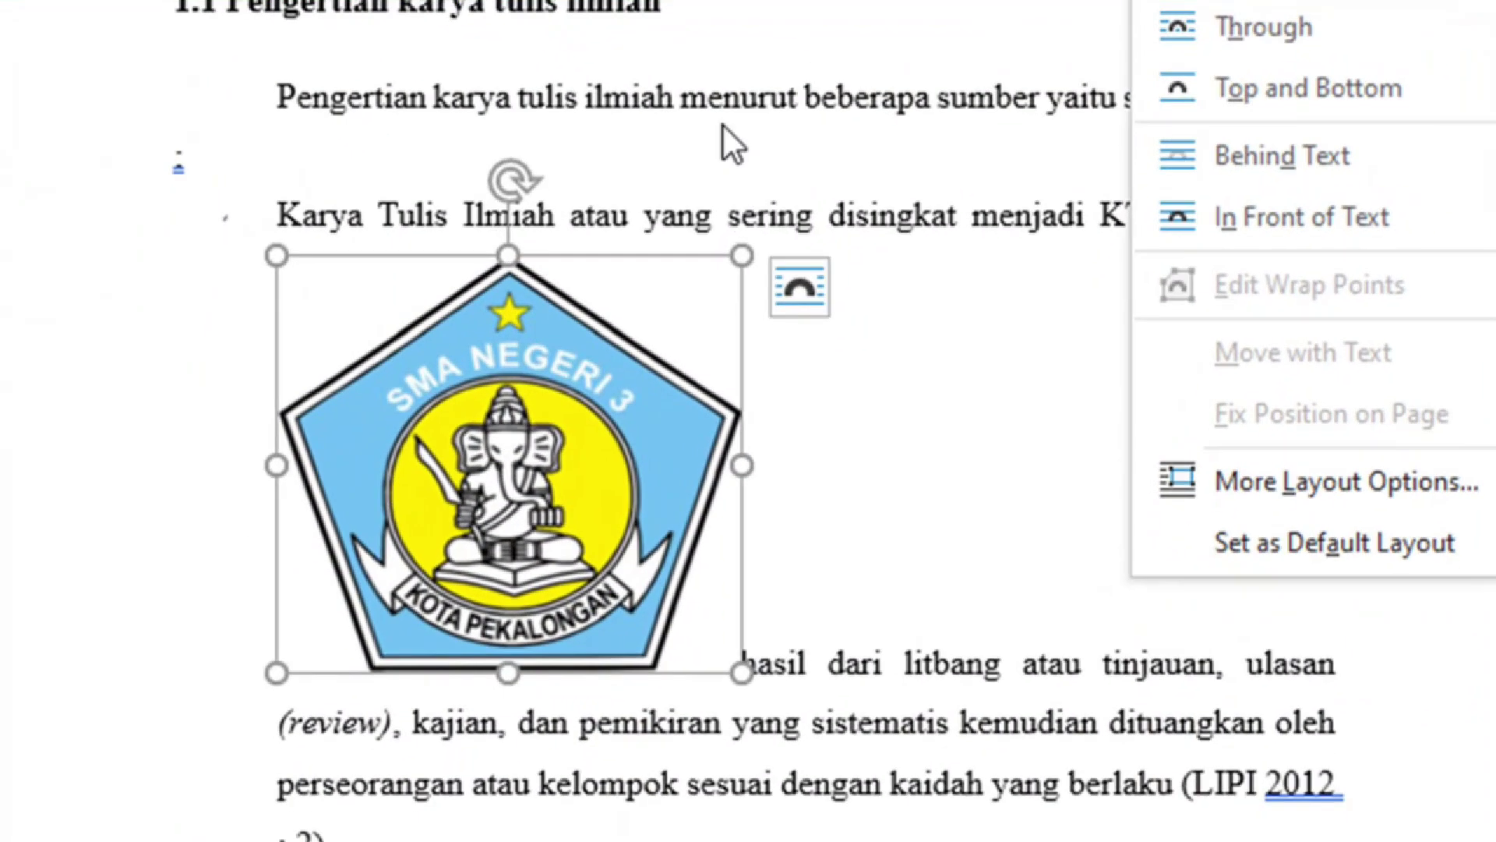
pyautogui.click(471, 395)
pyautogui.moveTo(539, 316); pyautogui.dragTo(831, 579)
pyautogui.moveTo(683, 491); pyautogui.dragTo(1008, 611)
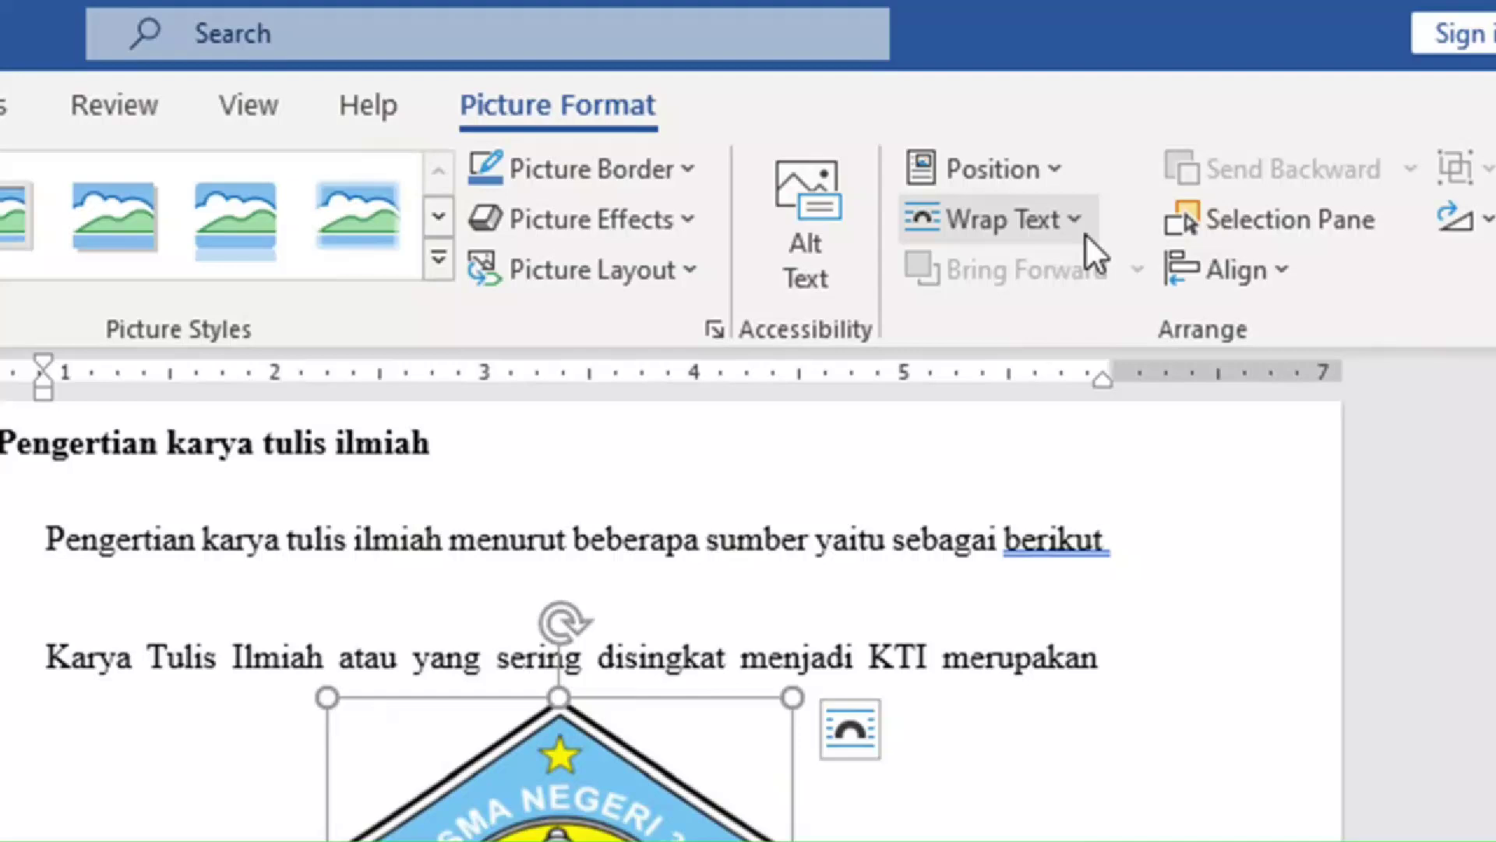
pyautogui.click(1076, 224)
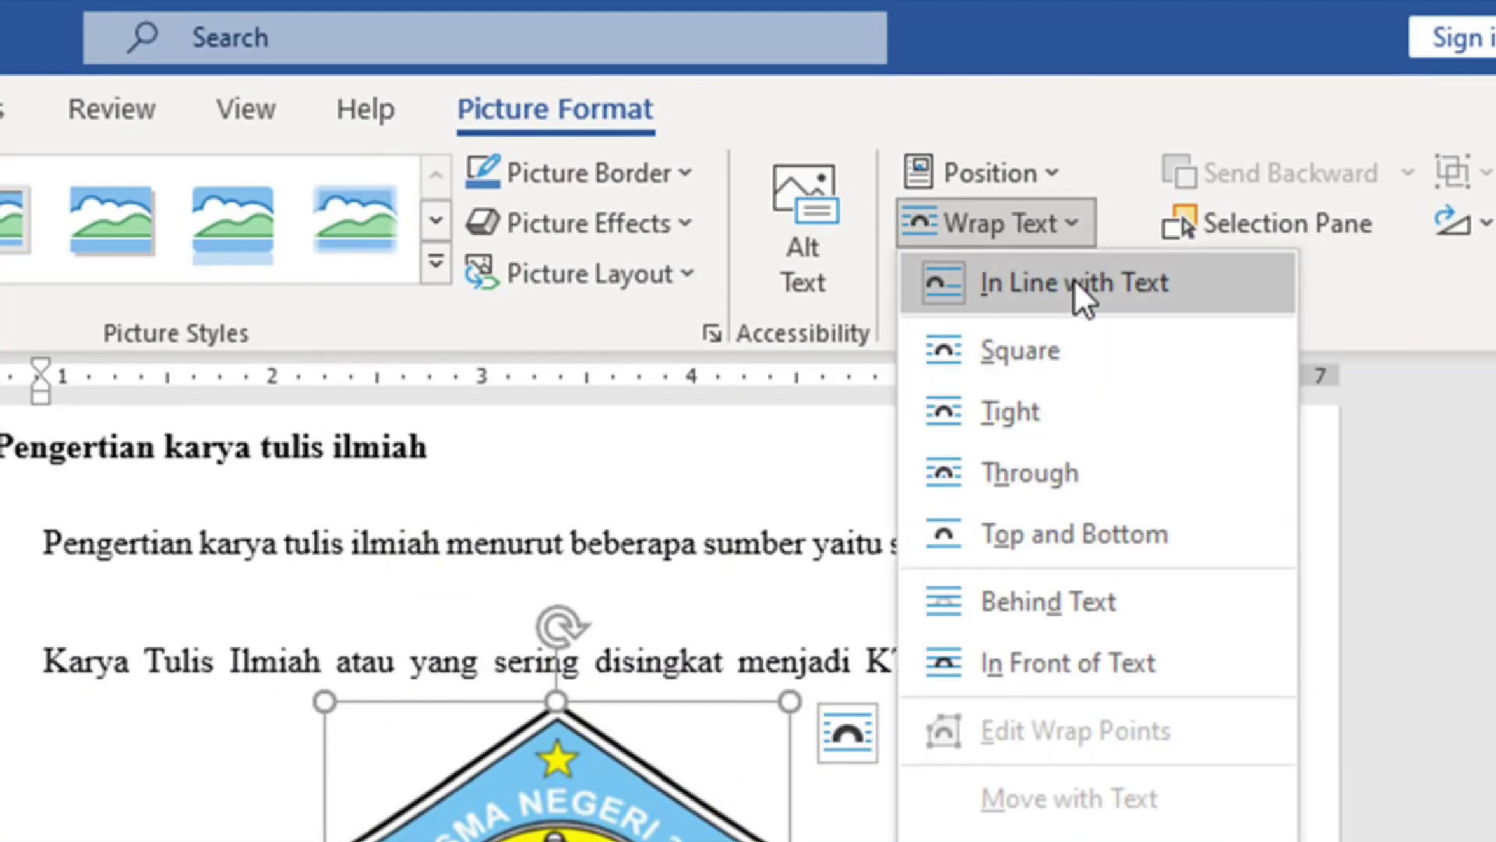
pyautogui.click(1067, 362)
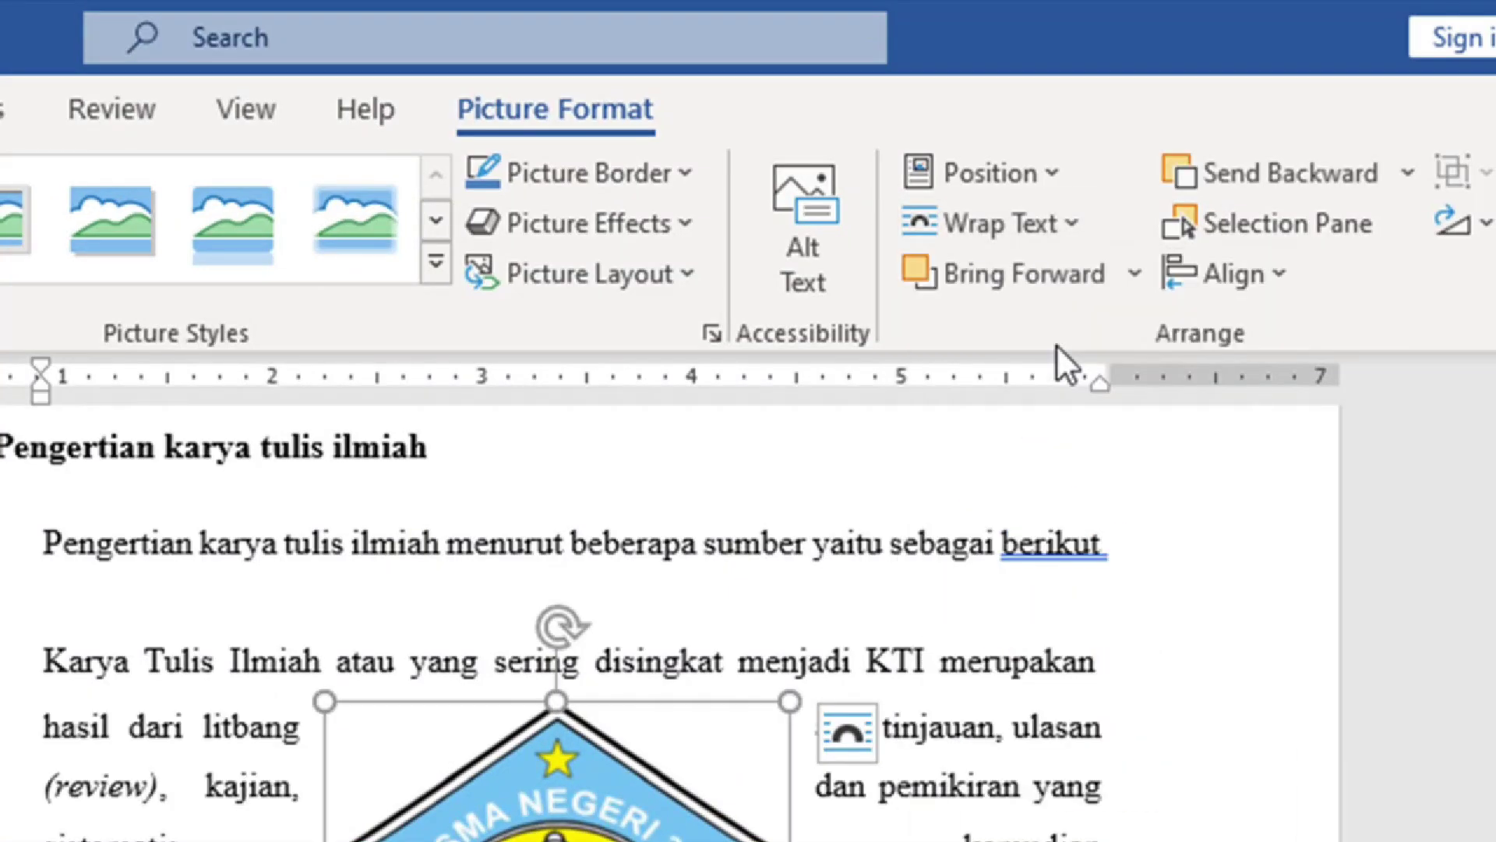
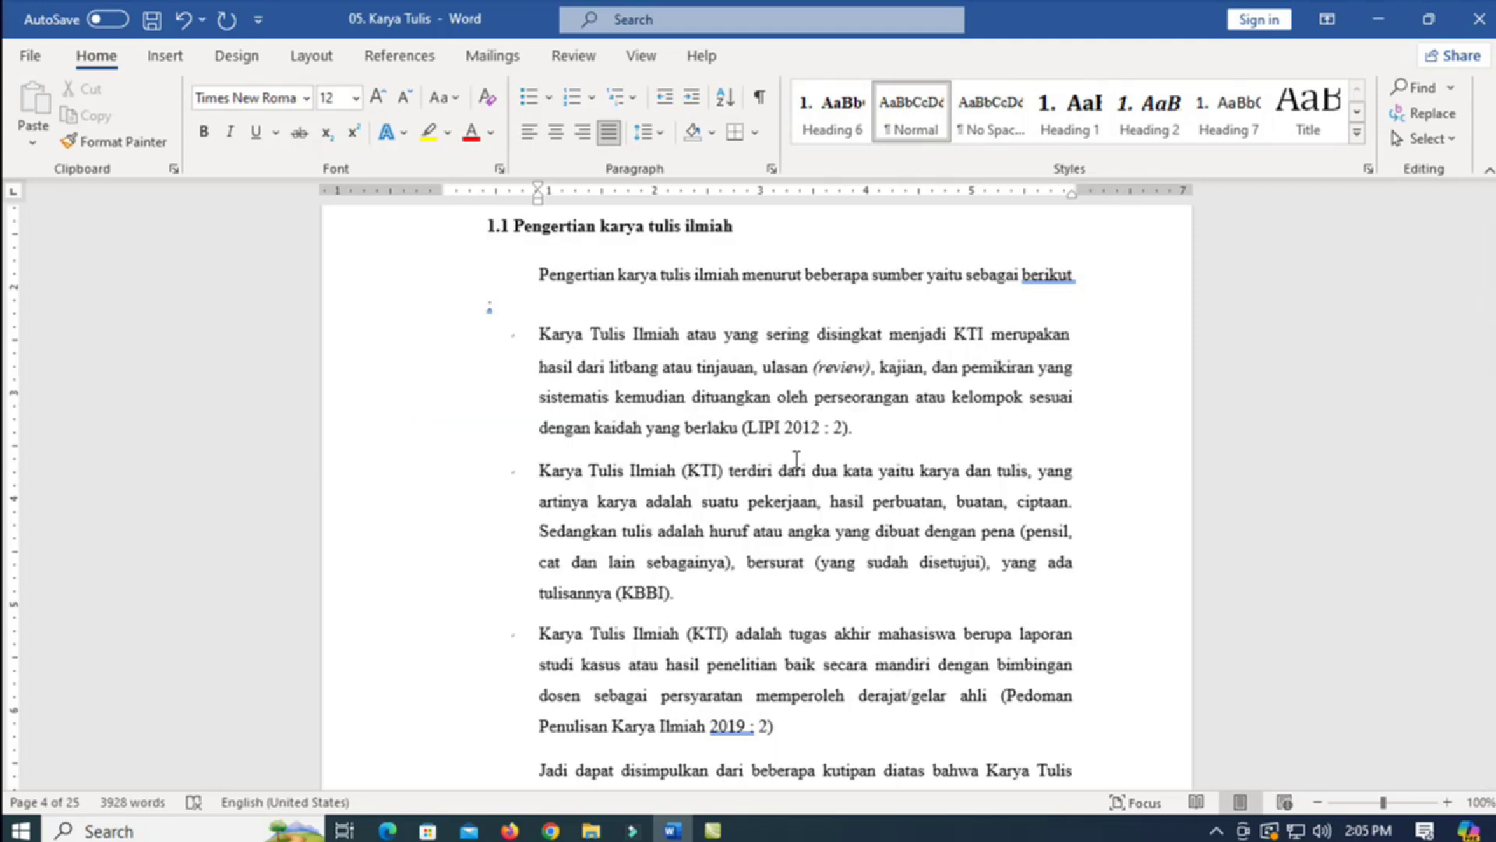
# Step: Add a page break after the last reference at the end of the document to start a blank page
pyautogui.scroll(-15, 826, 472)
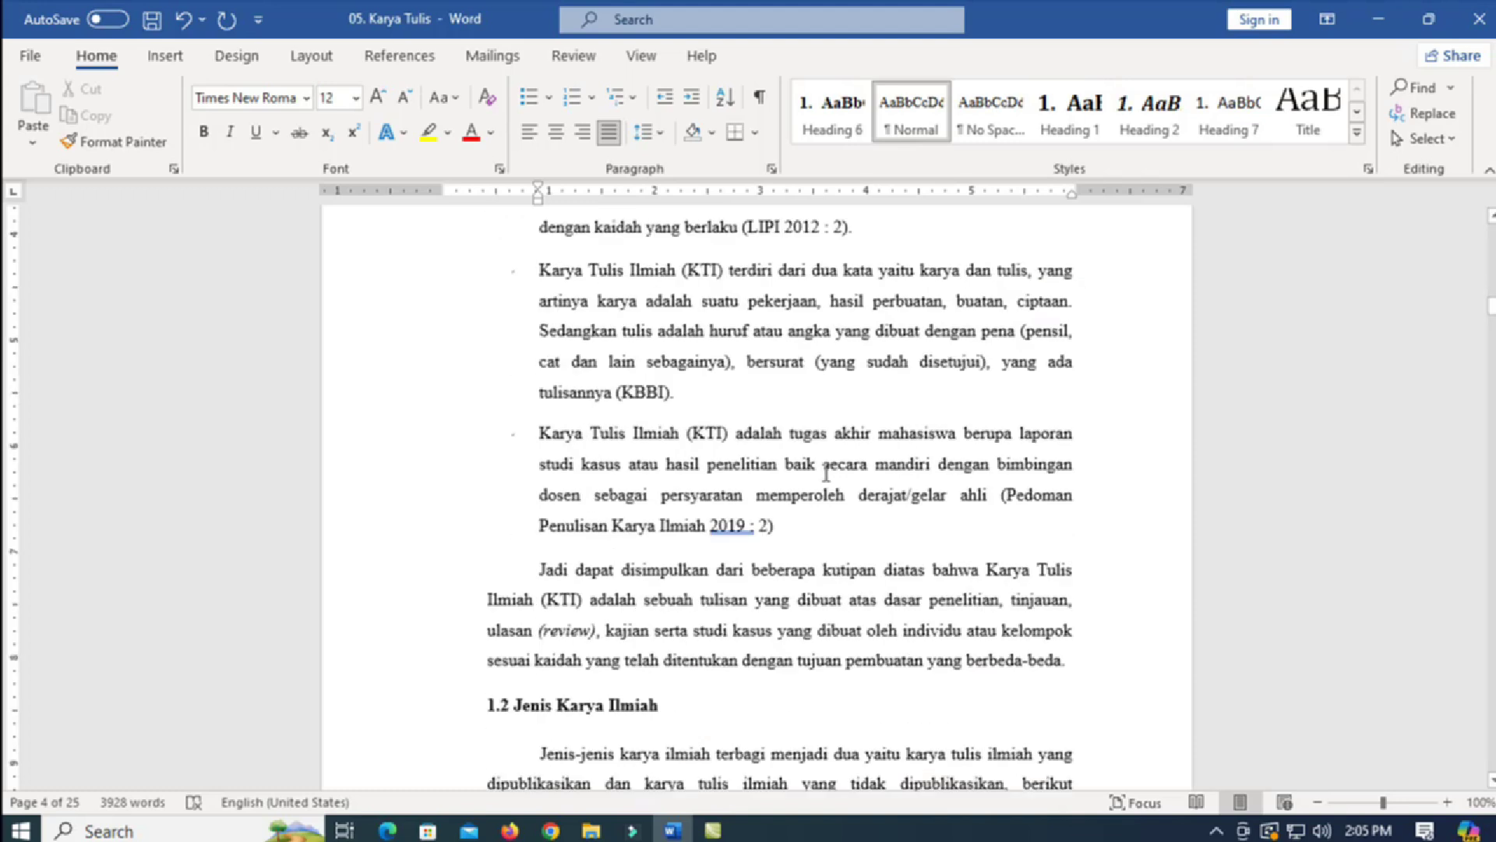
pyautogui.scroll(-7, 830, 473)
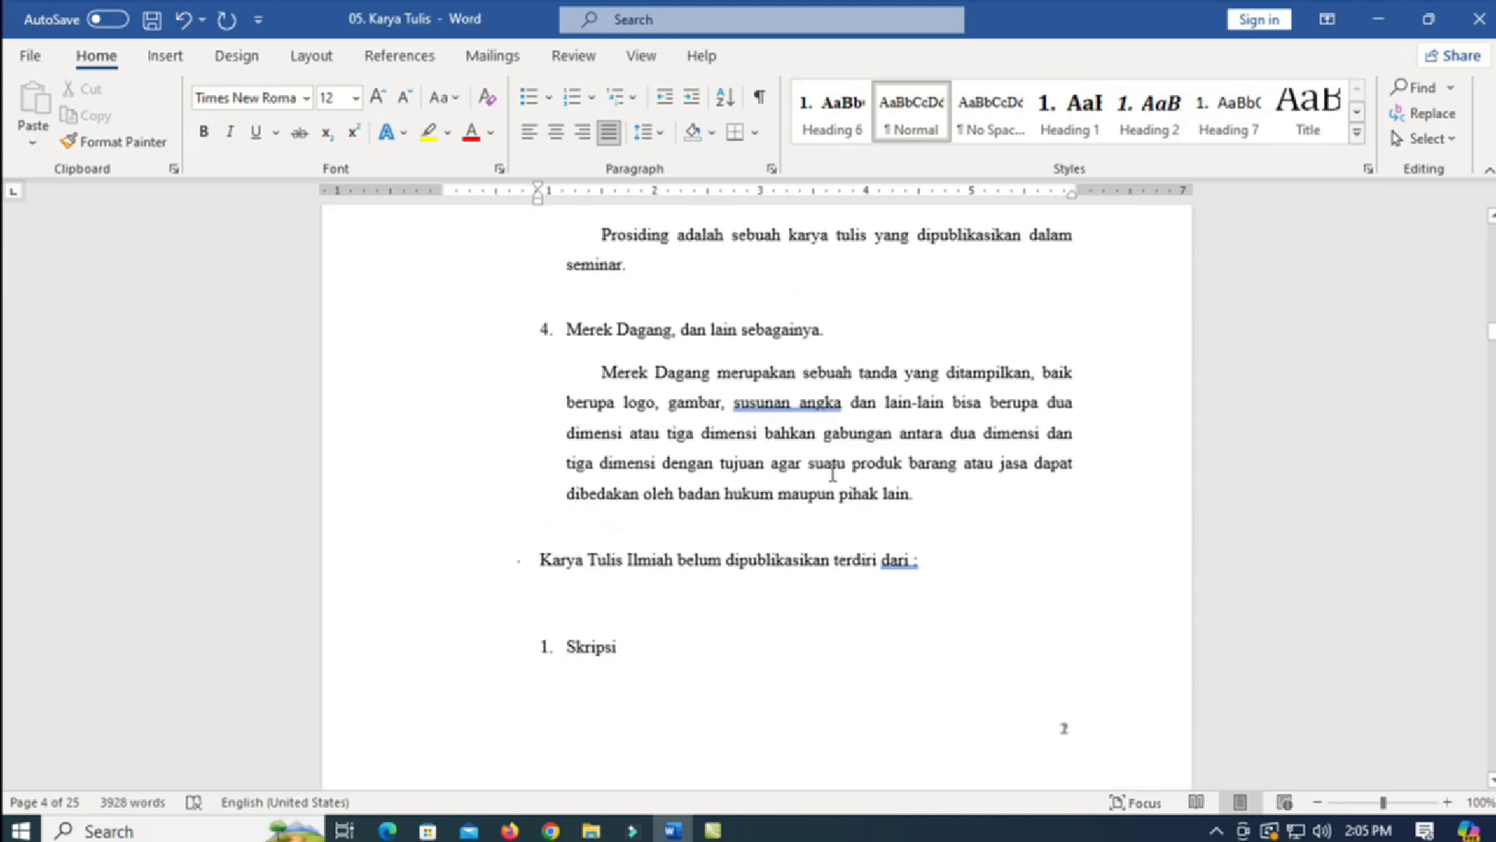
pyautogui.scroll(-4, 834, 507)
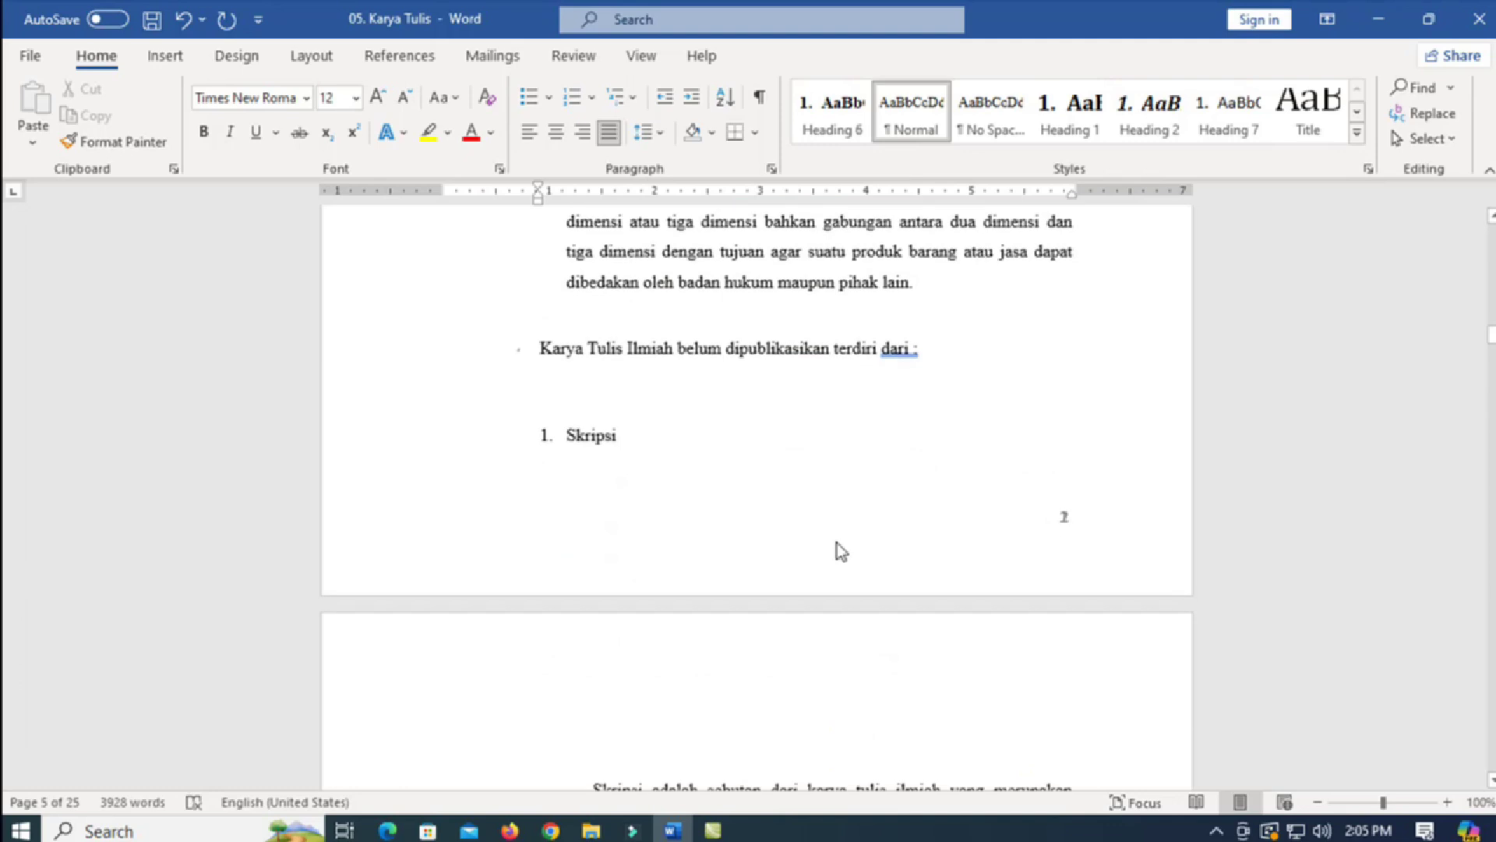
pyautogui.hotkey('ctrl', 'End')
pyautogui.hotkey('ctrl', 'Return')
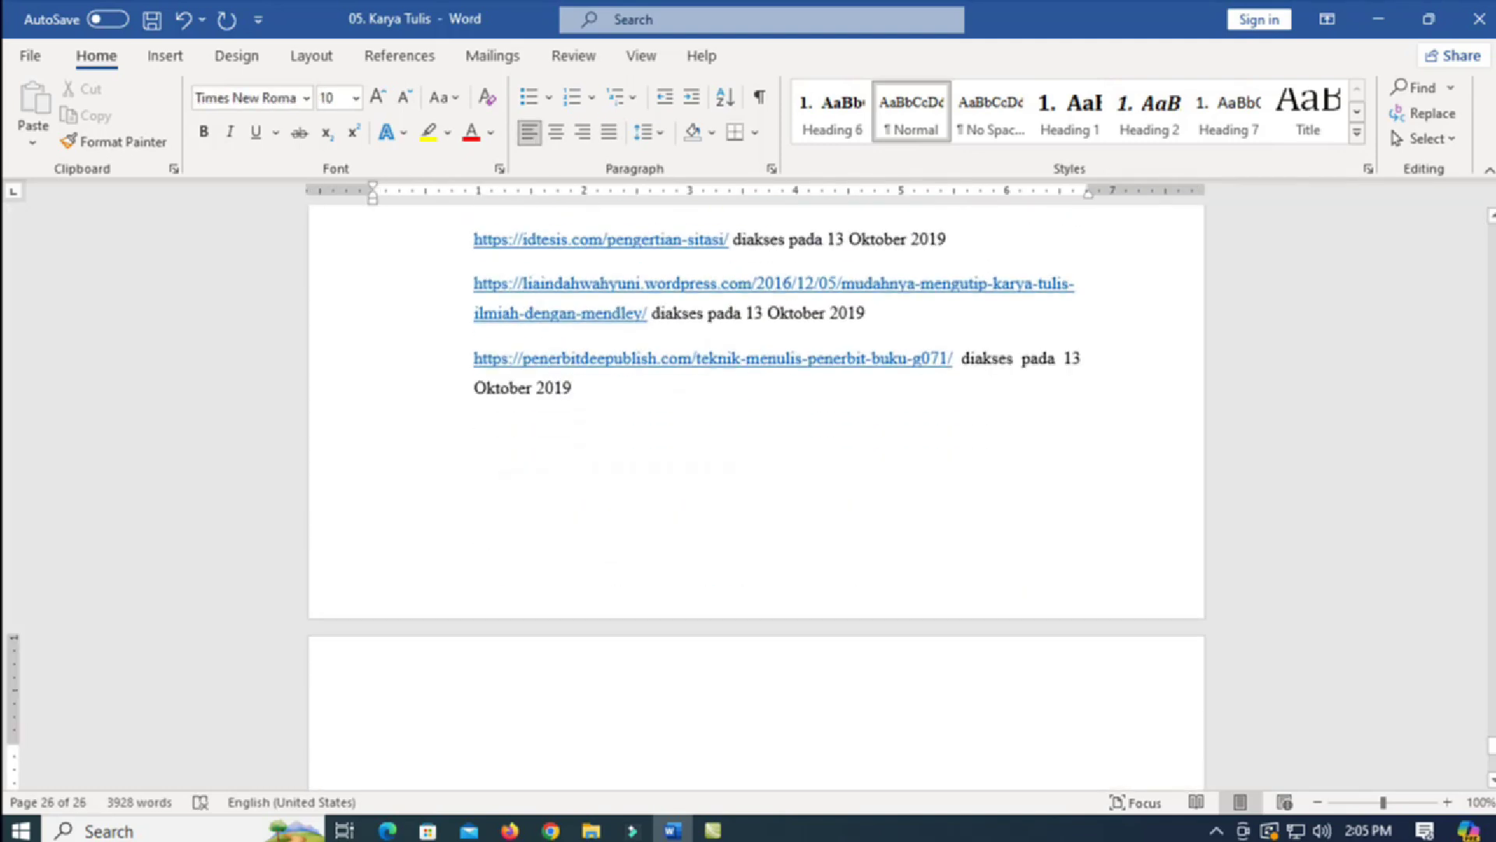
# Step: Insert a table with three columns and four rows on the new last page
pyautogui.scroll(-3, 756, 499)
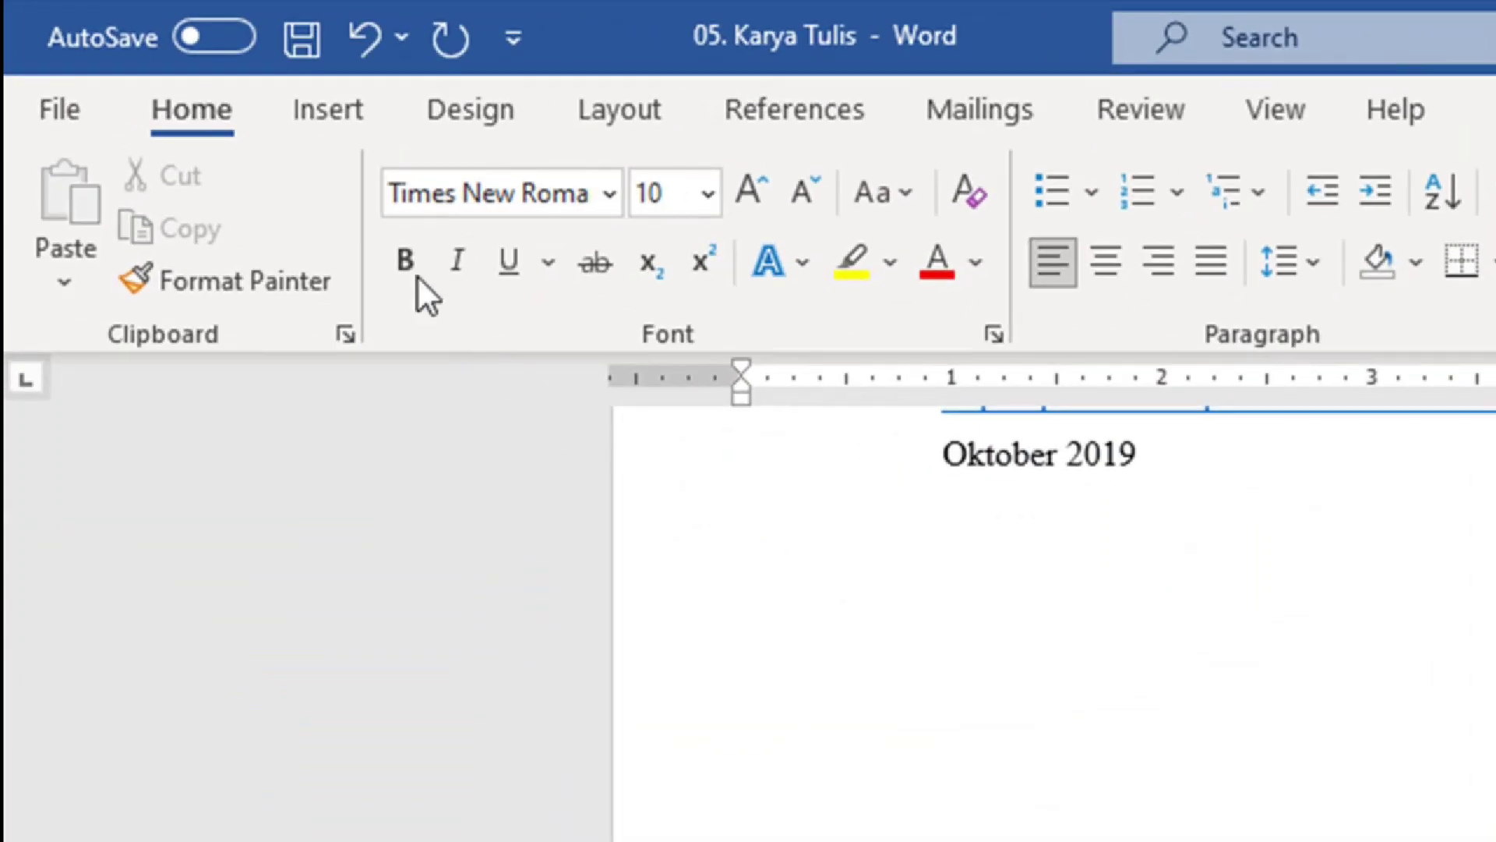
pyautogui.click(343, 115)
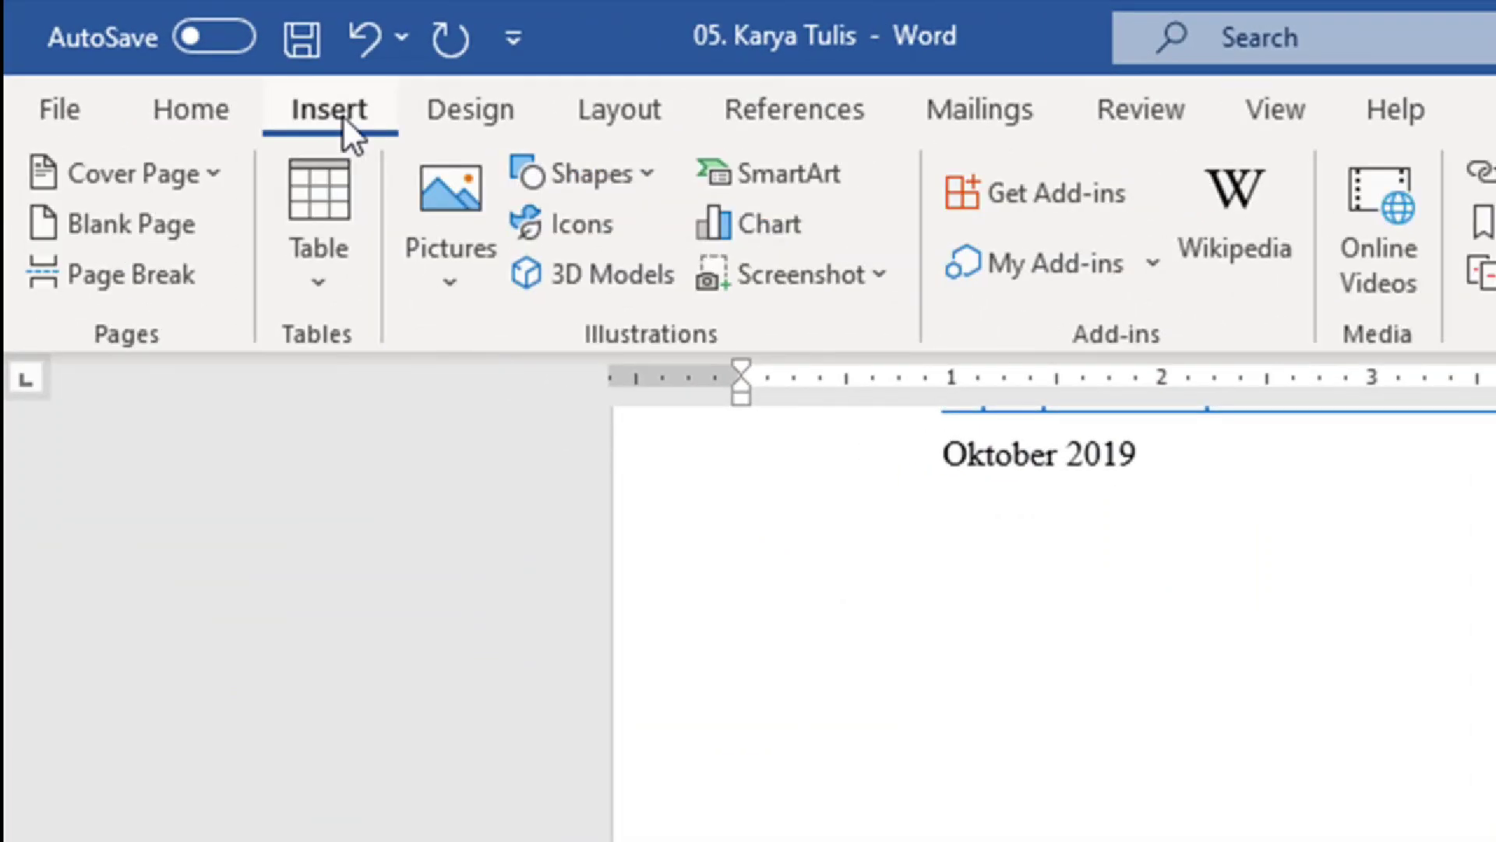
pyautogui.click(321, 284)
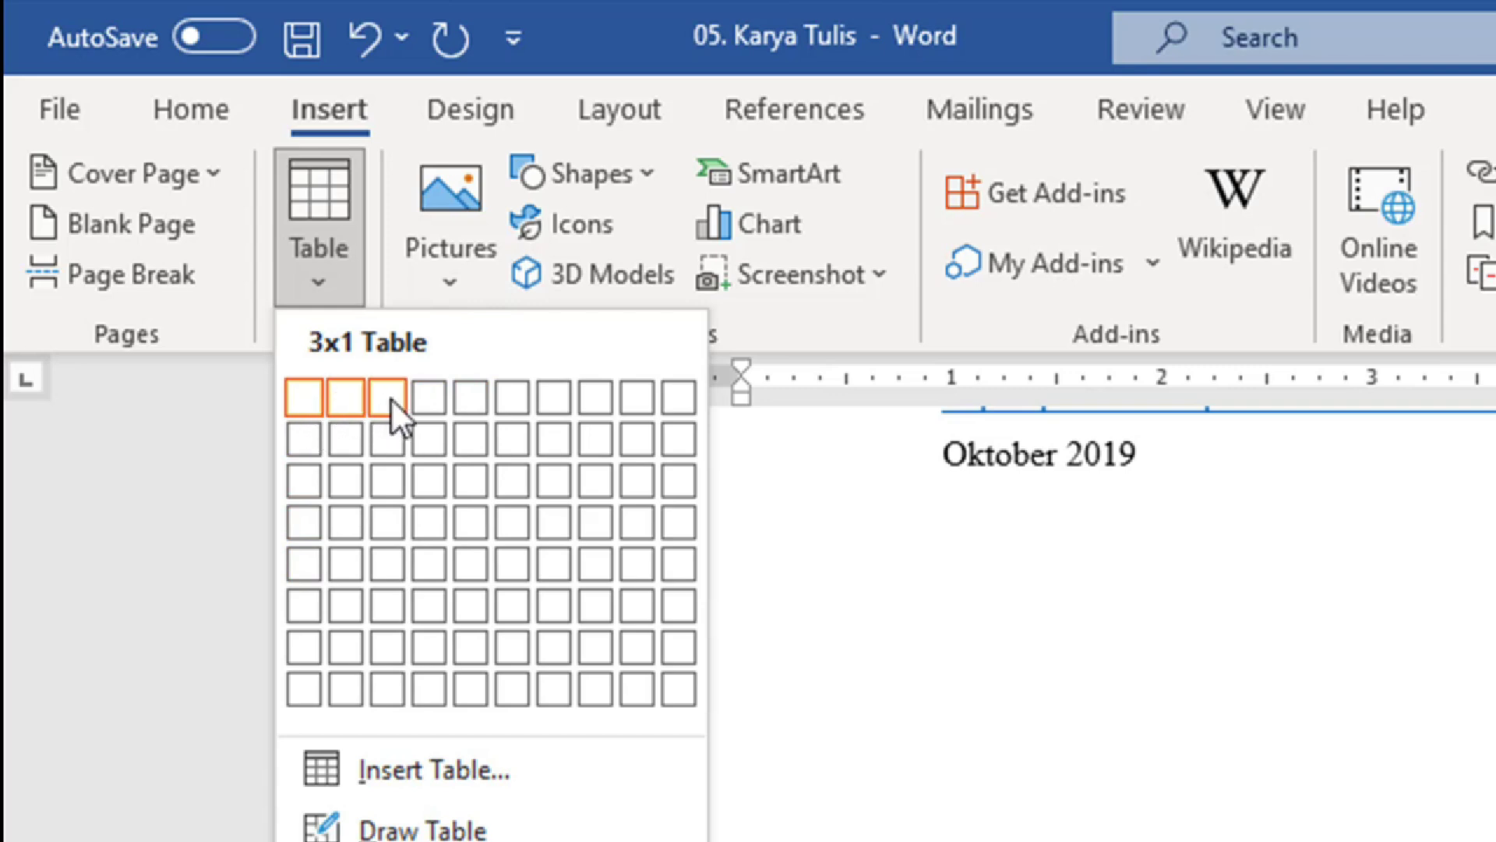
pyautogui.click(386, 516)
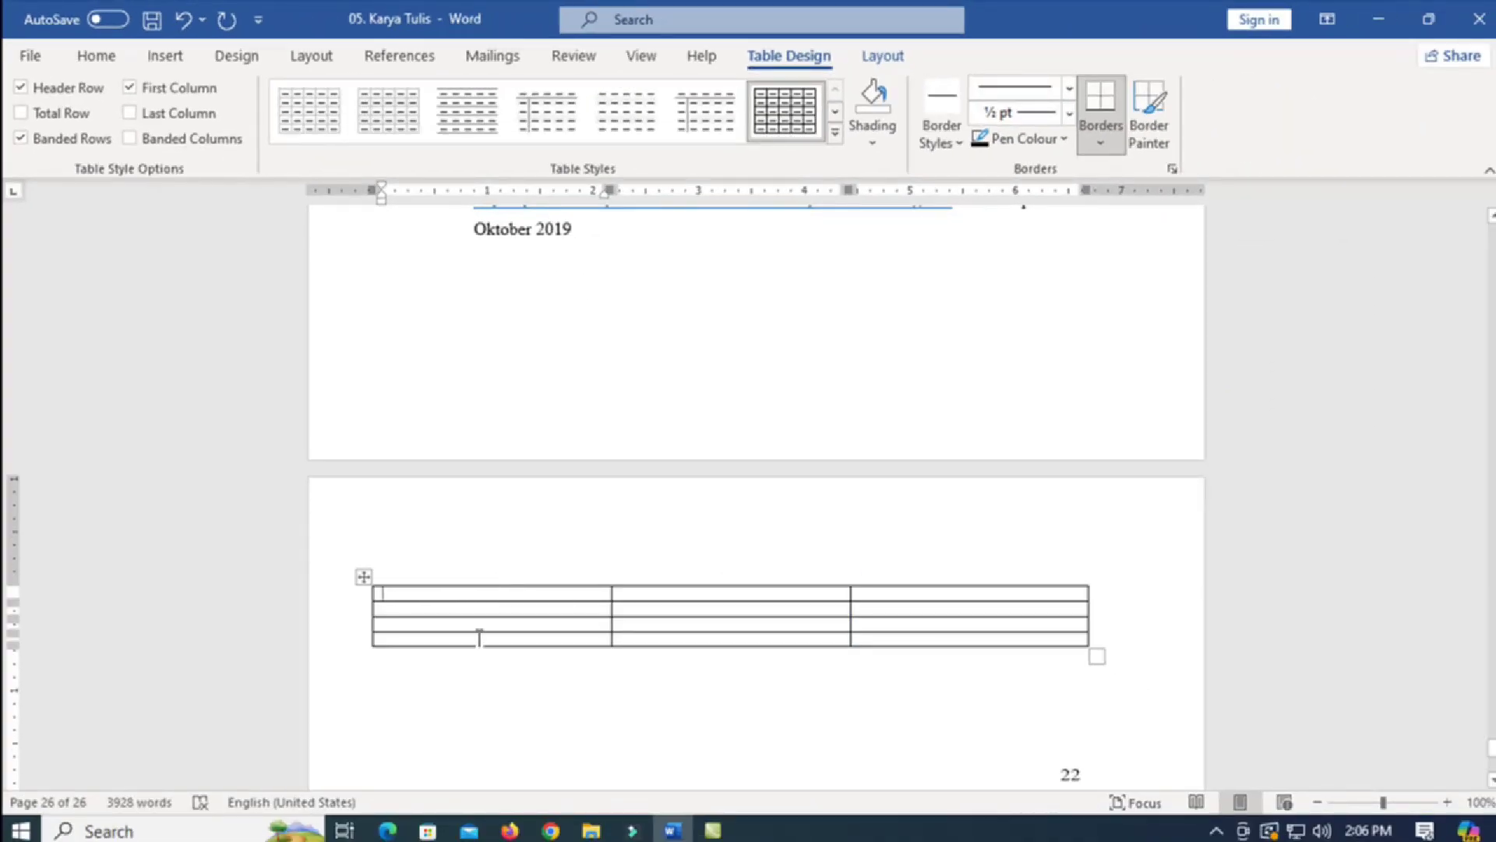
# Step: Select the entire three-column table on the last page and cut it
pyautogui.click(364, 577)
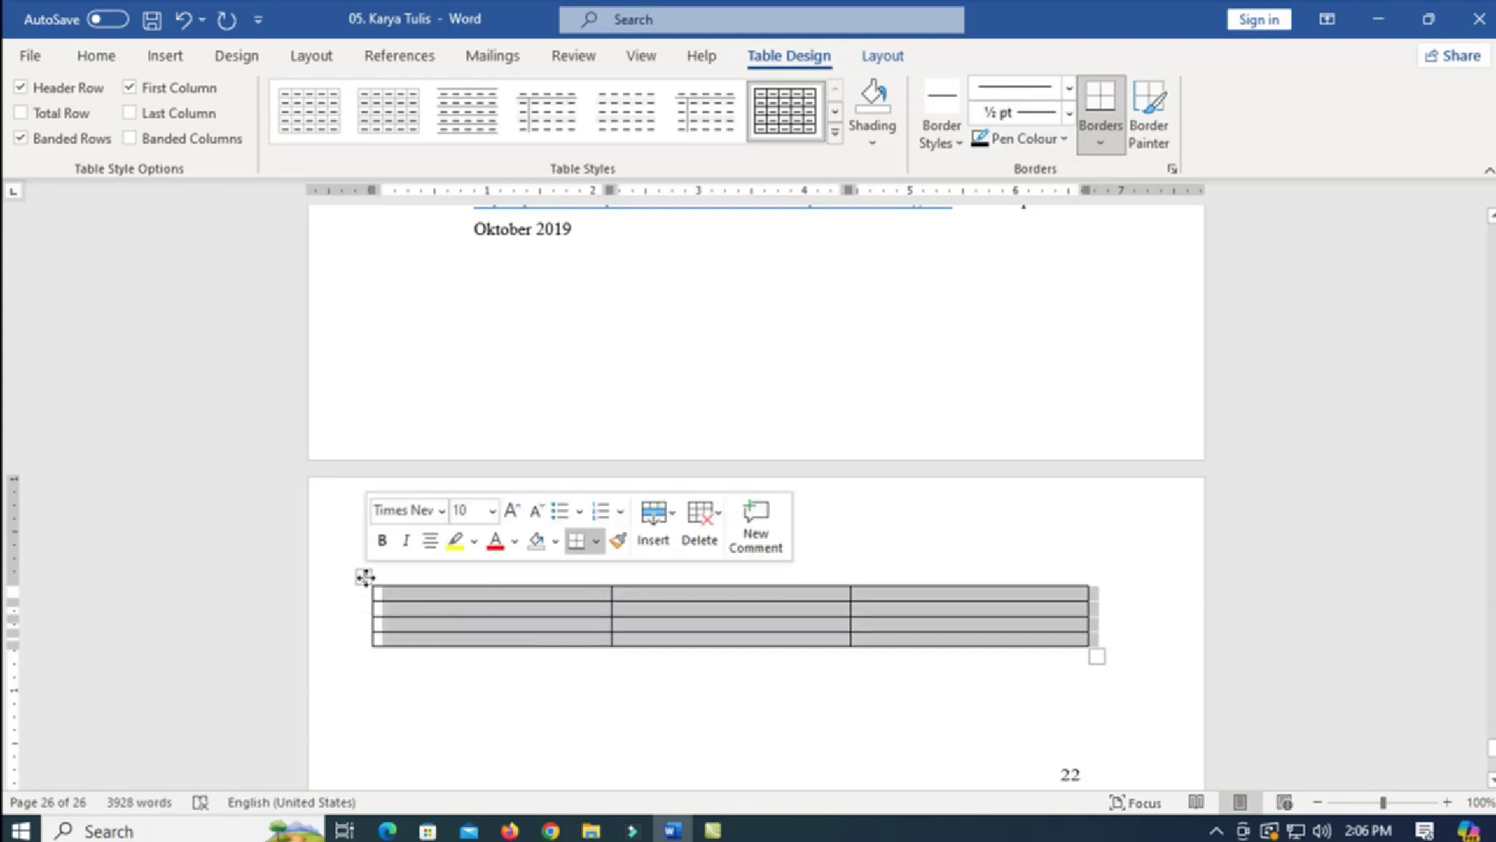
pyautogui.click(366, 579)
pyautogui.click(366, 579)
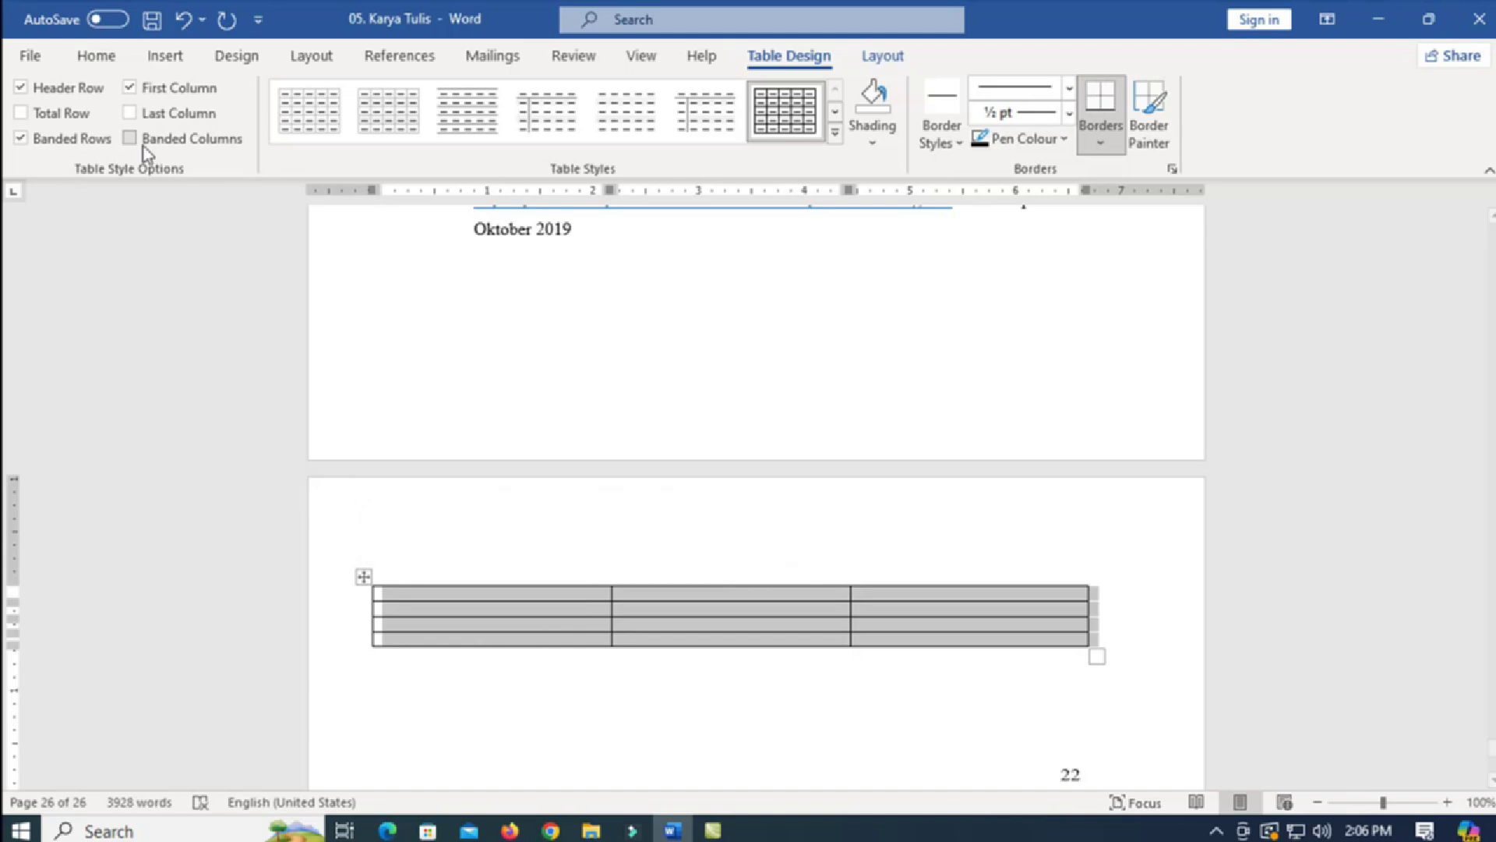
pyautogui.click(94, 61)
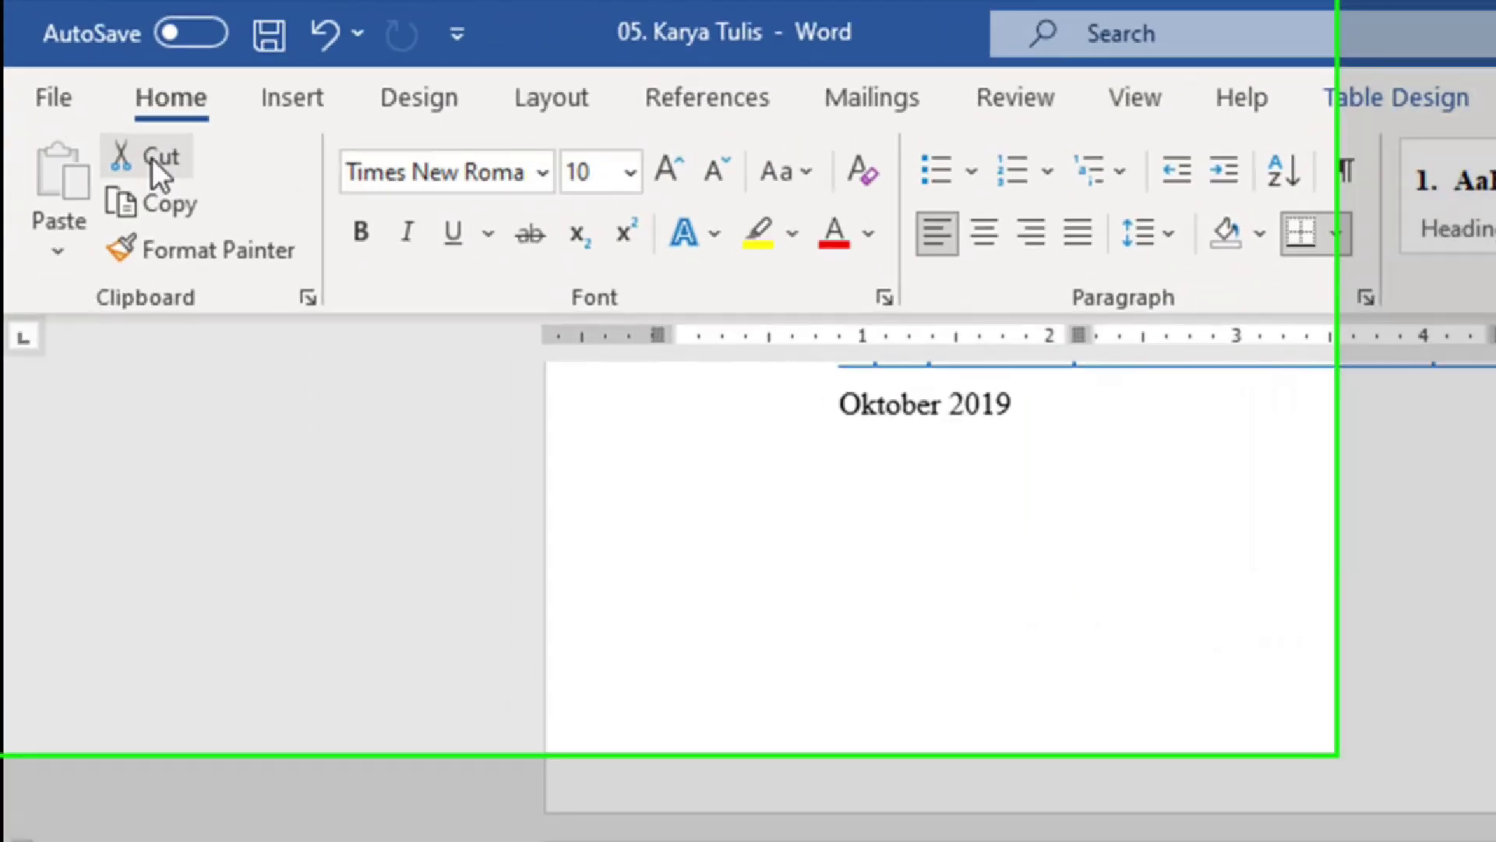
# Step: Set up a new table through the Insert Table dialog with 3 columns and 4 rows
pyautogui.click(320, 110)
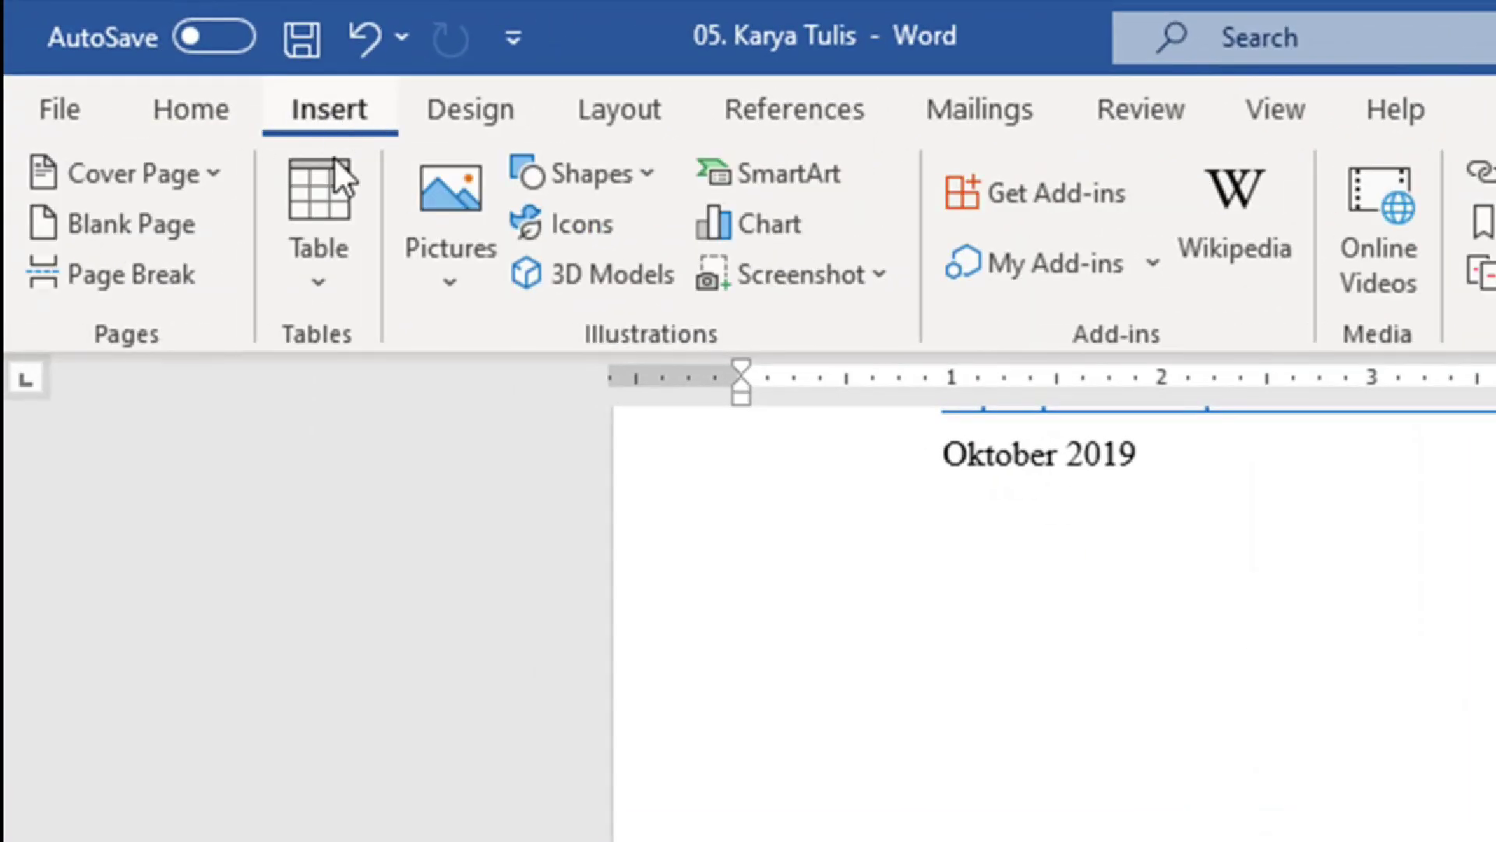
pyautogui.click(318, 273)
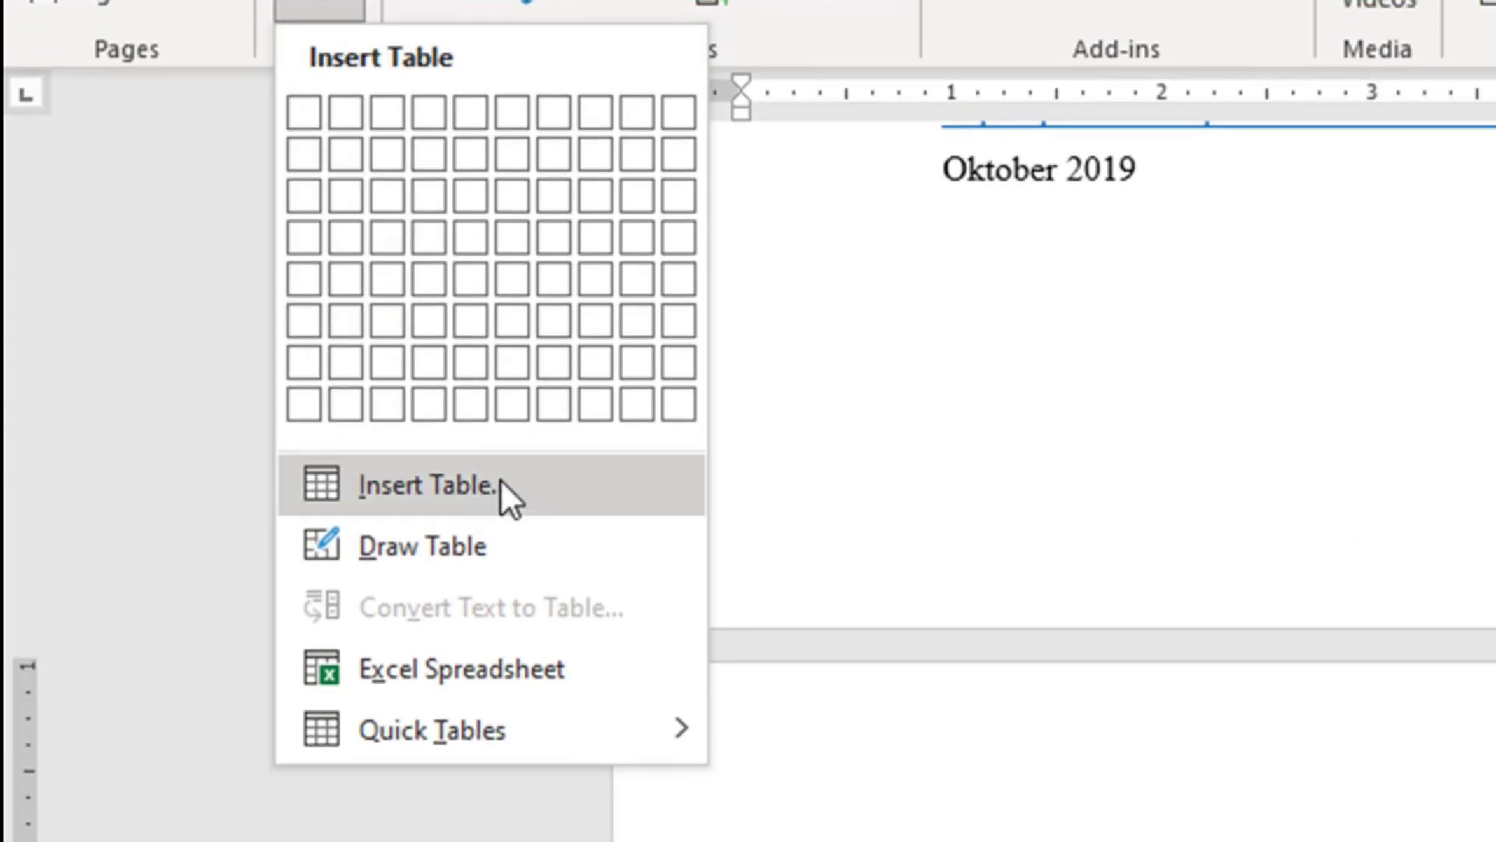
pyautogui.click(499, 480)
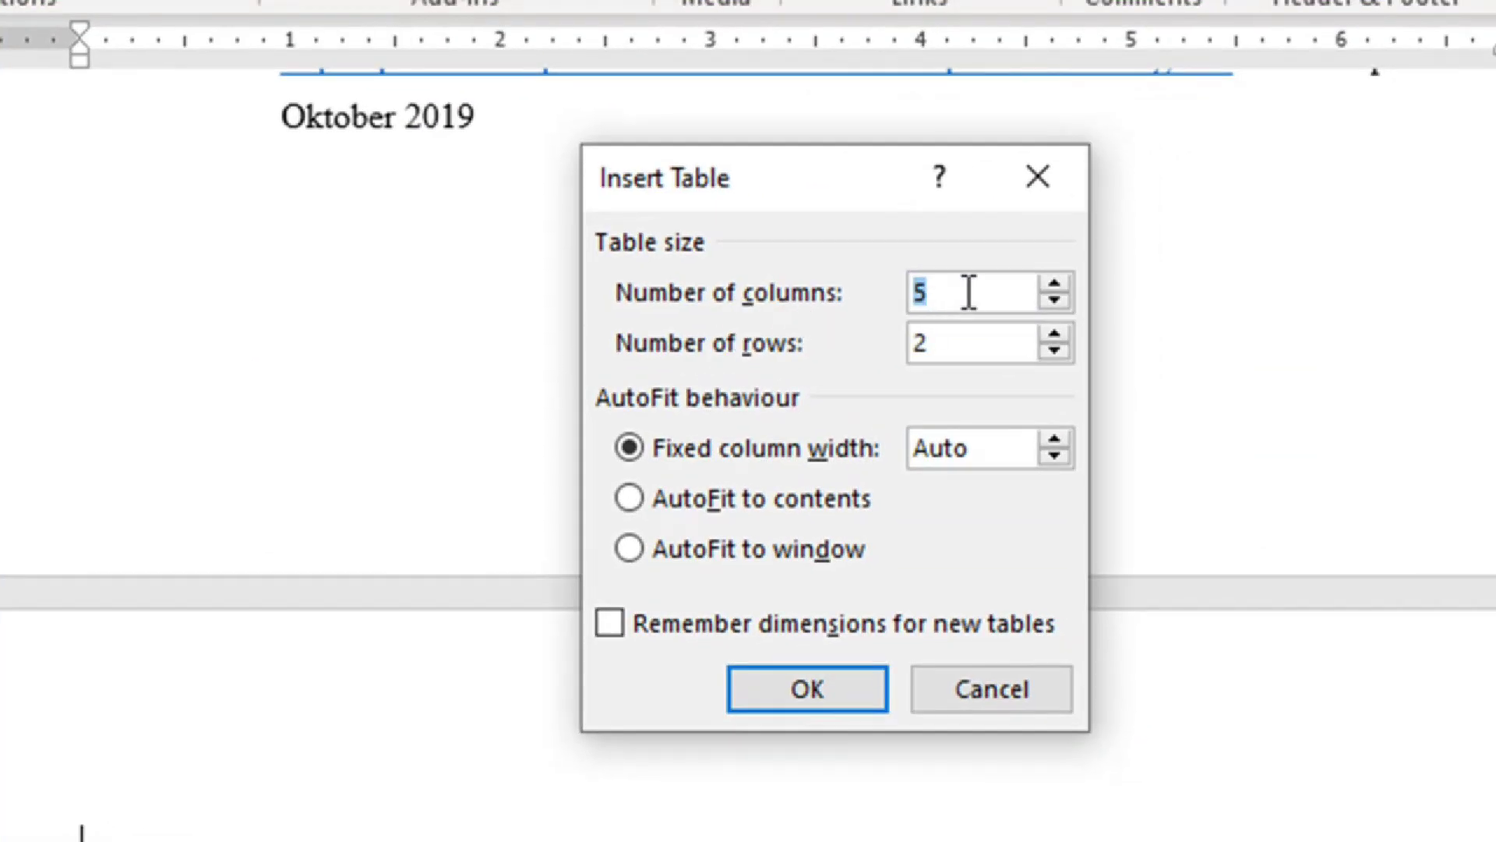
pyautogui.write('3')
pyautogui.moveTo(966, 348); pyautogui.dragTo(897, 335)
pyautogui.write('4')
# Step: Raise the new table's fixed column width to 0.8"
pyautogui.click(1056, 438)
pyautogui.click(1056, 435)
pyautogui.click(1056, 438)
pyautogui.click(1056, 438)
pyautogui.click(1056, 438)
pyautogui.click(1056, 438)
pyautogui.click(1009, 448)
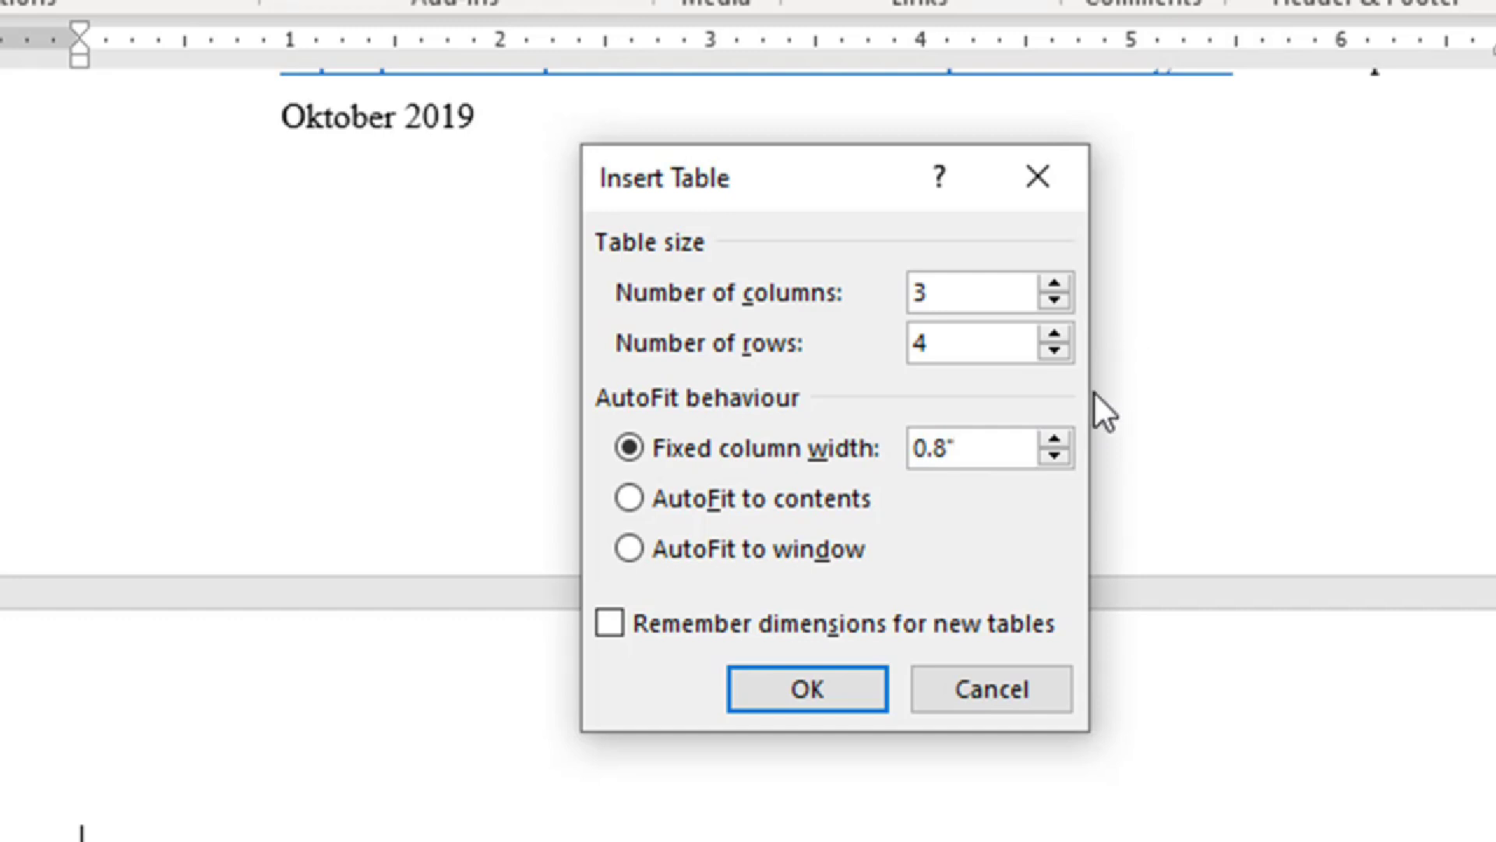
# Step: Return the fixed column width to Auto and insert the table on the last page
pyautogui.click(1055, 455)
pyautogui.click(1055, 455)
pyautogui.click(1056, 455)
pyautogui.click(1055, 455)
pyautogui.click(1056, 455)
pyautogui.click(1055, 455)
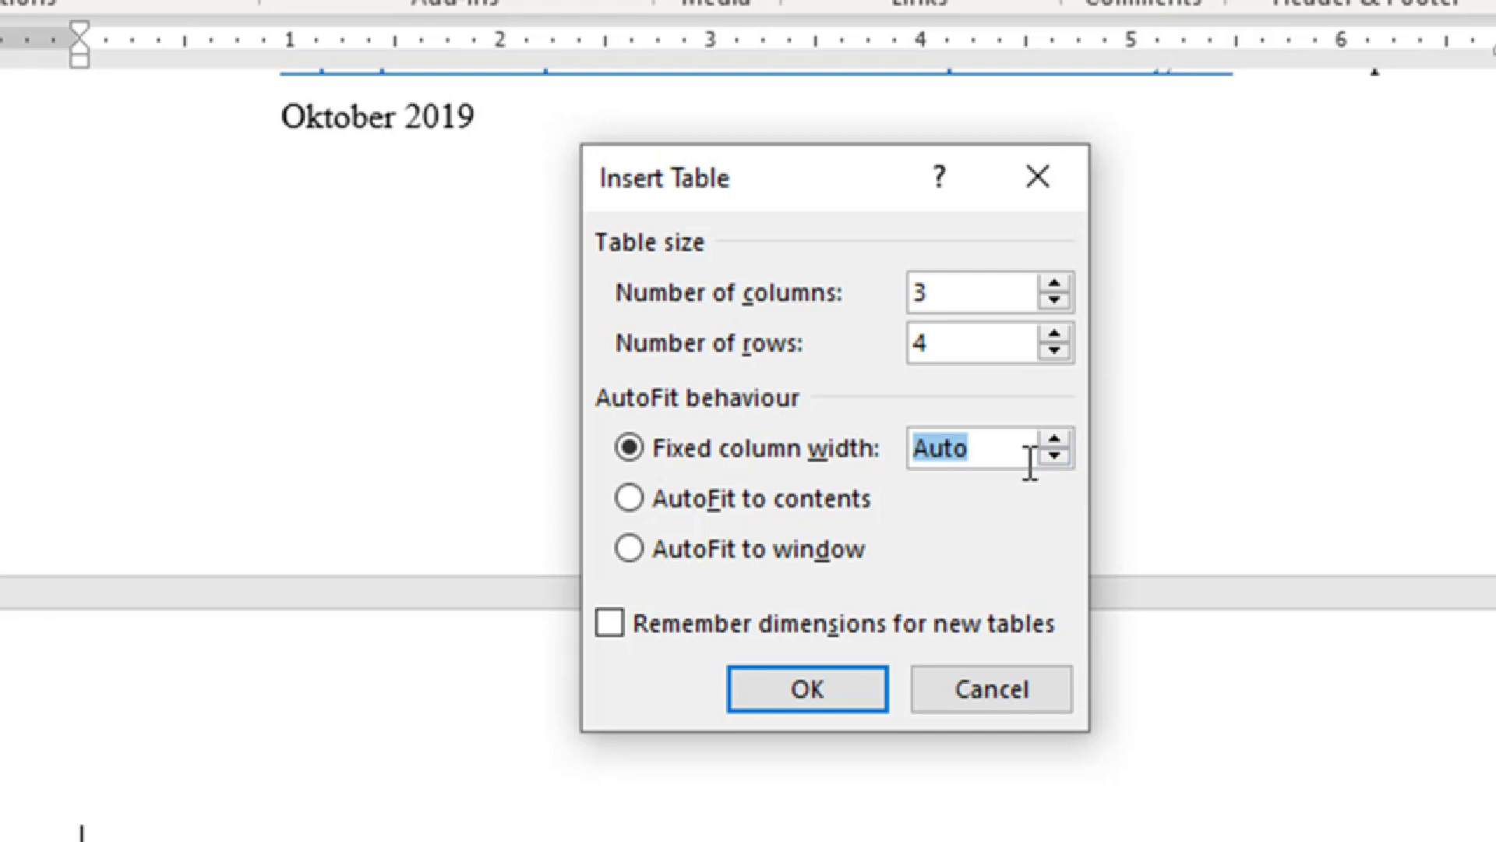
pyautogui.click(836, 692)
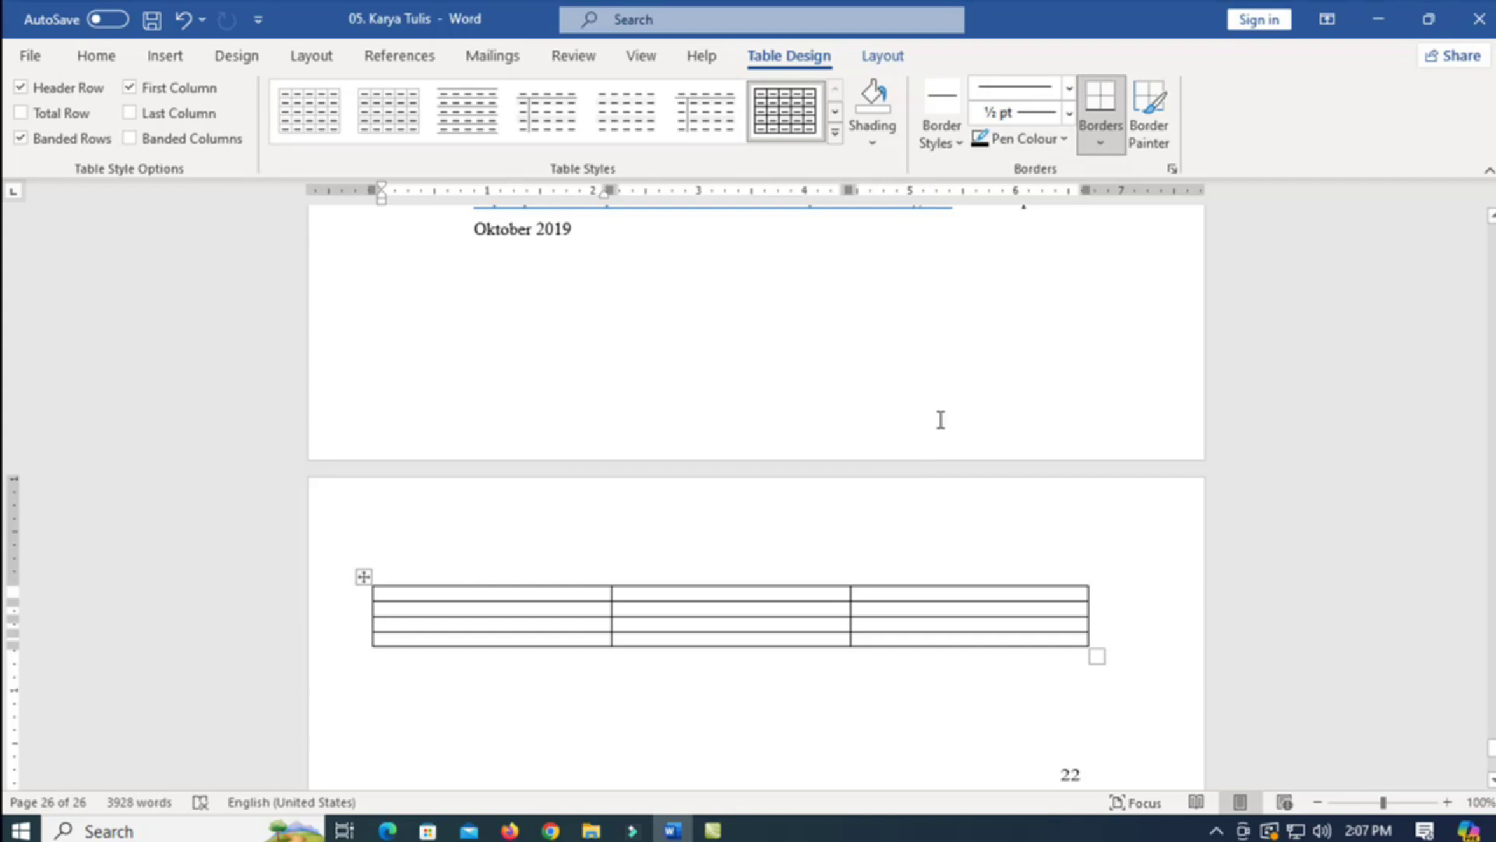
# Step: Head the table's first column "No." and number the rows beneath it 1, 2 and 3
pyautogui.write('No. ')
pyautogui.write('1')
pyautogui.press('Down')
pyautogui.write('2')
pyautogui.press('Down')
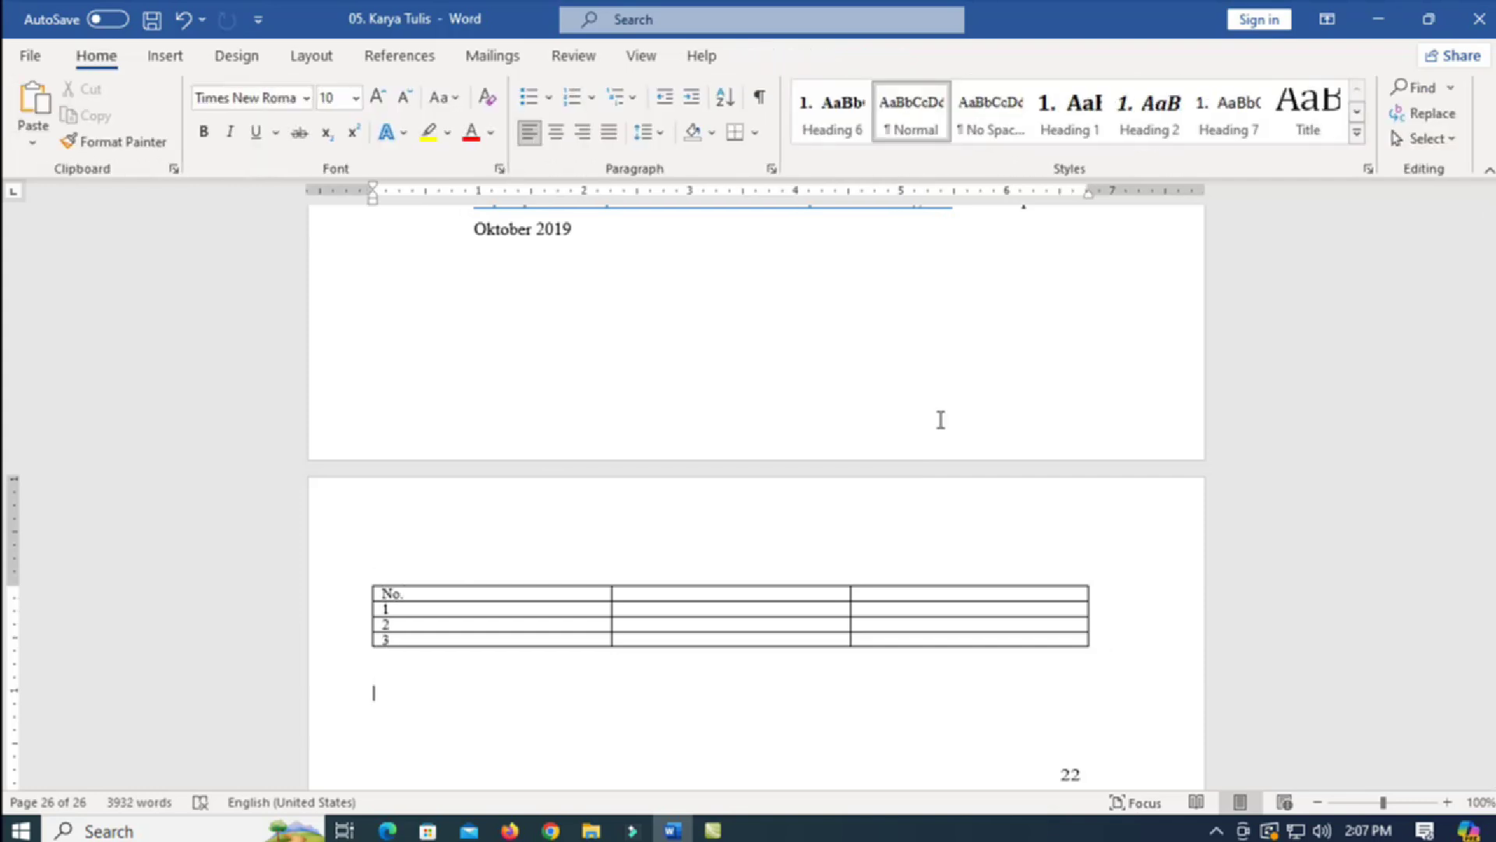
# Step: Head the second column "Nama Siswa" and enter a student's first name in each of the three rows below
pyautogui.press('Up')
pyautogui.press('Tab')
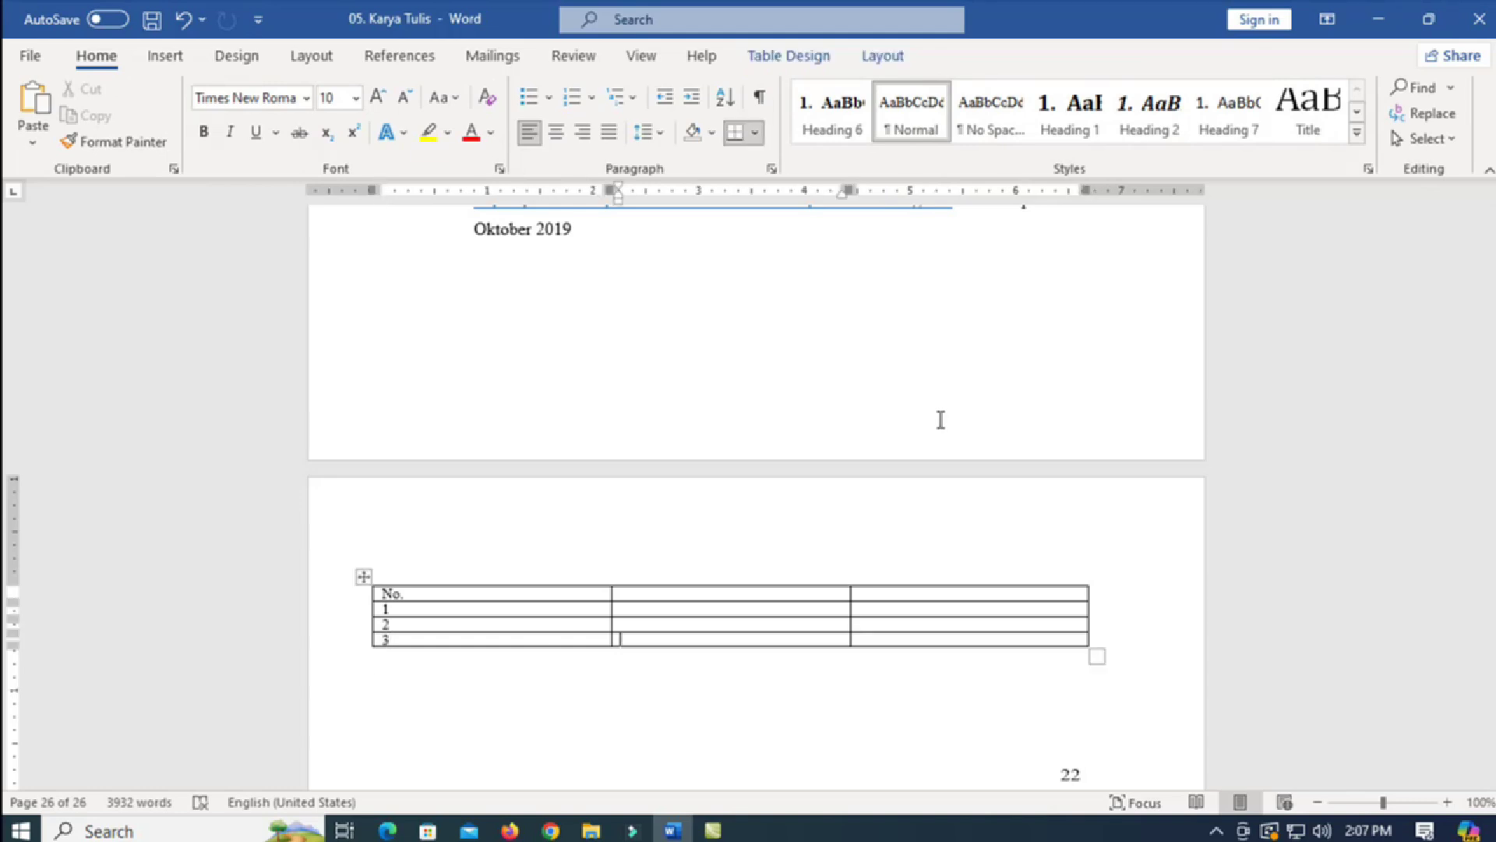
pyautogui.write('Nama Siswa ')
pyautogui.write('Andriany')
pyautogui.press('Down')
pyautogui.write('Edwin')
pyautogui.press('Down')
pyautogui.write('Ryan')
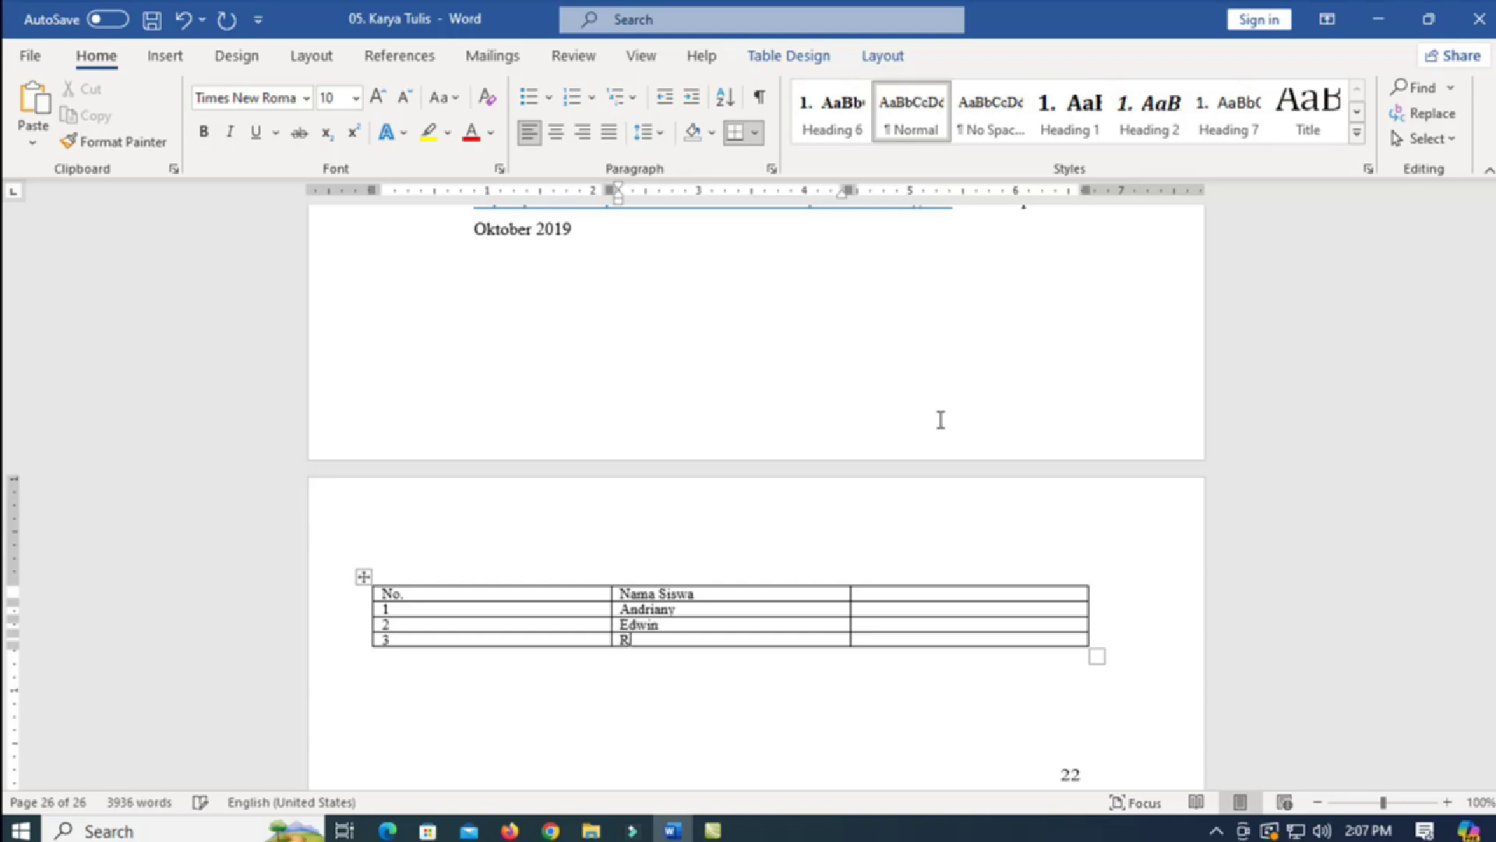
# Step: Head the third column "Kelas" and enter the classes X.1, X.2 and X.3 beneath it
pyautogui.press('Tab')
pyautogui.press('Up')
pyautogui.press('Up')
pyautogui.press('Up')
pyautogui.write('Kelas')
pyautogui.press('Down')
pyautogui.write('X.1')
pyautogui.press('Down')
pyautogui.write('X.2')
pyautogui.press('Down')
pyautogui.write('X.3')
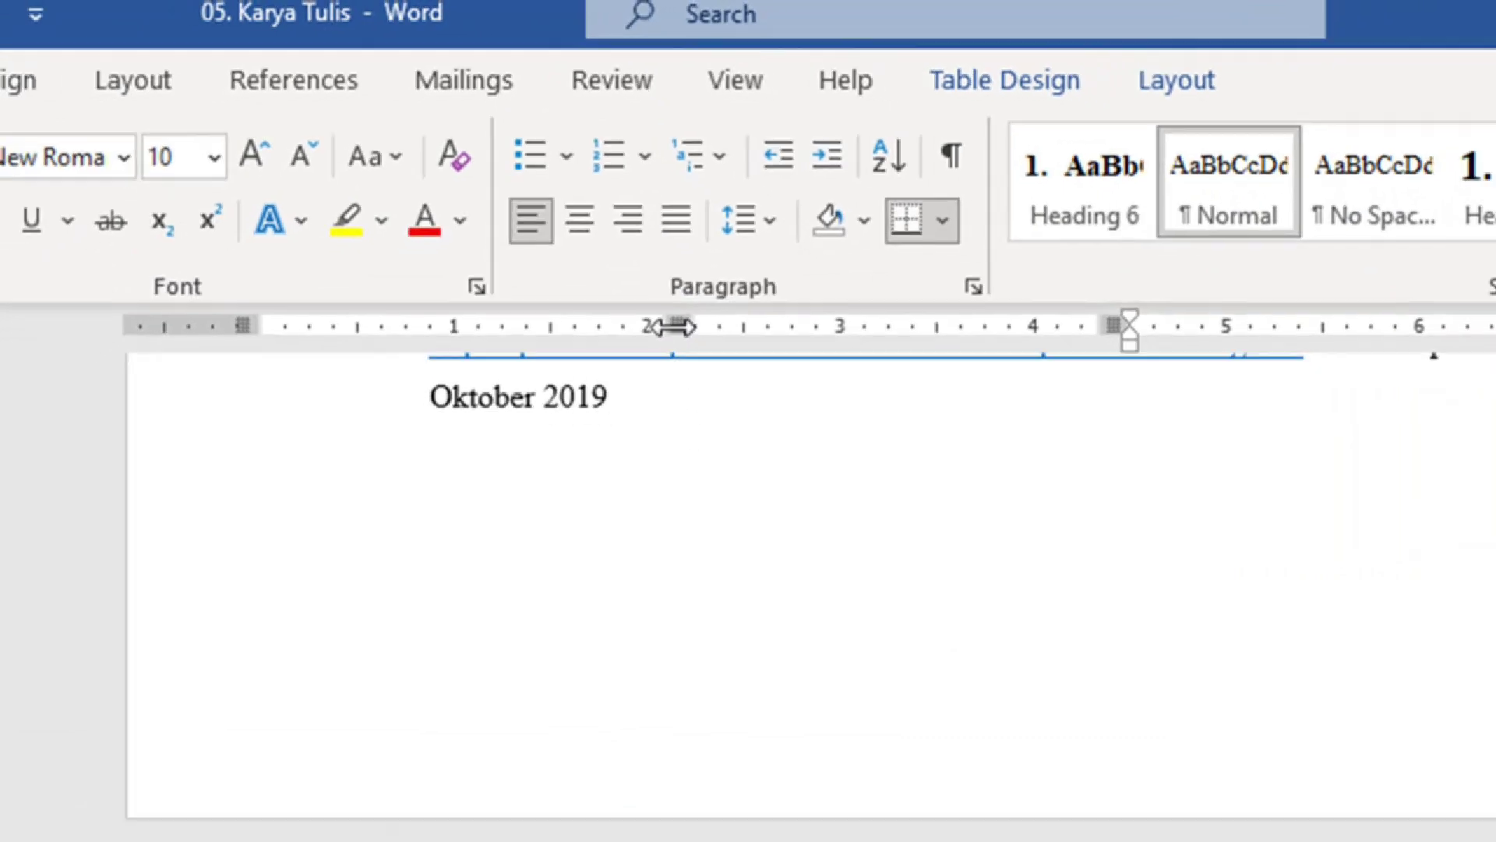
# Step: Narrow the No., Nama Siswa and Kelas columns so each is just wide enough for its text
pyautogui.moveTo(672, 326); pyautogui.dragTo(368, 357)
pyautogui.moveTo(439, 207); pyautogui.dragTo(412, 207)
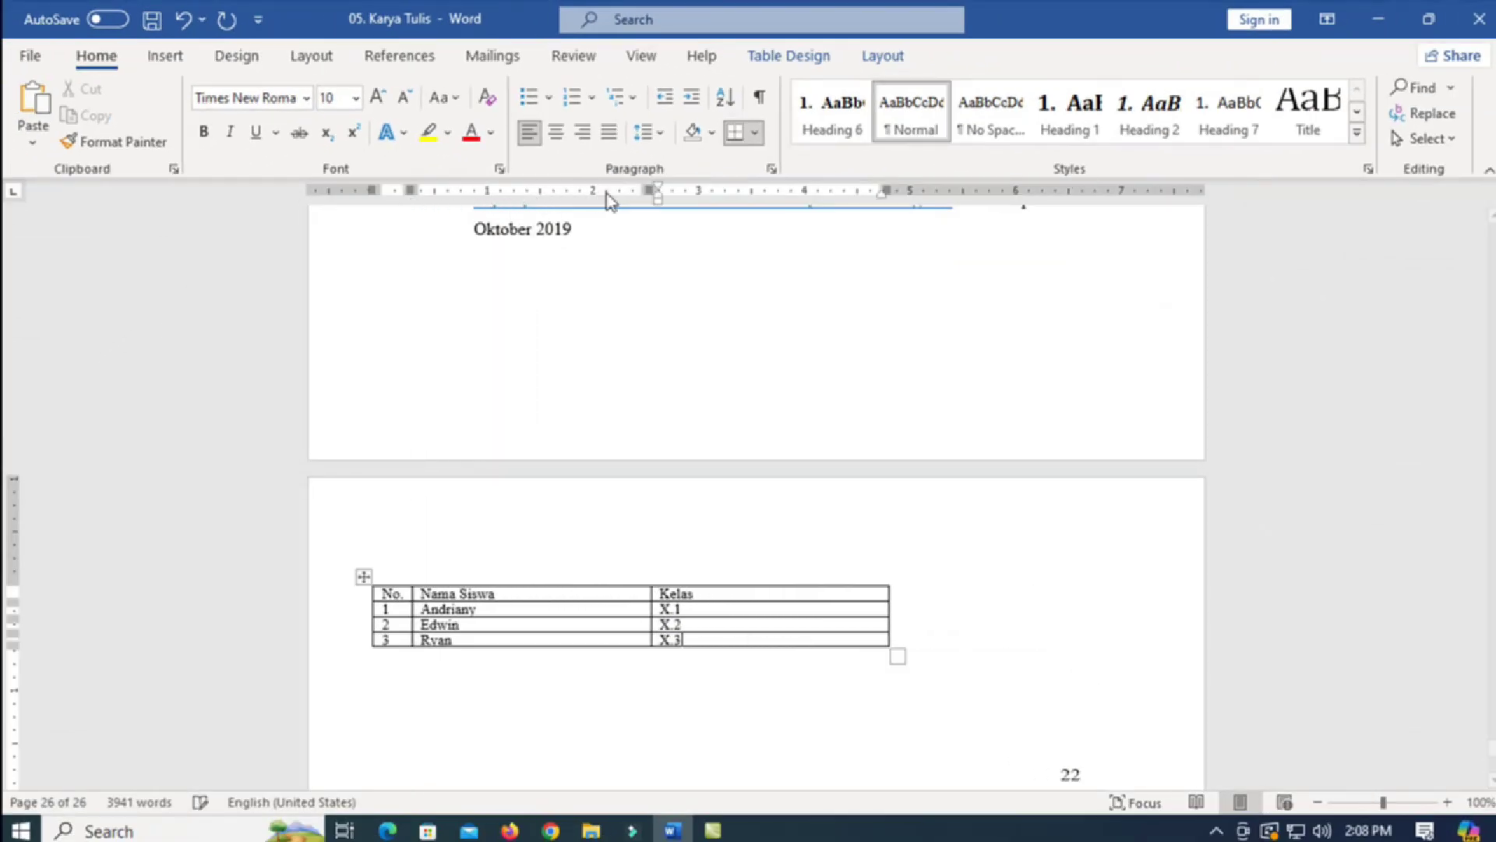
pyautogui.moveTo(648, 189); pyautogui.dragTo(512, 190)
pyautogui.moveTo(747, 190); pyautogui.dragTo(572, 211)
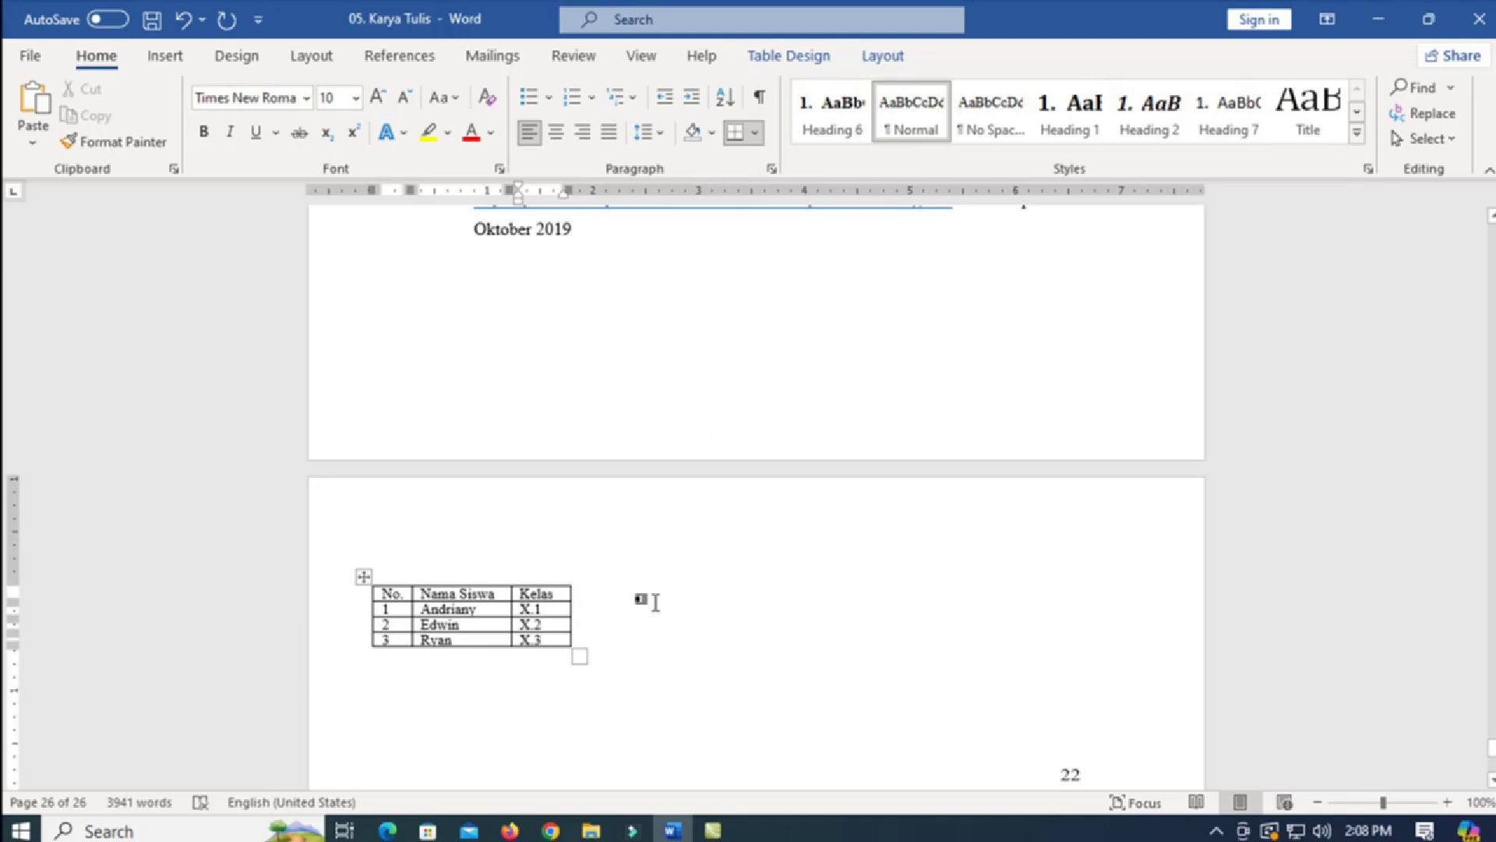
# Step: Centre the text of the table's header row
pyautogui.click(521, 732)
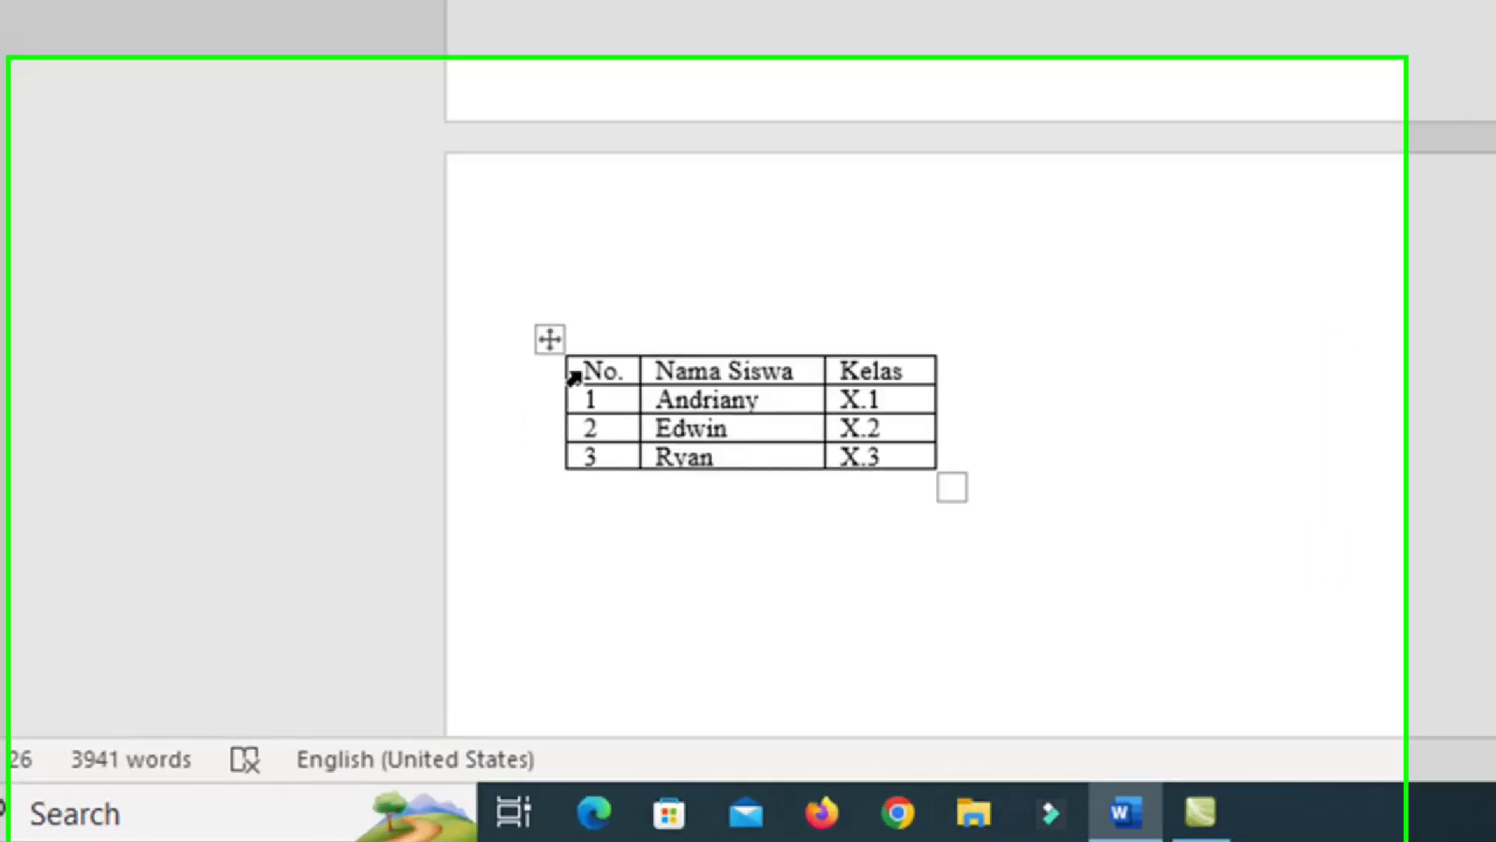
pyautogui.moveTo(419, 559); pyautogui.dragTo(560, 558)
pyautogui.moveTo(871, 335); pyautogui.dragTo(945, 338)
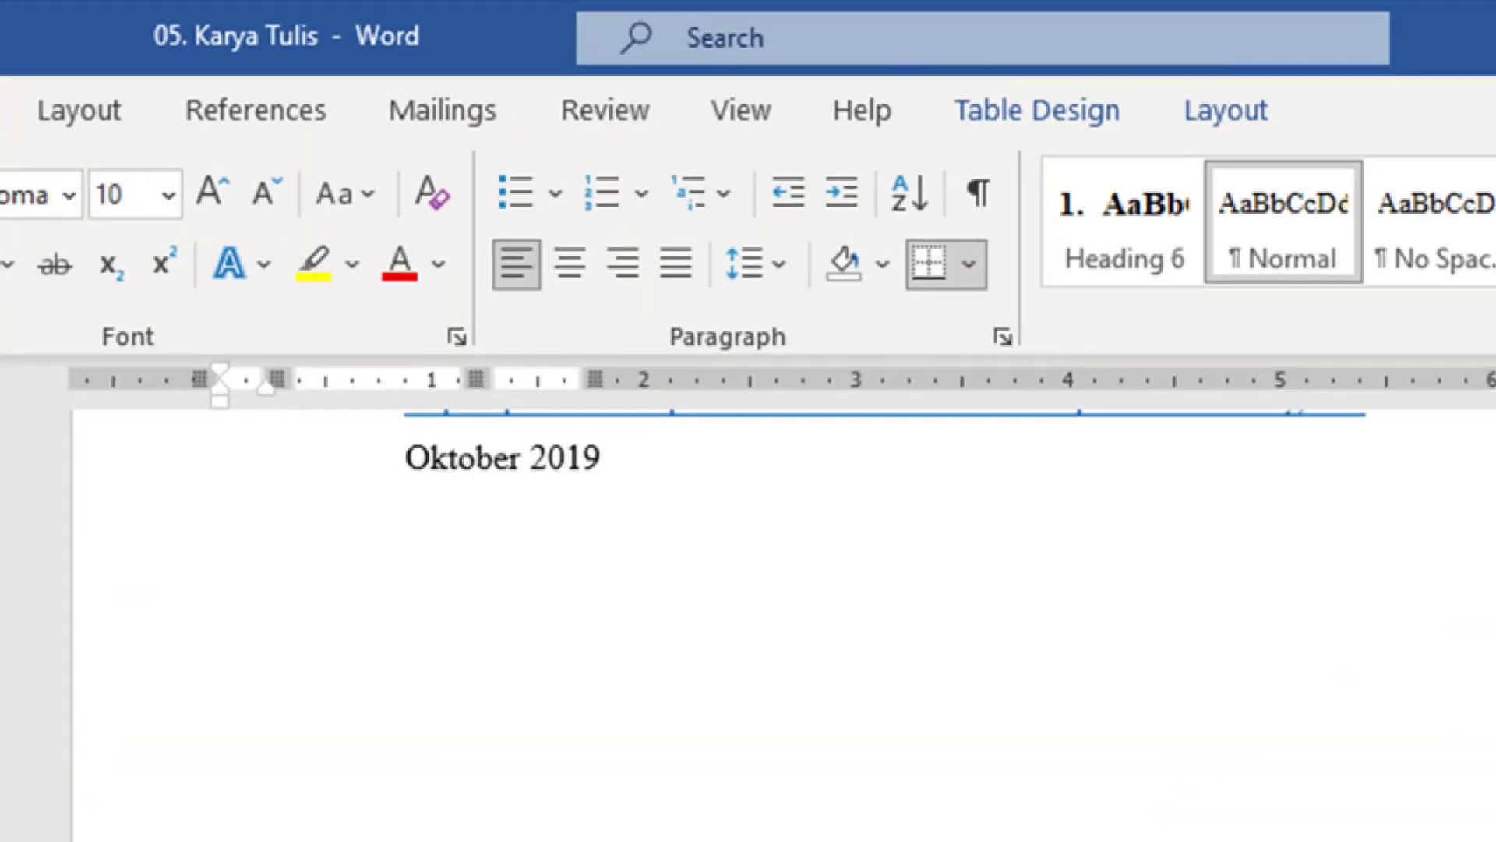
pyautogui.click(581, 268)
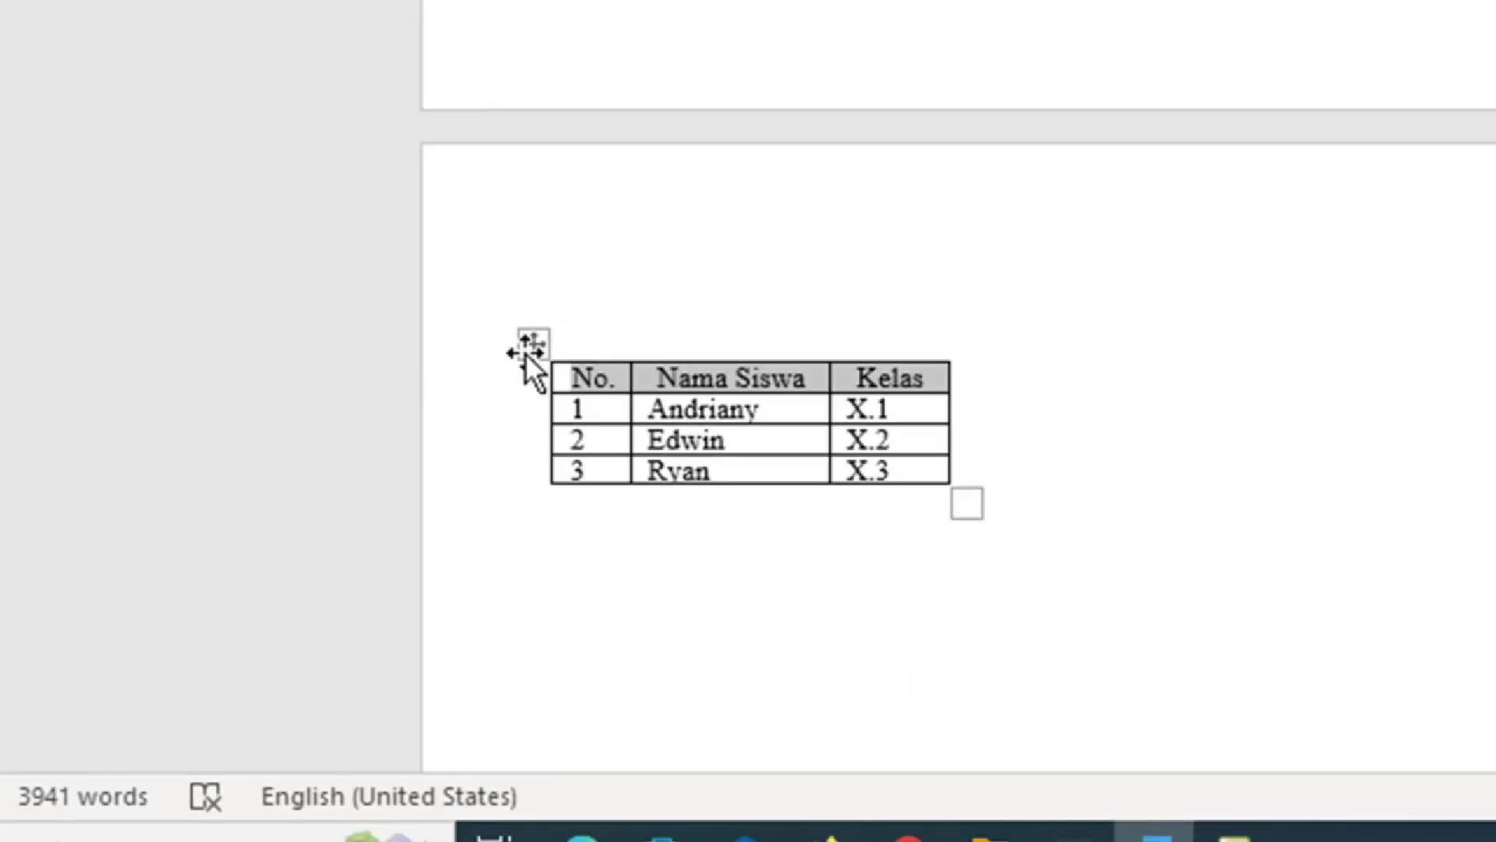
# Step: Select the whole table and centre it horizontally on the page
pyautogui.click(527, 346)
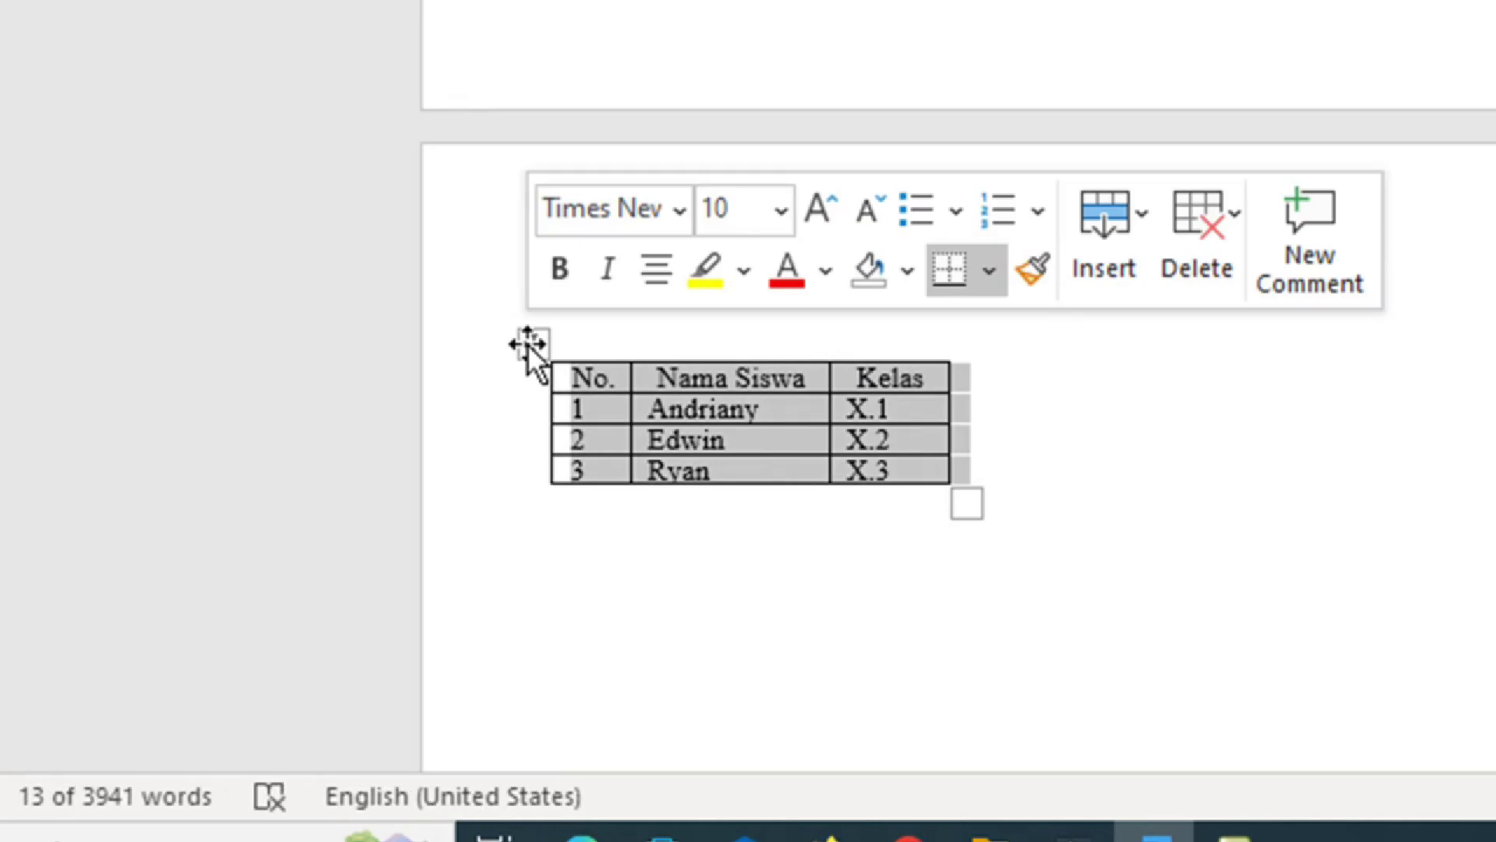
pyautogui.click(657, 269)
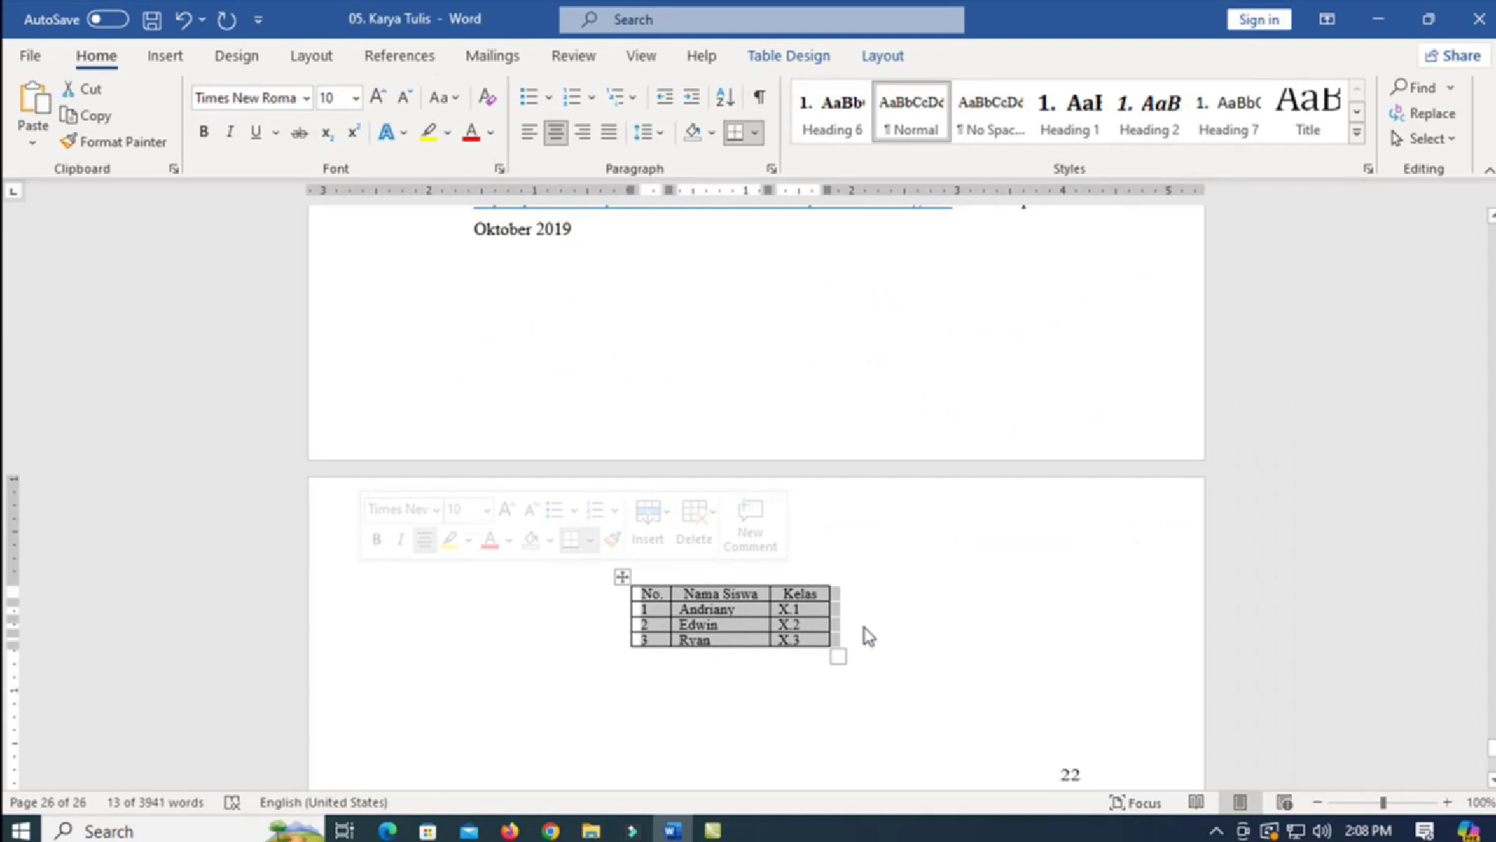
pyautogui.click(869, 624)
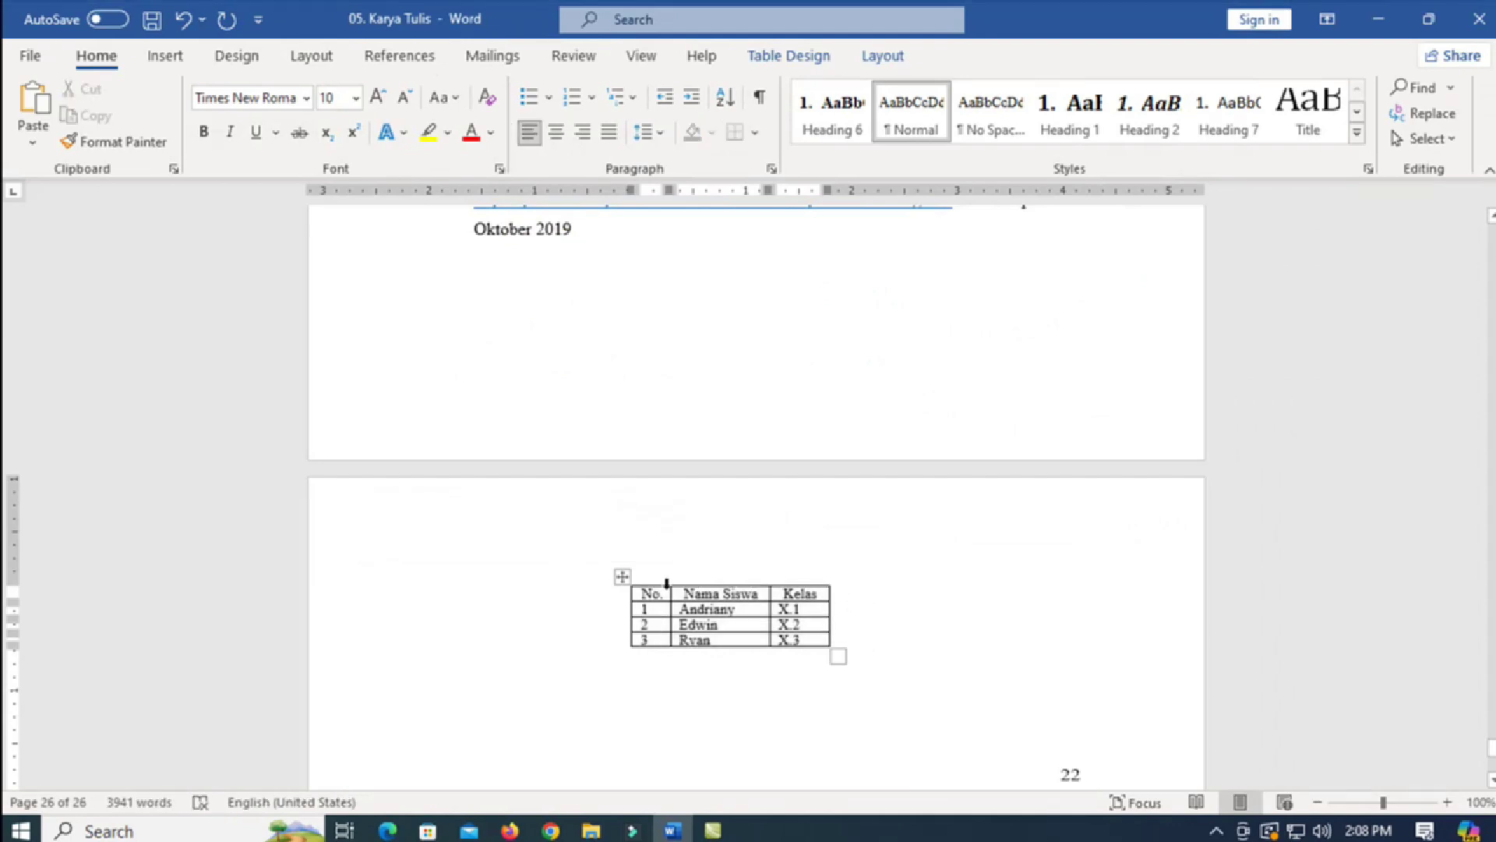
# Step: Cut the entire filled-in student table from the last page
pyautogui.click(622, 576)
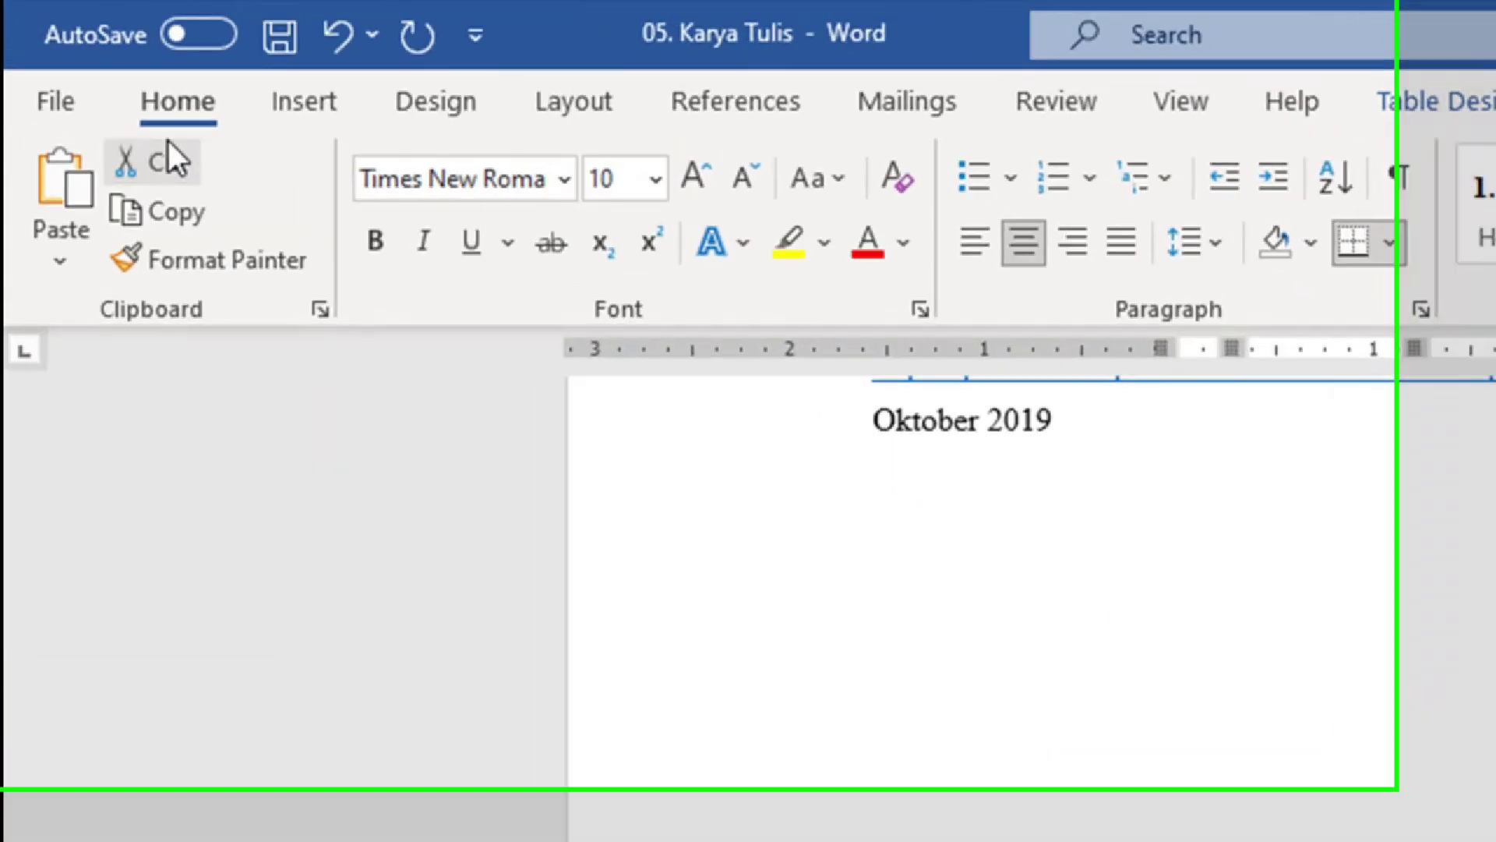
pyautogui.click(89, 88)
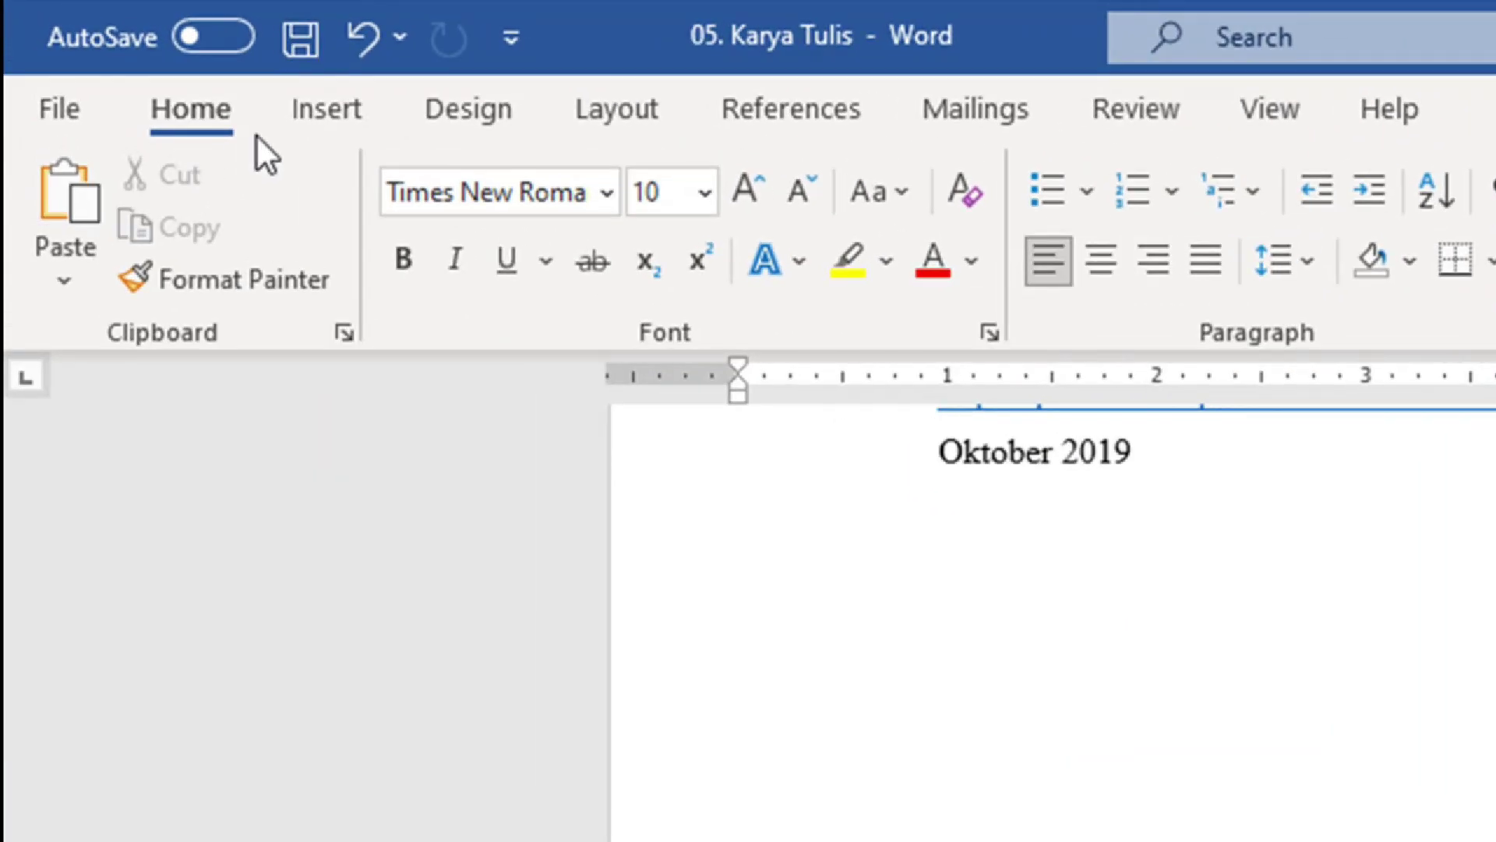
# Step: Insert a table with 3 columns and 4 rows on the last page, using AutoFit to contents
pyautogui.click(328, 113)
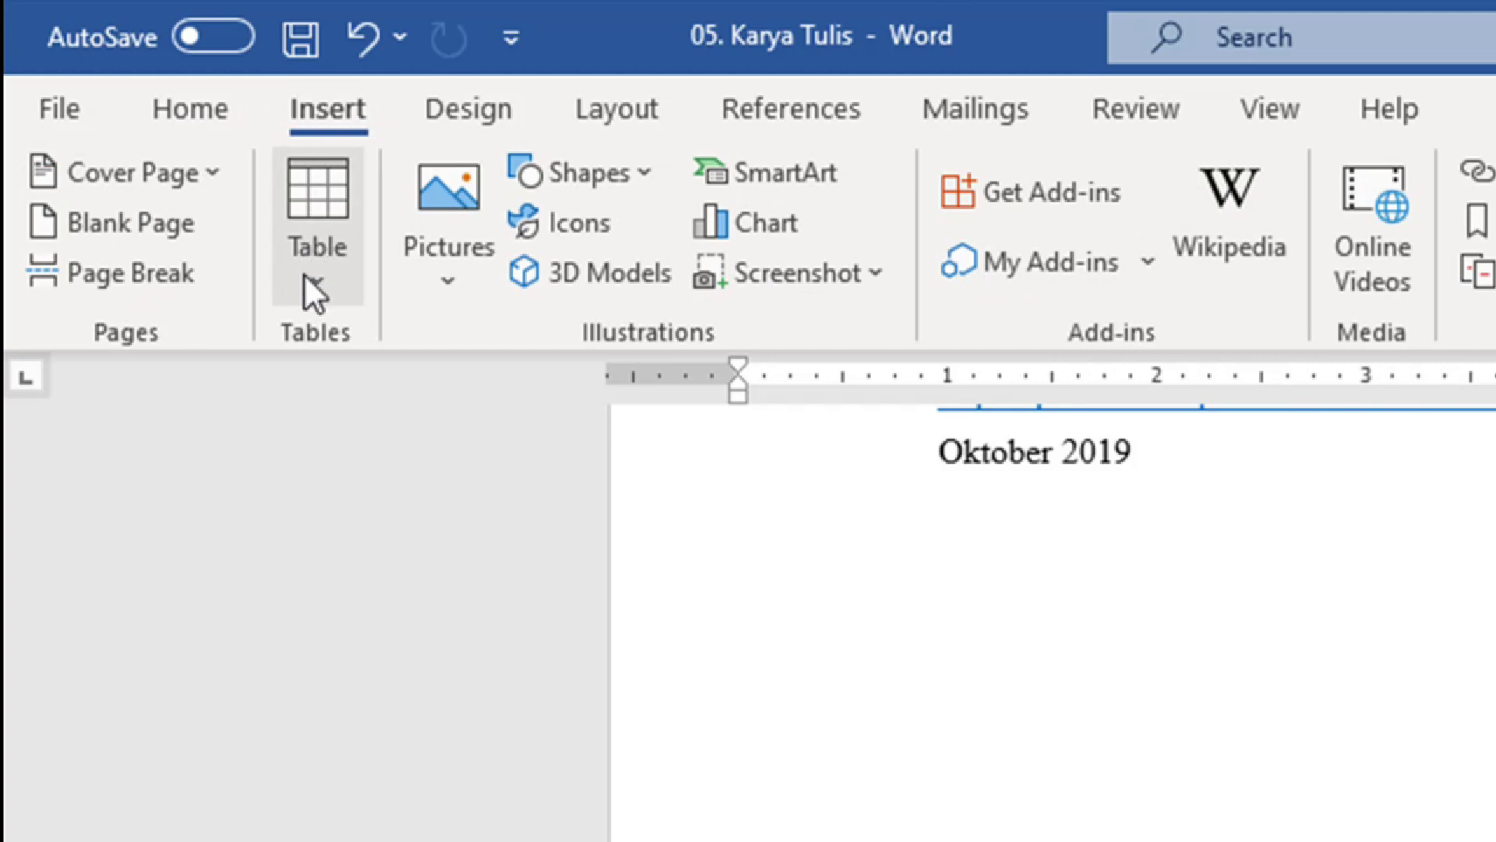
pyautogui.click(310, 292)
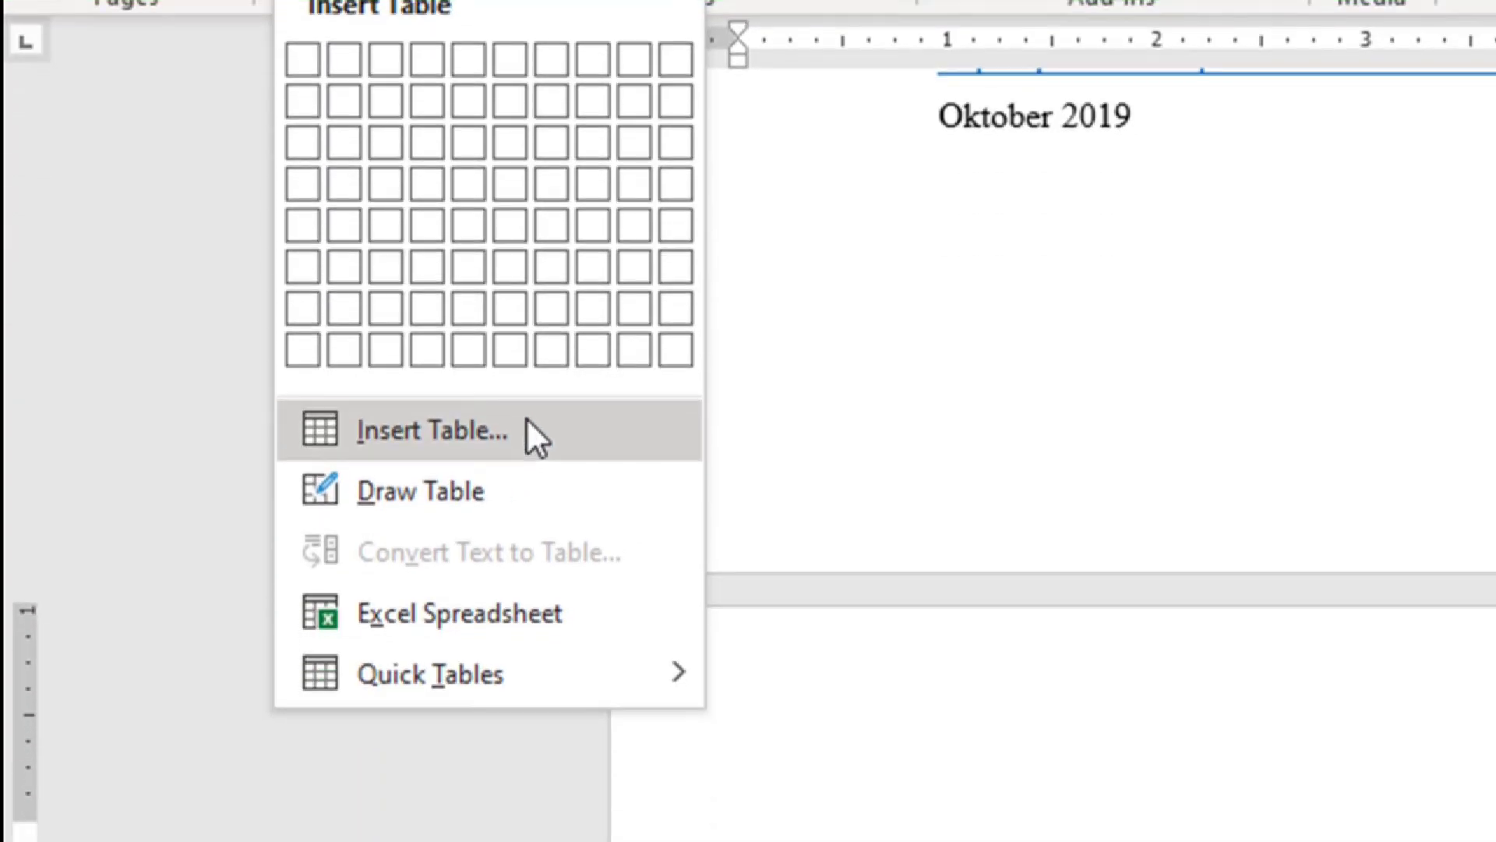
pyautogui.click(526, 420)
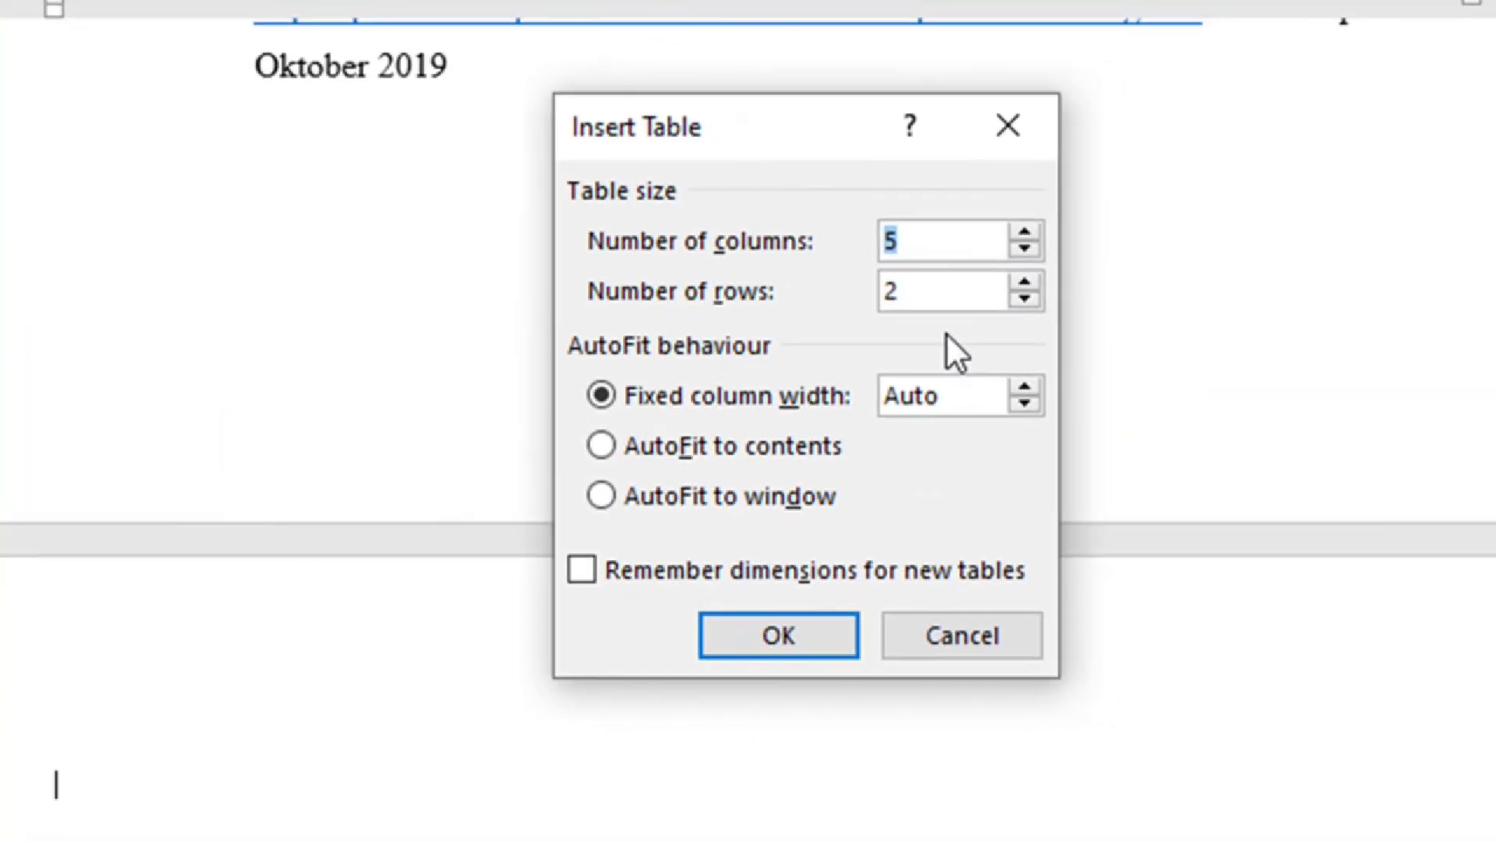
pyautogui.write('3')
pyautogui.moveTo(942, 291); pyautogui.dragTo(784, 284)
pyautogui.write('4')
pyautogui.click(623, 452)
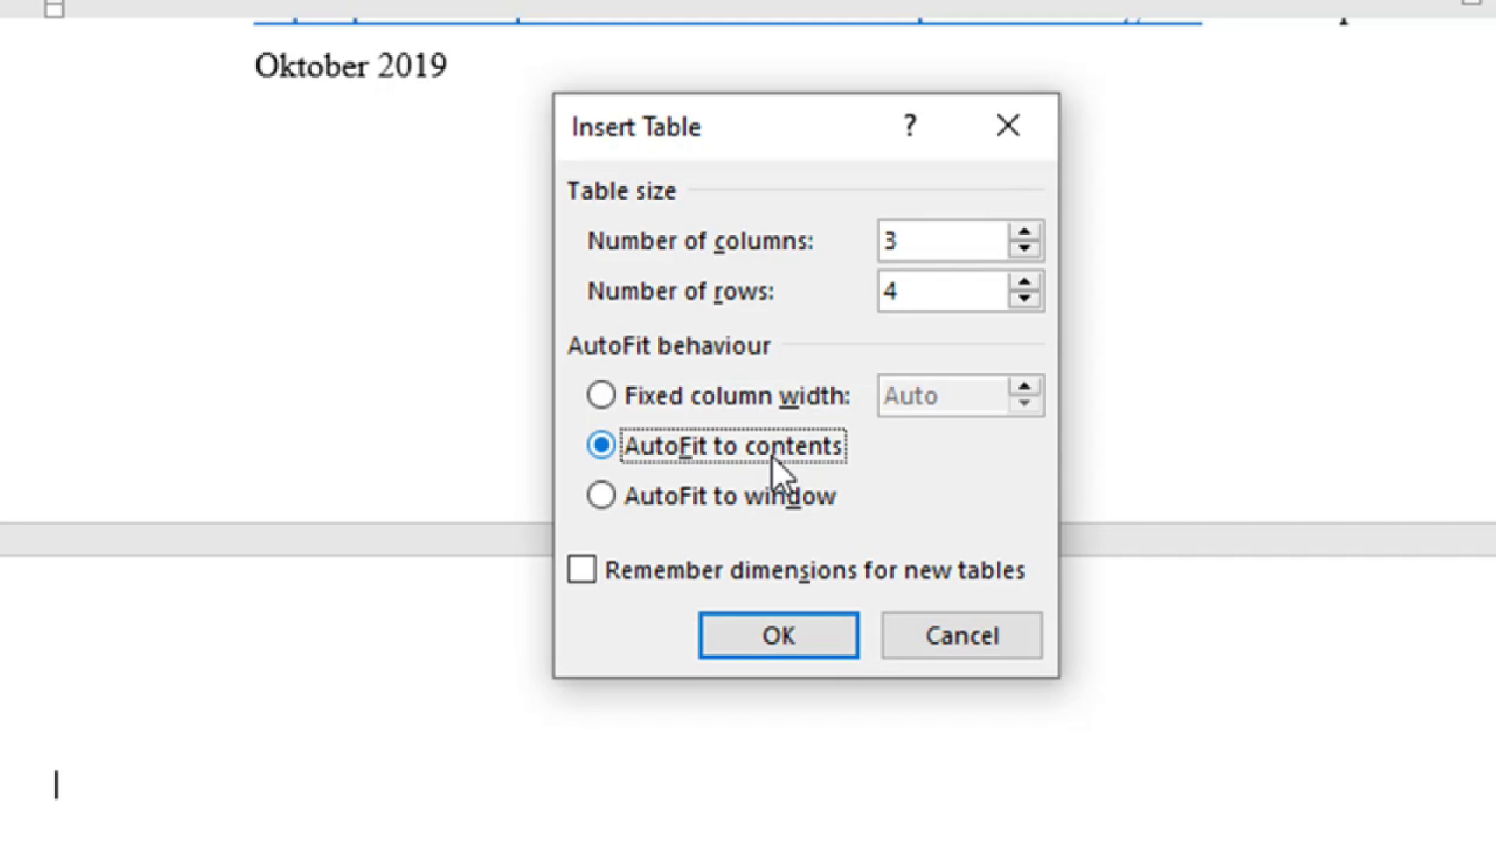
pyautogui.click(798, 639)
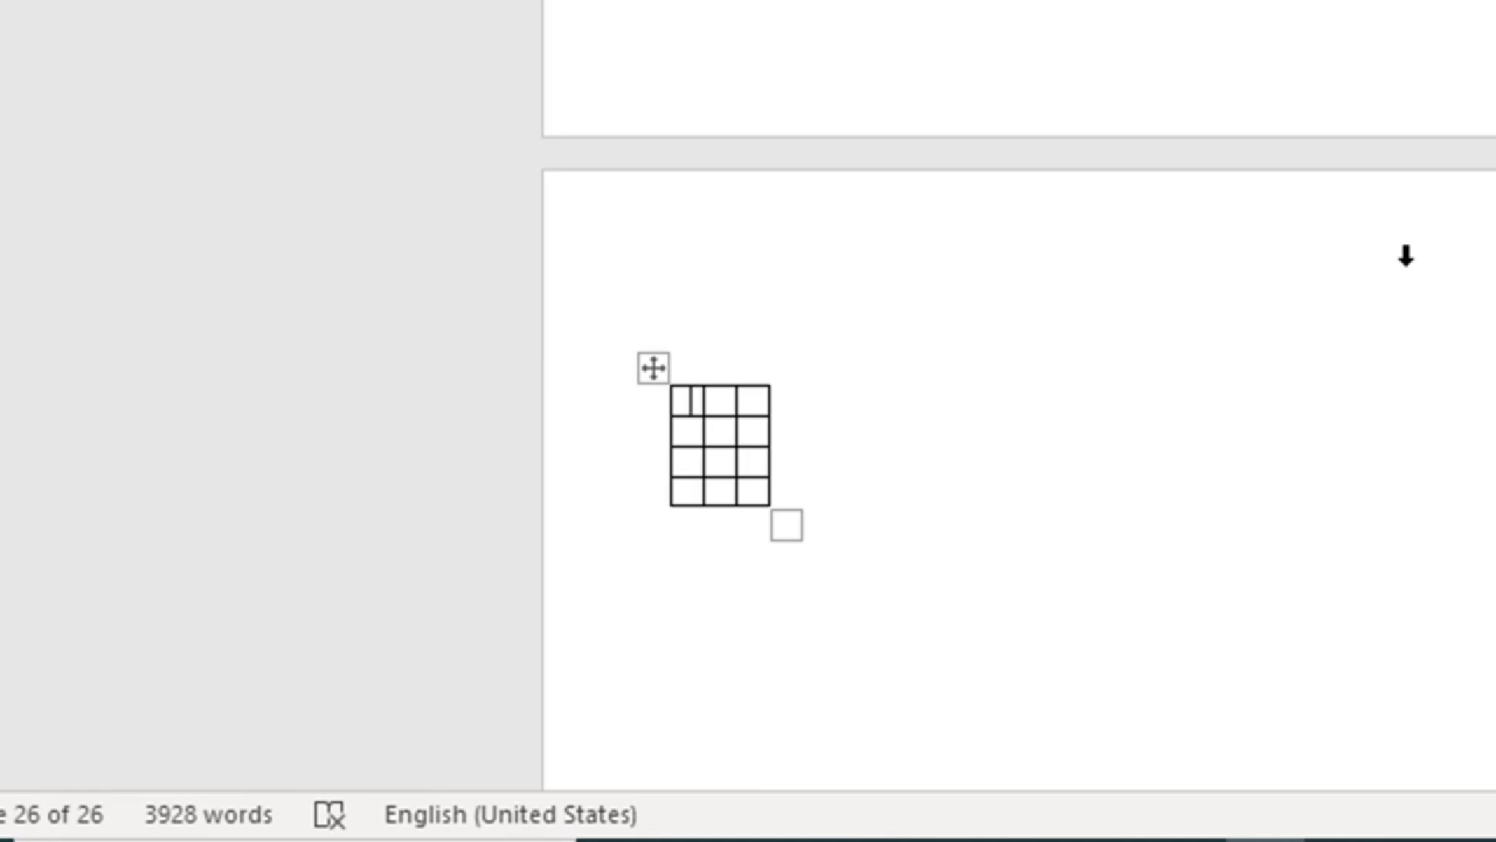
# Step: Fill the new table's first column with the heading "No." and the row numbers 1, 2 and 3
pyautogui.write('No.')
pyautogui.press('Tab')
pyautogui.press('Down')
pyautogui.press('Left')
pyautogui.write('1')
pyautogui.press('Down')
pyautogui.write('2')
pyautogui.press('Down')
pyautogui.write('3')
# Step: Head the second column "Nama" and enter a student's first name in each of the three rows below
pyautogui.press('Right')
pyautogui.press('Up')
pyautogui.press('Up')
pyautogui.press('Up')
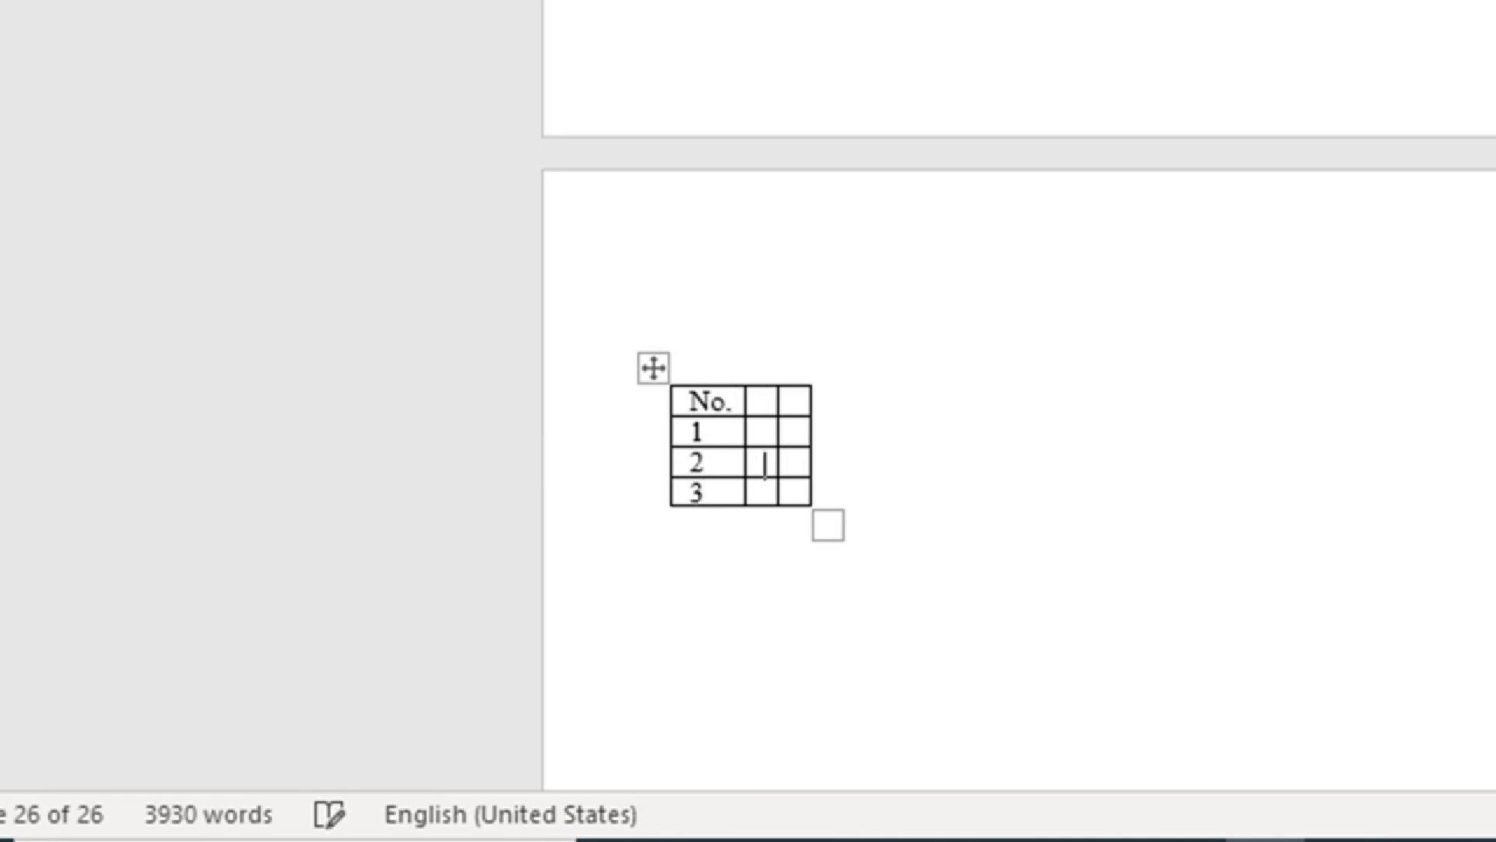
pyautogui.write('Nama')
pyautogui.press('Down')
pyautogui.write('Andriany')
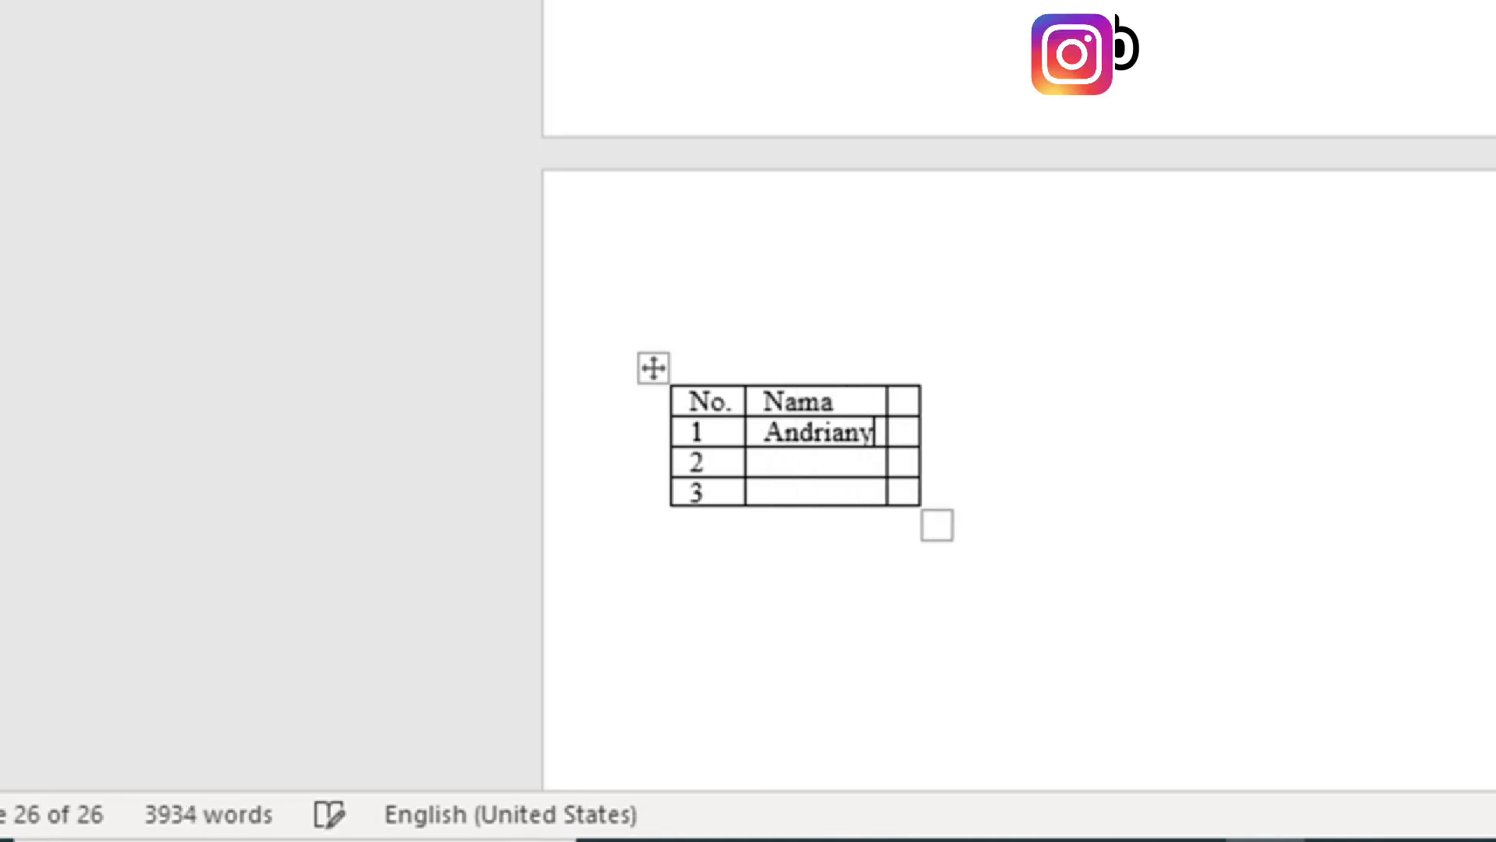
pyautogui.press('Down')
pyautogui.write('Edwin')
pyautogui.press('Down')
pyautogui.write('Lala')
# Step: Fill the third column with the heading "Kelas" and the classes X.1, X.2 and X.3
pyautogui.press('Tab')
pyautogui.press('Up')
pyautogui.press('Up')
pyautogui.write('Kelas')
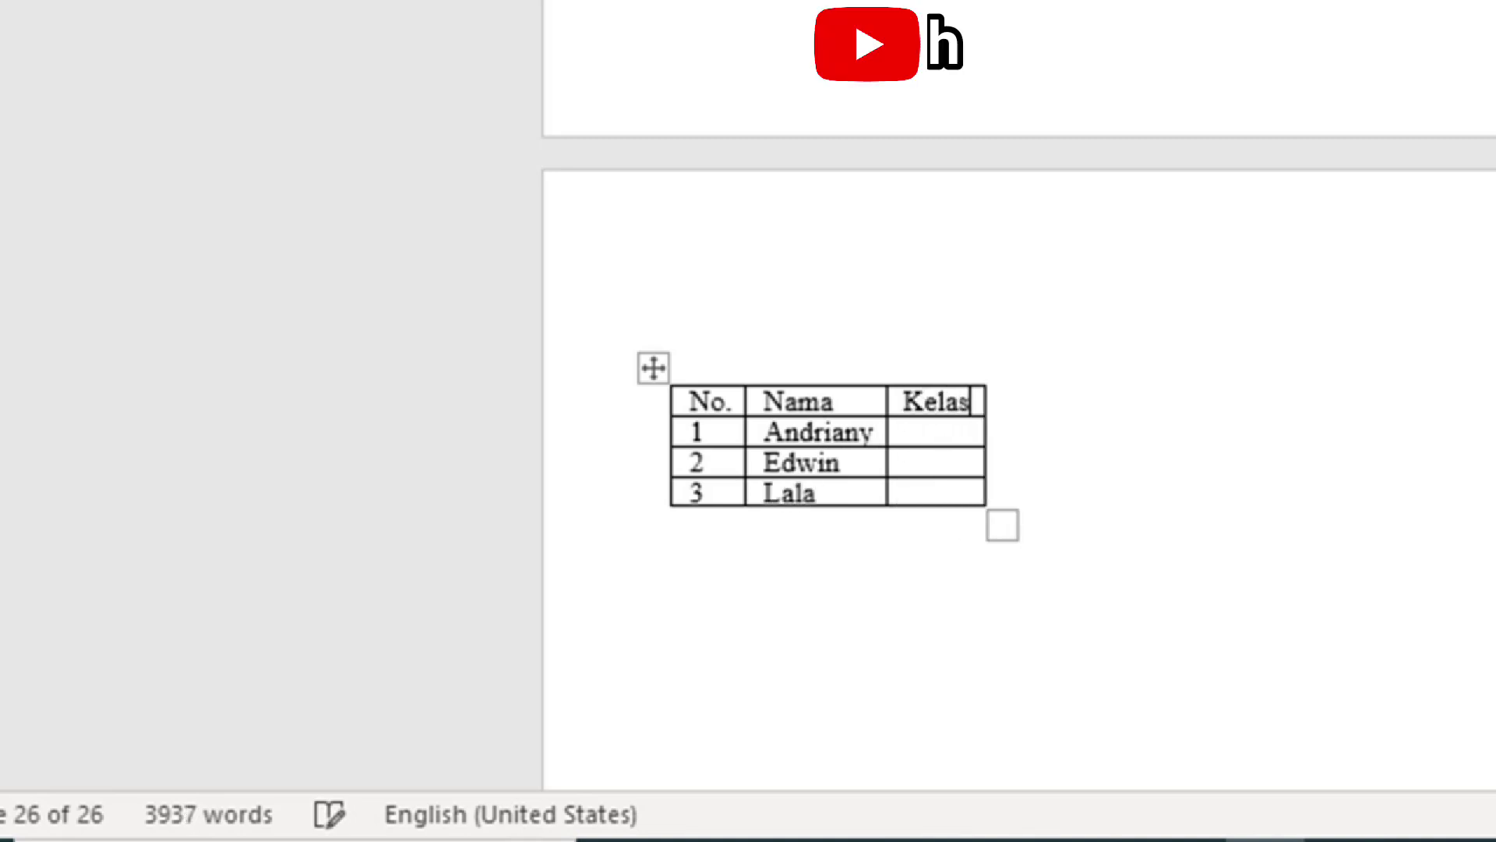
pyautogui.press('Down')
pyautogui.write('X.1')
pyautogui.press('Down')
pyautogui.write('X.2')
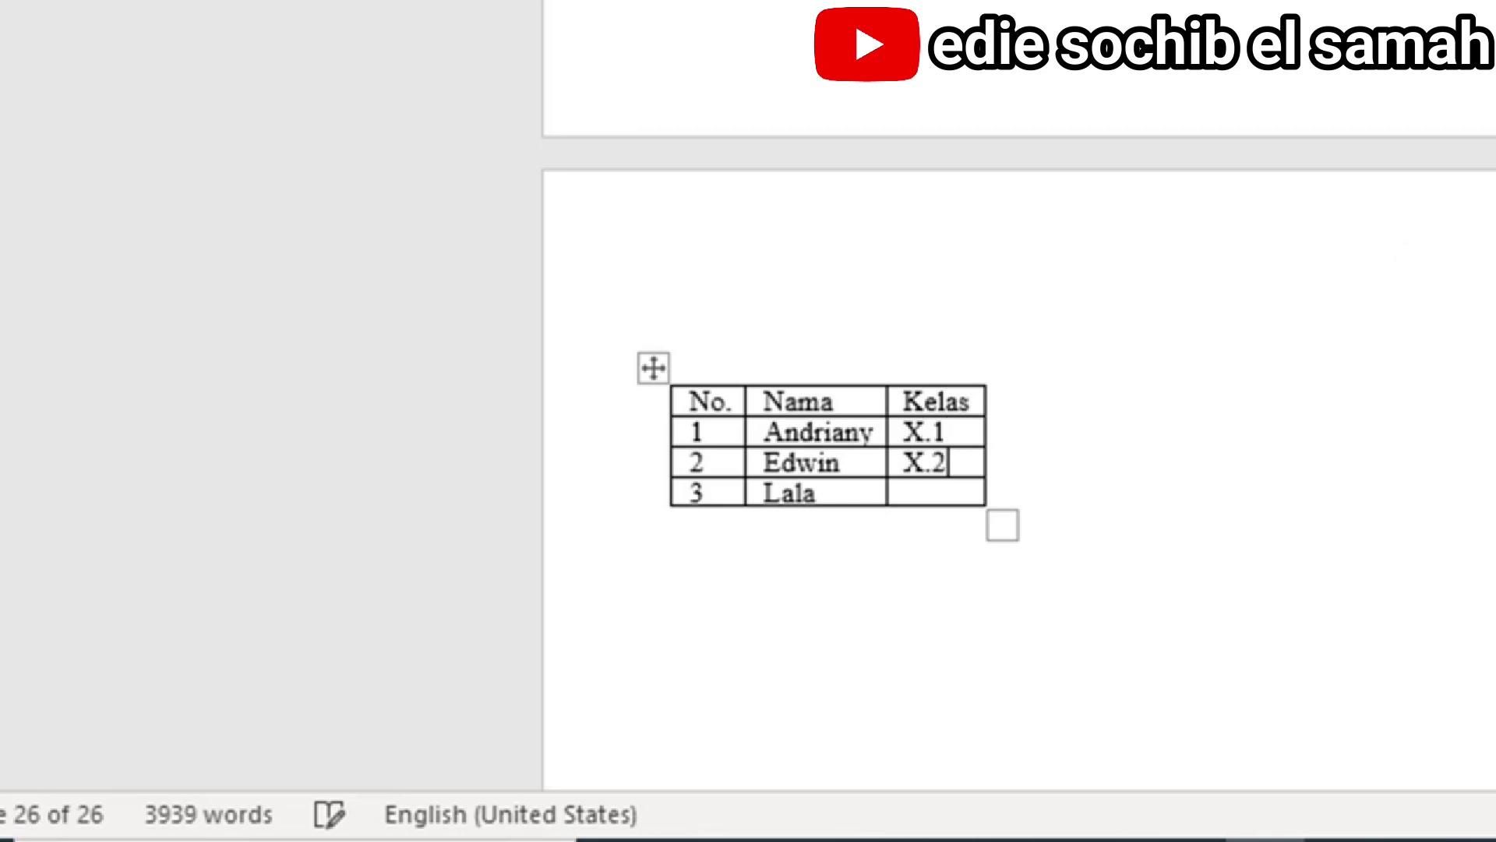
pyautogui.press('Down')
pyautogui.write('X.3')
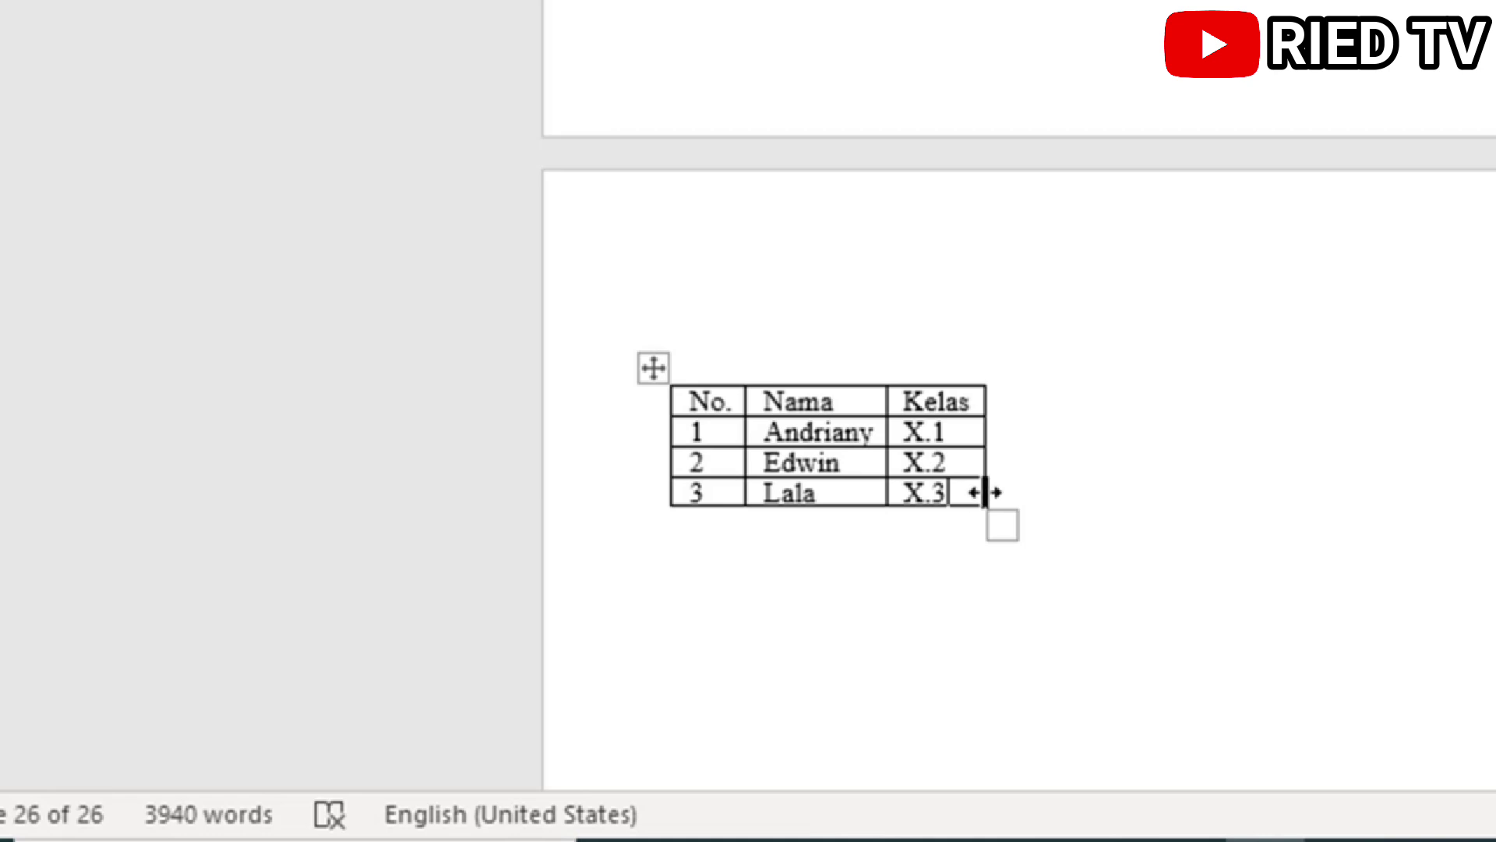
# Step: Add a row below row 3 and fill it with number 4, a student's first name and class X.4
pyautogui.click(1028, 495)
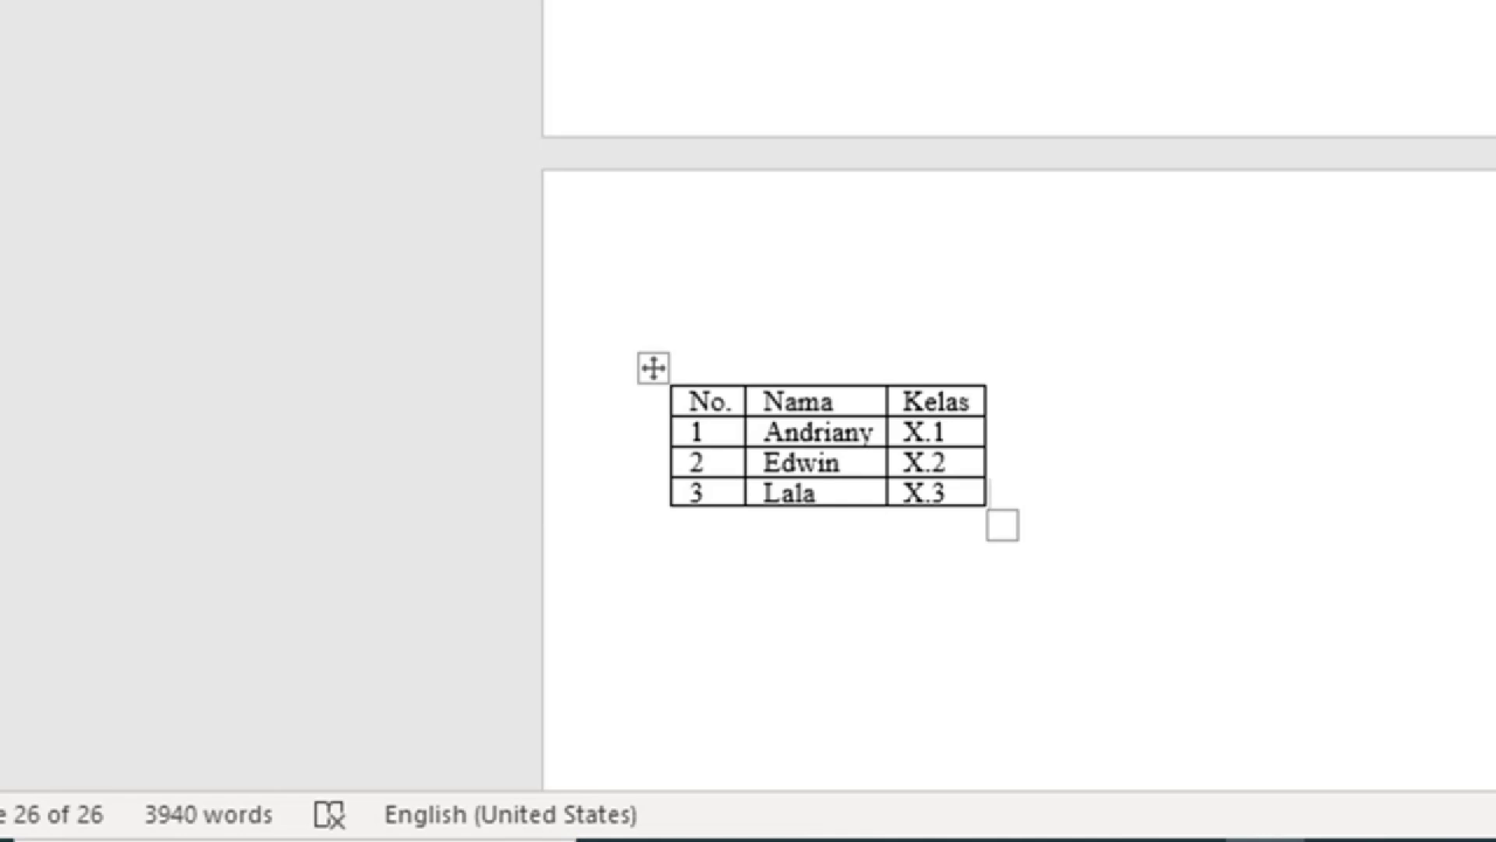
pyautogui.press('Return')
pyautogui.write('4')
pyautogui.press('Tab')
pyautogui.write('Ryan')
pyautogui.press('Tab')
pyautogui.write('X.4')
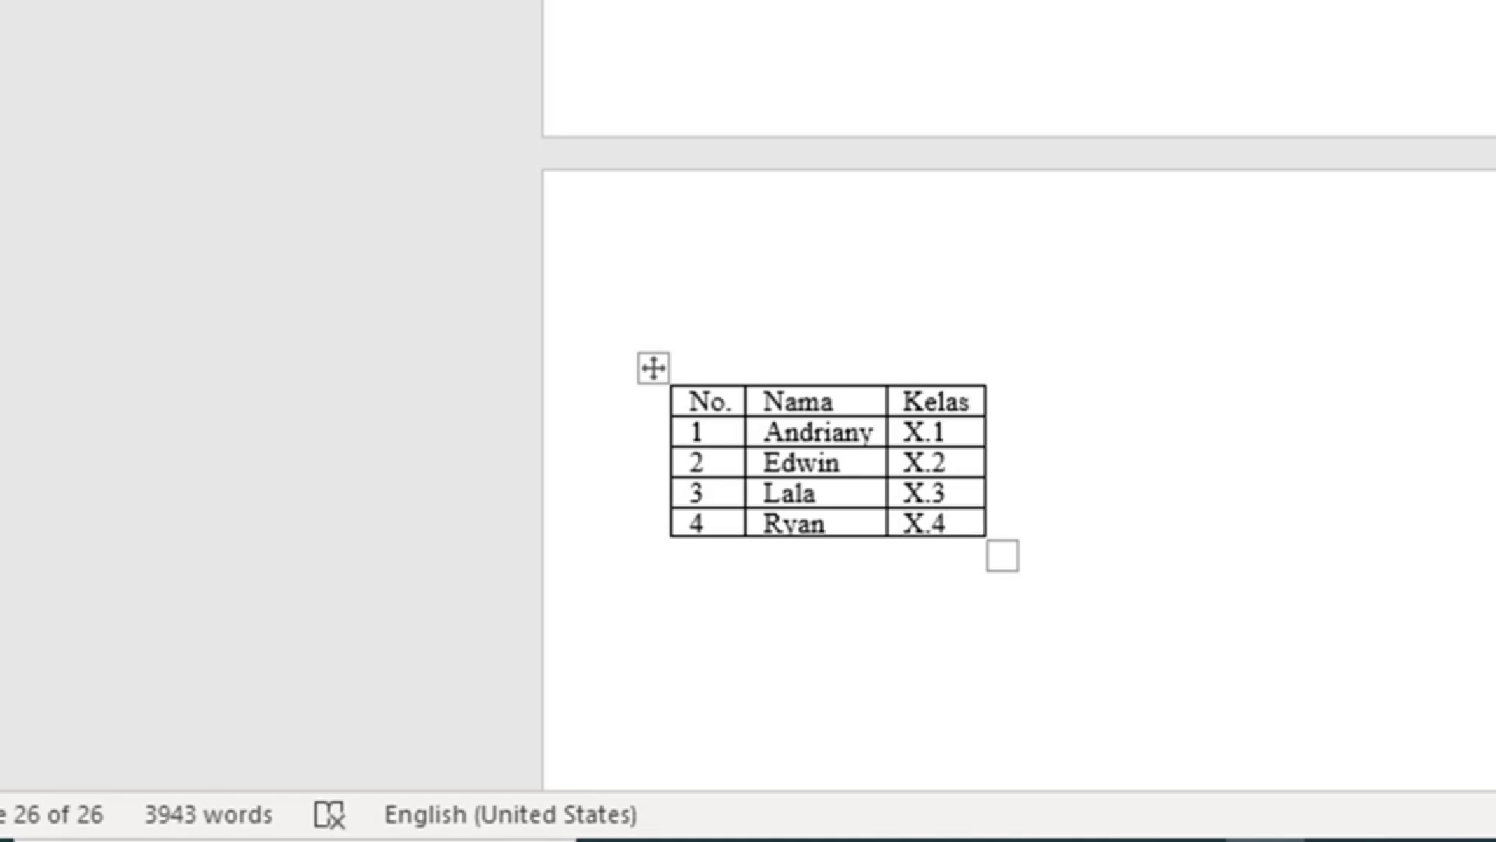
# Step: Add another row at the table's end with number 5, a student's first name and class X.6
pyautogui.press('Return')
pyautogui.write('5 ')
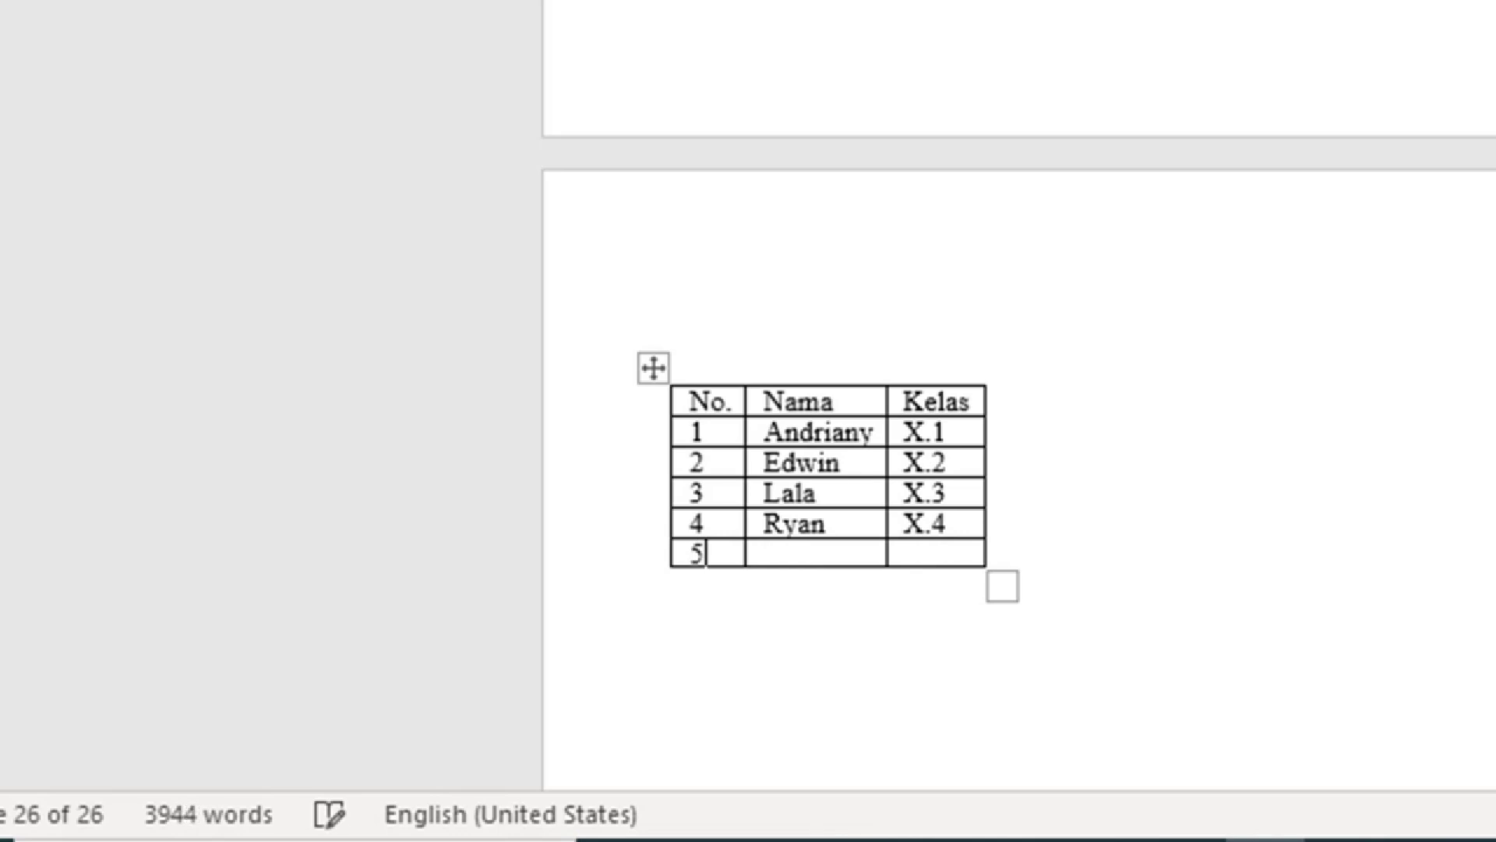
pyautogui.write('Daffin')
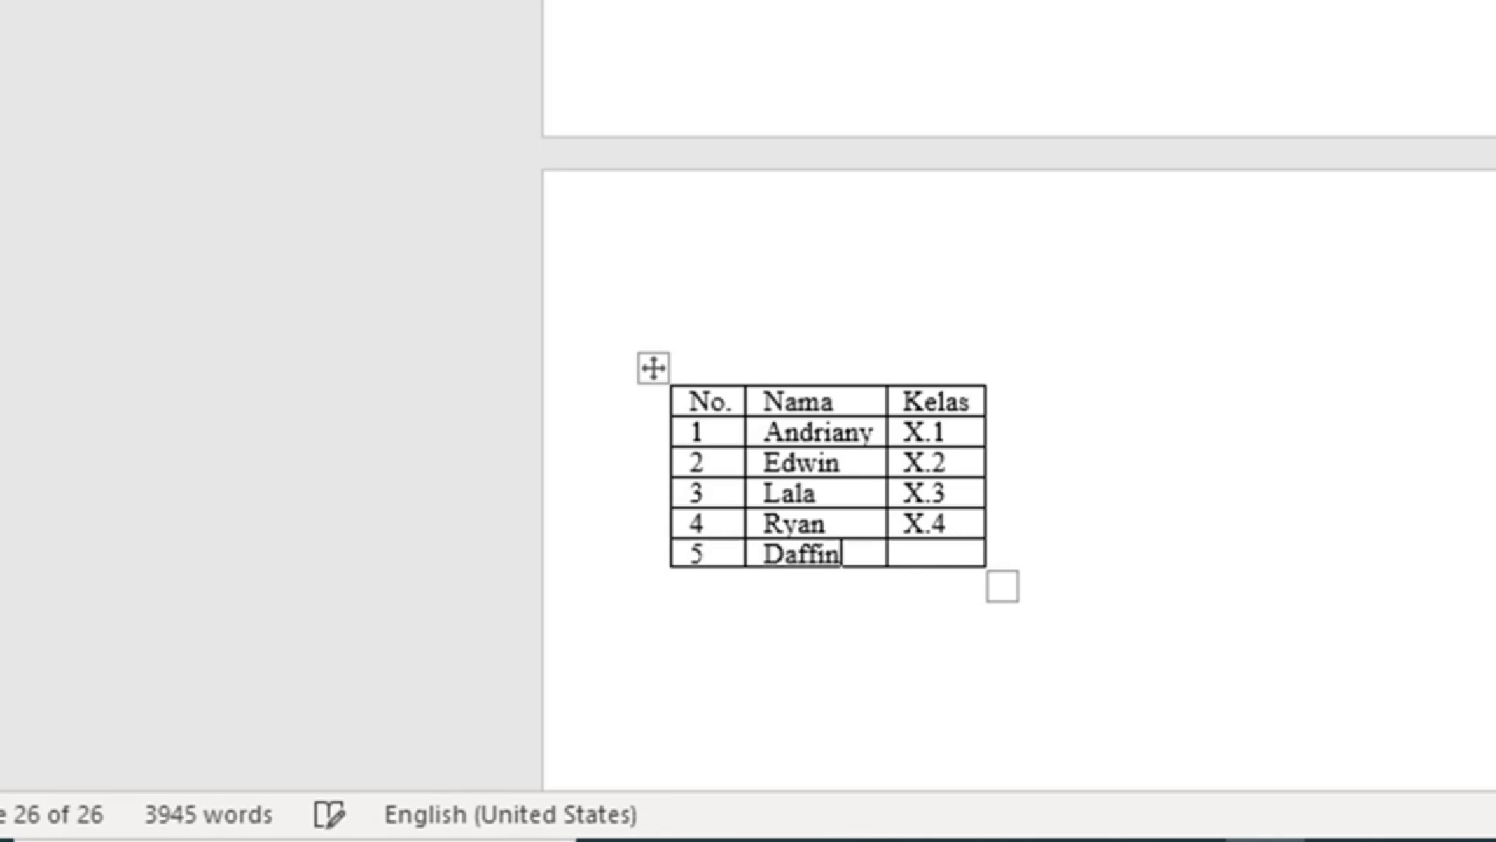
pyautogui.press('Tab')
pyautogui.write('X.6')
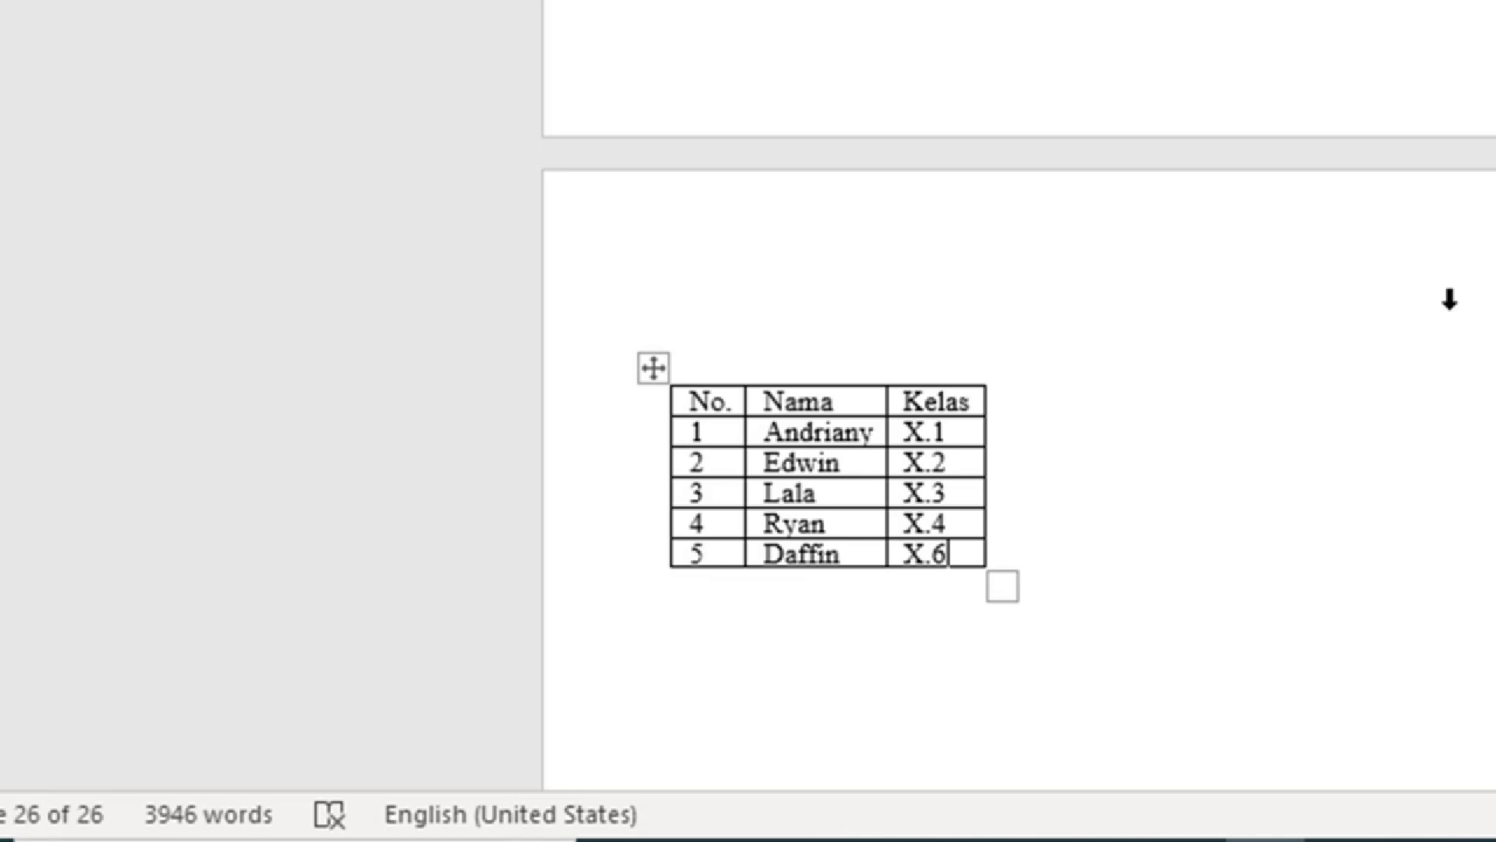
# Step: Move the student table toward the middle of the page width and insert a new column after the "Kelas" column
pyautogui.moveTo(653, 367); pyautogui.dragTo(1259, 367)
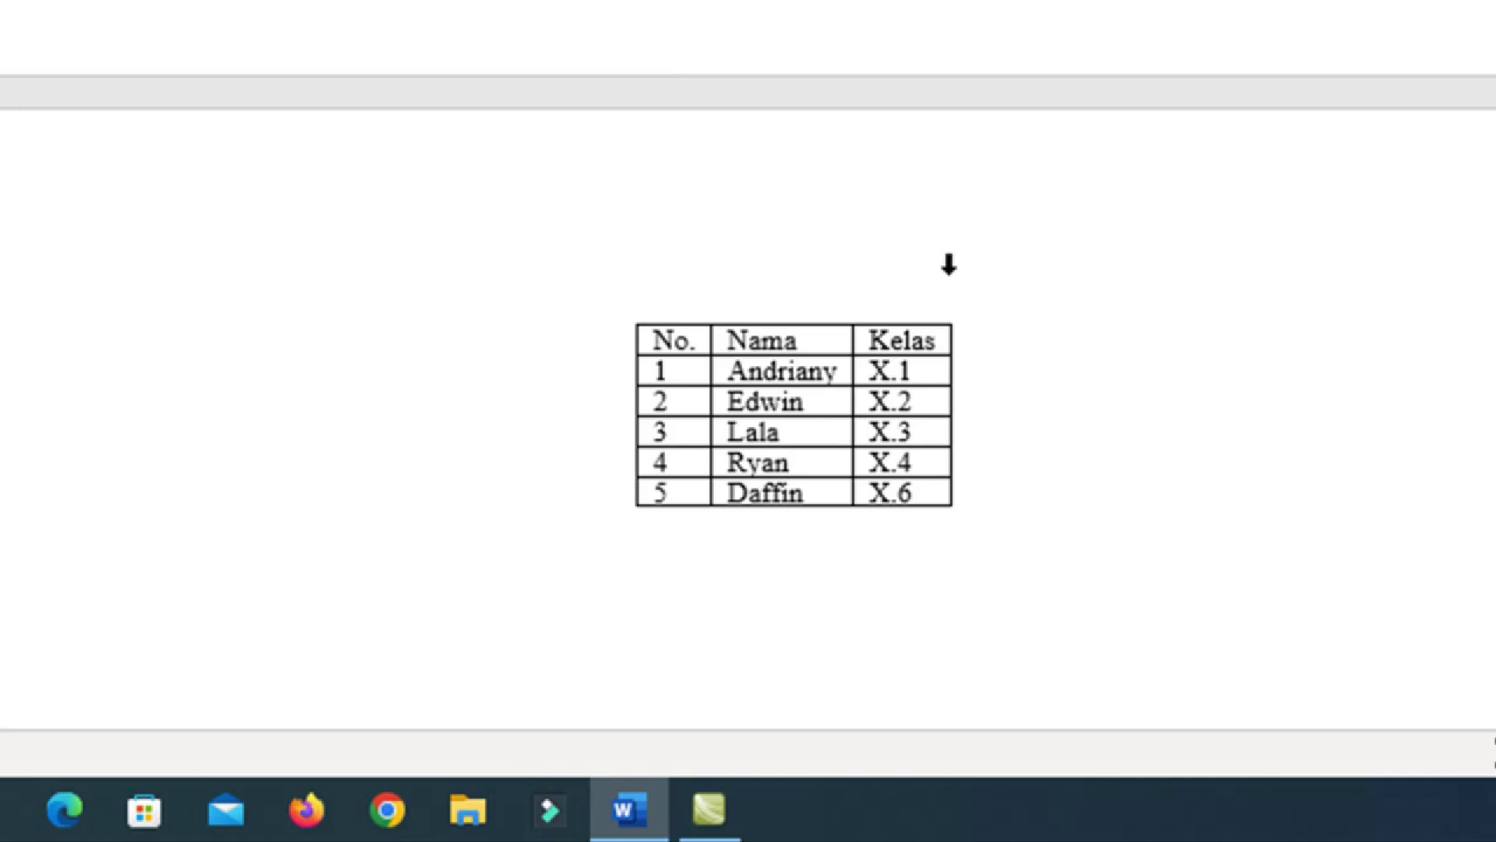
pyautogui.click(970, 270)
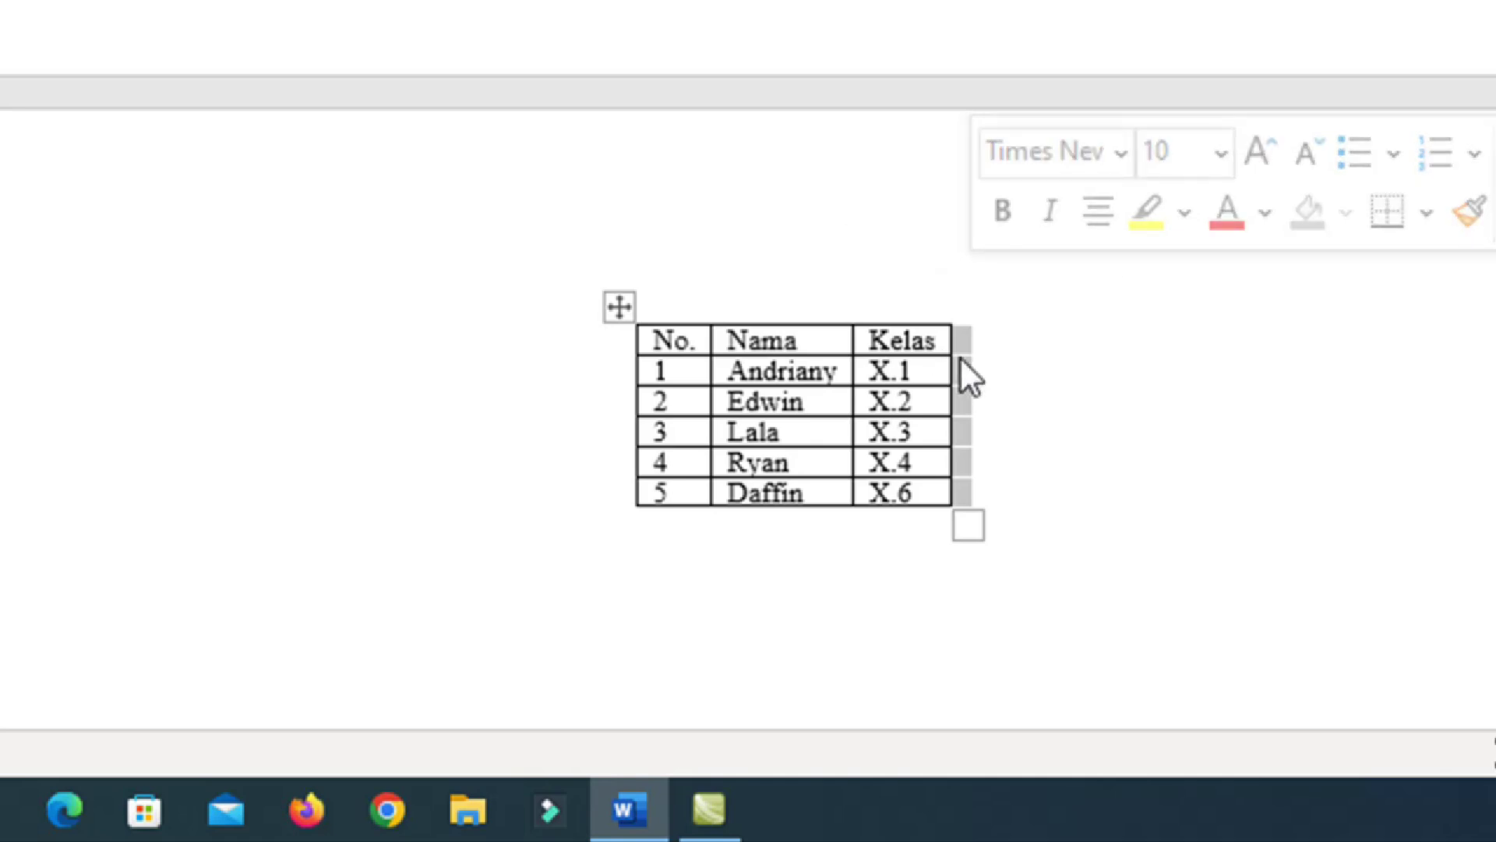
pyautogui.rightClick(960, 358)
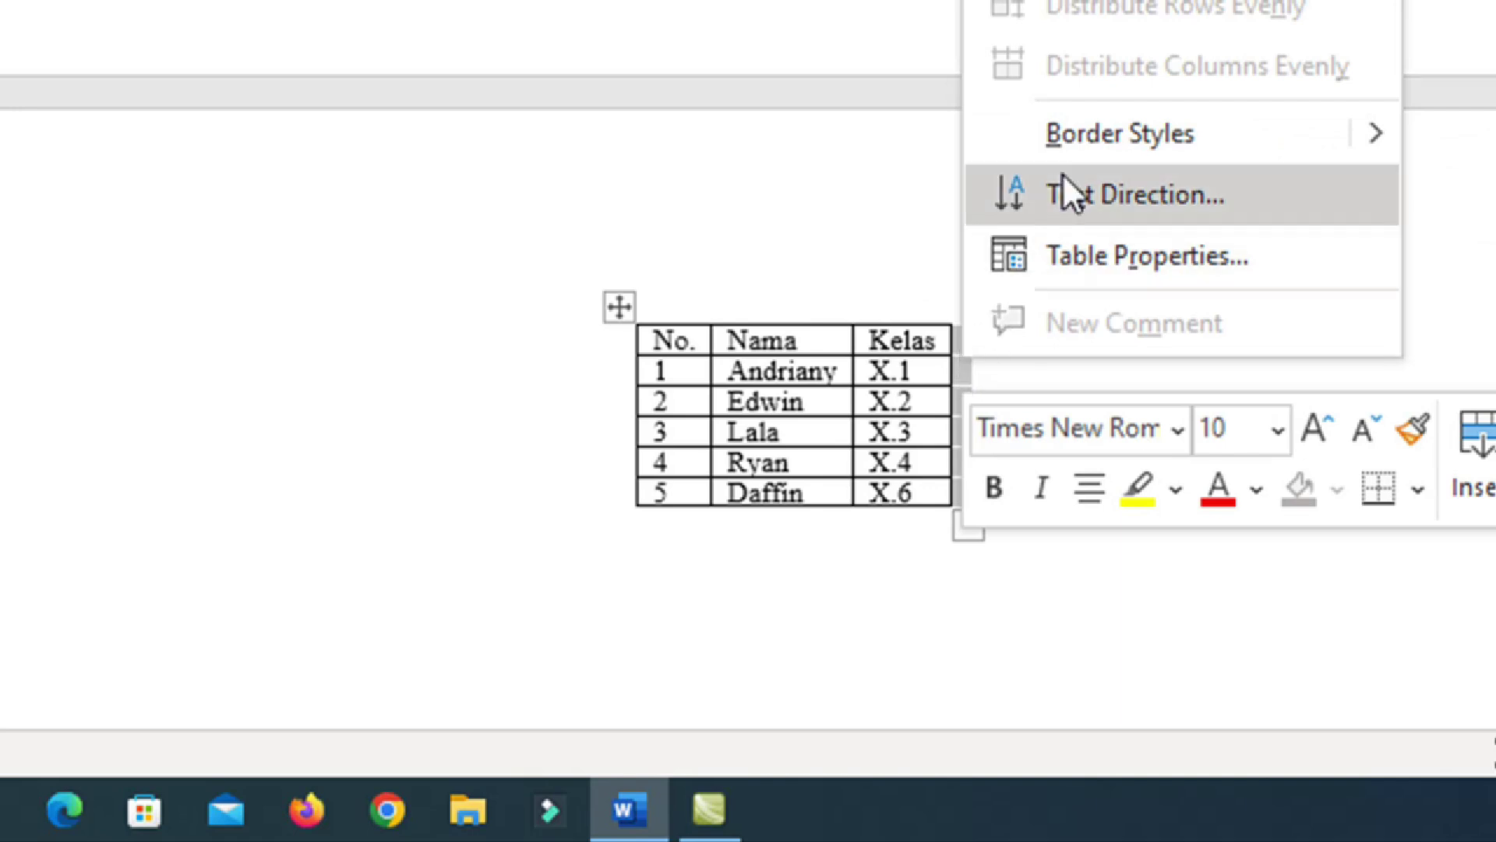
pyautogui.moveTo(1130, 0)
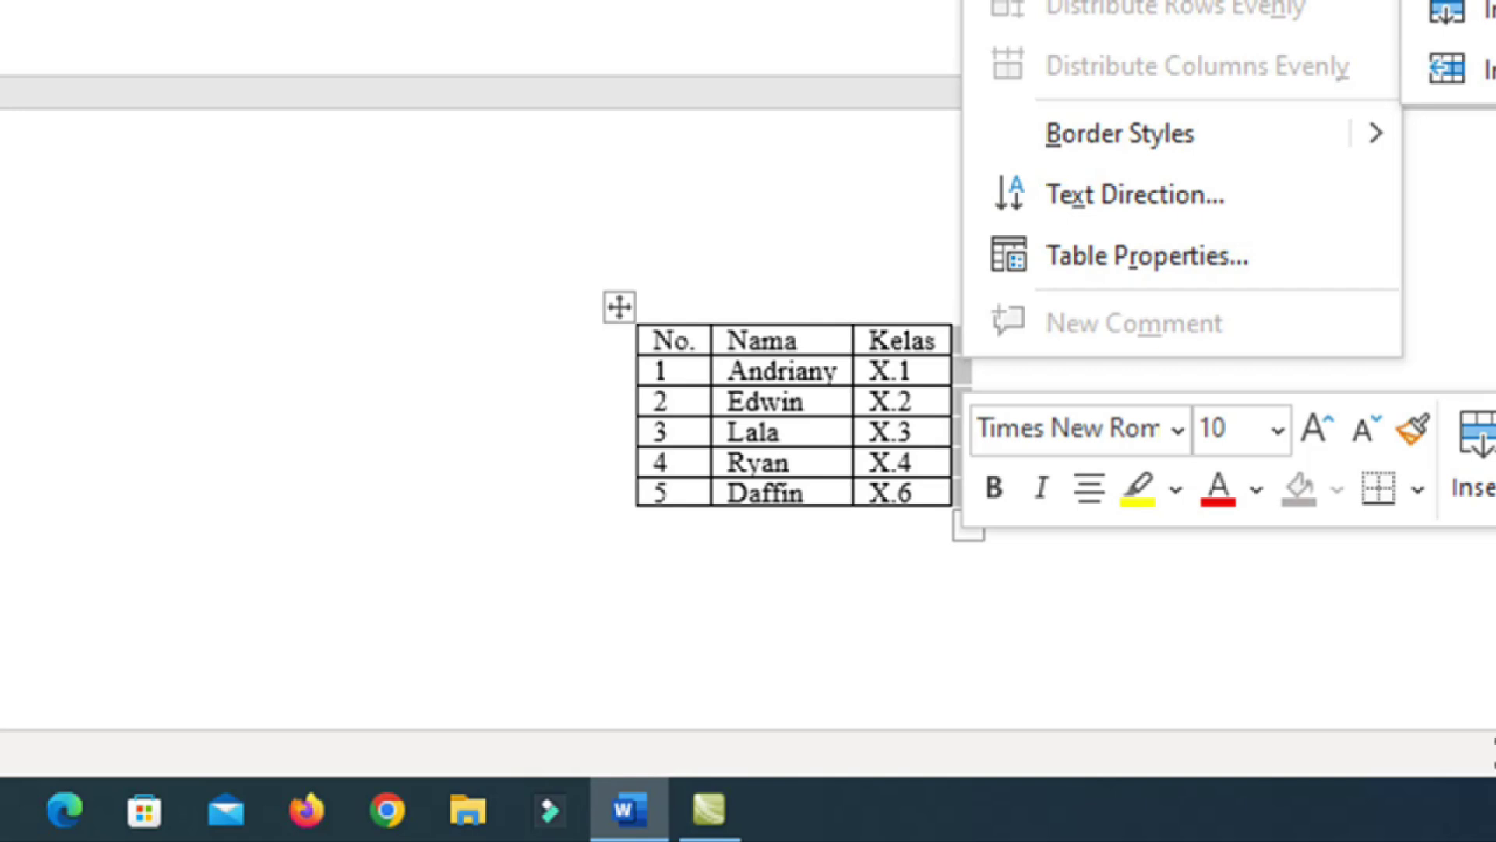
pyautogui.click(1488, 2)
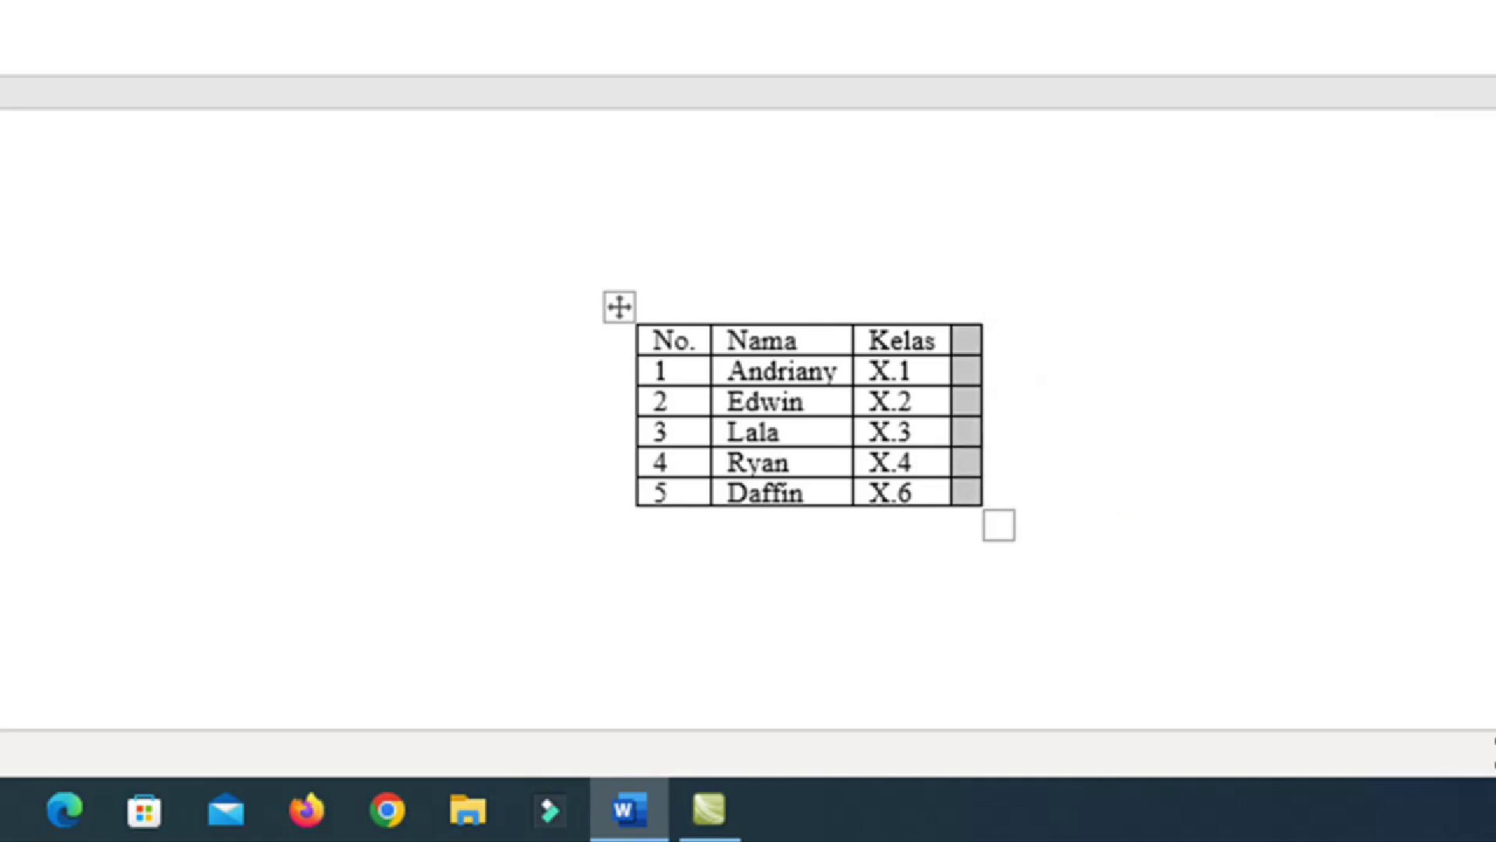
# Step: Head the new fourth column "Alamat" and enter Cirebon for row 1
pyautogui.click(958, 351)
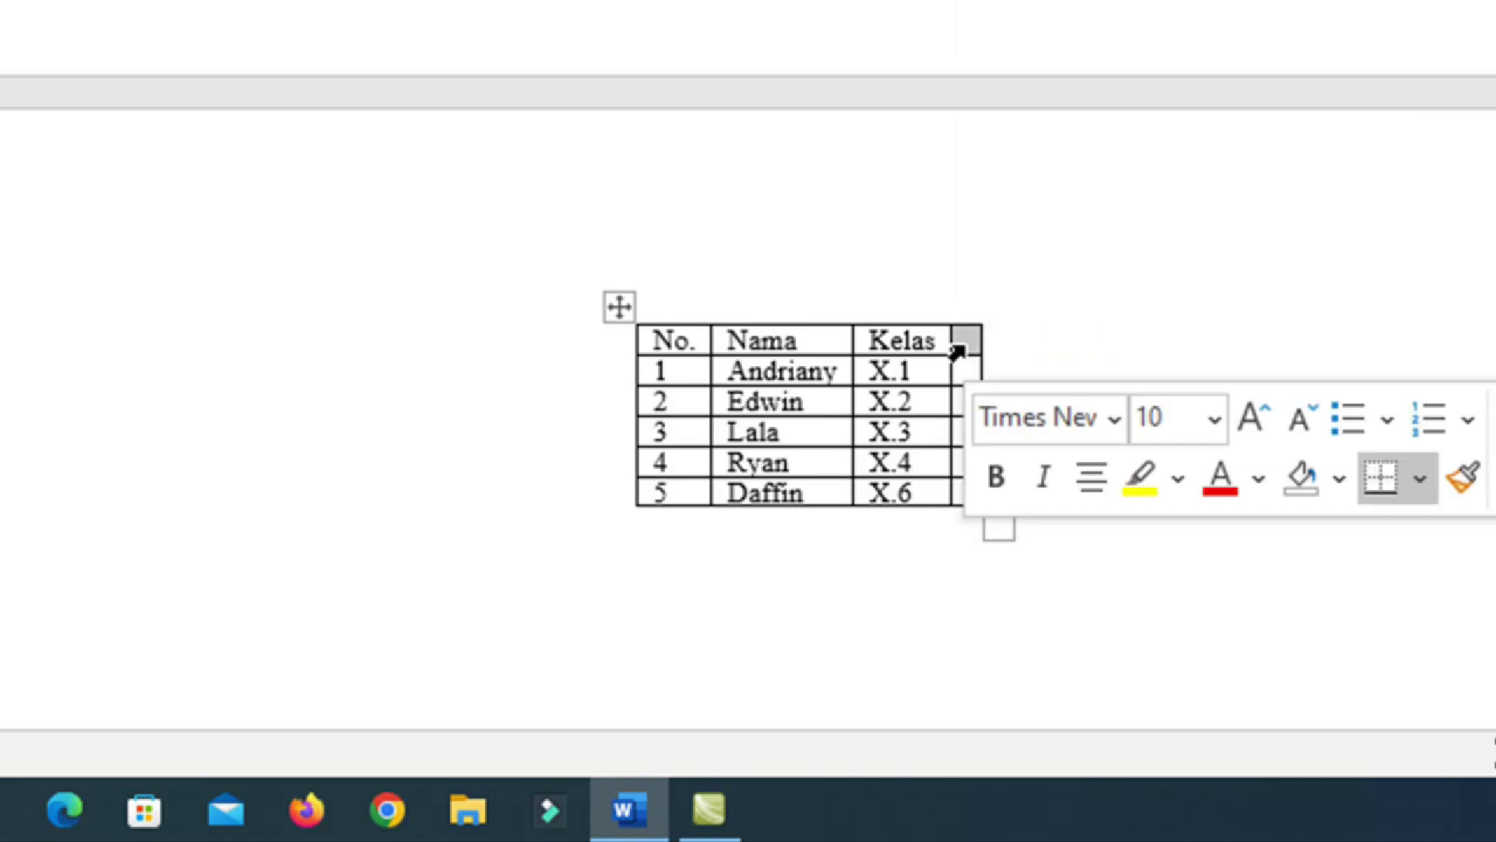
pyautogui.write('Alamat')
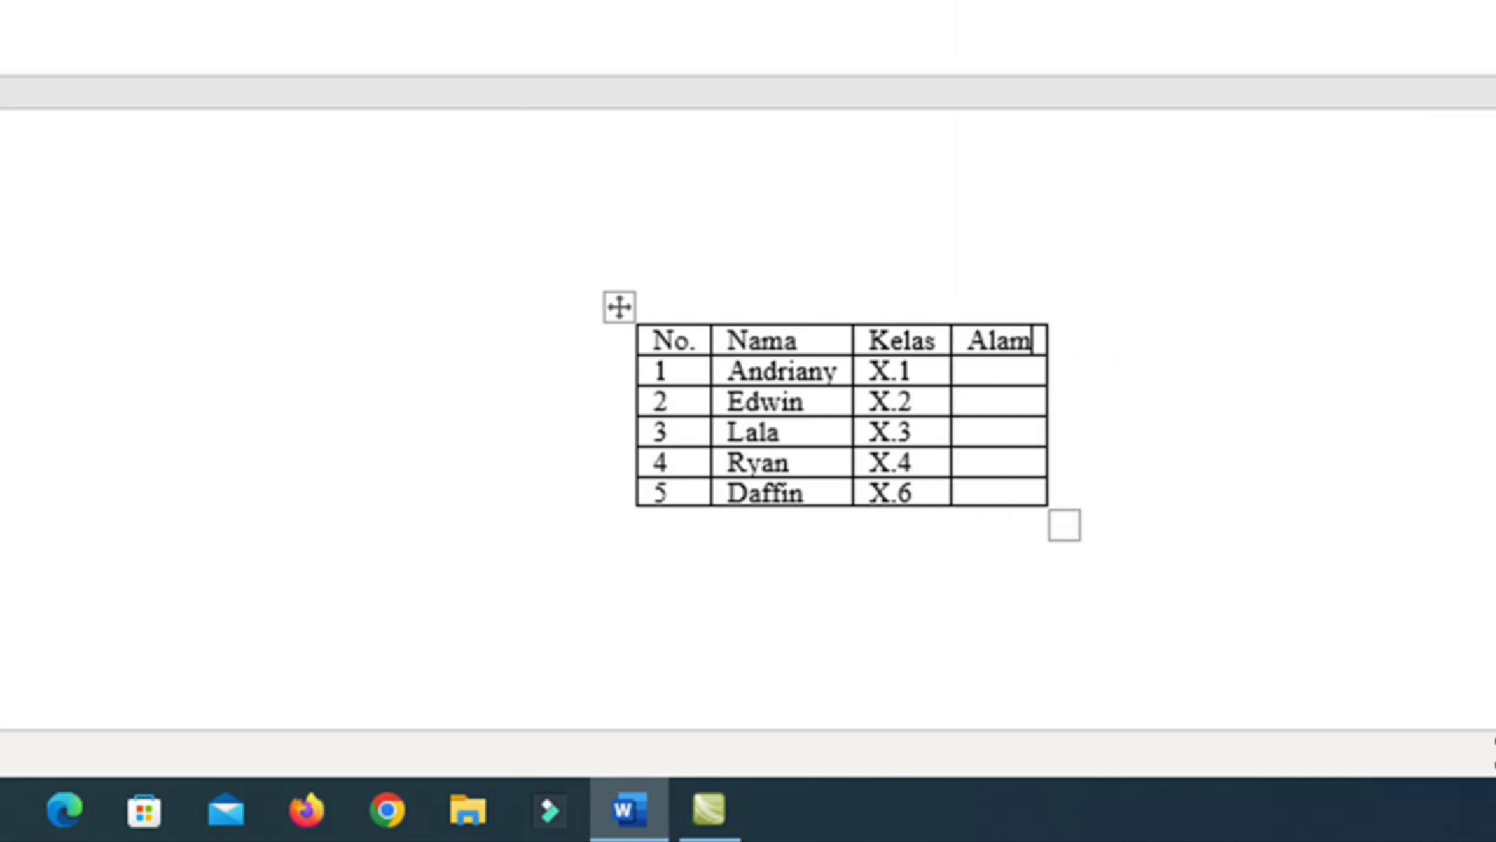
pyautogui.press('Down')
pyautogui.write('Klat')
pyautogui.press('BackSpace')
pyautogui.press('BackSpace')
pyautogui.press('BackSpace')
pyautogui.press('BackSpace')
pyautogui.write('Cre')
pyautogui.press('BackSpace')
pyautogui.press('BackSpace')
pyautogui.press('BackSpace')
pyautogui.write('Cirebon')
# Step: Complete the "Alamat" column with Klaten for row 2 and Pekalongan for rows 3, 4 and 5
pyautogui.press('Down')
pyautogui.write('Klaten')
pyautogui.press('Down')
pyautogui.write('Pekalongan')
pyautogui.press('Down')
pyautogui.write('Pekalongan')
pyautogui.press('Down')
pyautogui.write('Pekalongan')
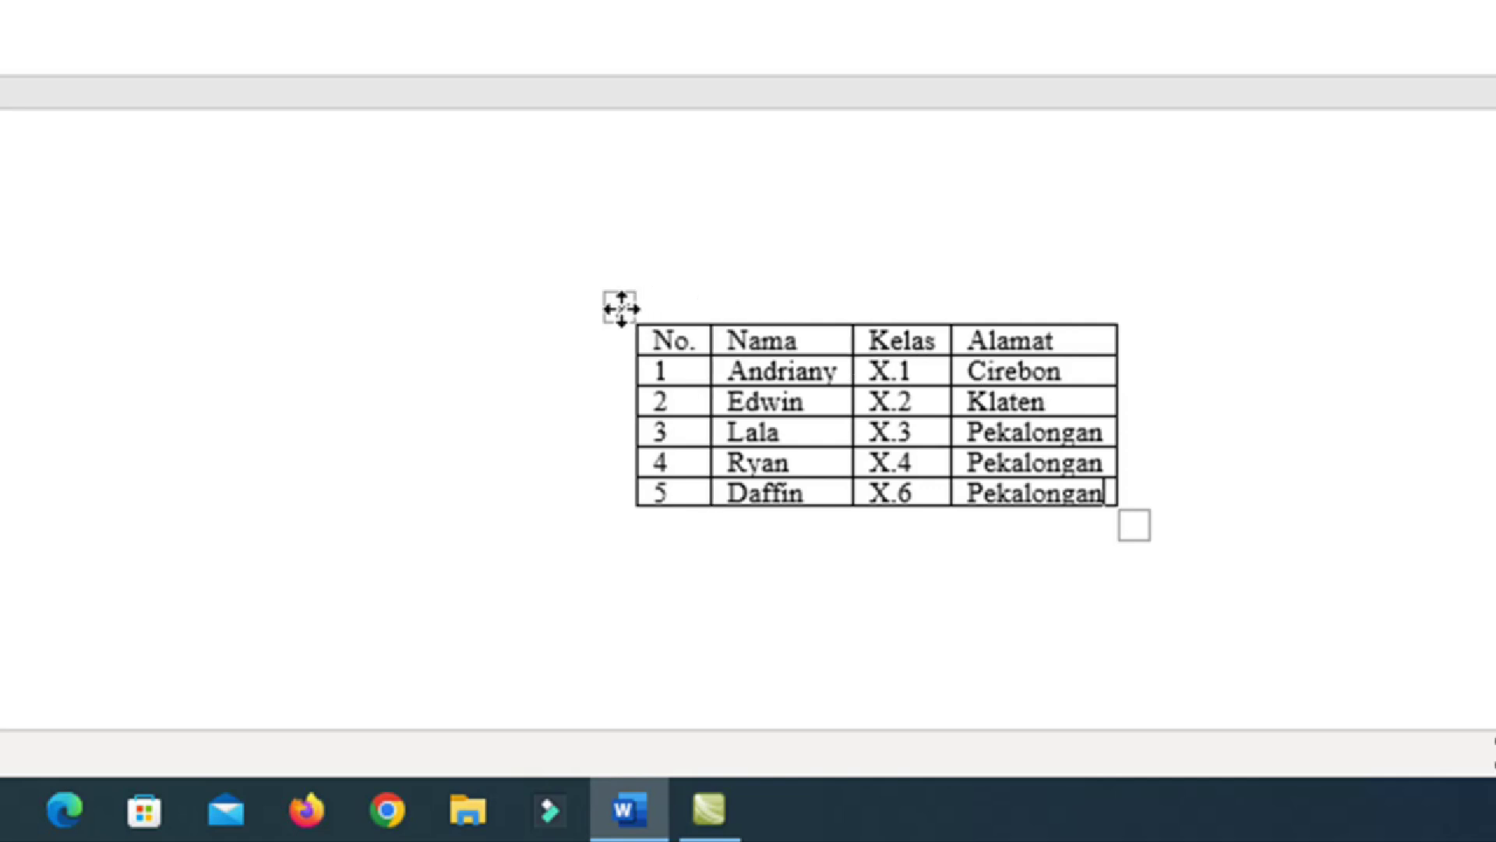
# Step: Delete the entire student table from the last page
pyautogui.click(622, 308)
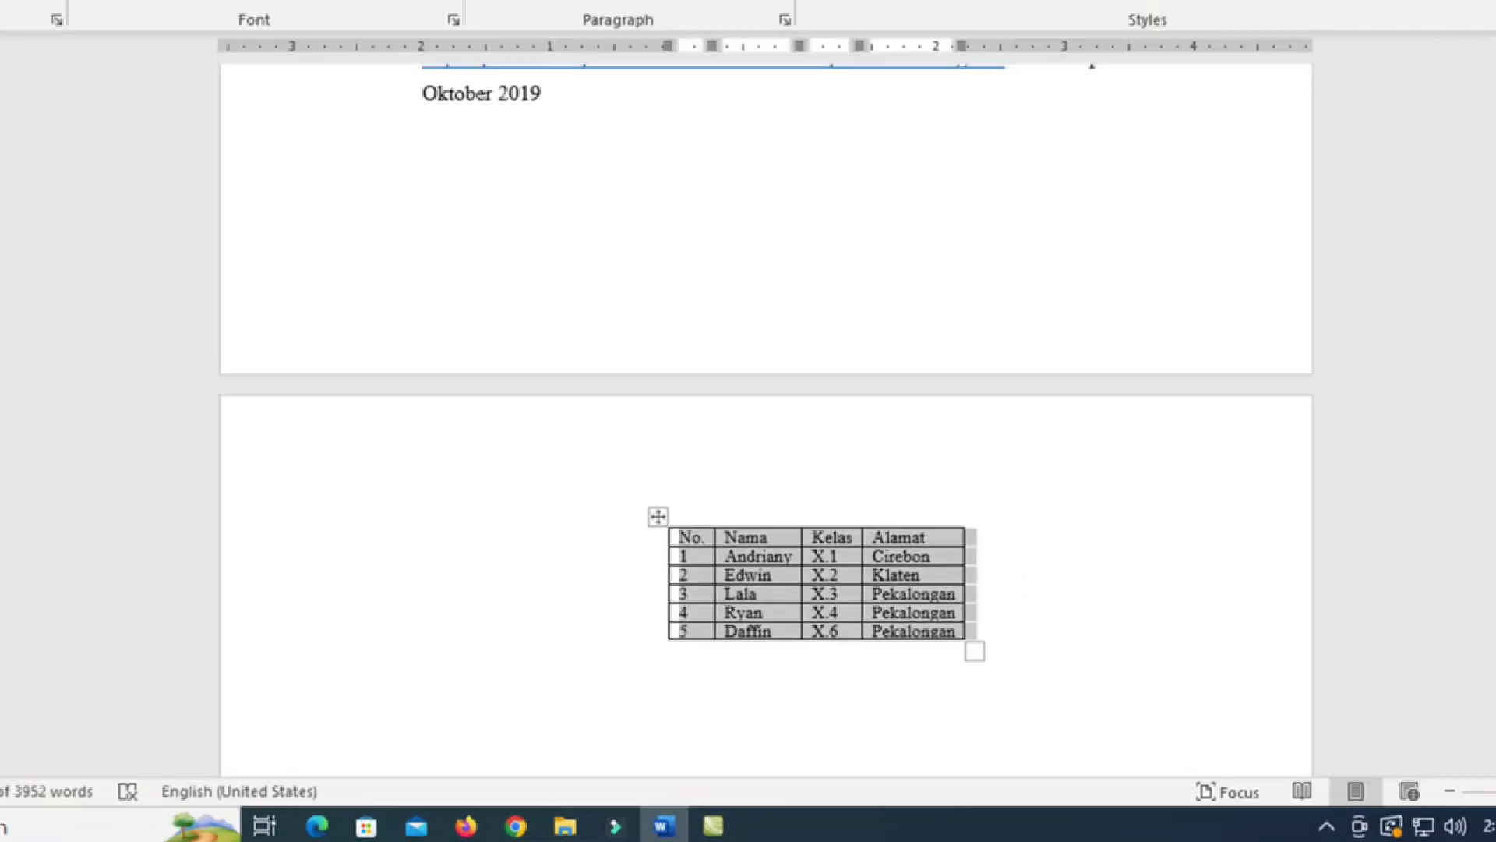
pyautogui.press('BackSpace')
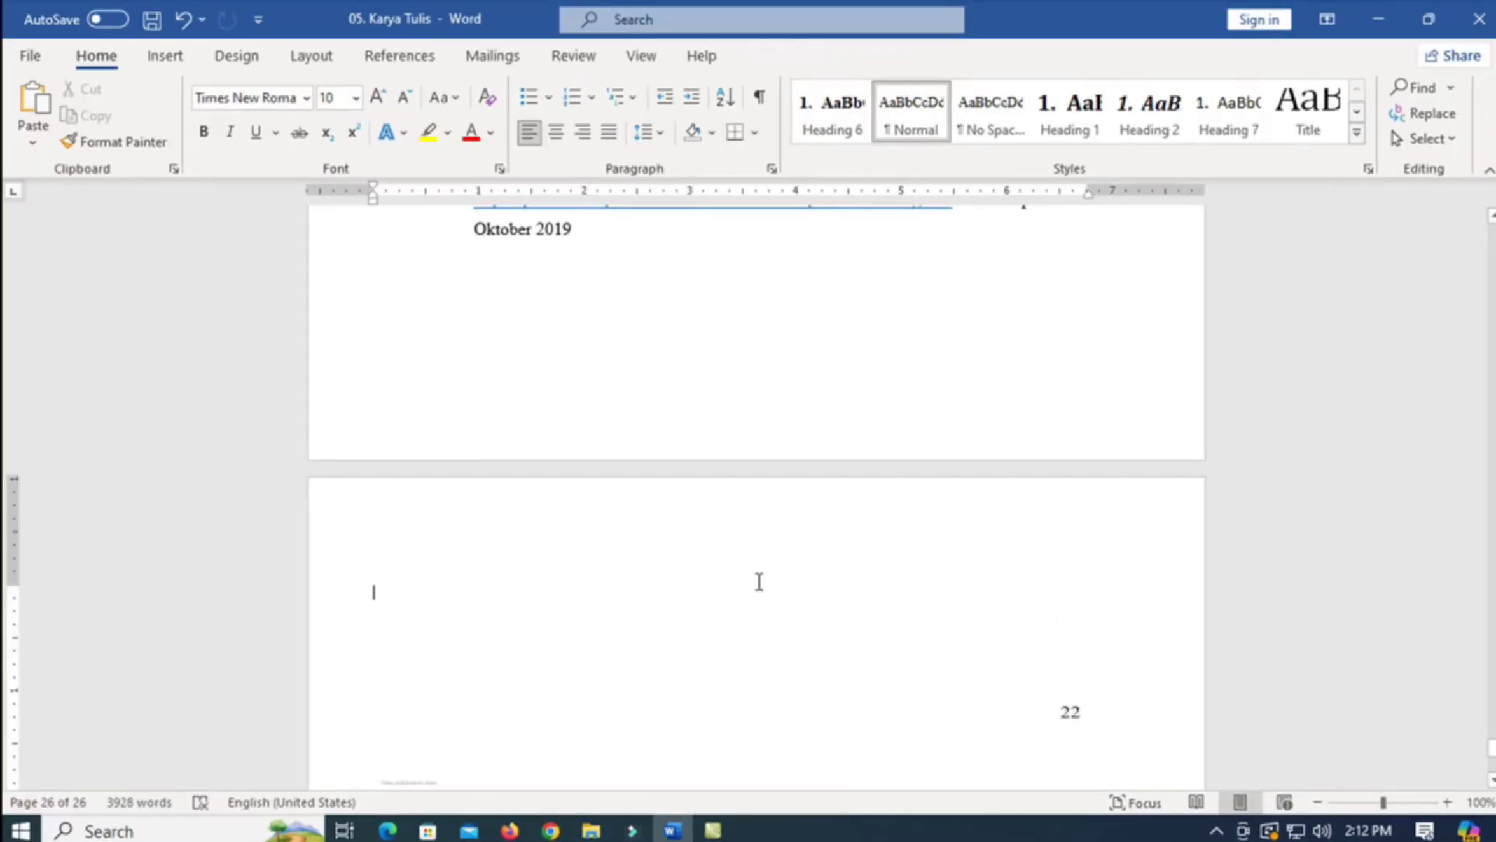
# Step: Draw a curved-down block arrow about 1.9" high and 2.3" wide over the paragraphs beginning "Untuk mensitasi dengan mendeley" and "Hal selanjutnya"
pyautogui.scroll(10, 740, 398)
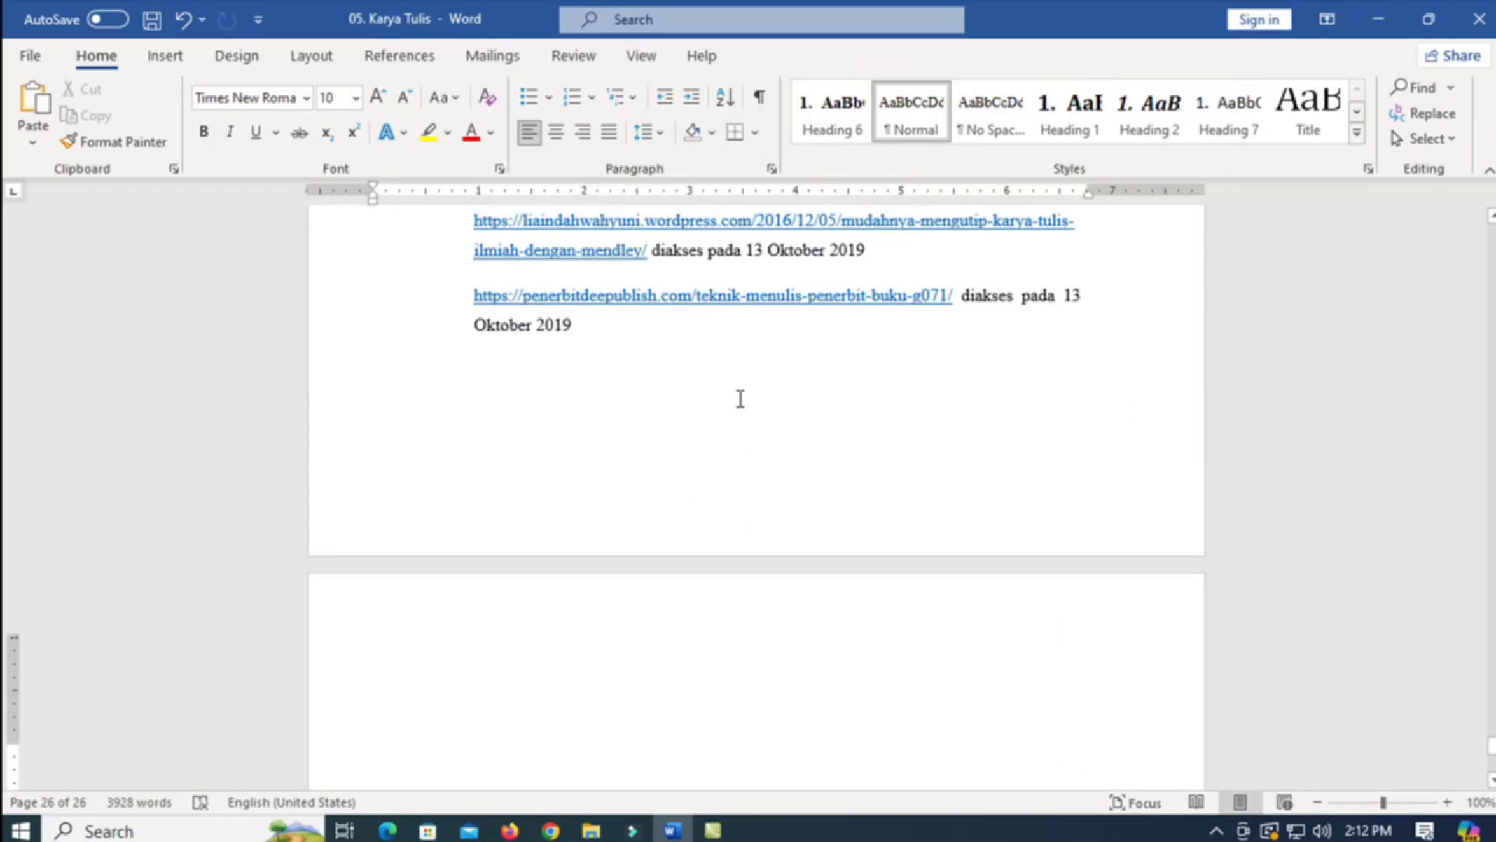
pyautogui.scroll(15, 740, 398)
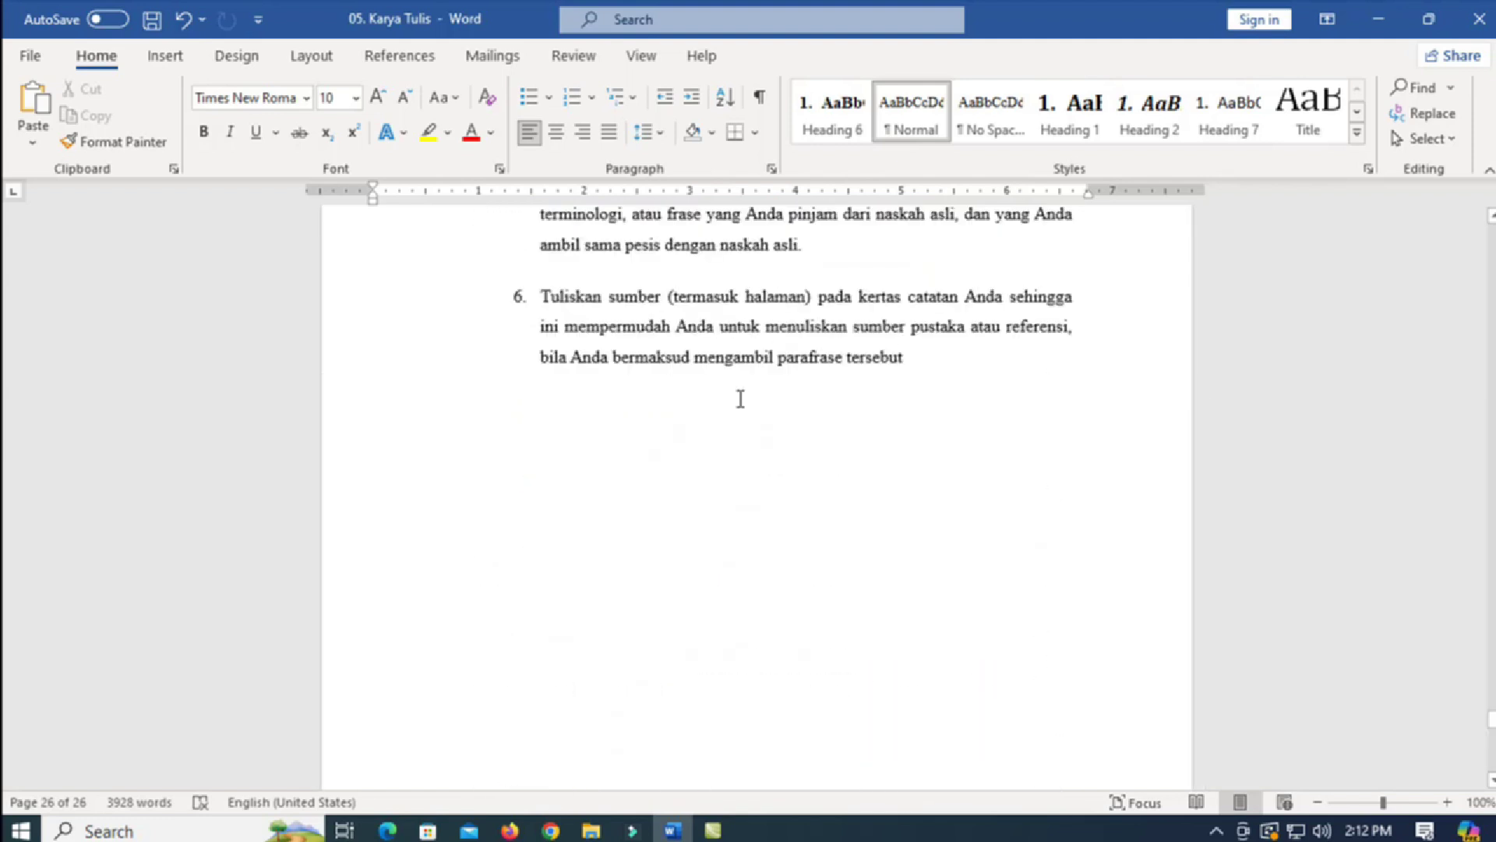
pyautogui.scroll(10, 741, 398)
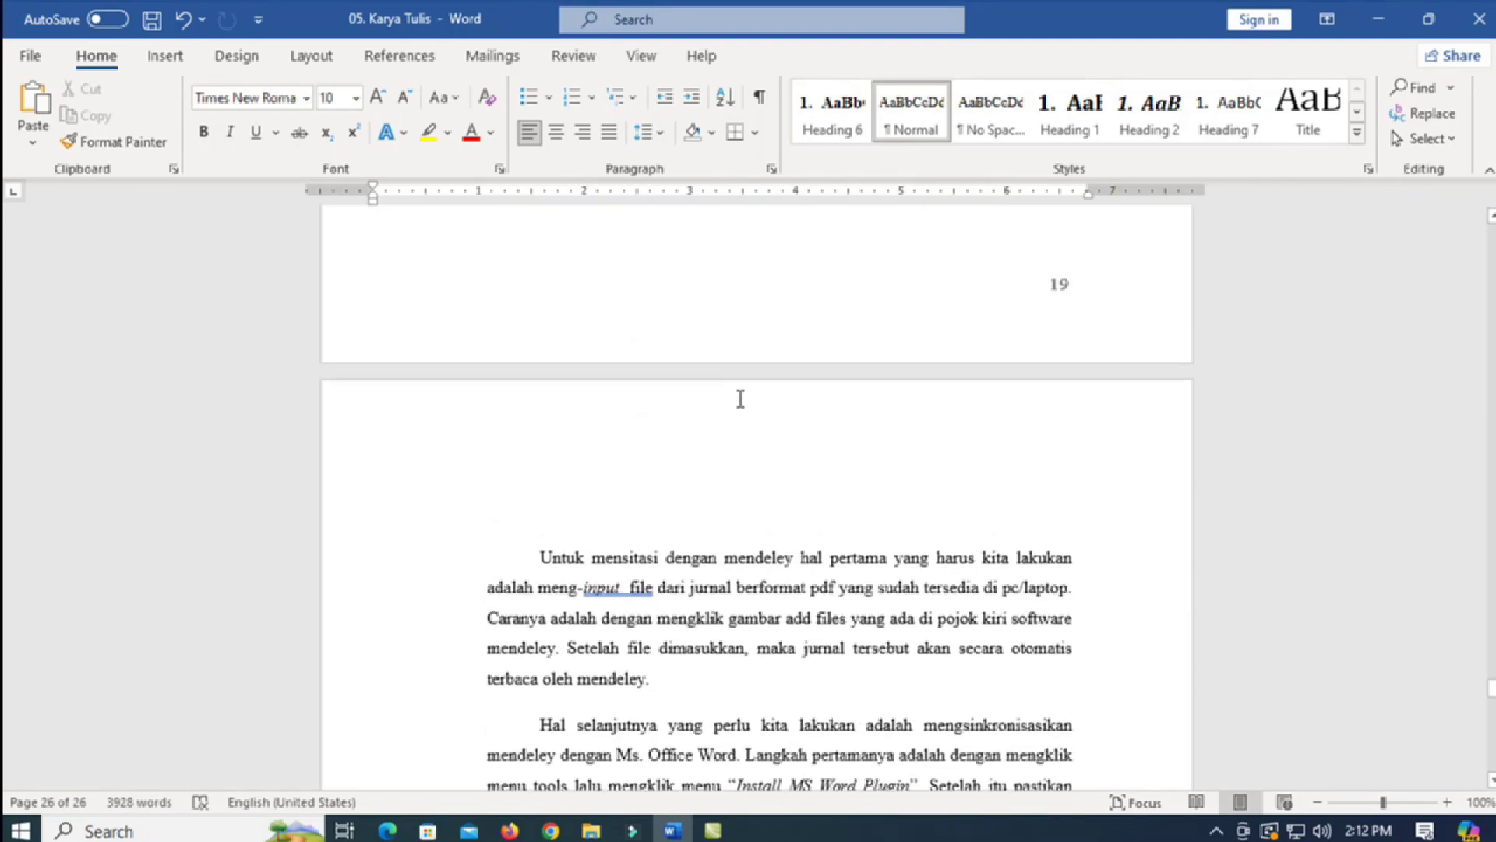
pyautogui.scroll(-3, 740, 398)
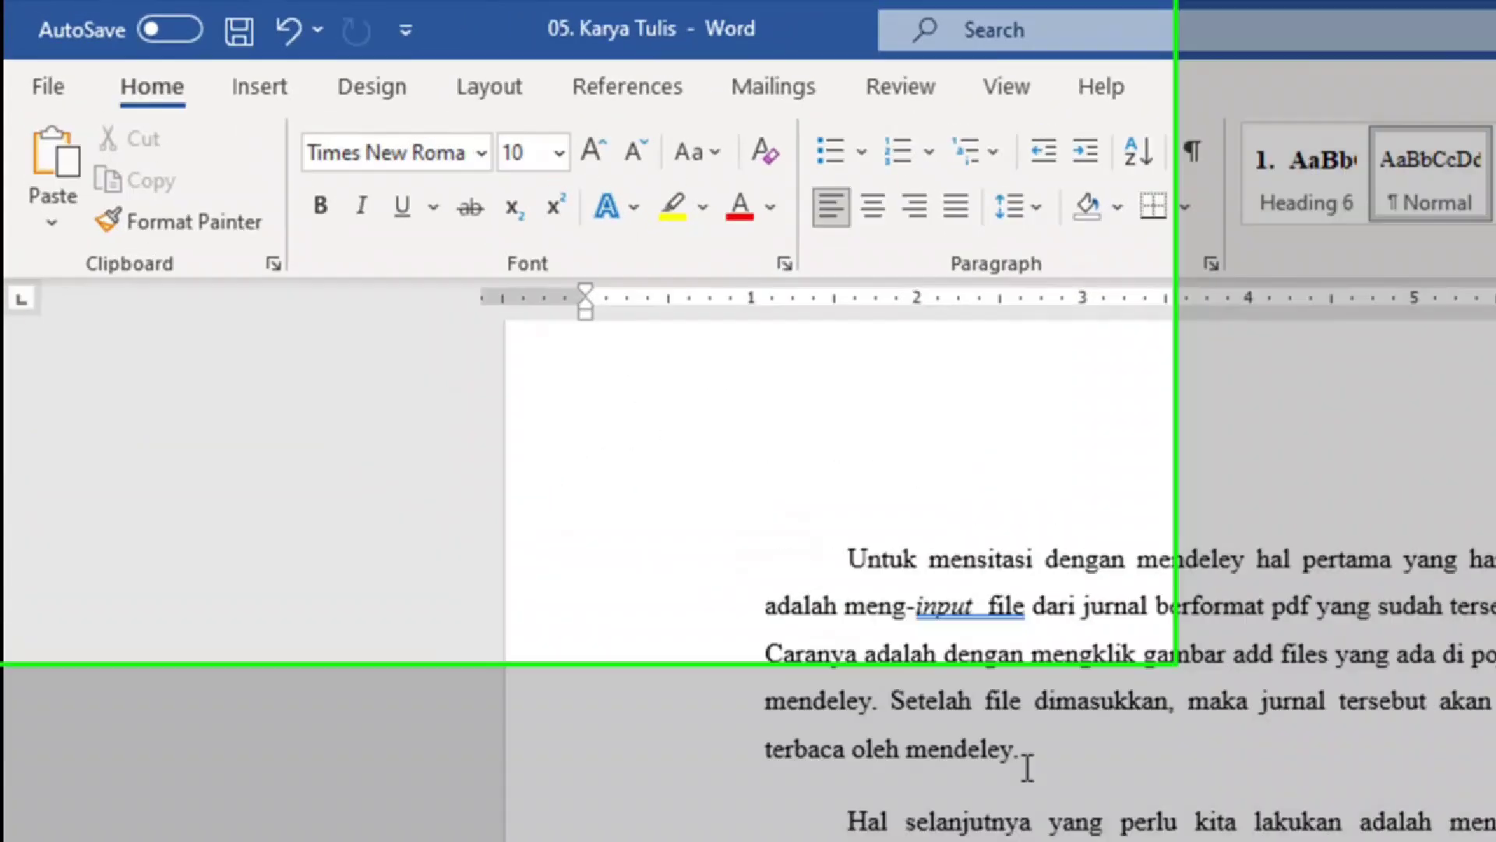
pyautogui.click(655, 486)
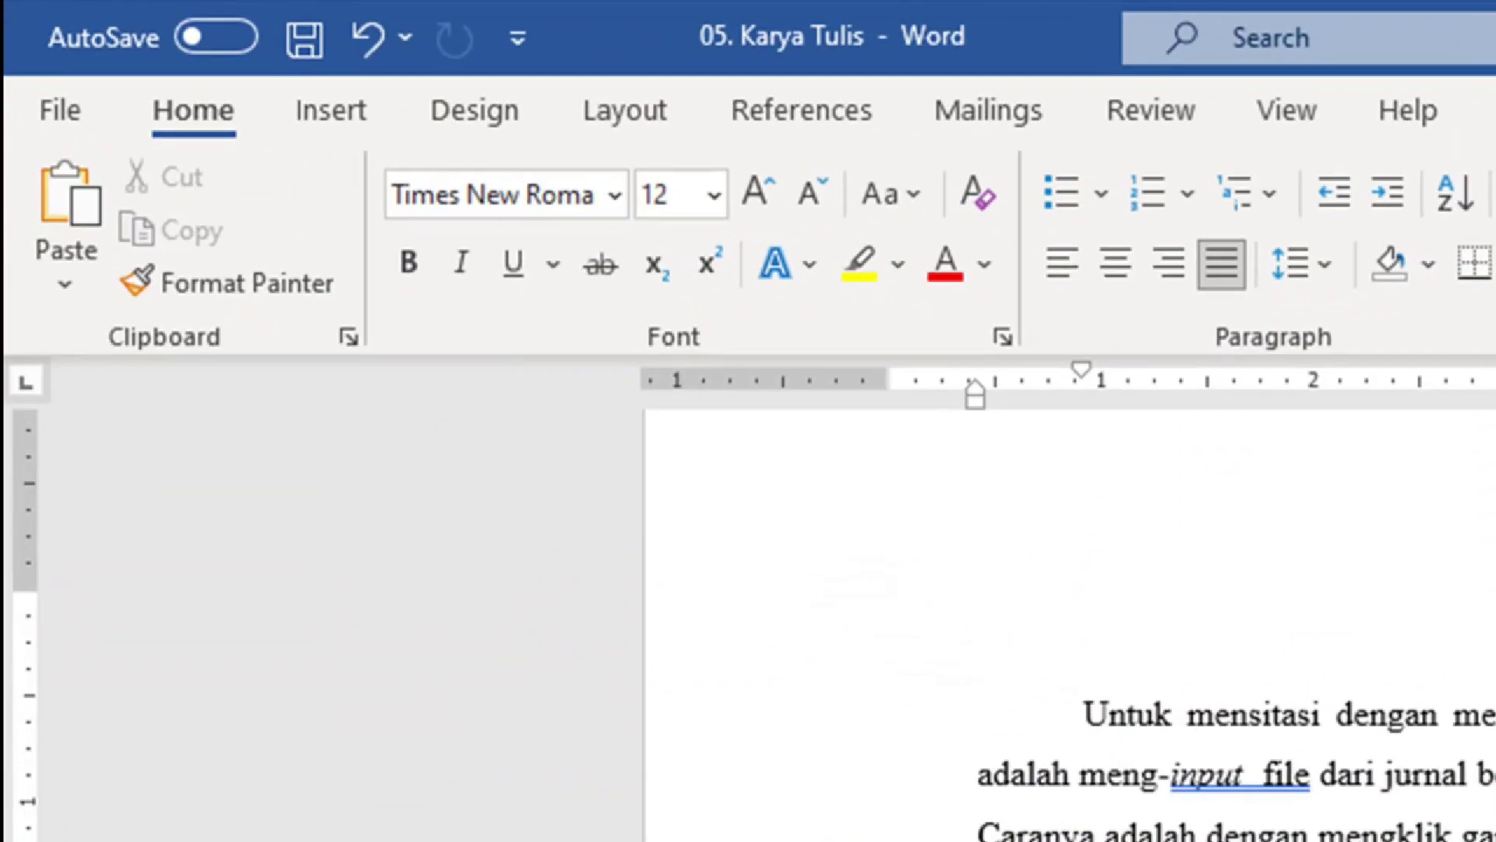
pyautogui.click(338, 109)
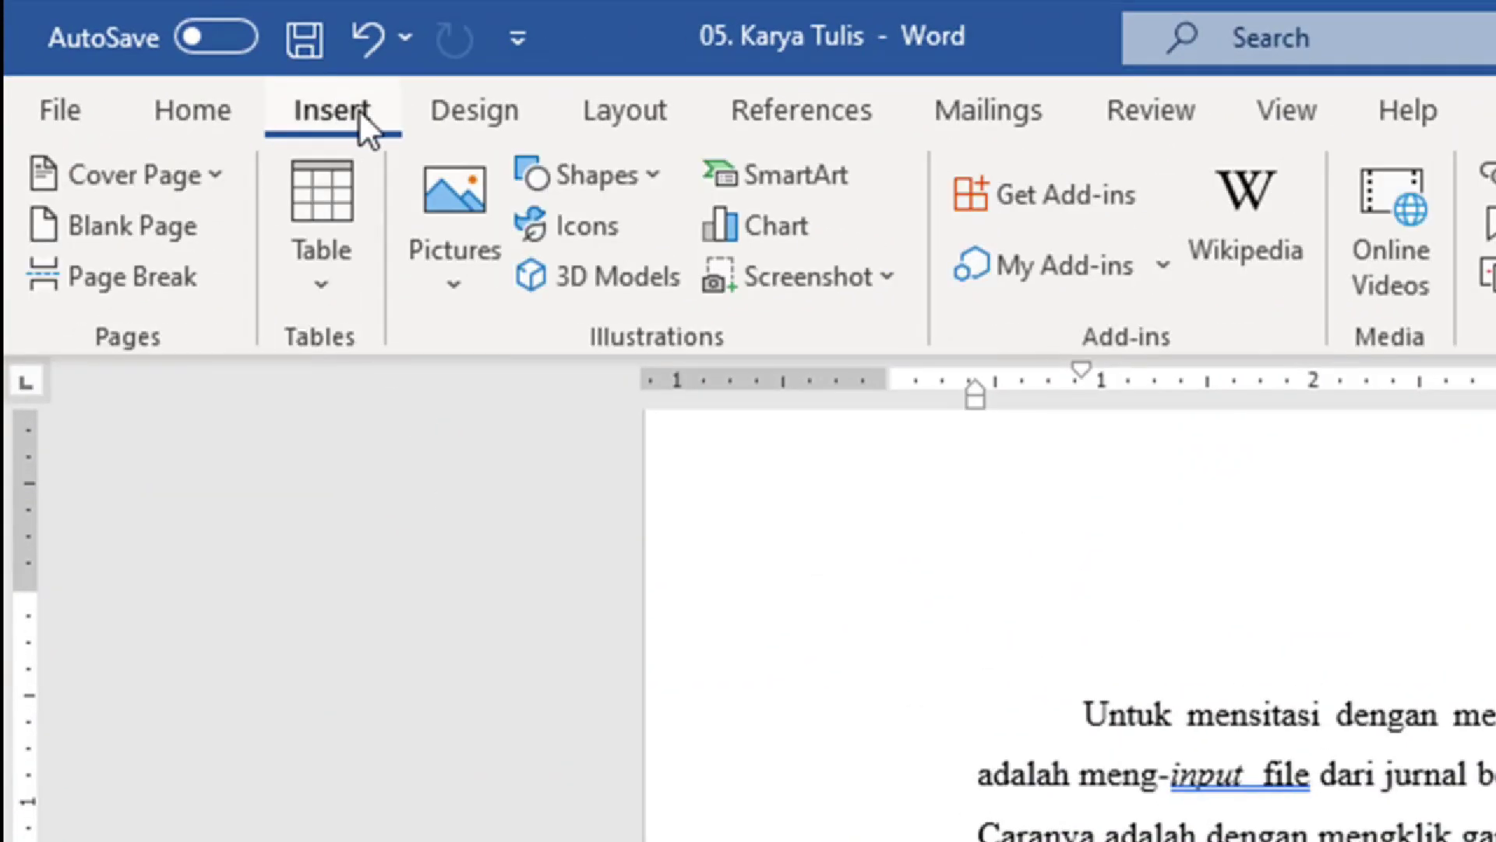
pyautogui.click(613, 170)
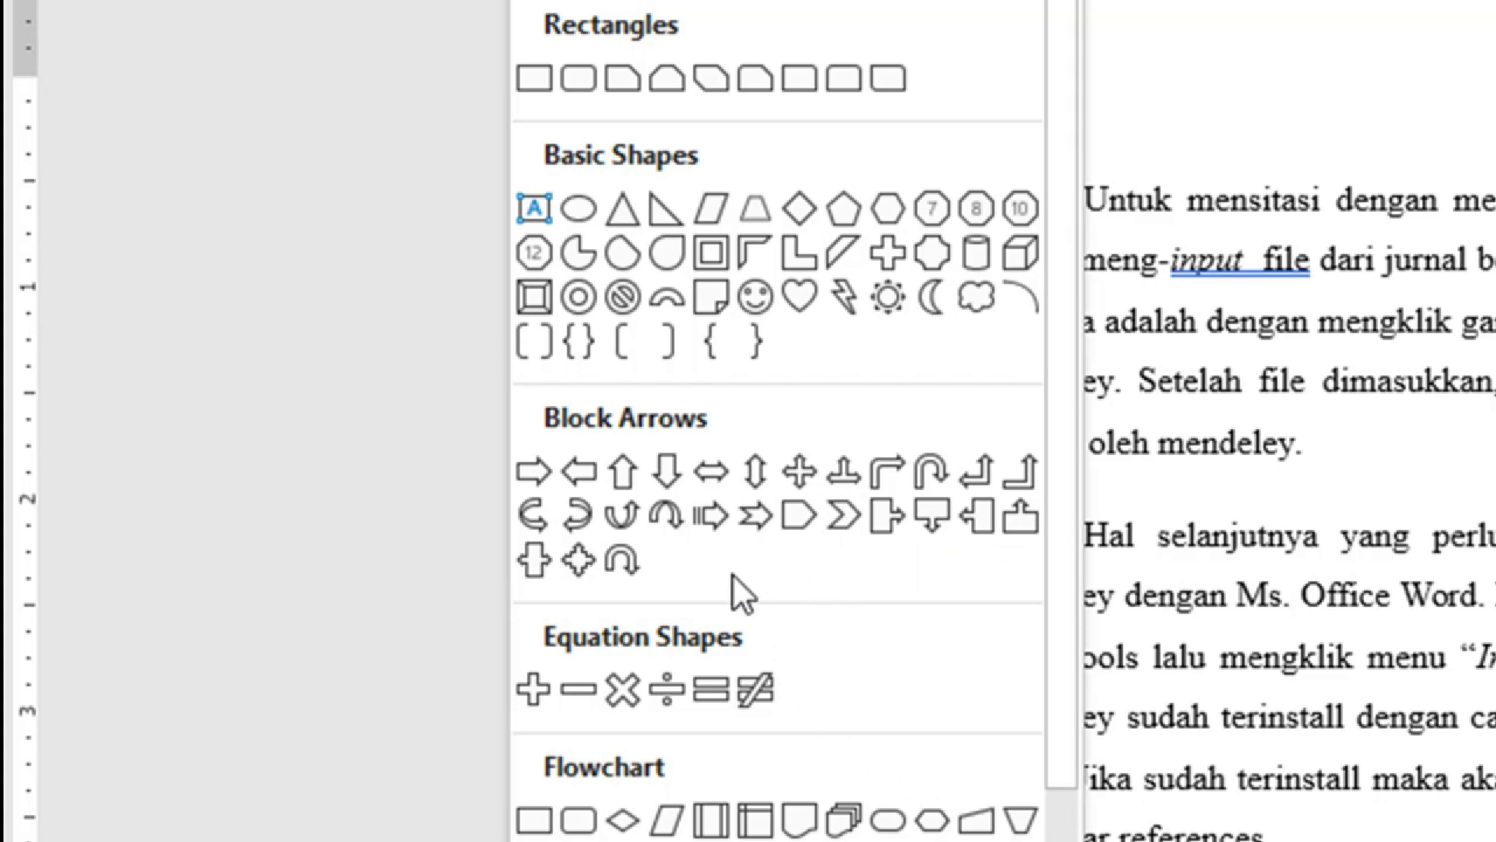
pyautogui.click(666, 513)
pyautogui.moveTo(1339, 242); pyautogui.dragTo(1495, 650)
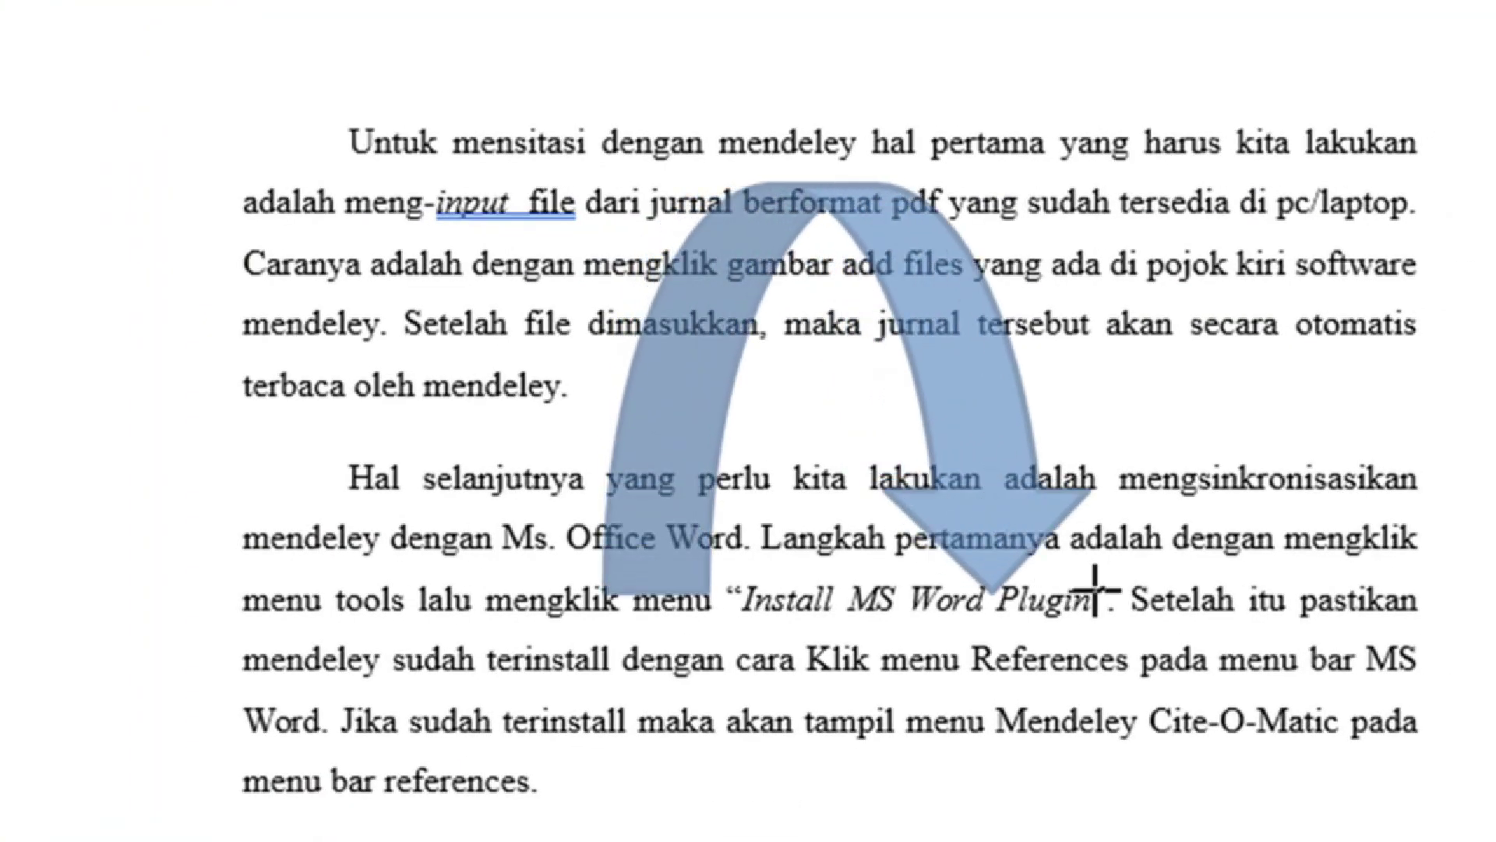
pyautogui.moveTo(1095, 591); pyautogui.dragTo(1095, 591)
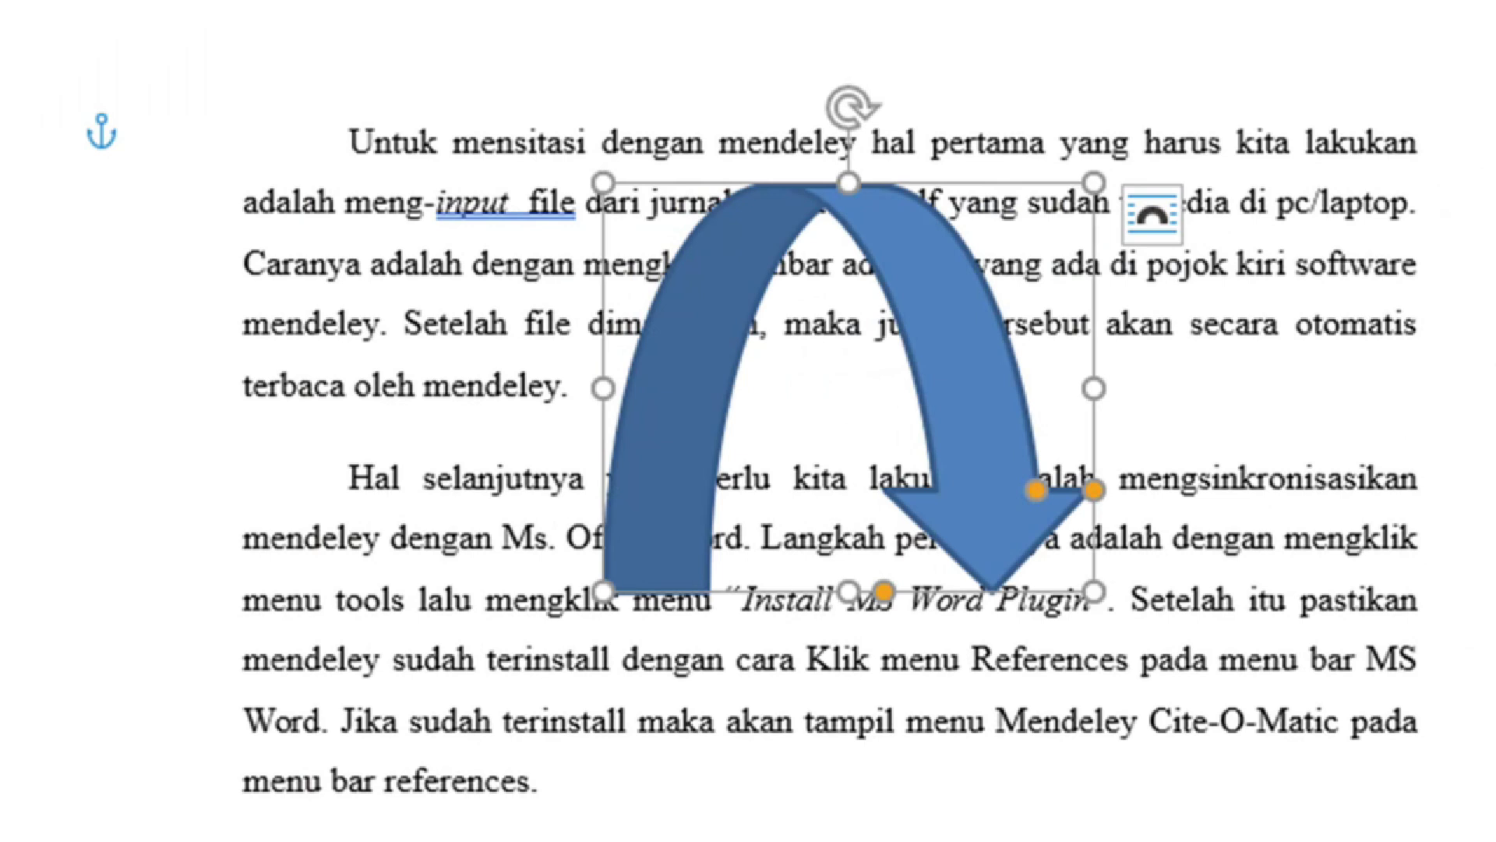
pyautogui.click(1465, 204)
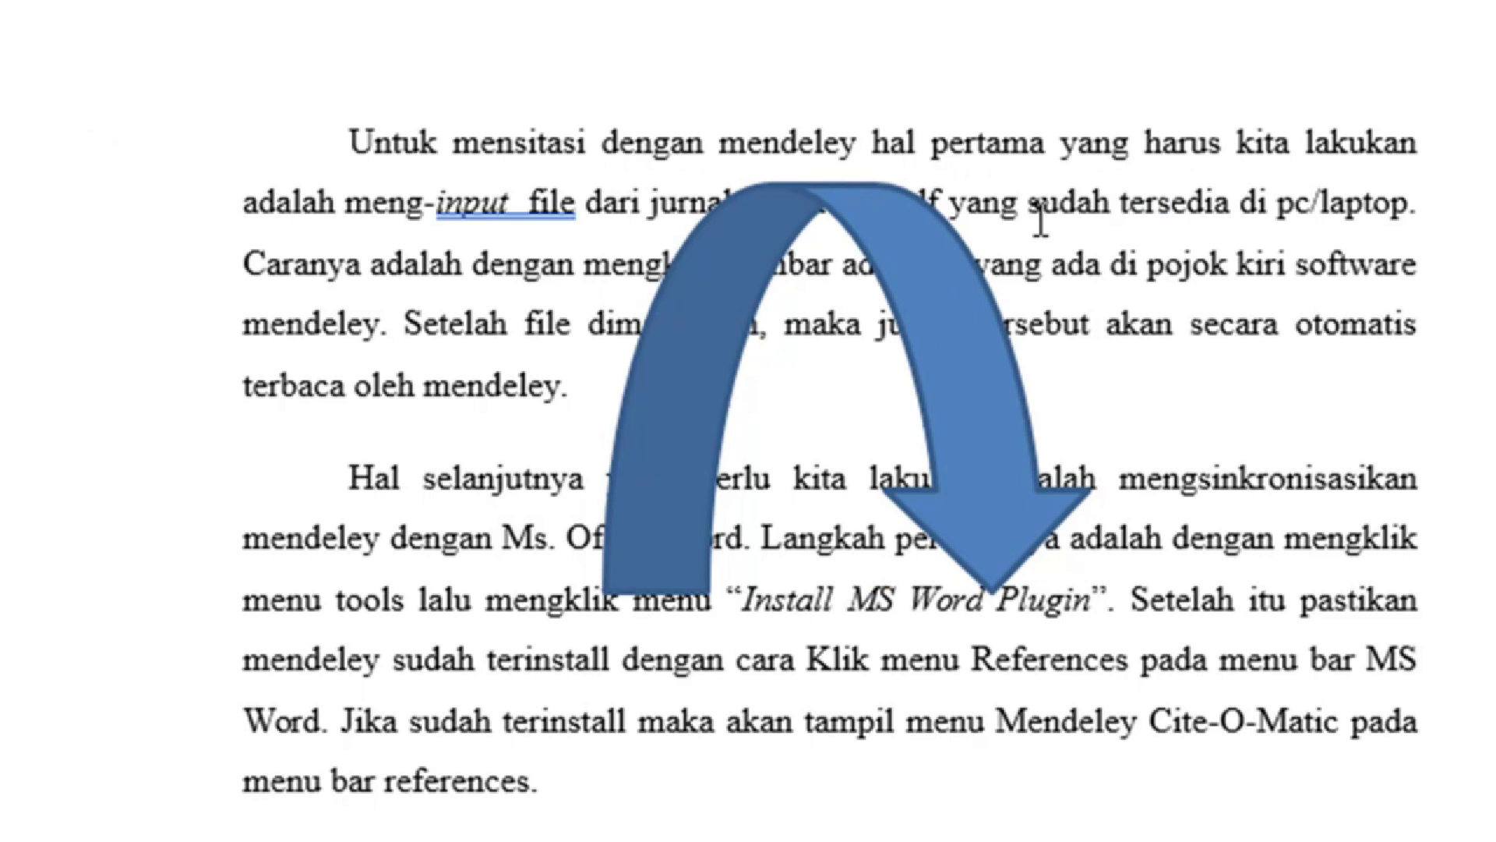
# Step: Set the curved arrow's text wrapping to Square
pyautogui.click(733, 288)
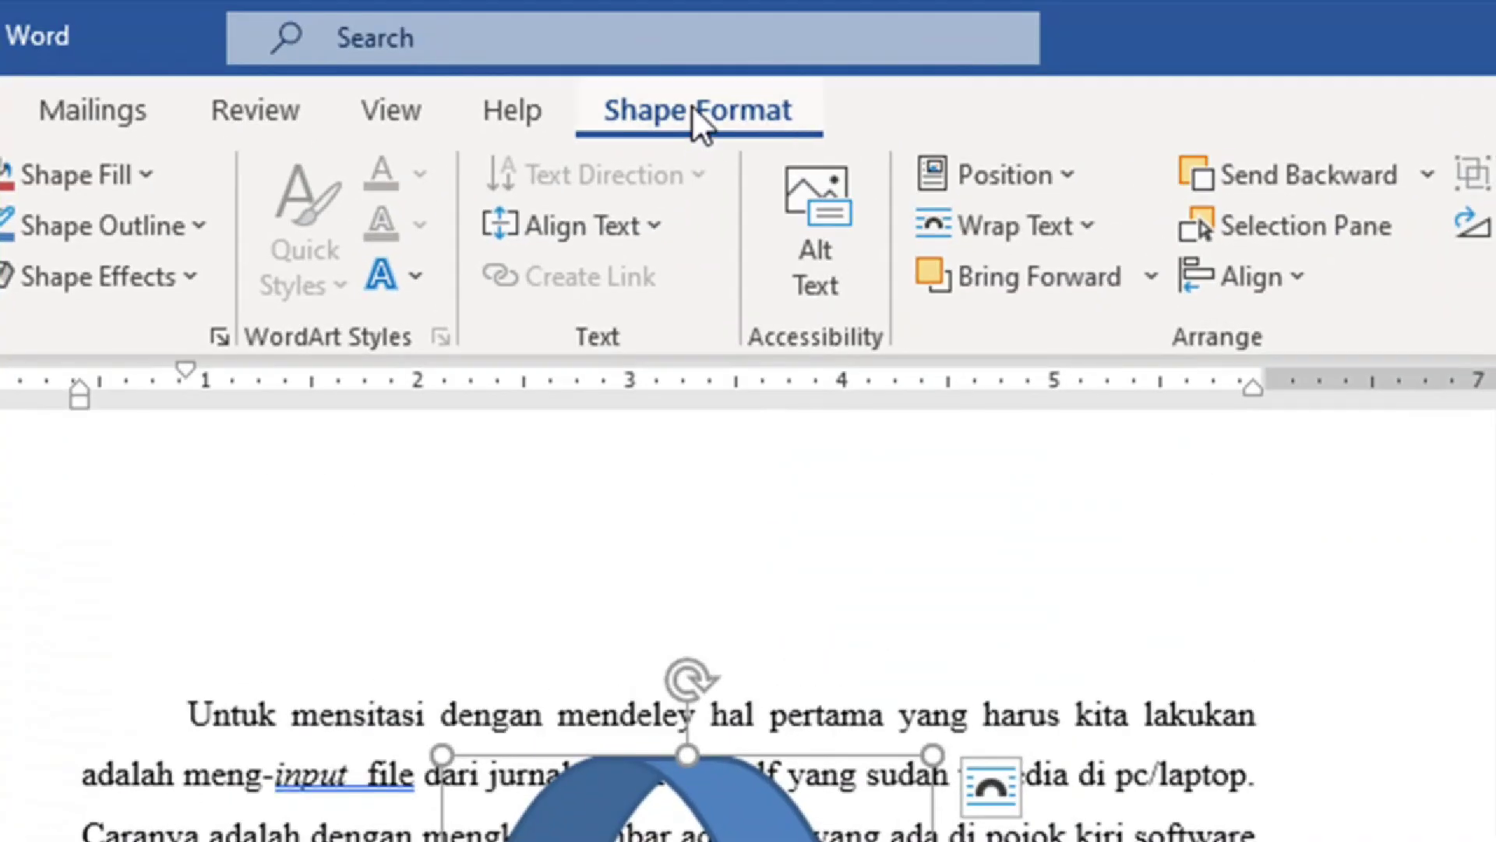
pyautogui.click(692, 109)
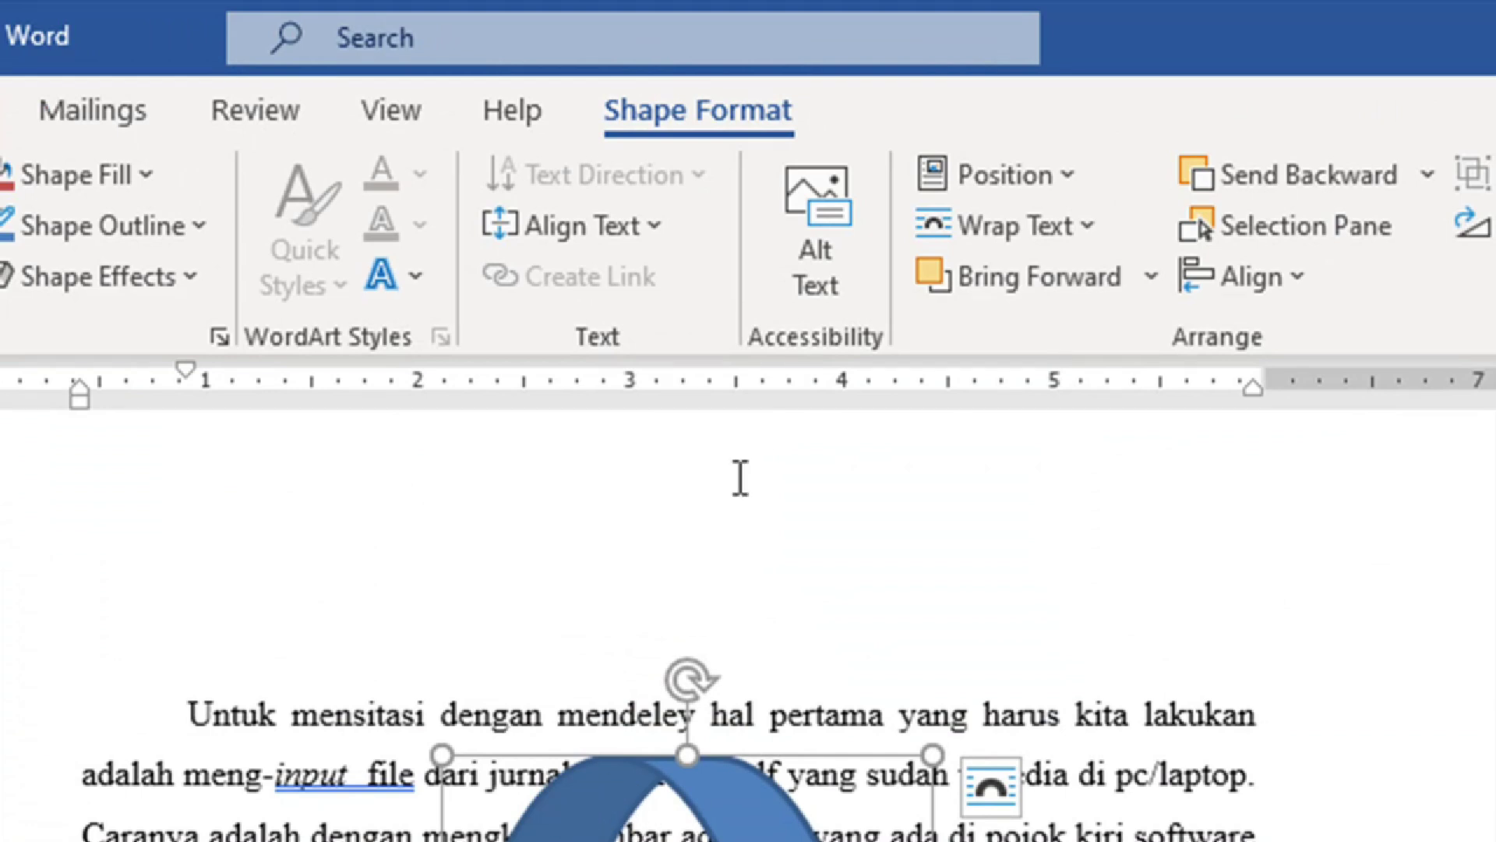
pyautogui.click(1089, 221)
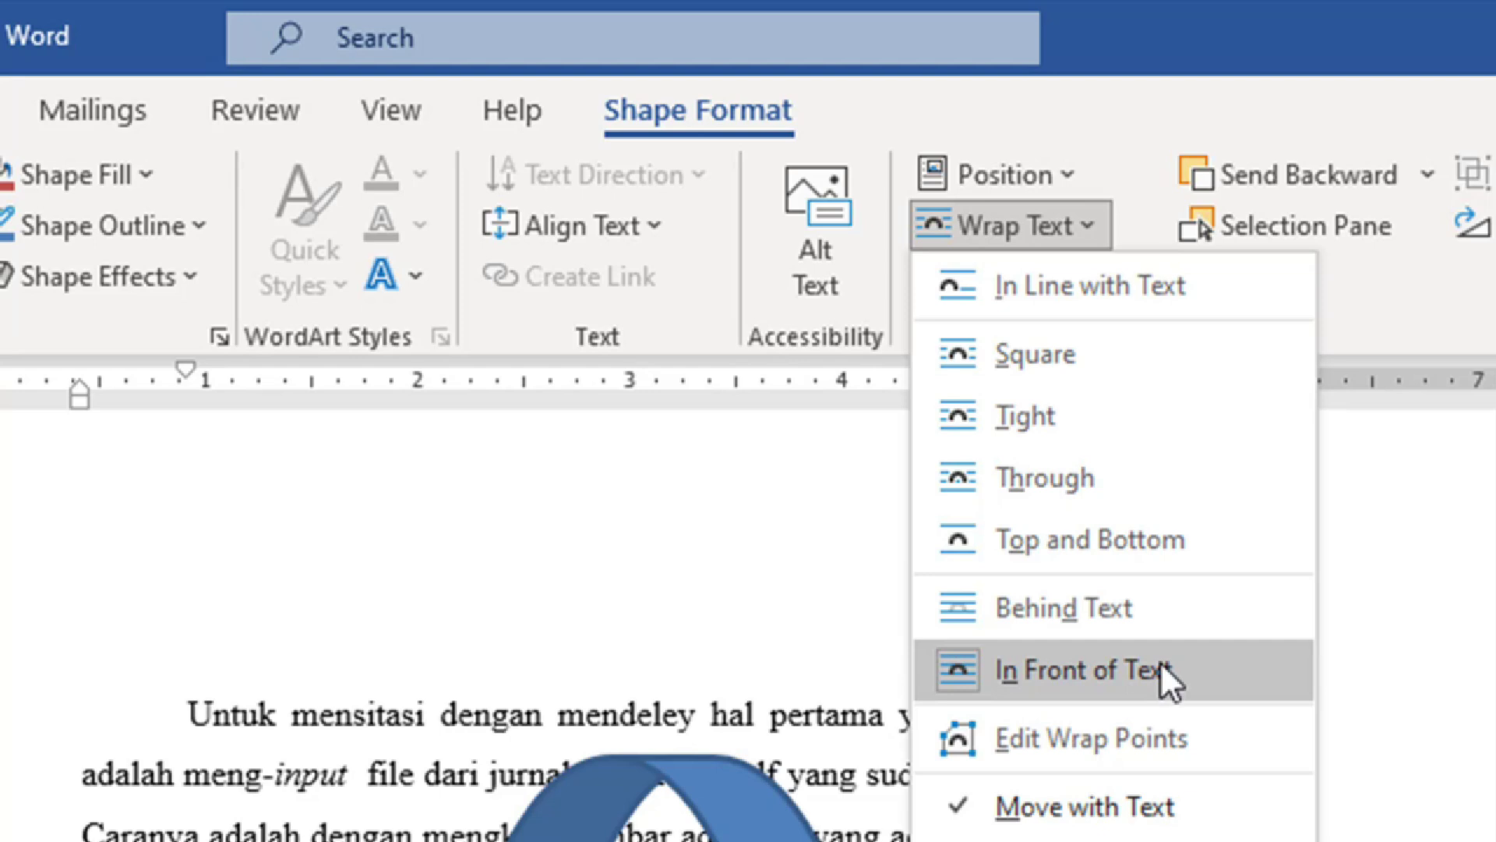
pyautogui.click(1034, 355)
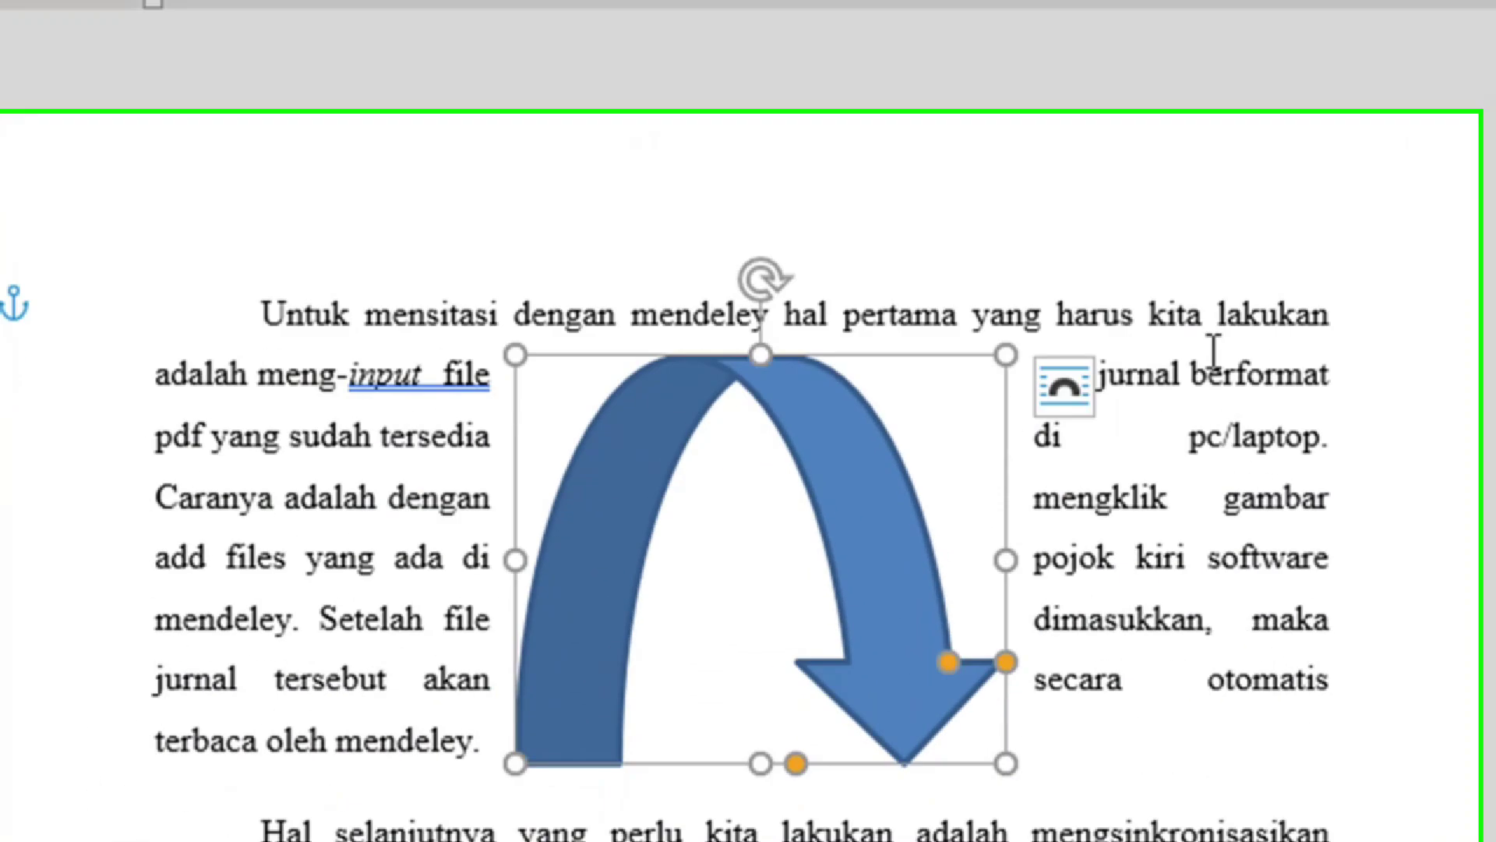
pyautogui.click(1214, 347)
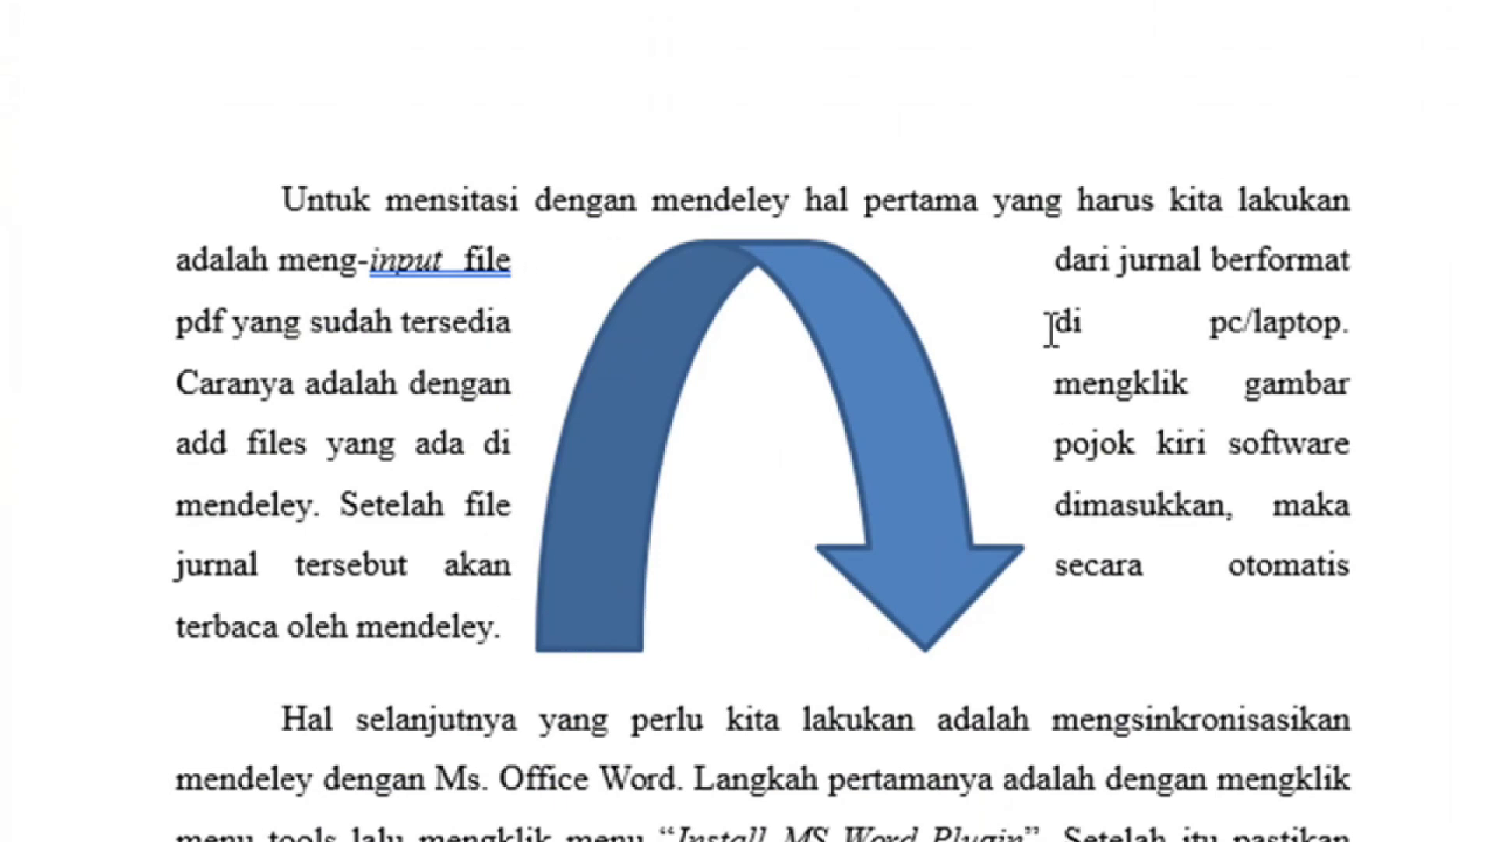
# Step: Set the curved arrow's text wrapping to Tight
pyautogui.click(852, 348)
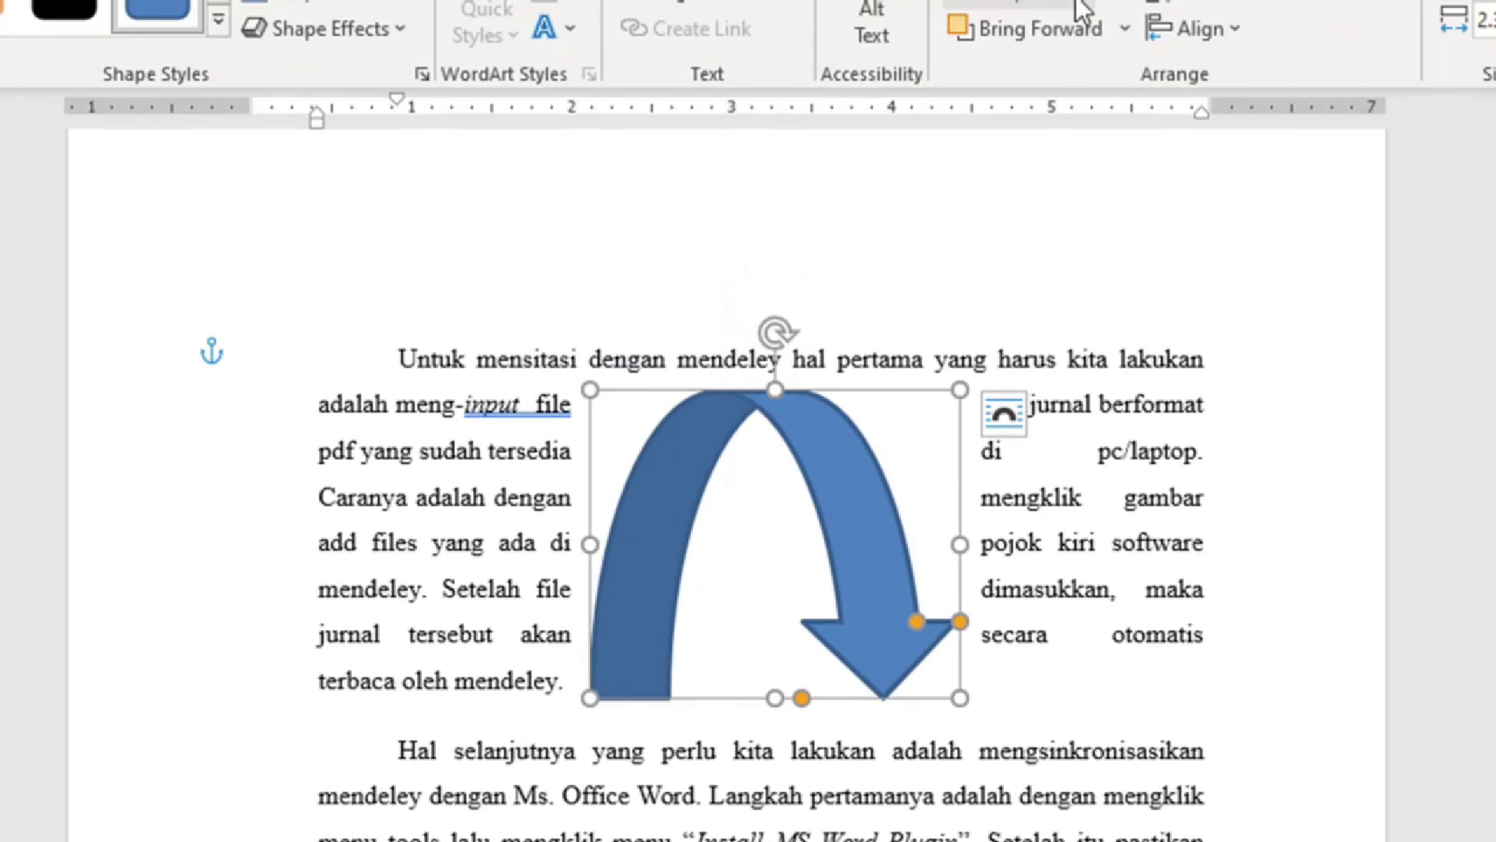
pyautogui.click(1080, 0)
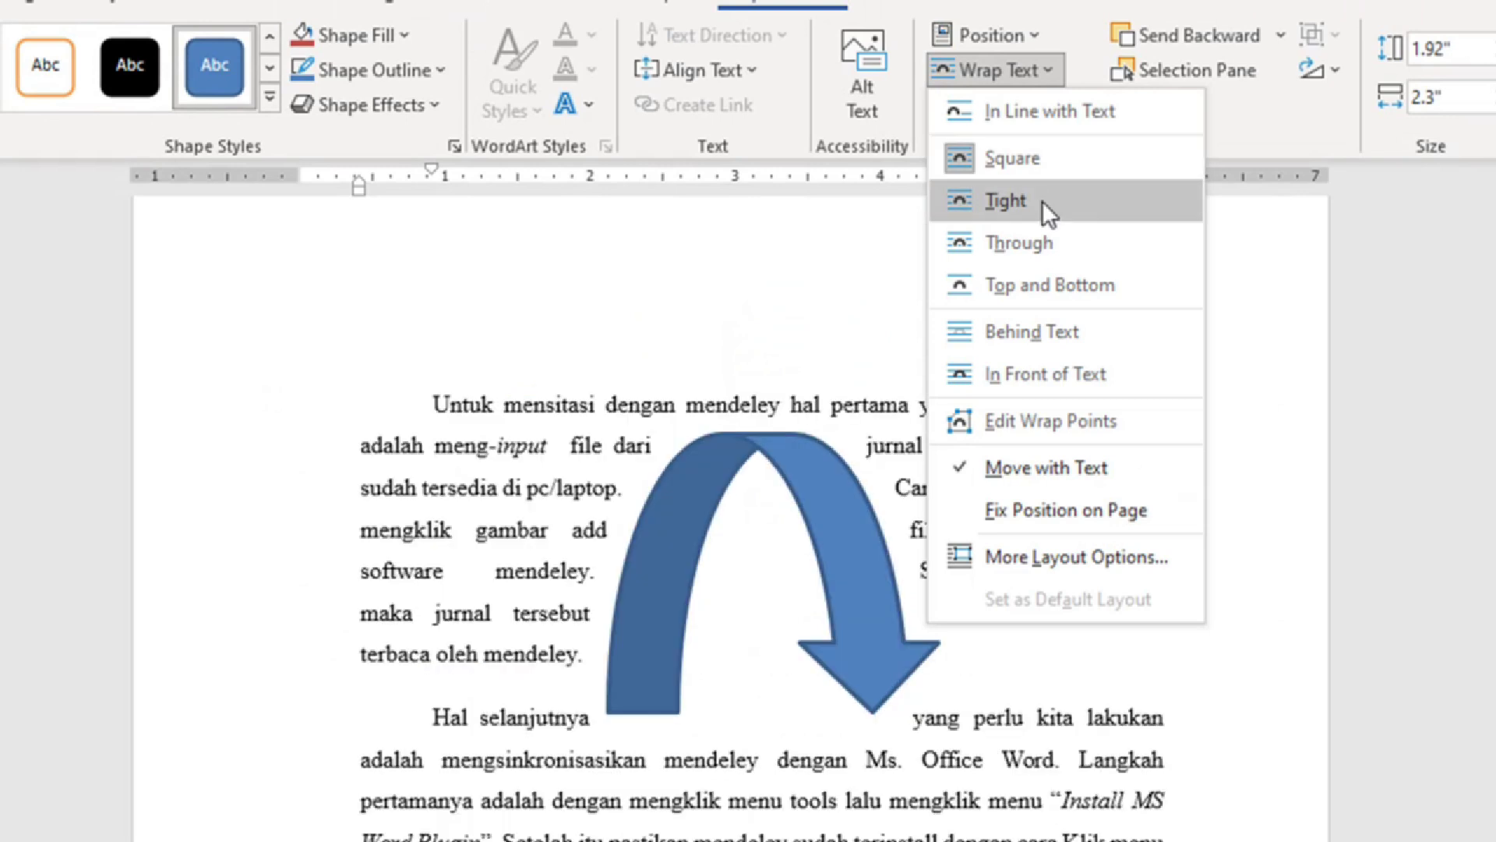
pyautogui.click(1042, 200)
pyautogui.click(1045, 443)
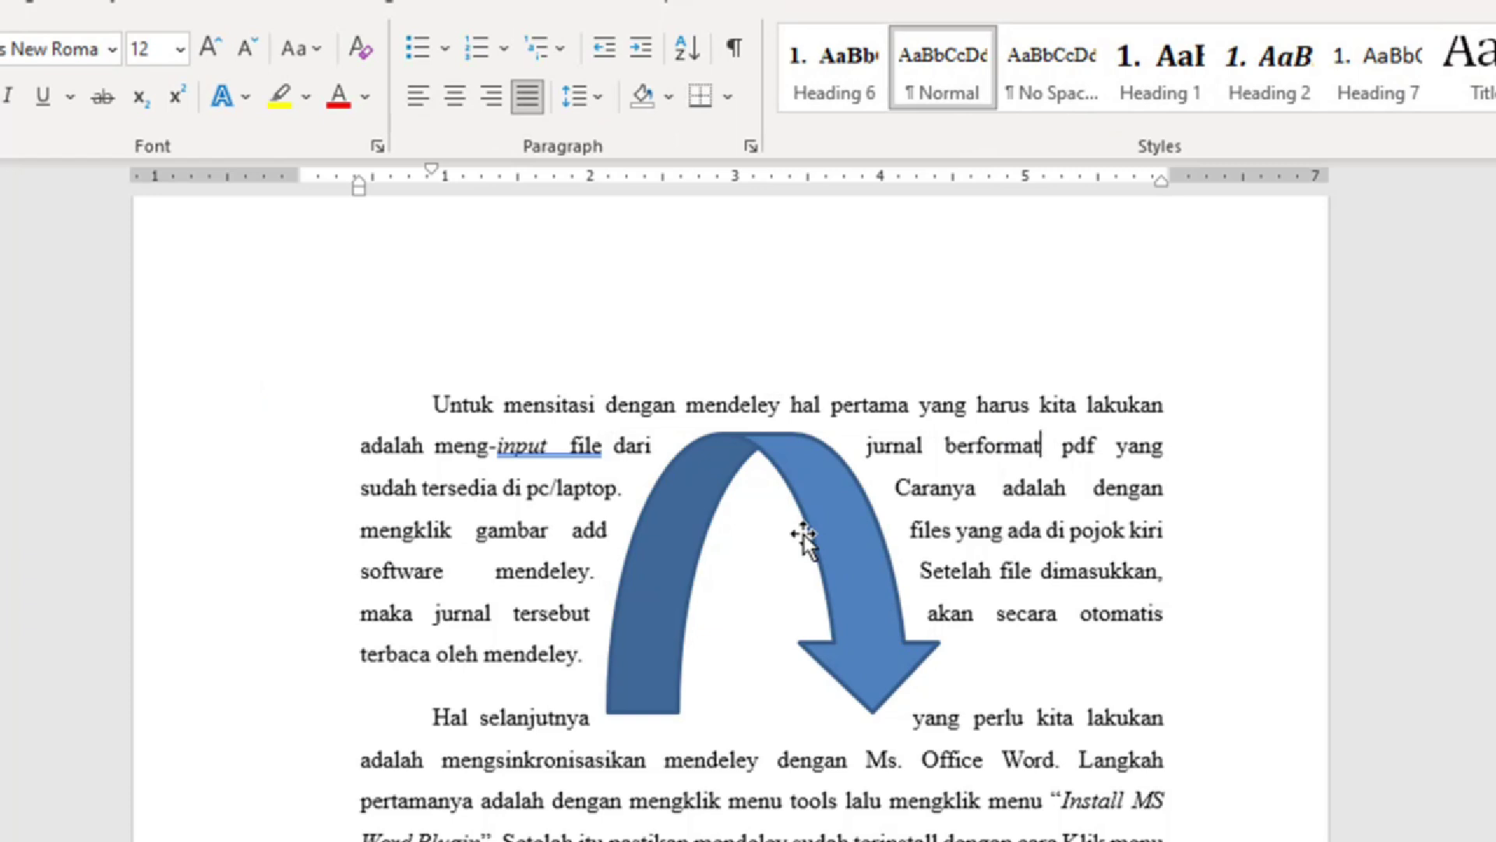
# Step: Insert the crawling baby stock icon and move it between "Office" and "Word" in the paragraph beginning "Hal selanjutnya"
pyautogui.scroll(-3, 939, 500)
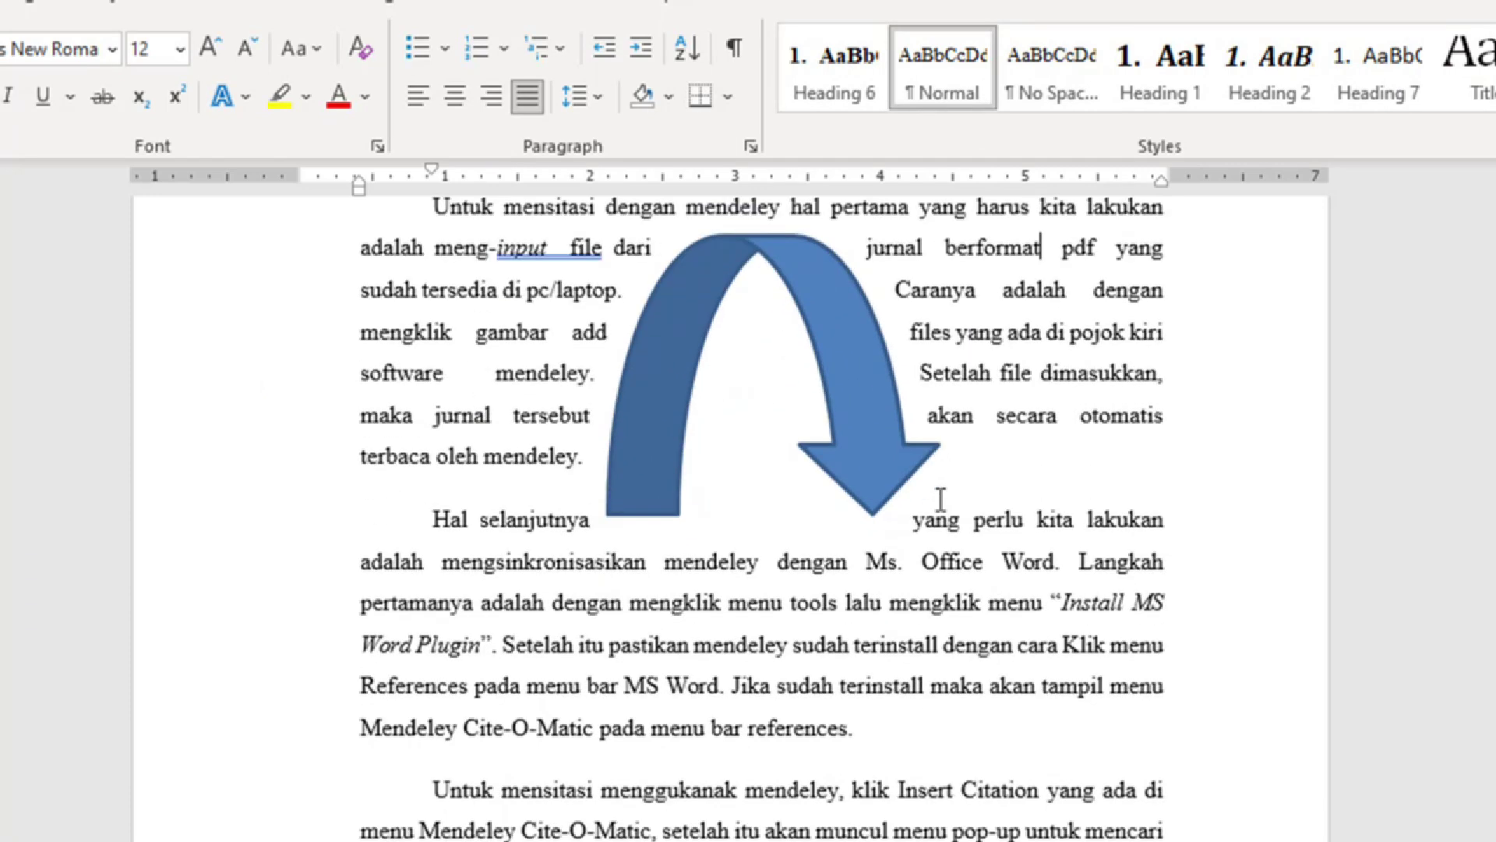
pyautogui.scroll(-1, 936, 501)
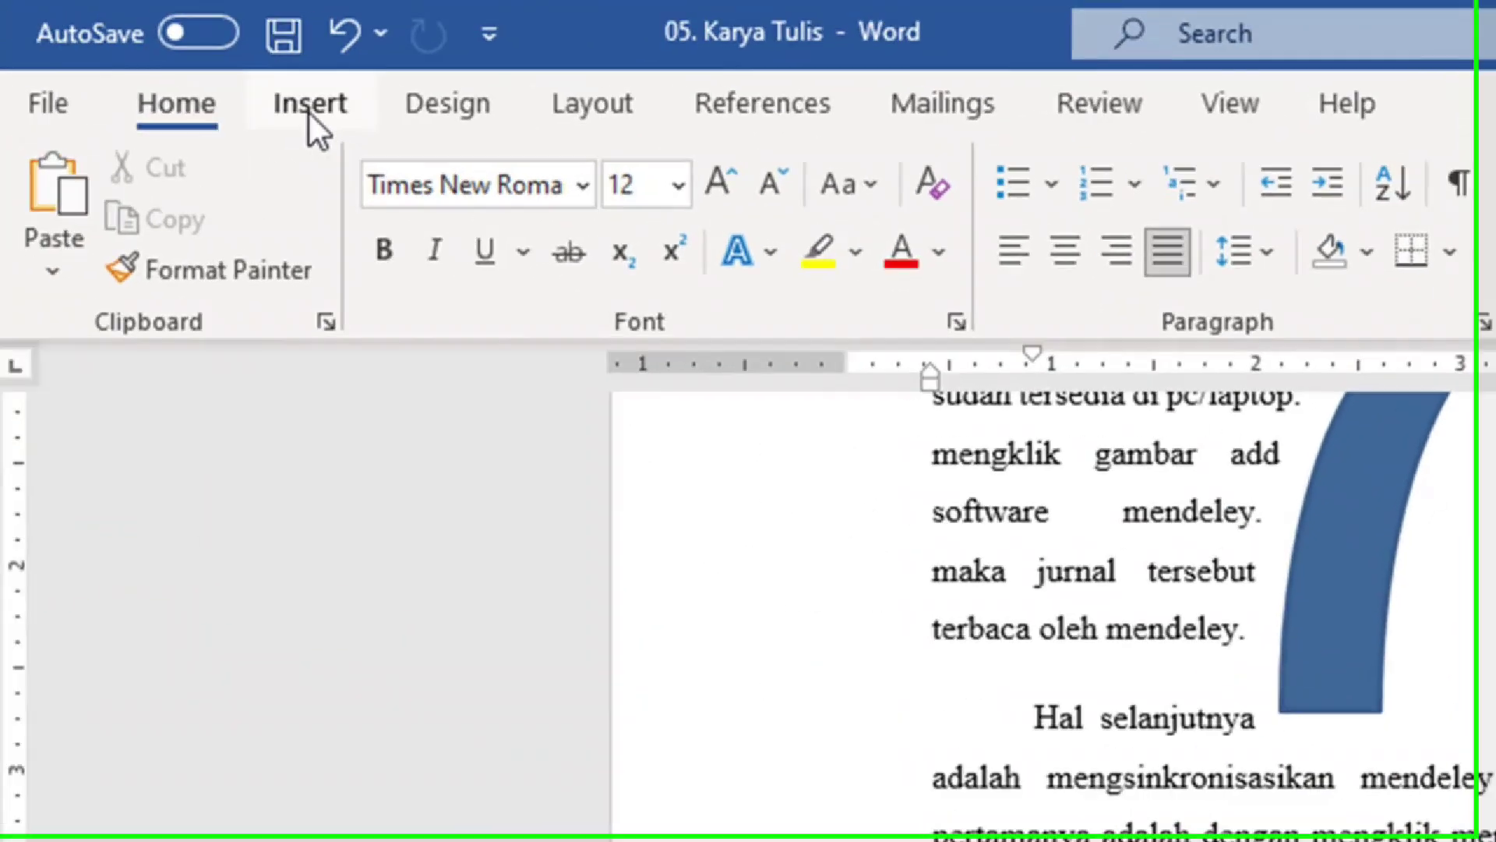
pyautogui.click(310, 114)
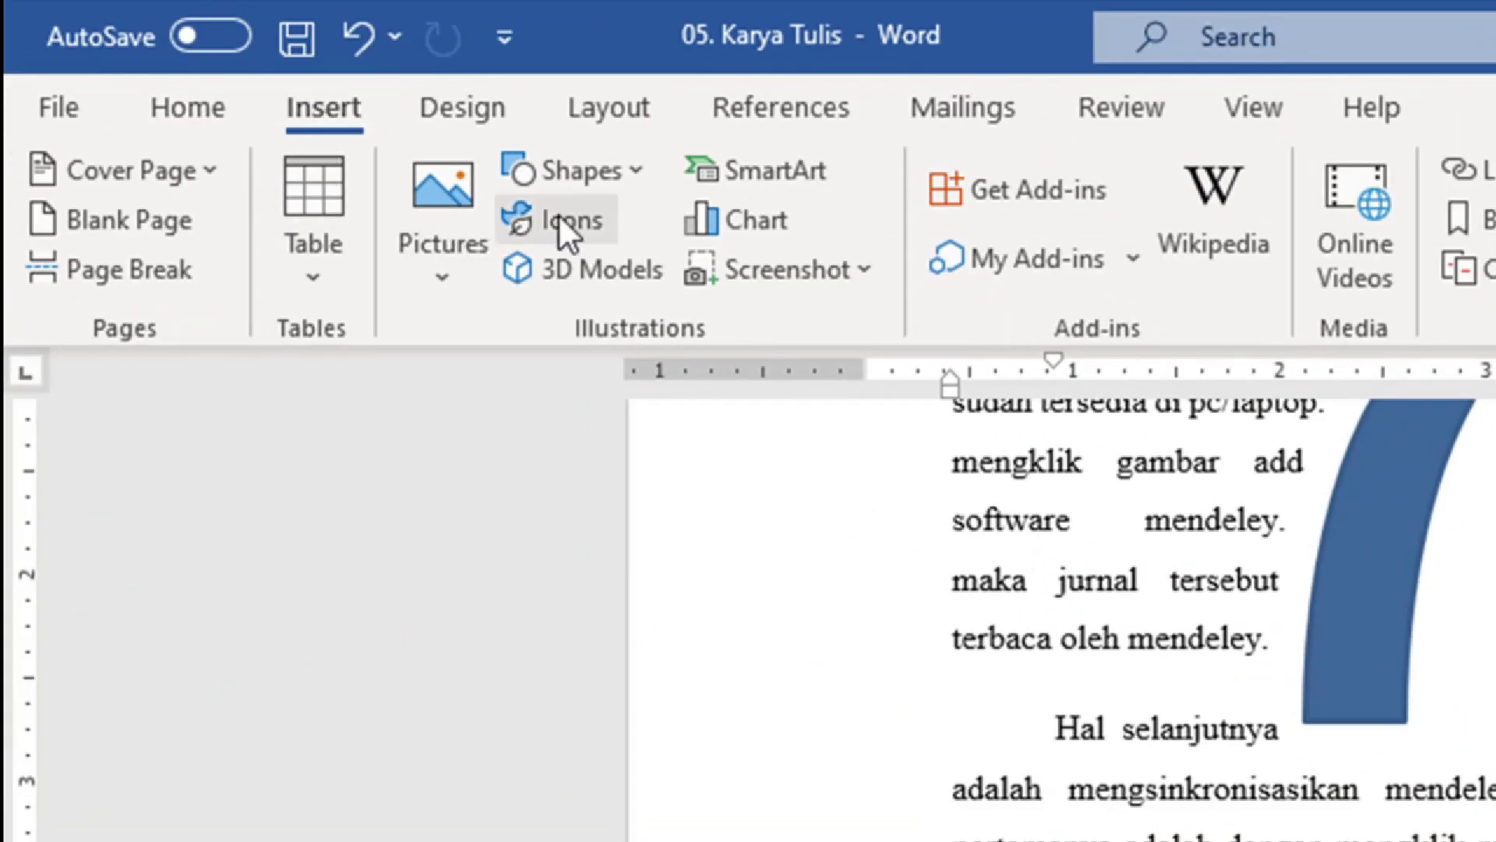
pyautogui.click(550, 221)
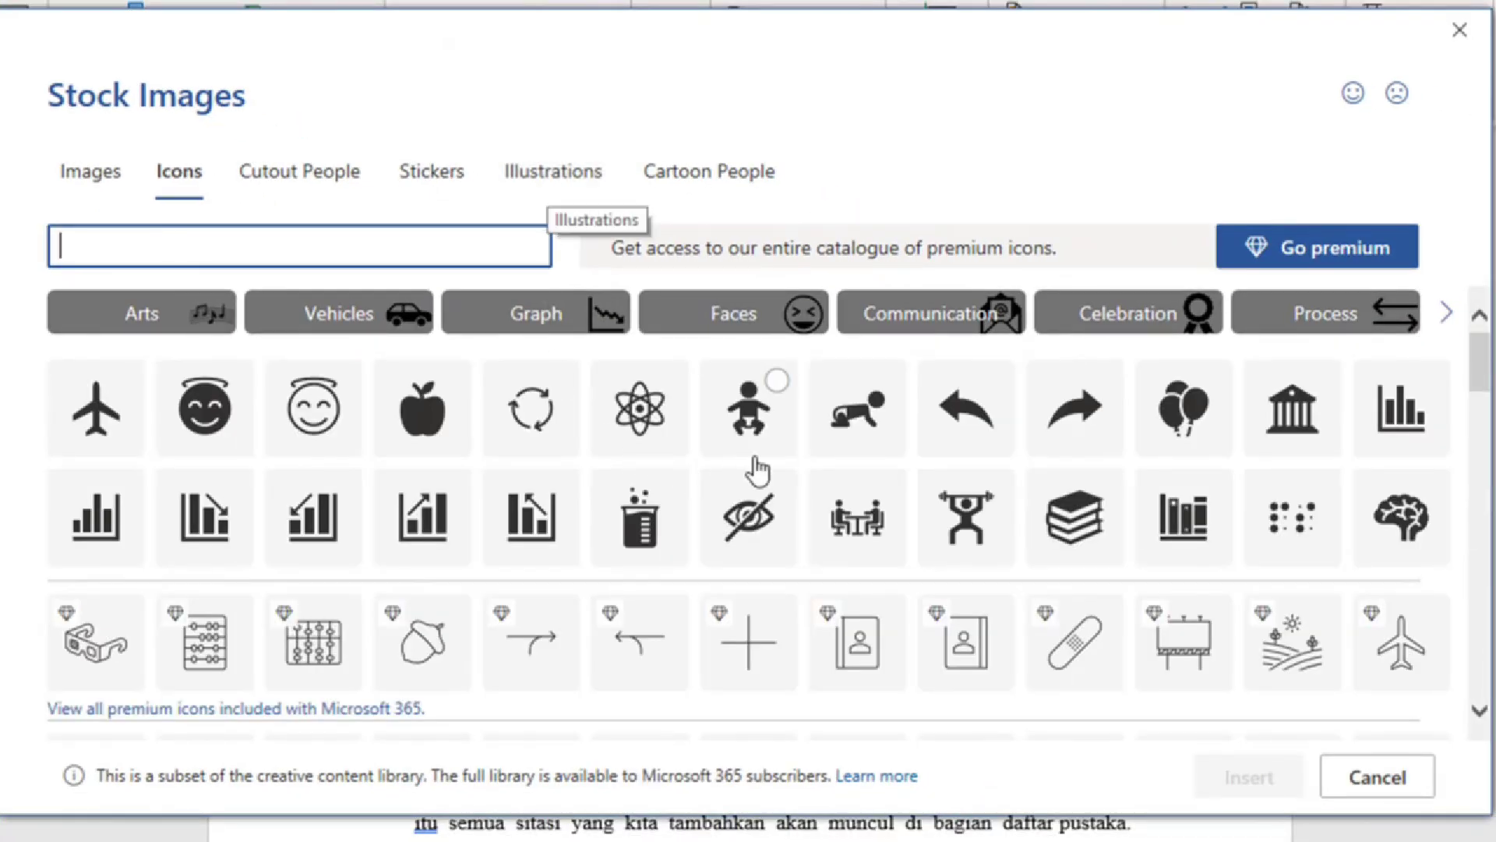
pyautogui.click(878, 423)
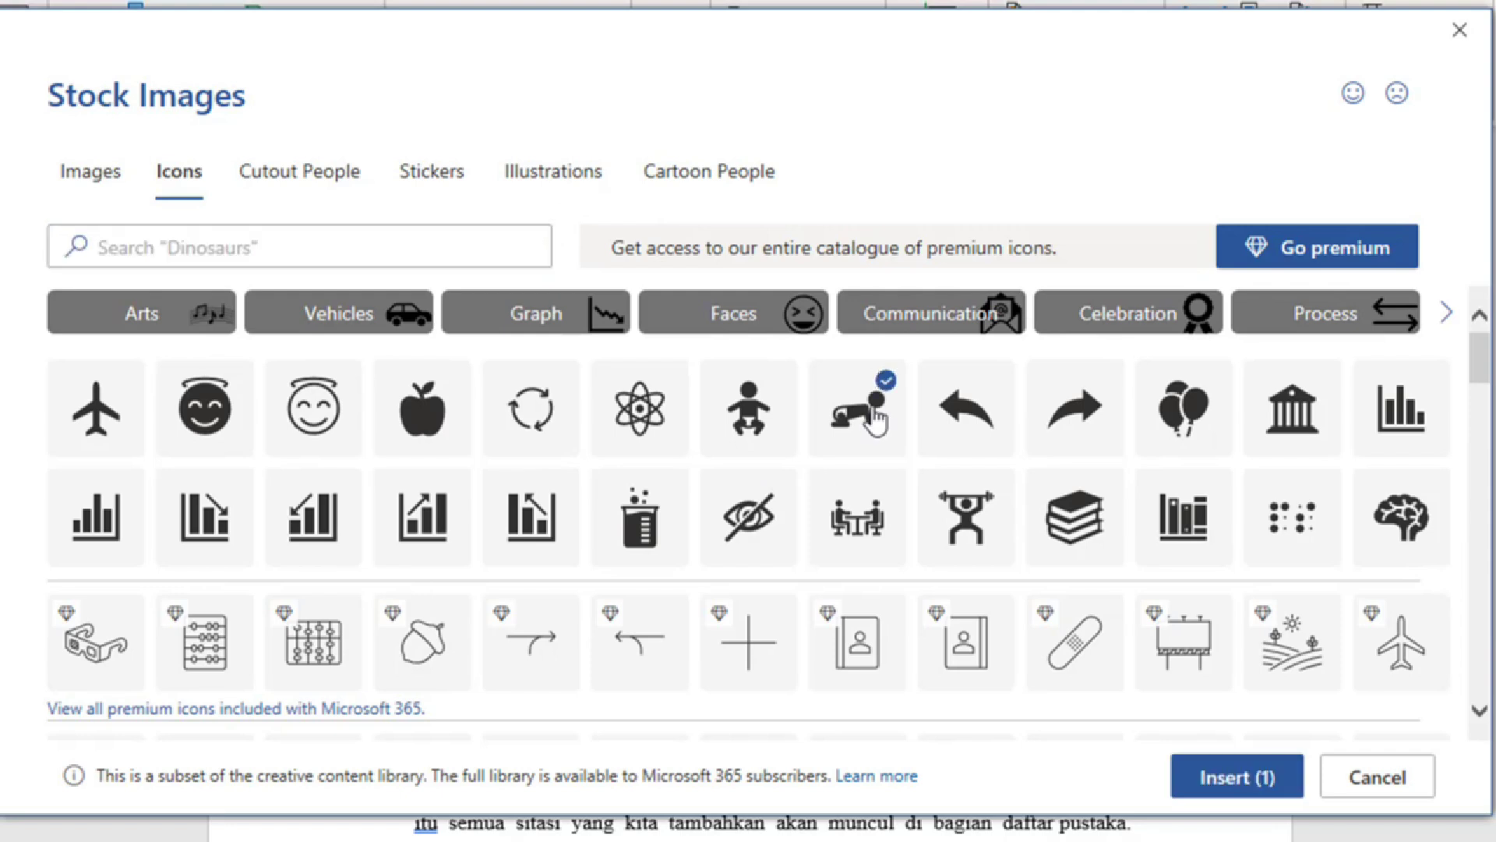
pyautogui.click(1233, 780)
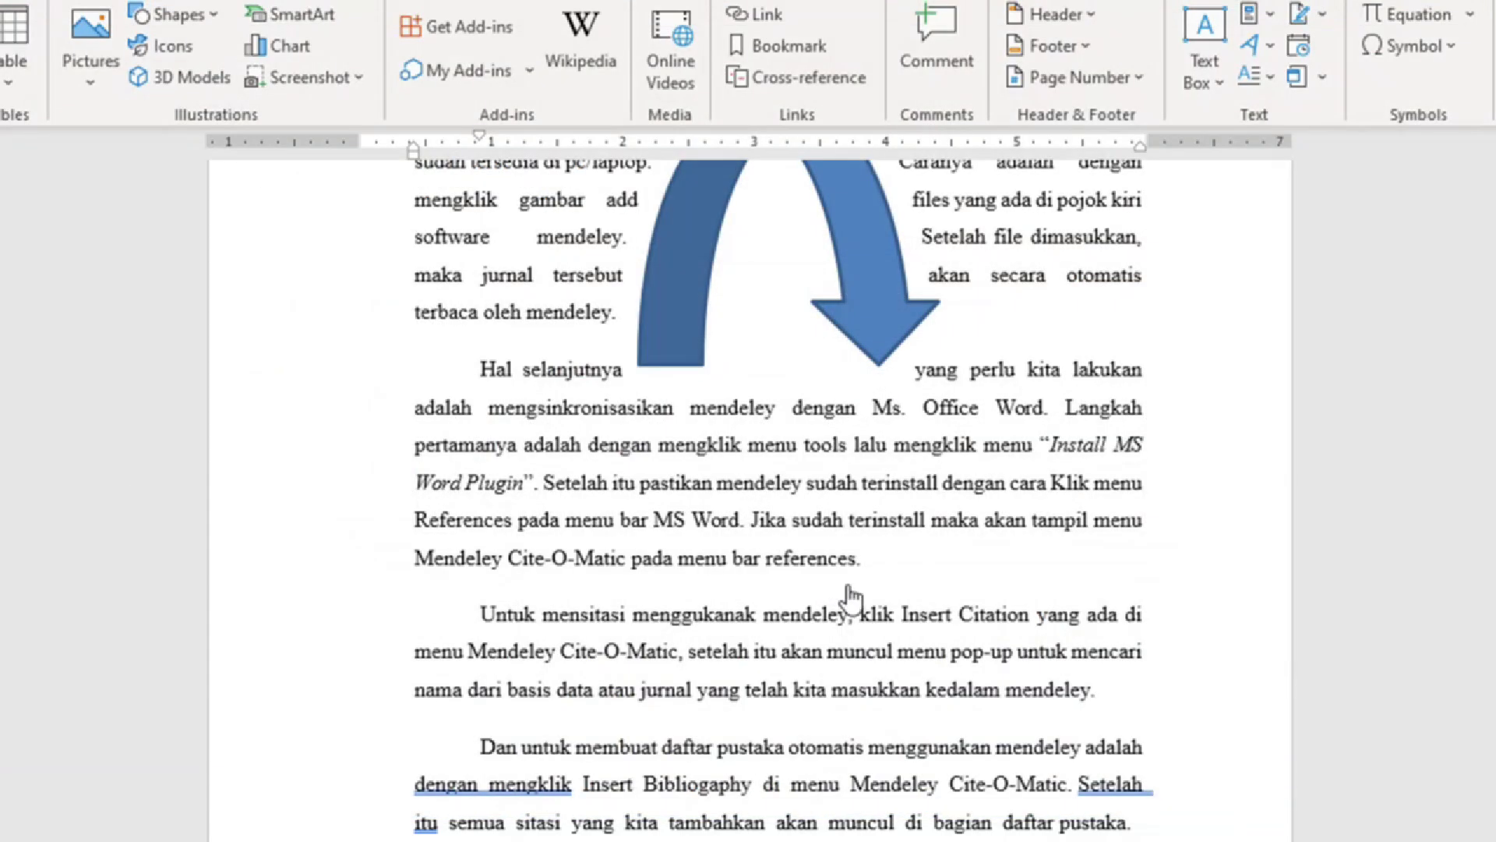
pyautogui.moveTo(508, 248); pyautogui.dragTo(851, 560)
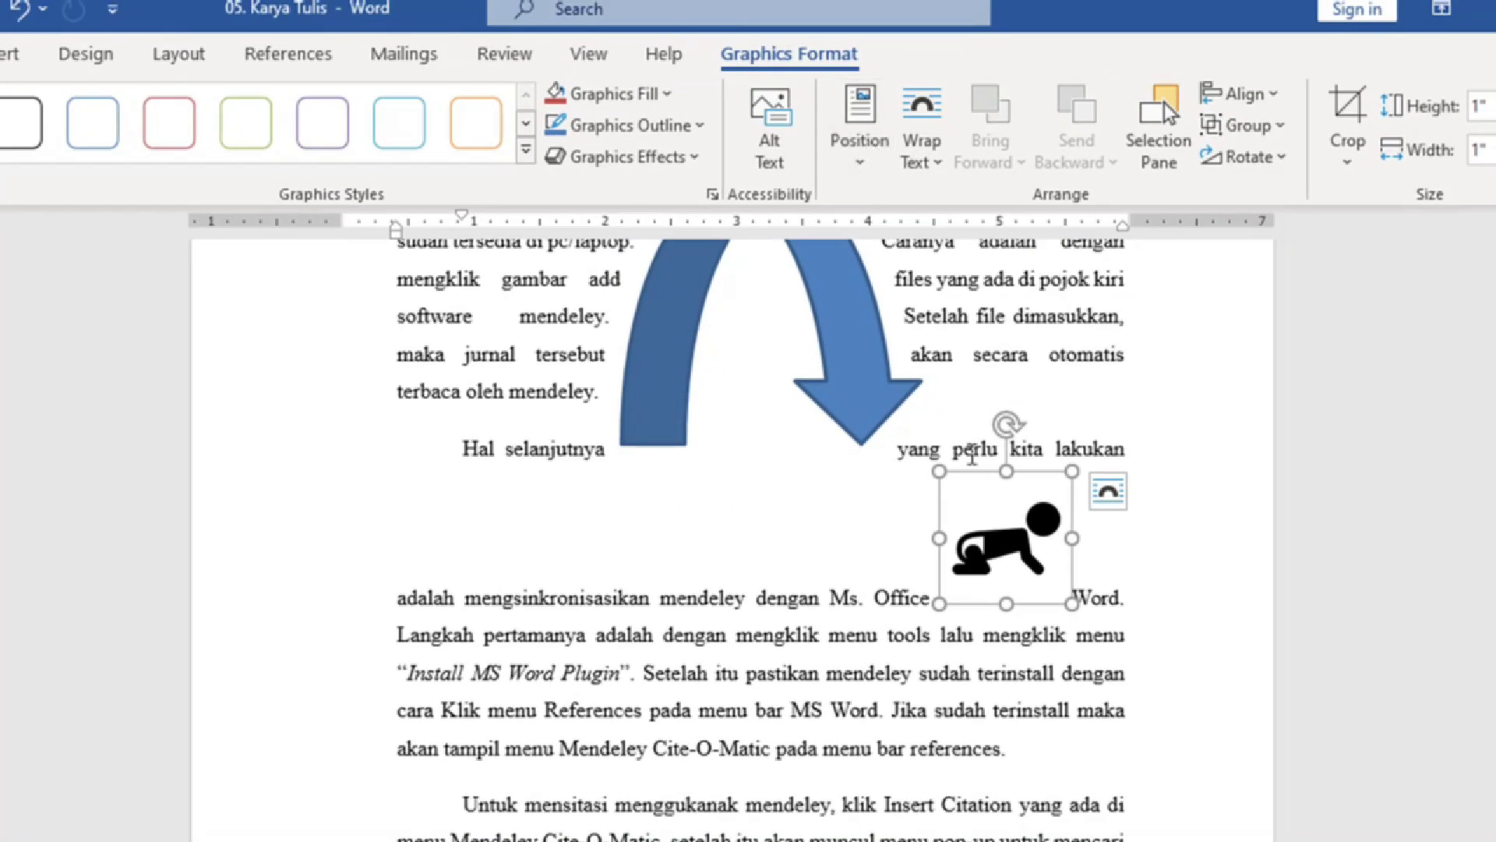
# Step: Set the crawling baby icon's text wrapping to Tight, and move and enlarge it to about 1.8" within the "Hal selanjutnya" paragraph
pyautogui.click(922, 132)
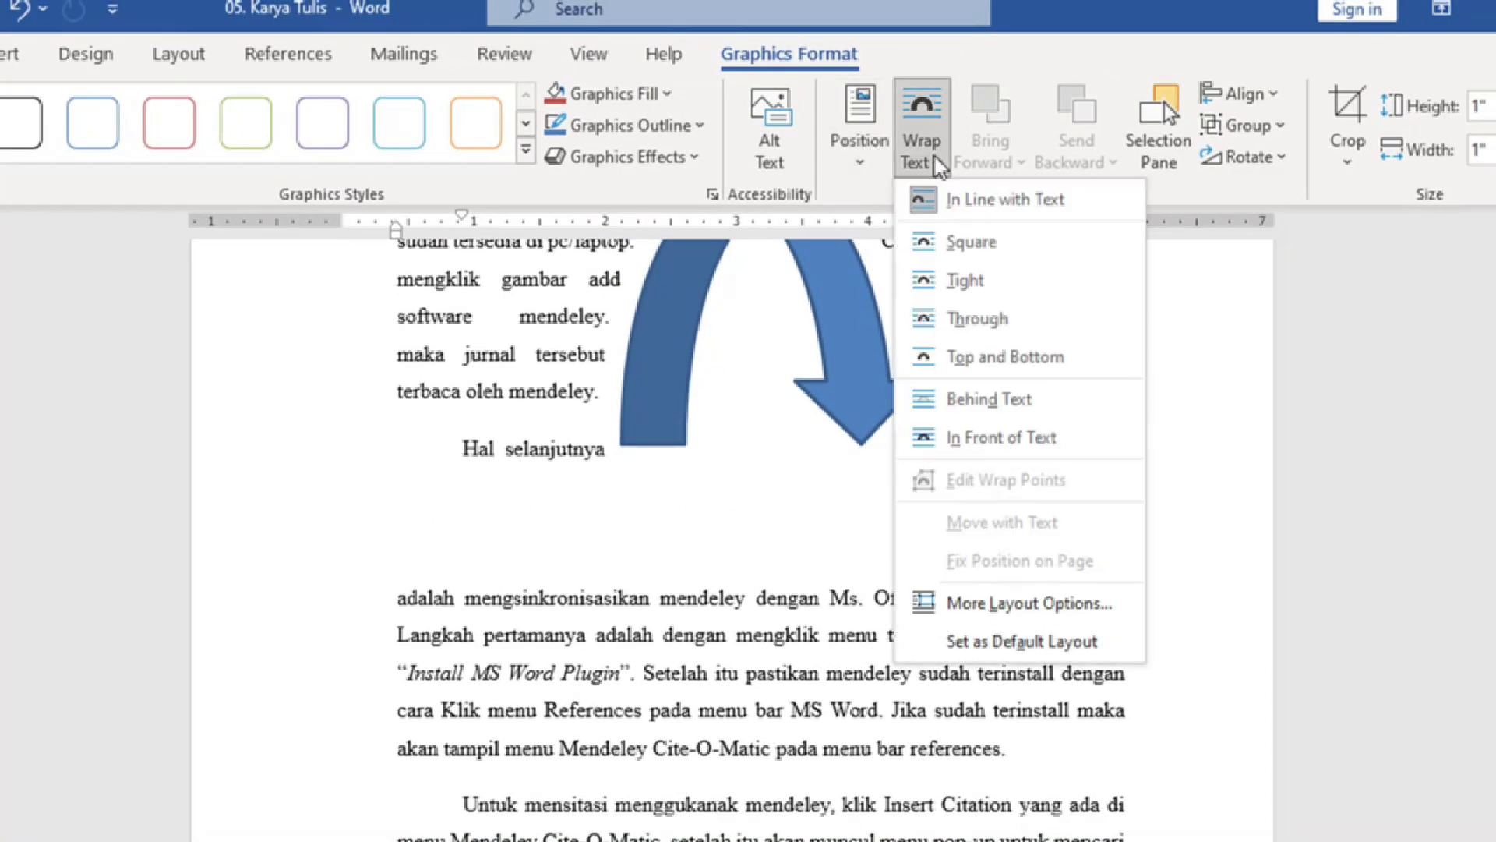
pyautogui.click(990, 287)
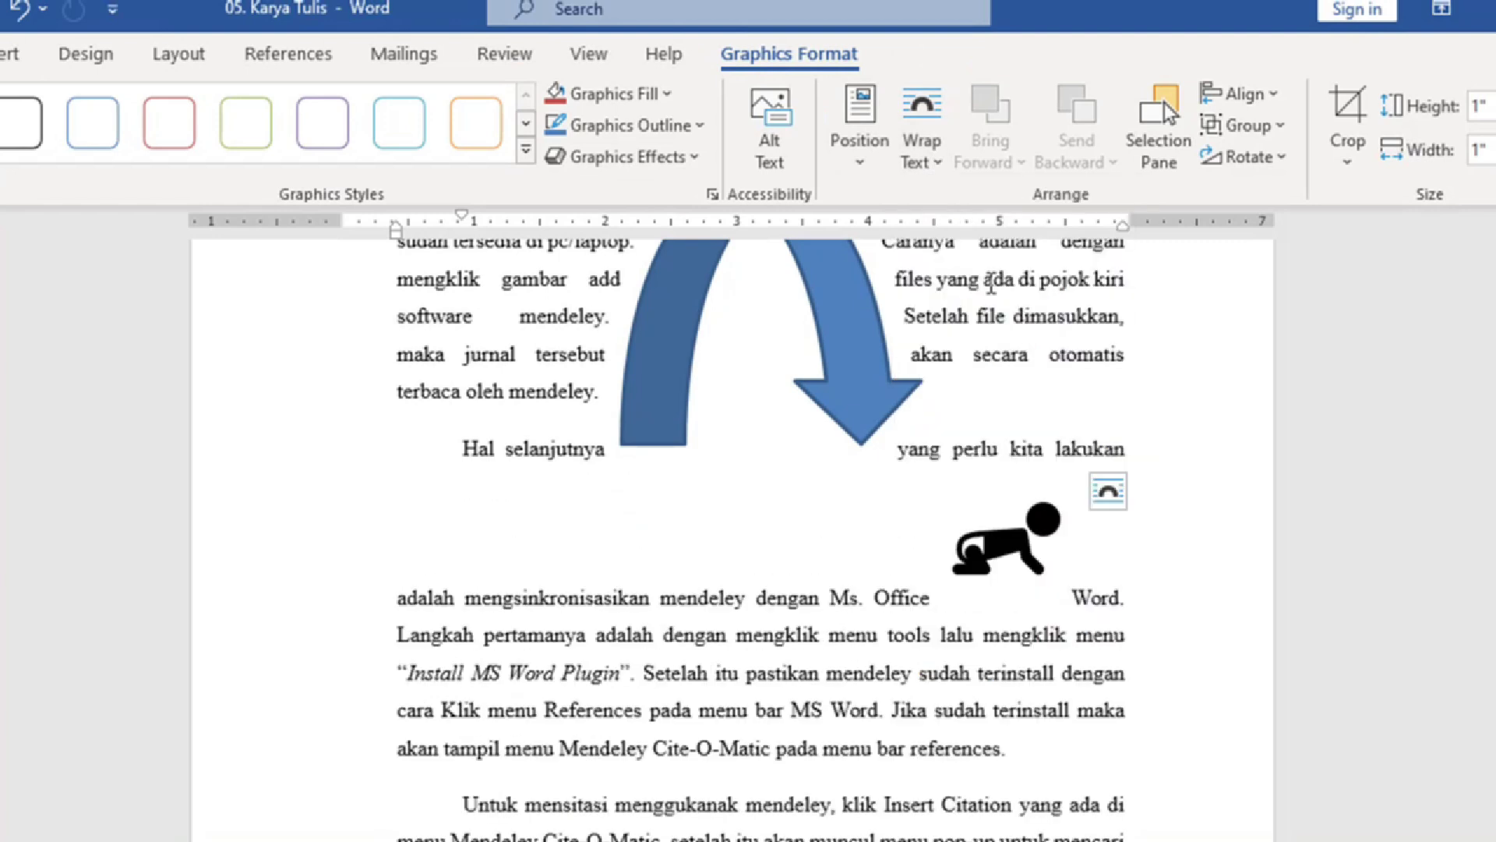
pyautogui.moveTo(1005, 545); pyautogui.dragTo(778, 605)
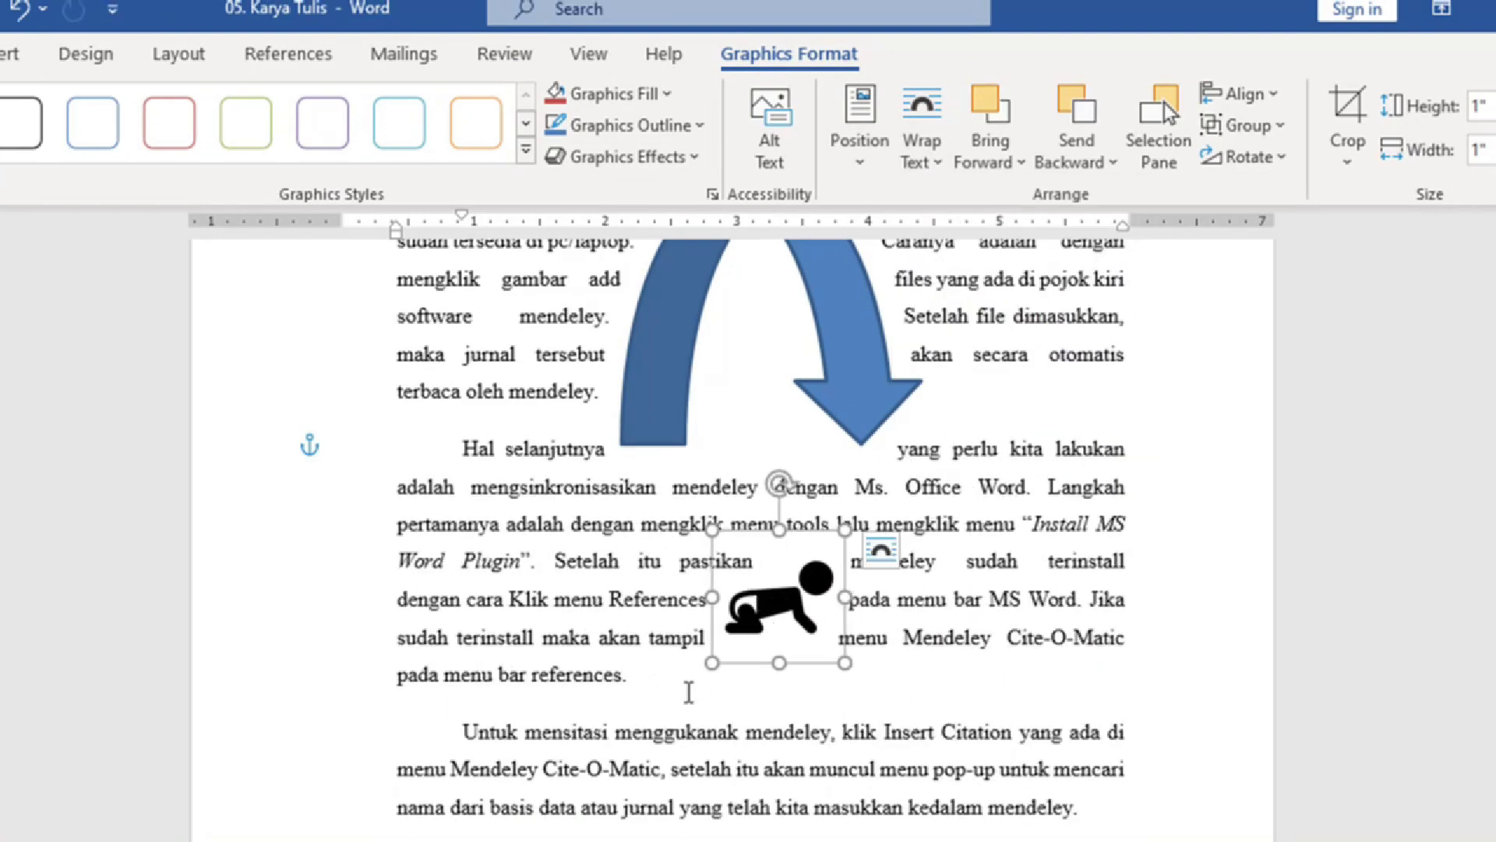
pyautogui.moveTo(715, 664); pyautogui.dragTo(611, 761)
pyautogui.moveTo(718, 662); pyautogui.dragTo(796, 615)
# Step: Insert a Step Down Process SmartArt graphic at "Langkah pertamanya" and resize it to about 5.5" wide and 3.1" high
pyautogui.click(1061, 503)
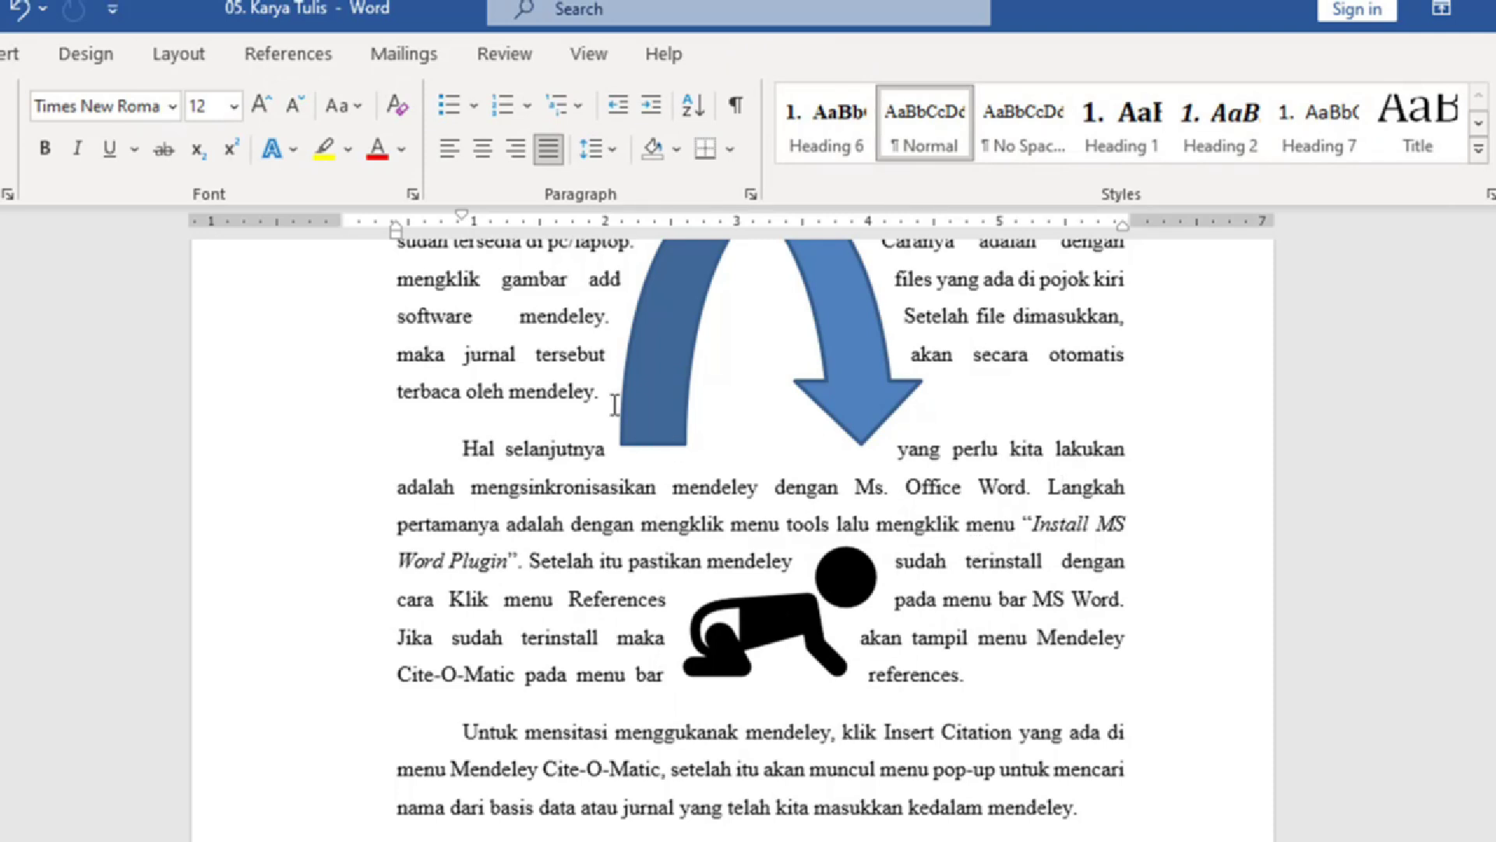
pyautogui.scroll(-3, 445, 299)
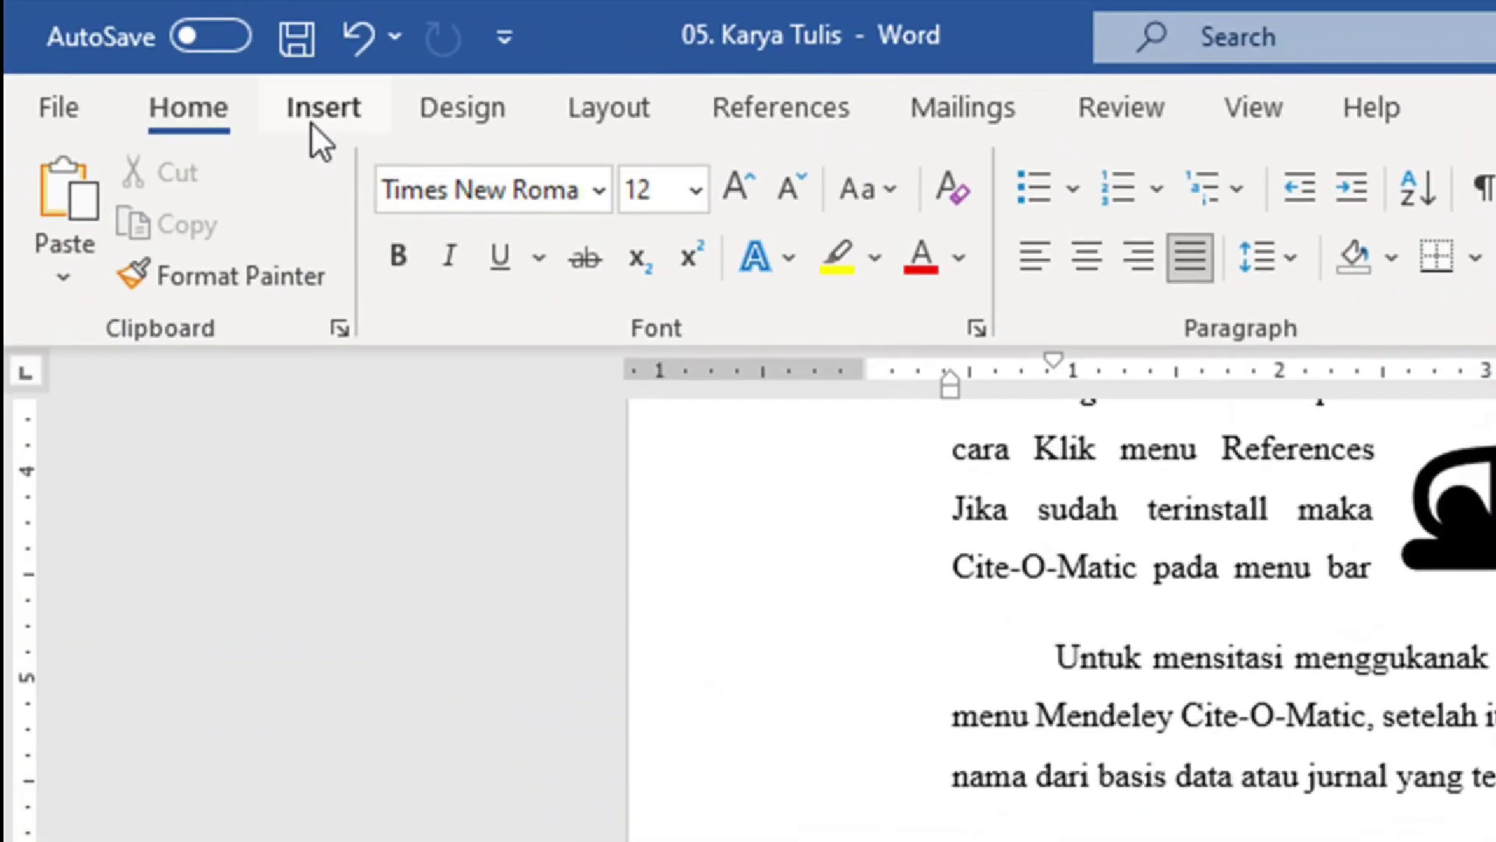
pyautogui.click(311, 123)
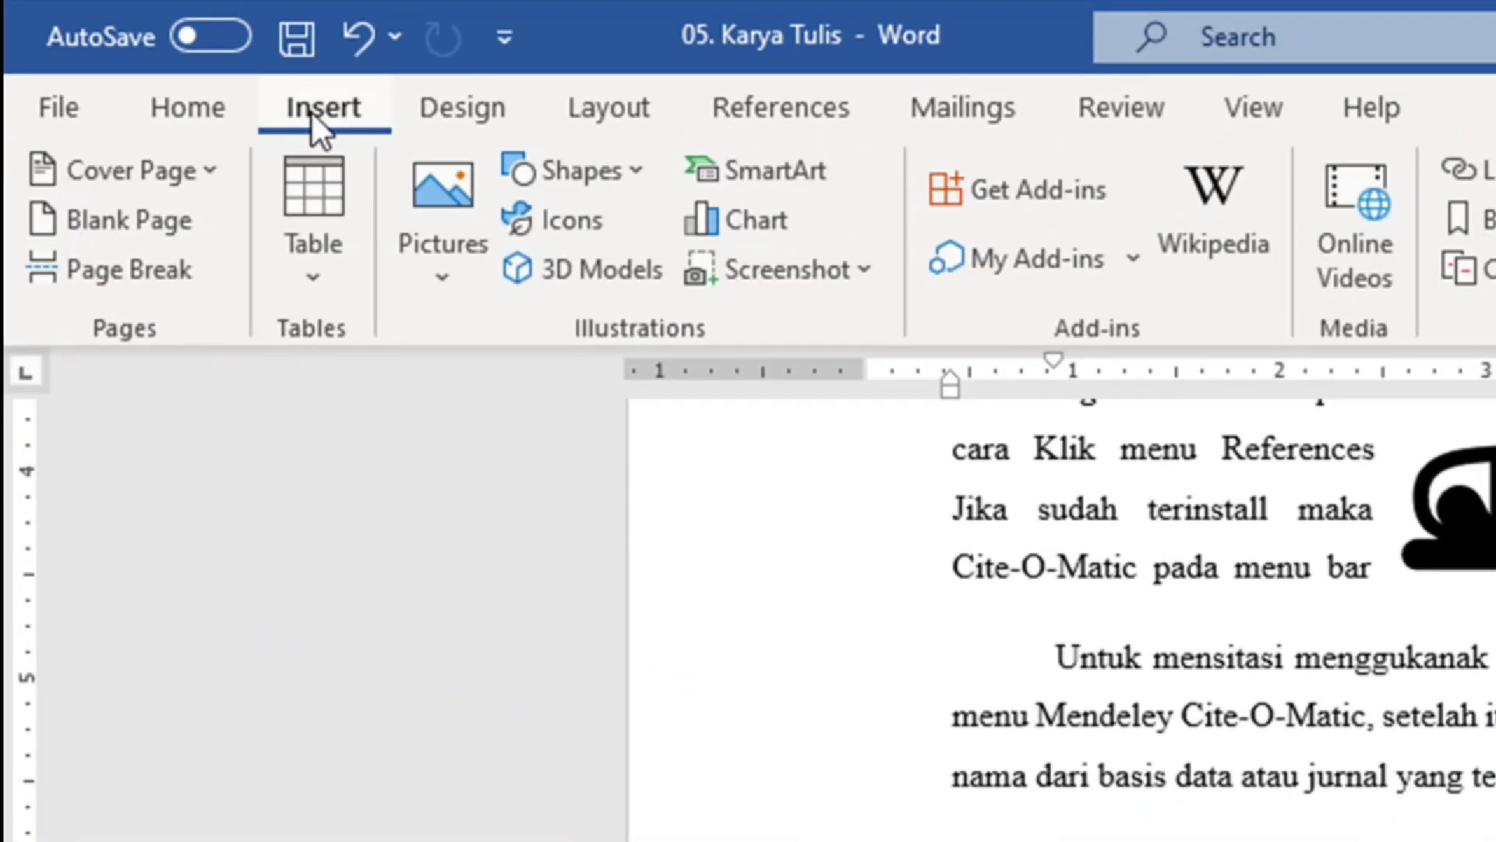
pyautogui.click(798, 171)
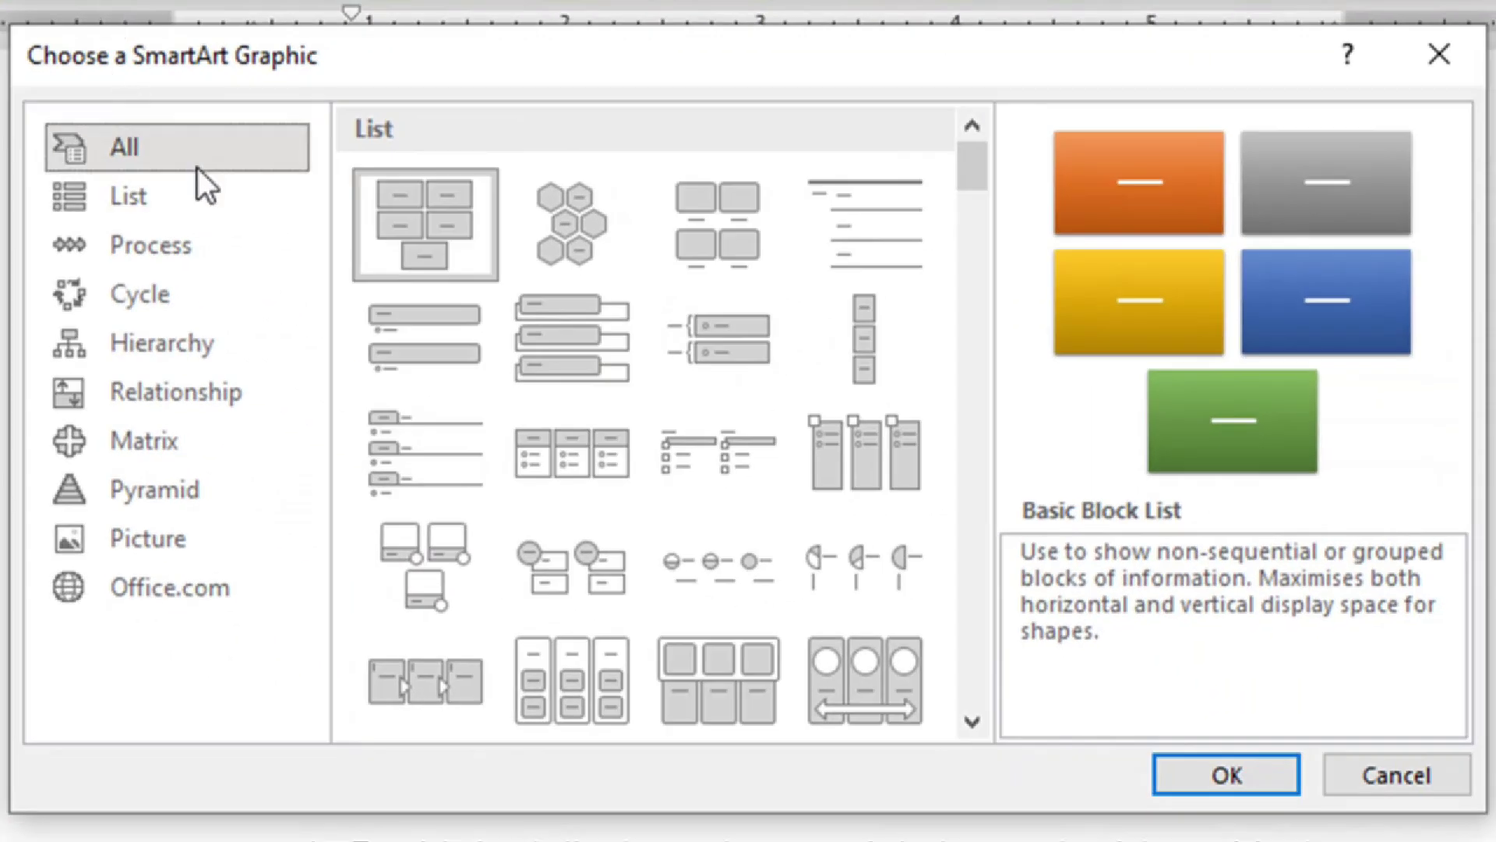
pyautogui.click(156, 139)
pyautogui.click(170, 194)
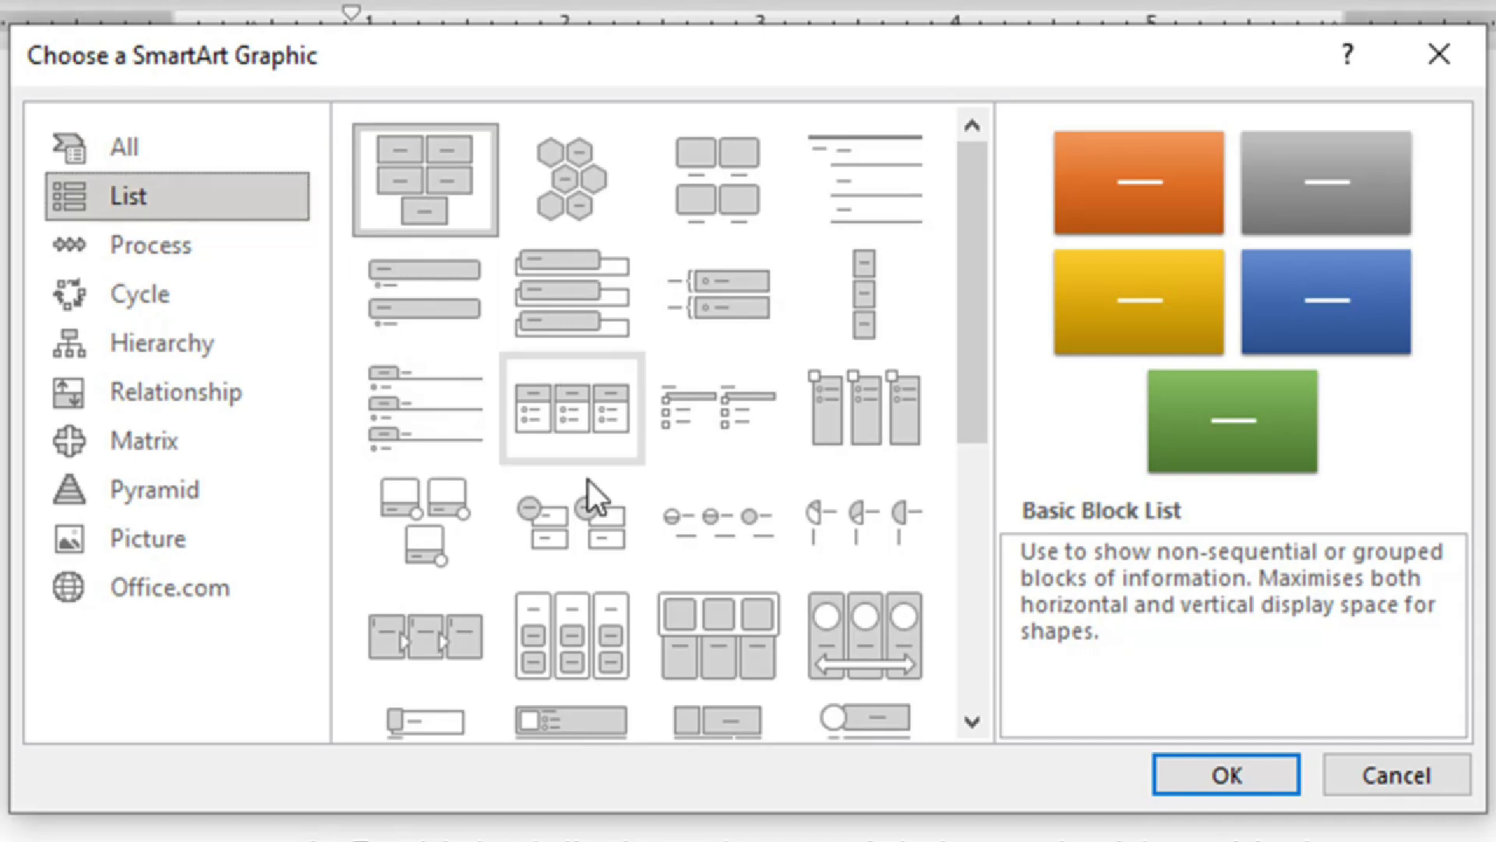
pyautogui.scroll(-5, 608, 503)
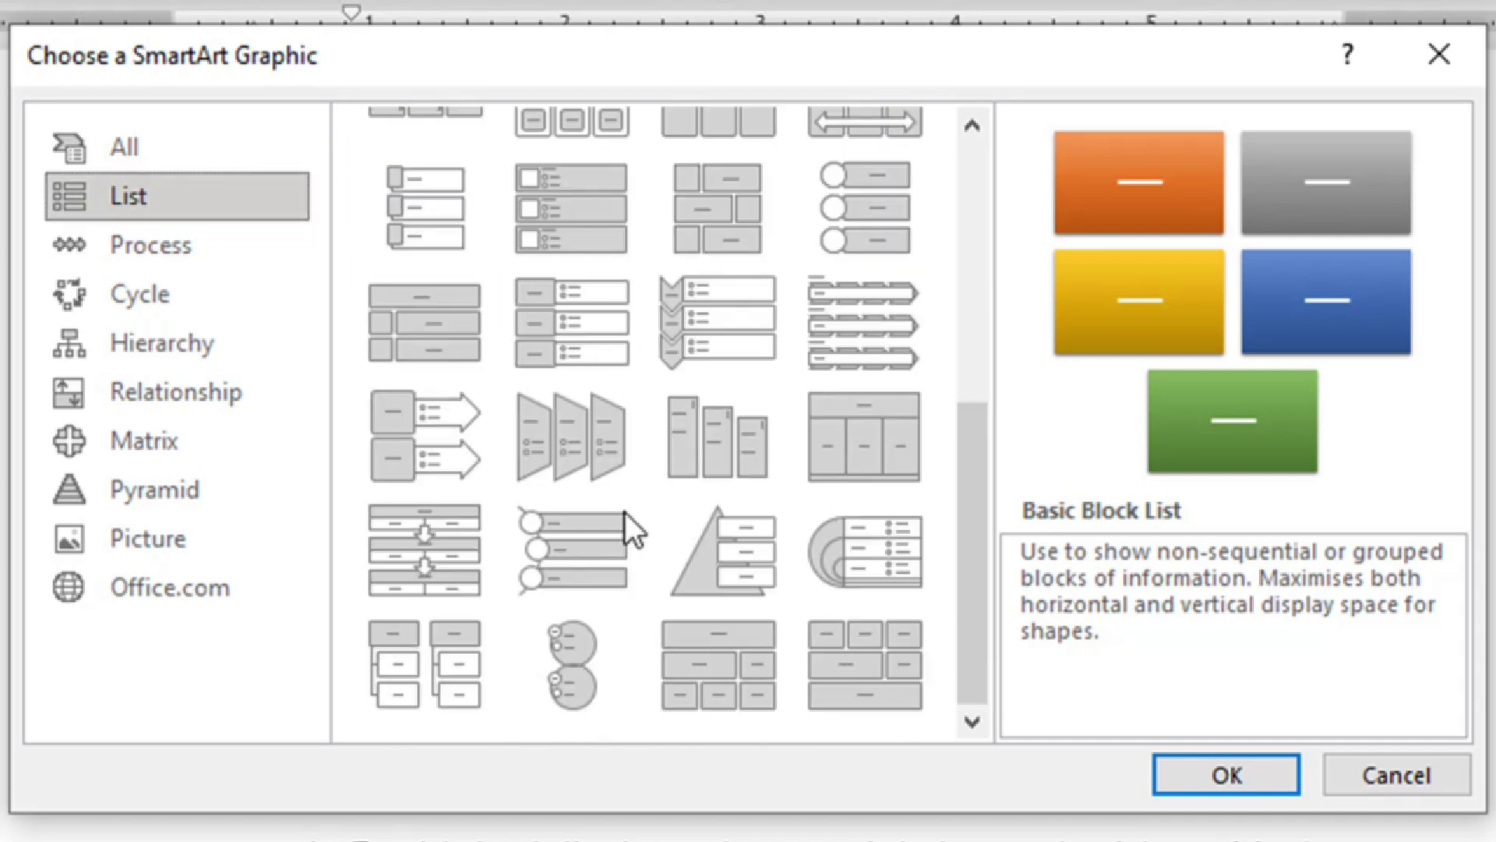
pyautogui.click(198, 247)
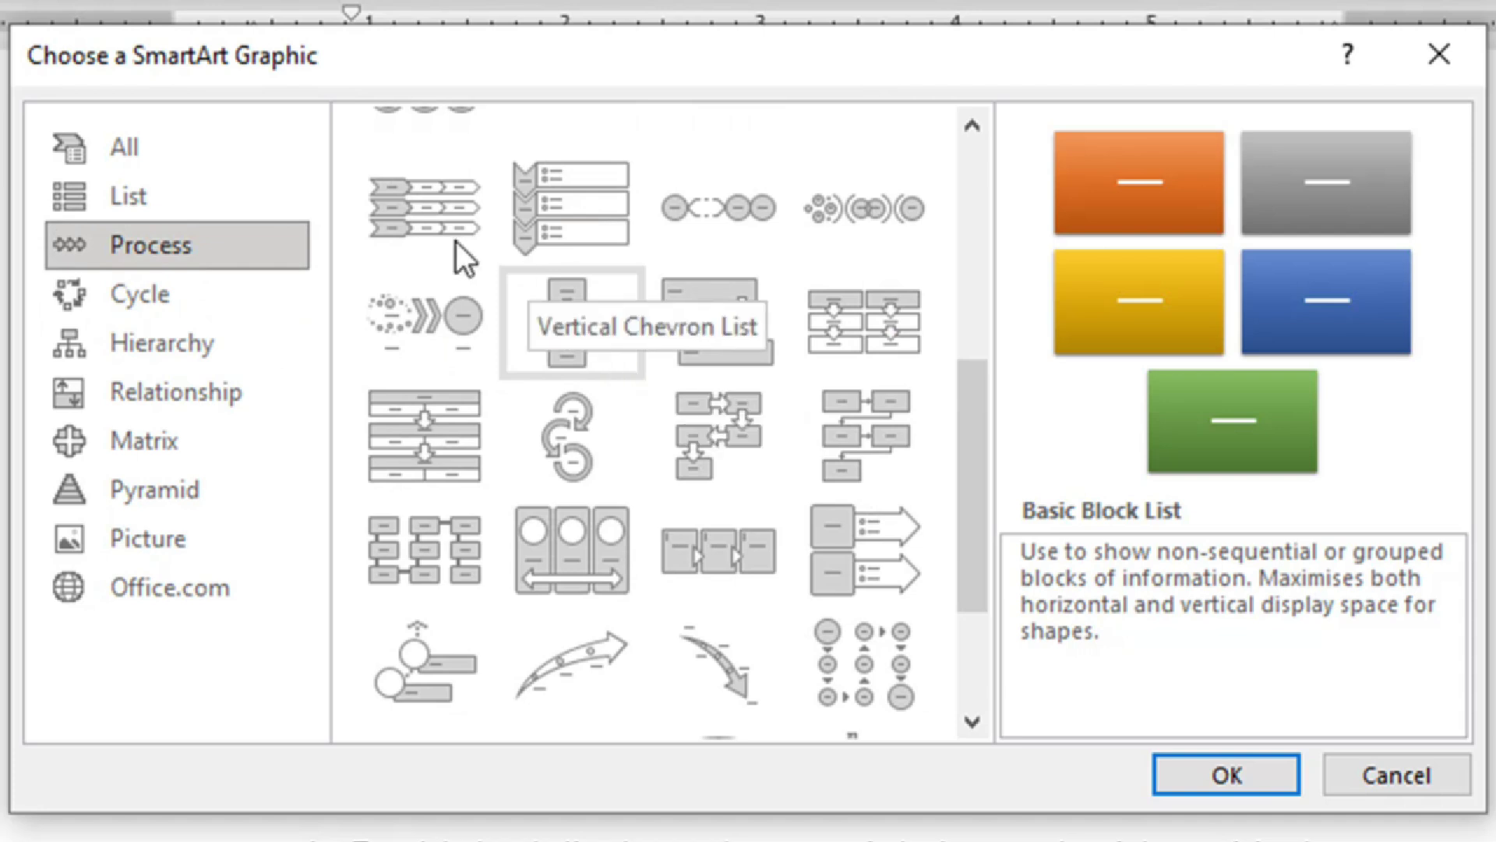
pyautogui.click(167, 303)
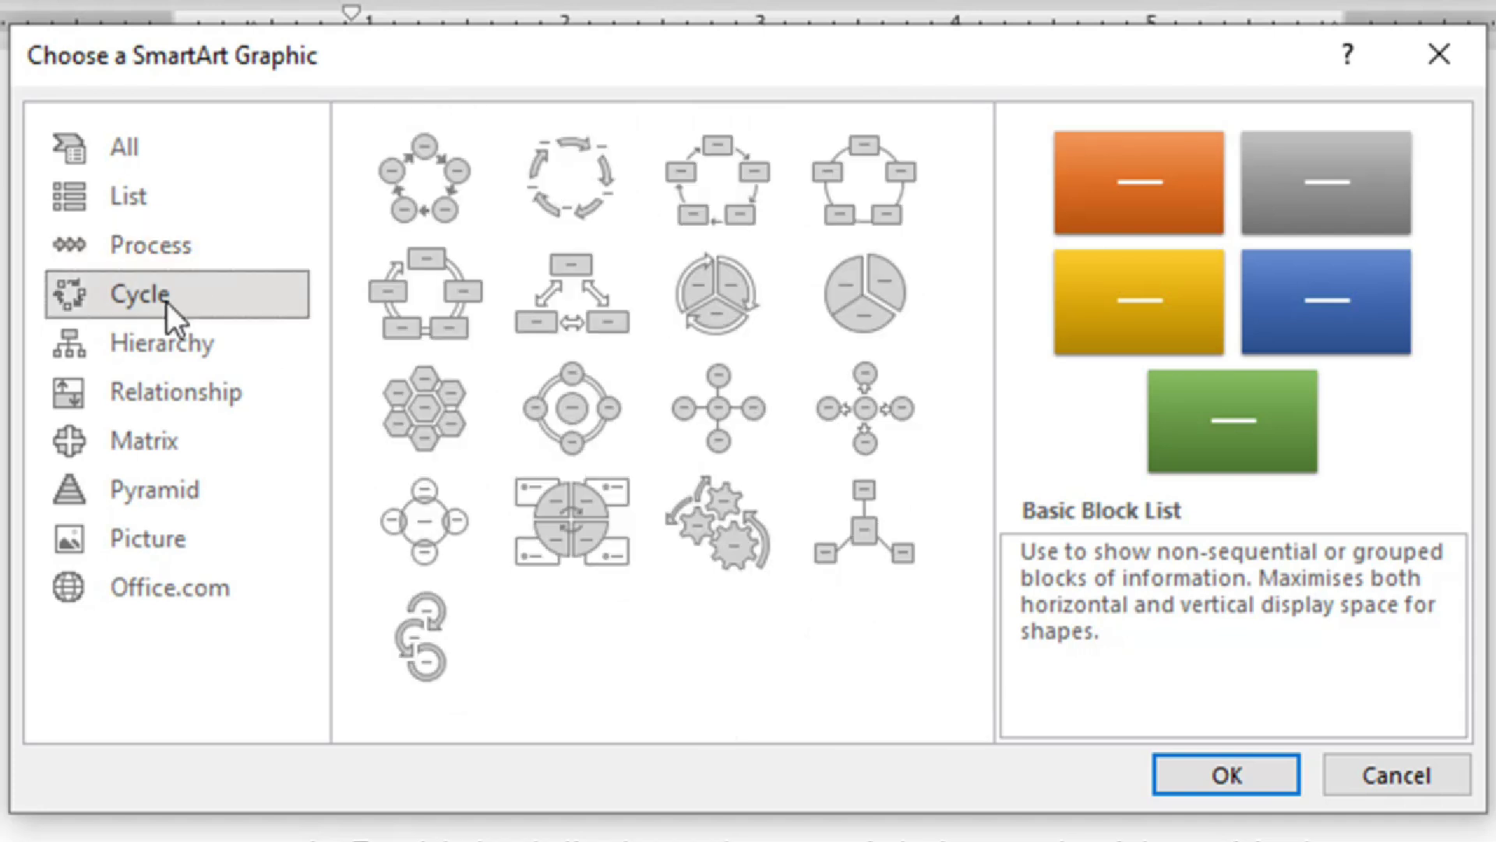
pyautogui.click(180, 254)
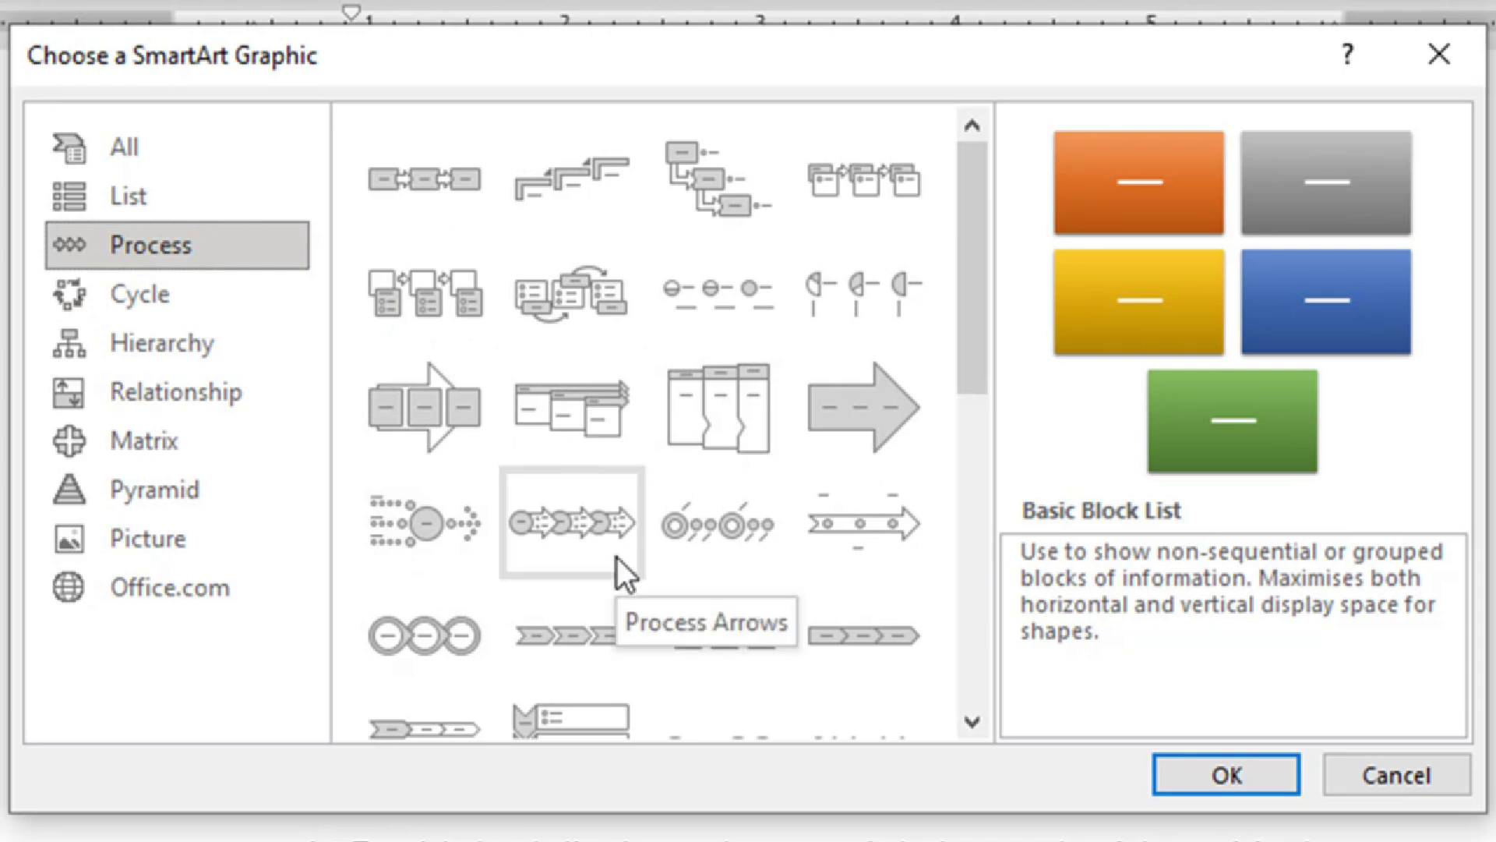
pyautogui.click(712, 175)
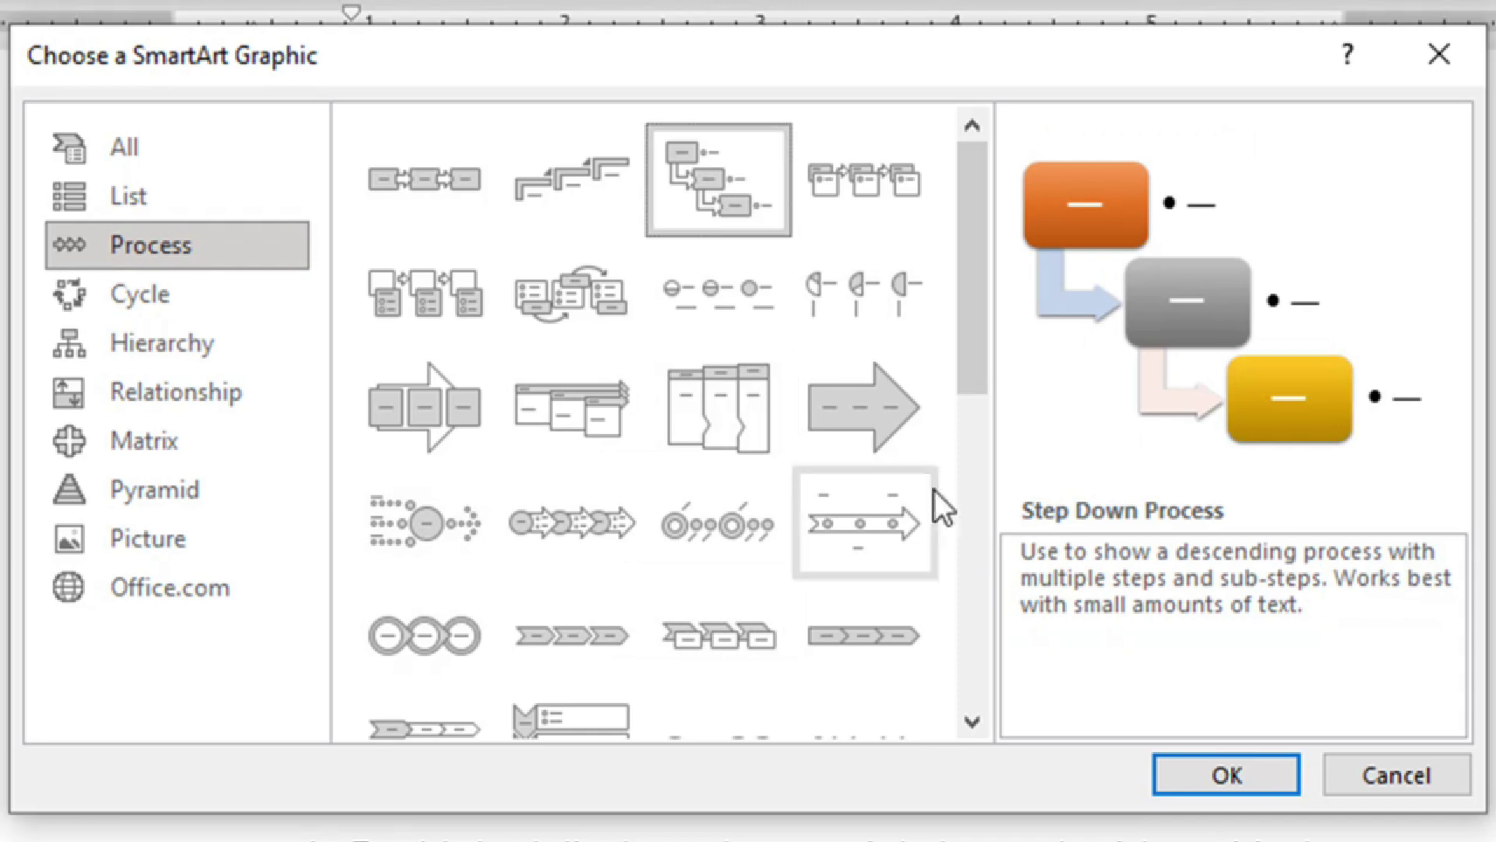
pyautogui.click(1212, 774)
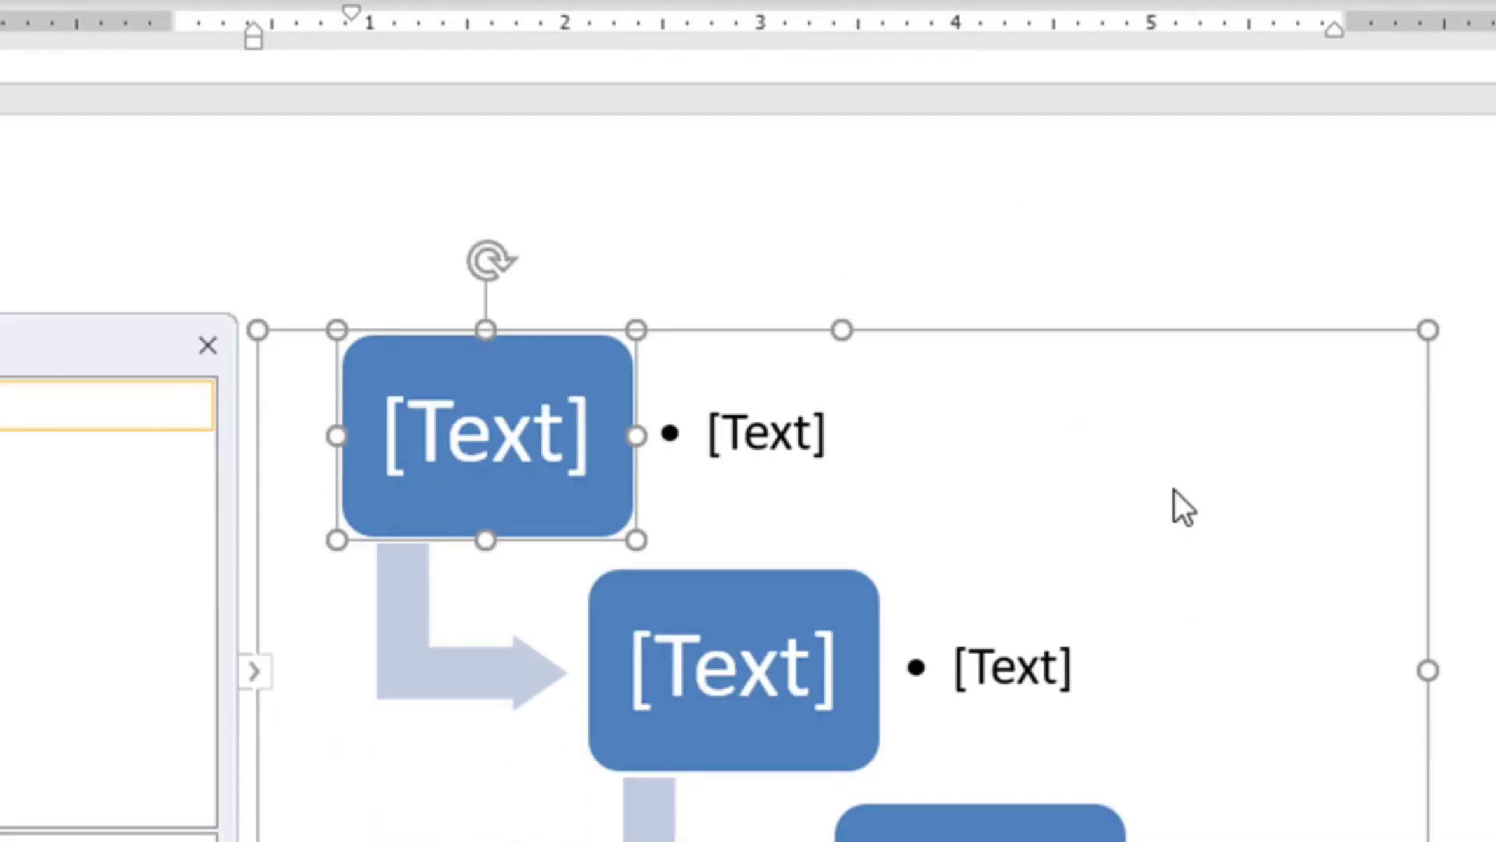
pyautogui.scroll(-3, 1202, 444)
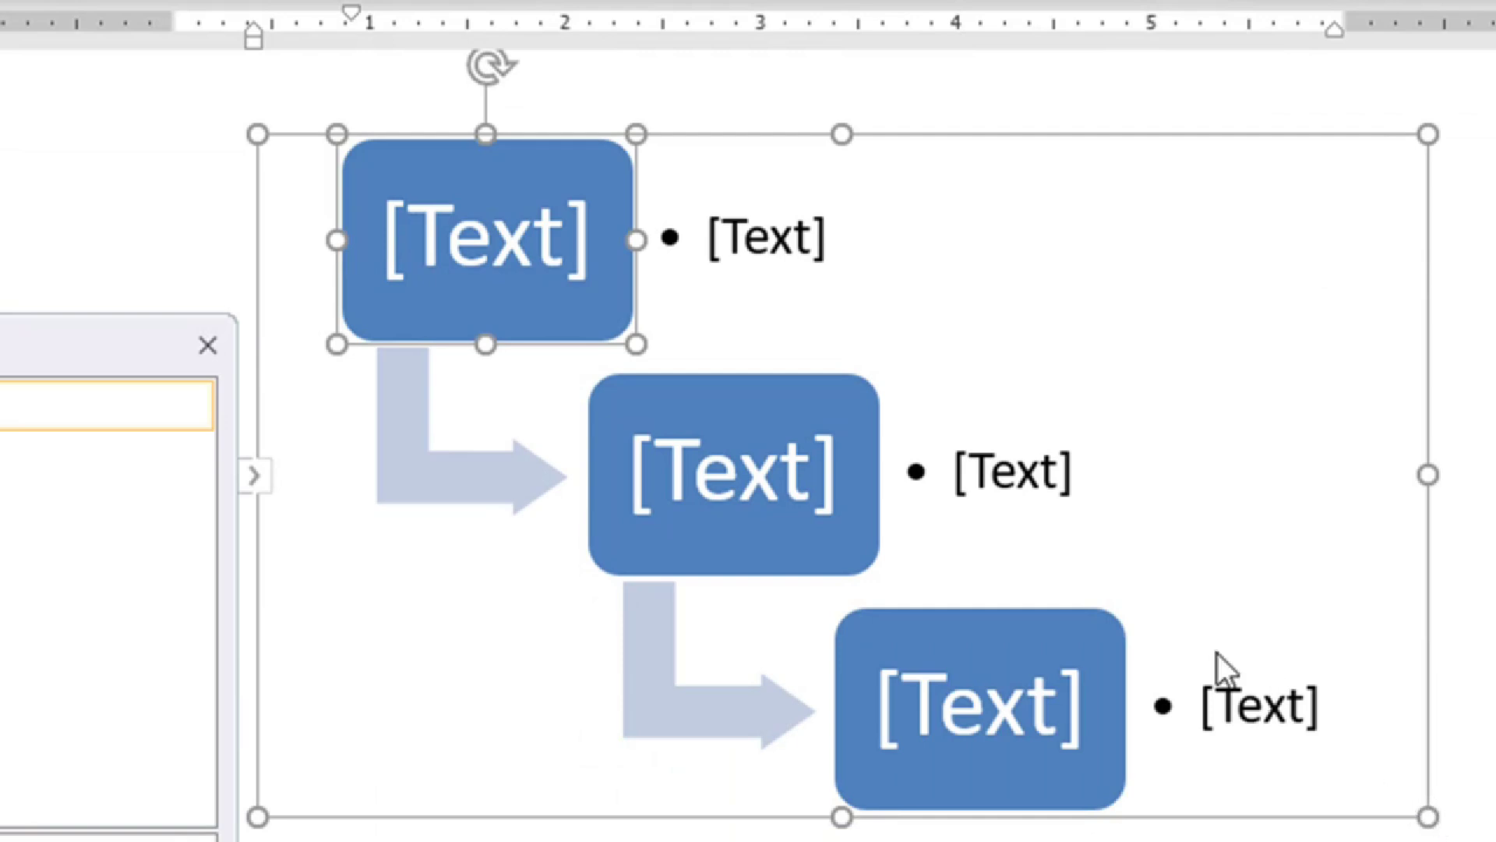
pyautogui.moveTo(1427, 817); pyautogui.dragTo(1338, 739)
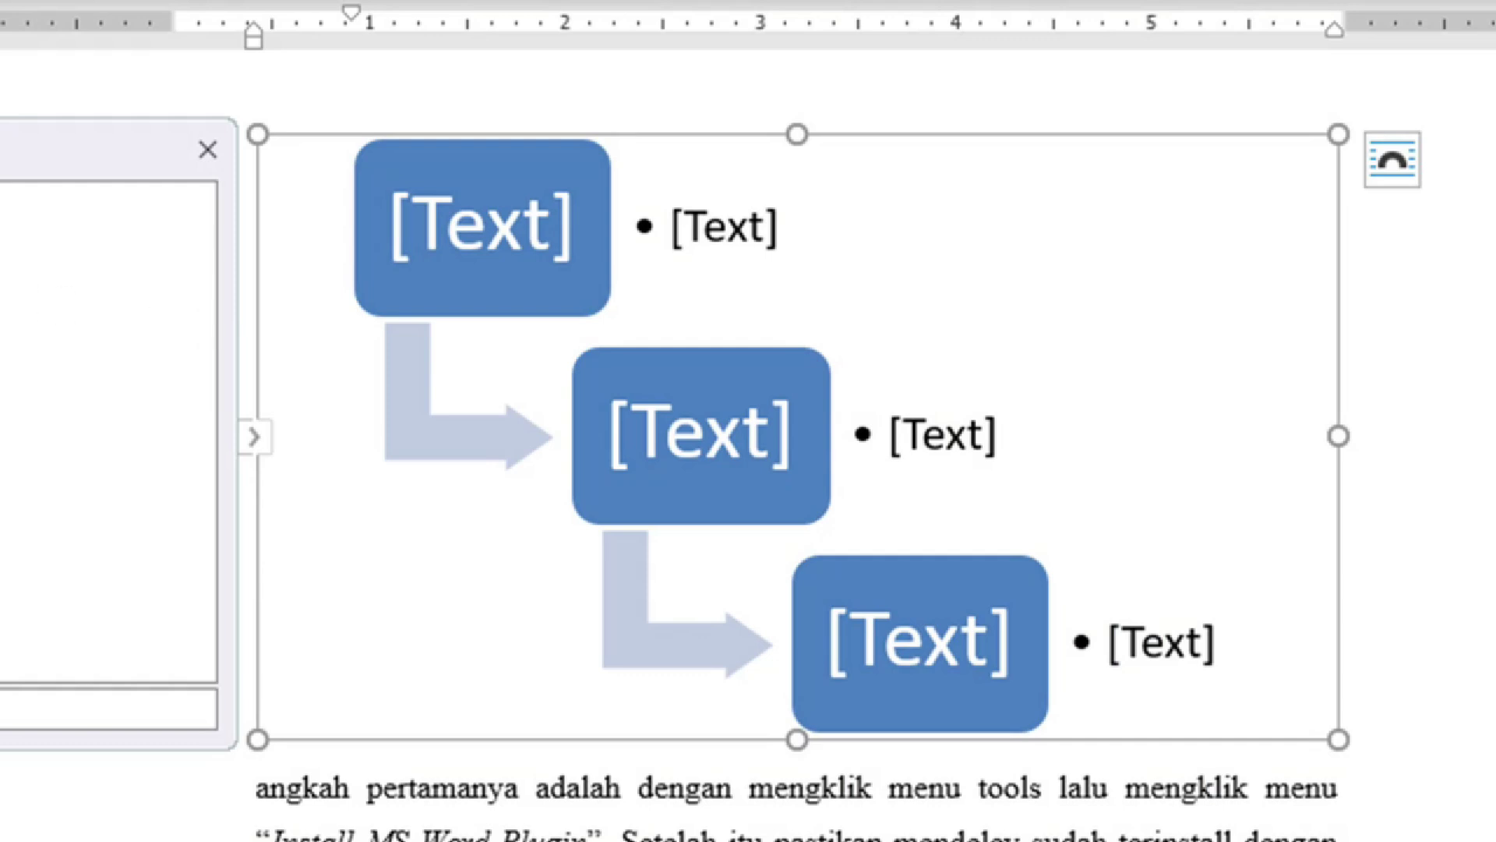
# Step: Try entering "Analisis Masalah" as the SmartArt's first text entry, and undo that entry
pyautogui.click(15, 209)
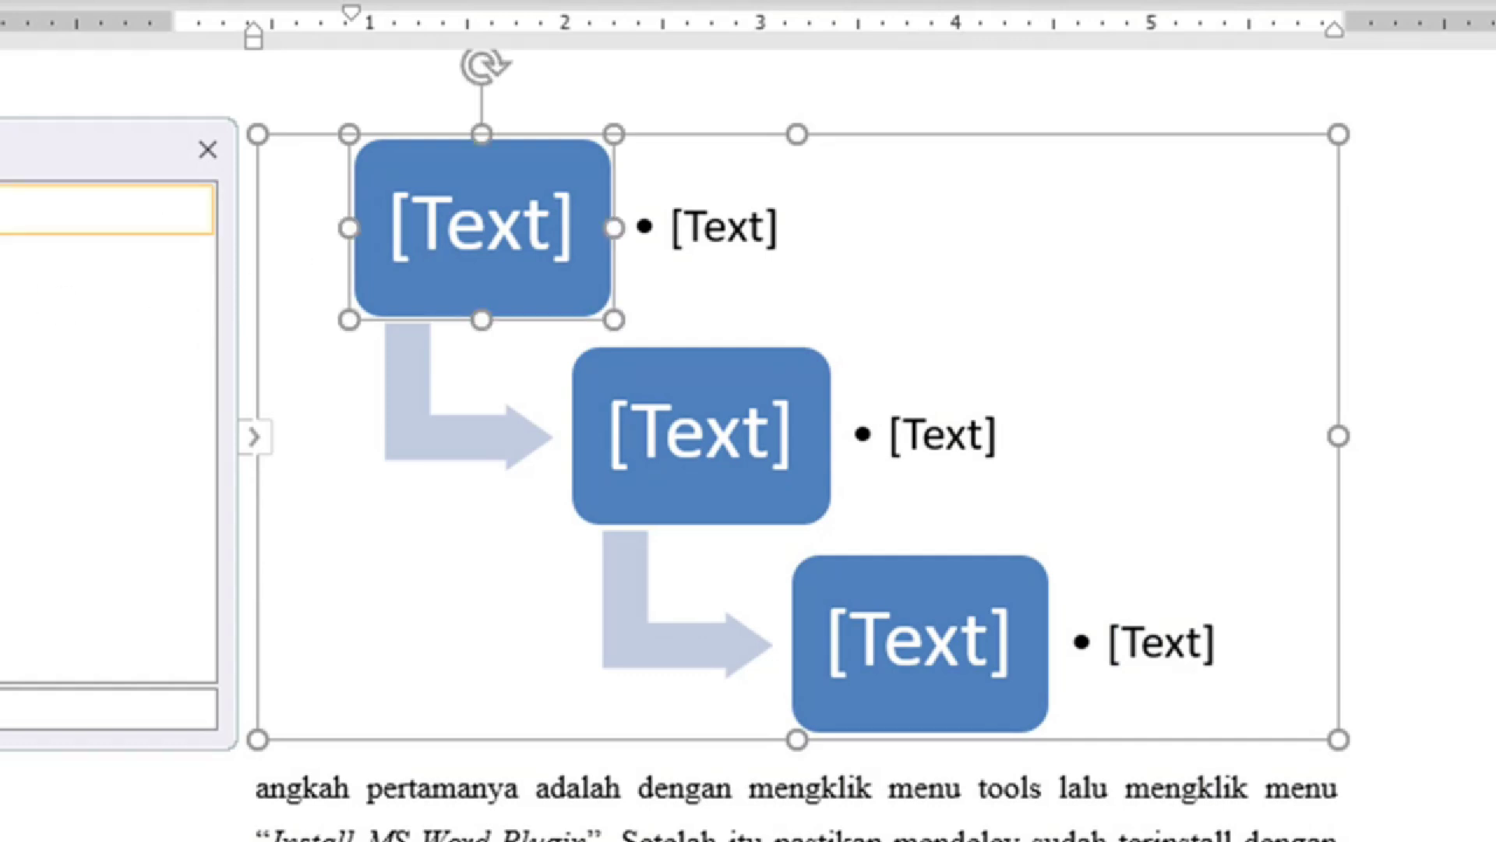
pyautogui.write('Anali')
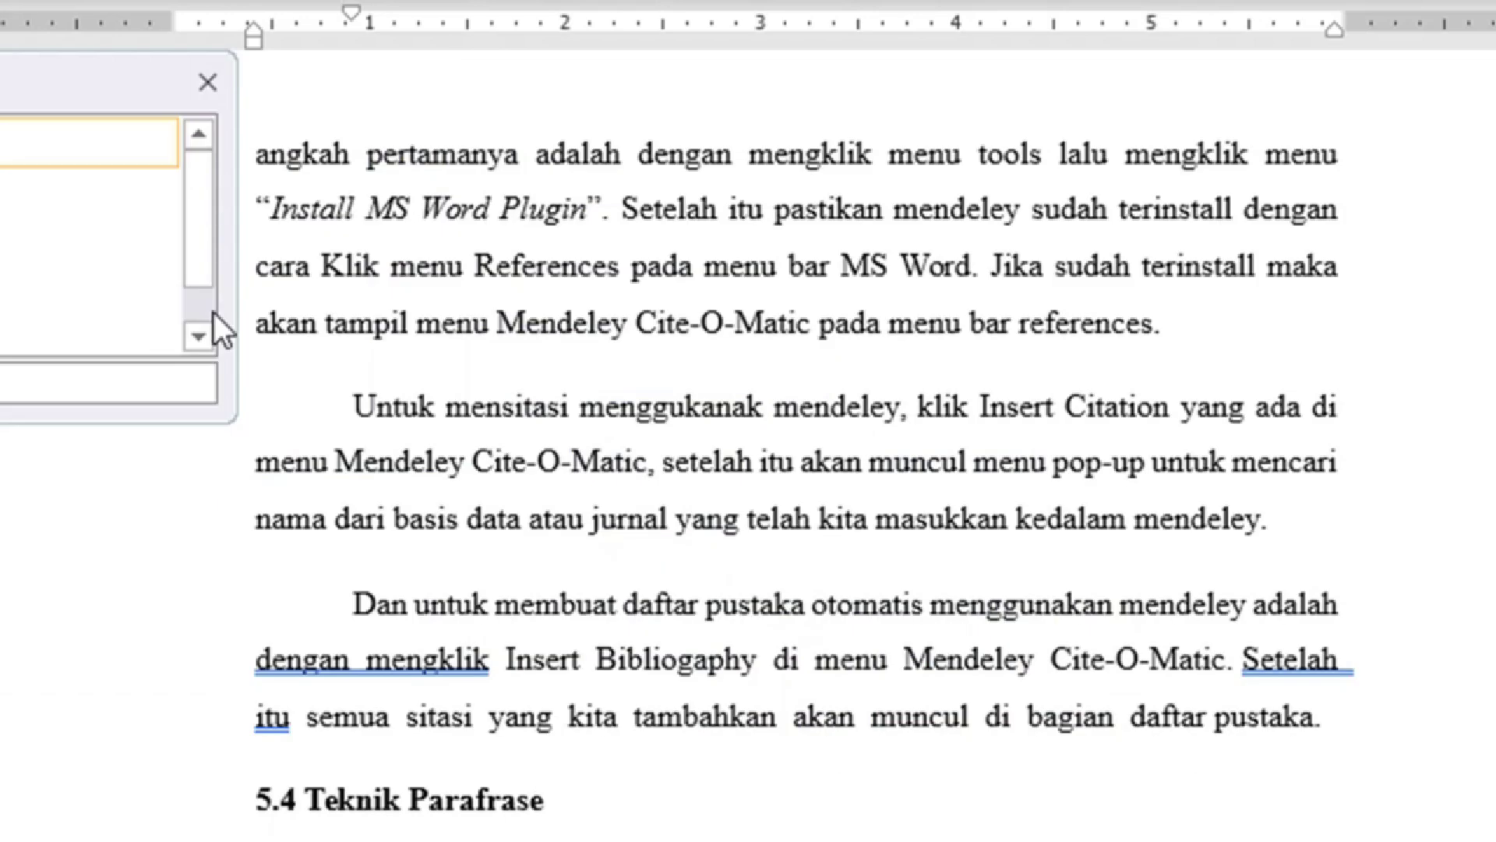
pyautogui.write('h')
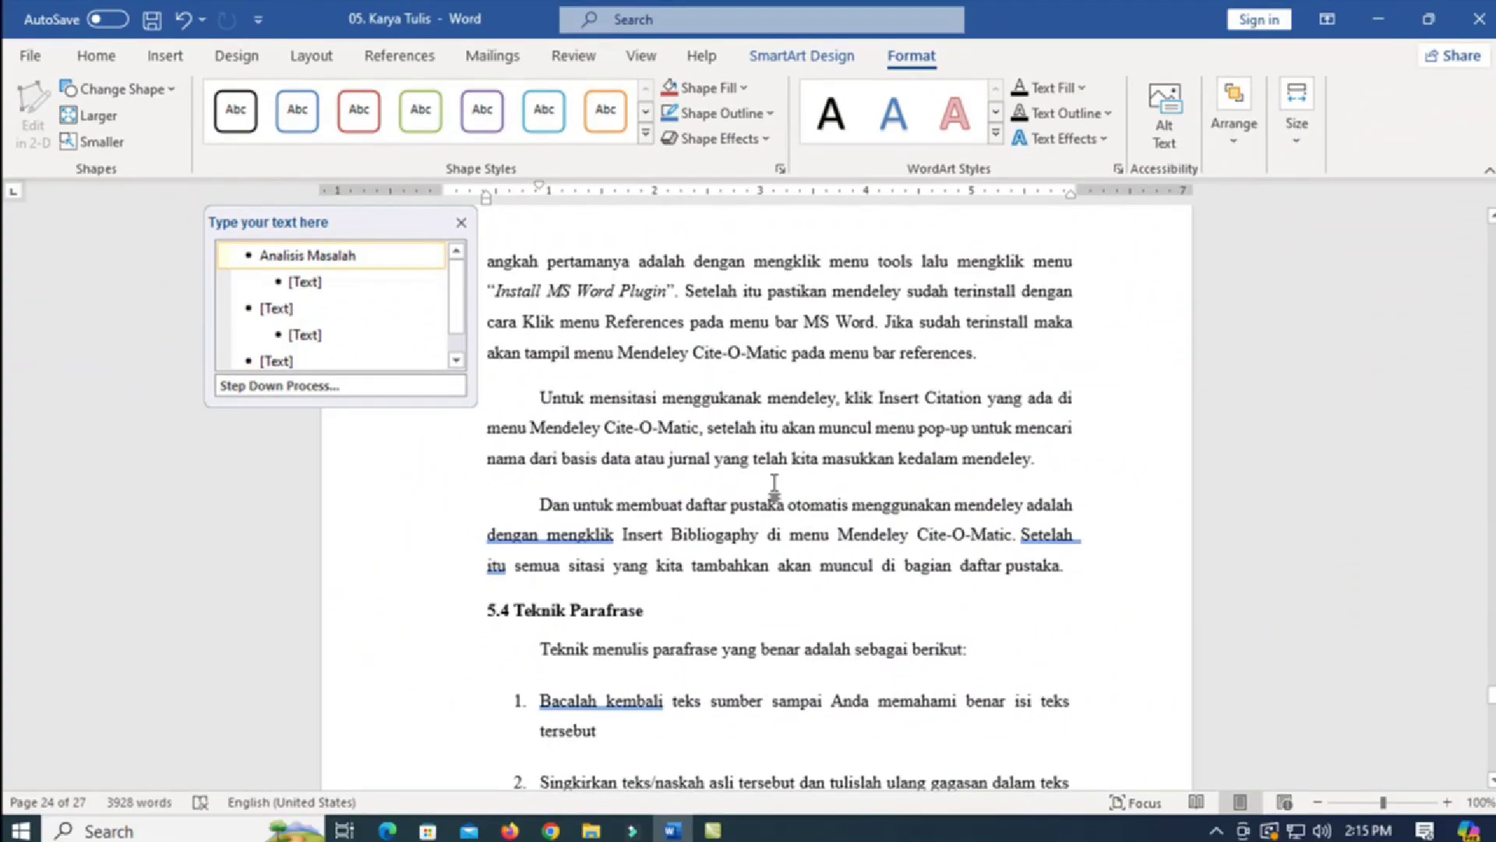
pyautogui.hotkey('ctrl', 'z')
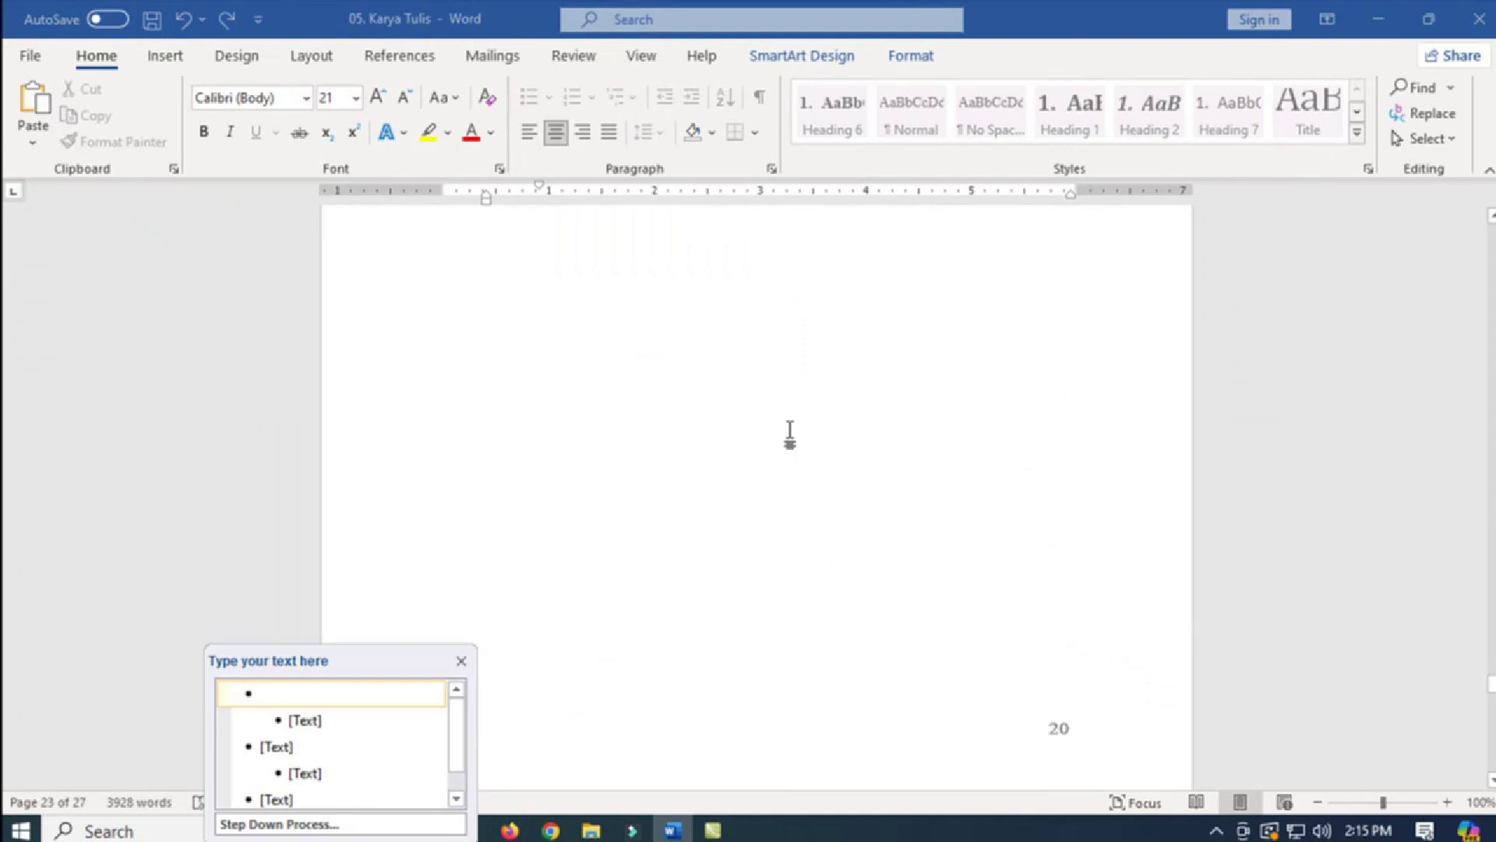
# Step: Enter "Analisis" directly in the first box of the Step Down Process graphic
pyautogui.scroll(-8, 789, 433)
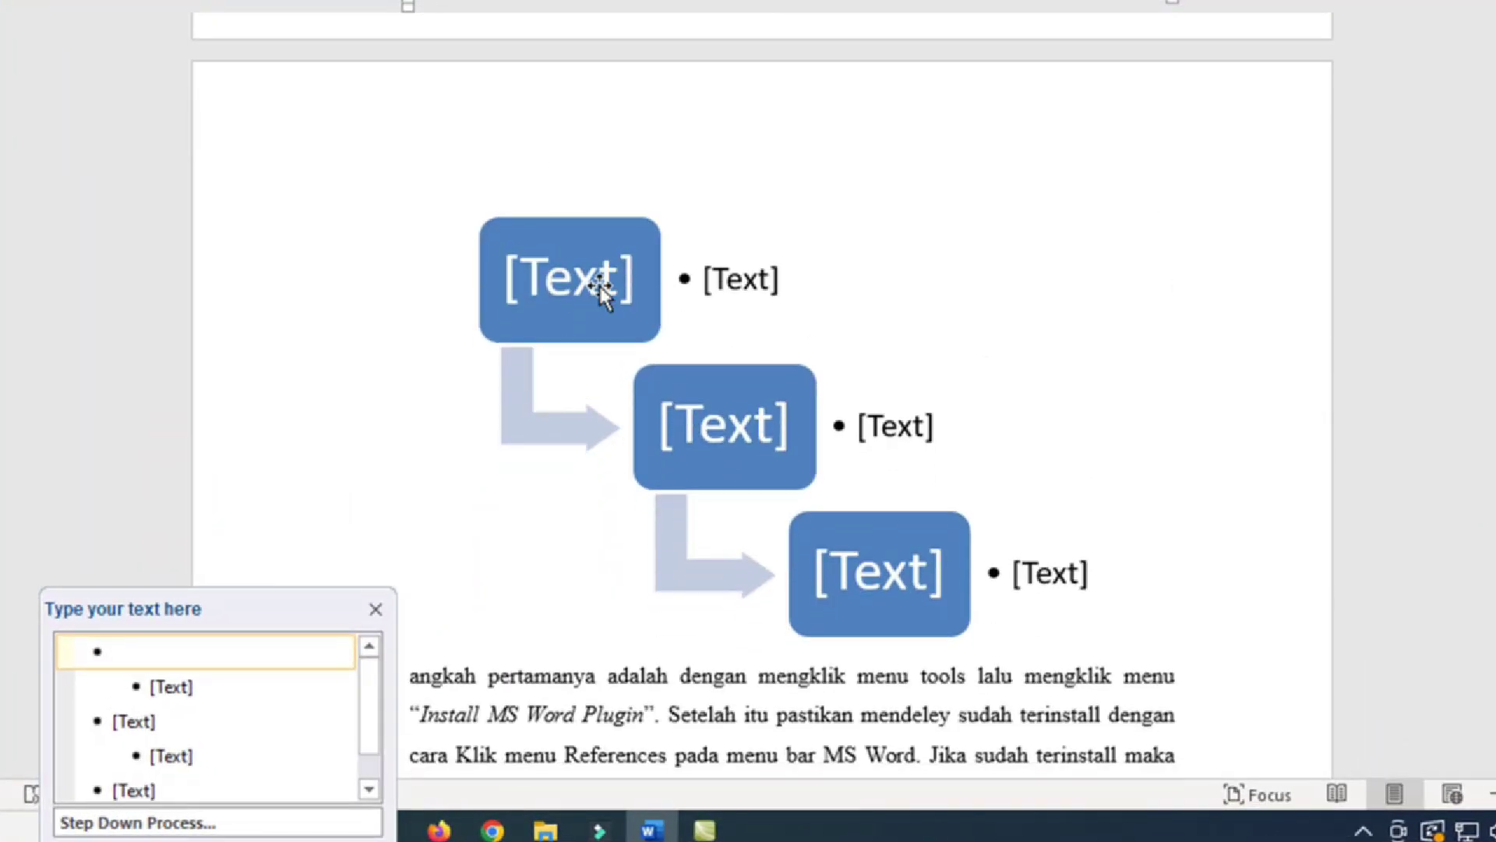
pyautogui.click(603, 292)
pyautogui.click(579, 288)
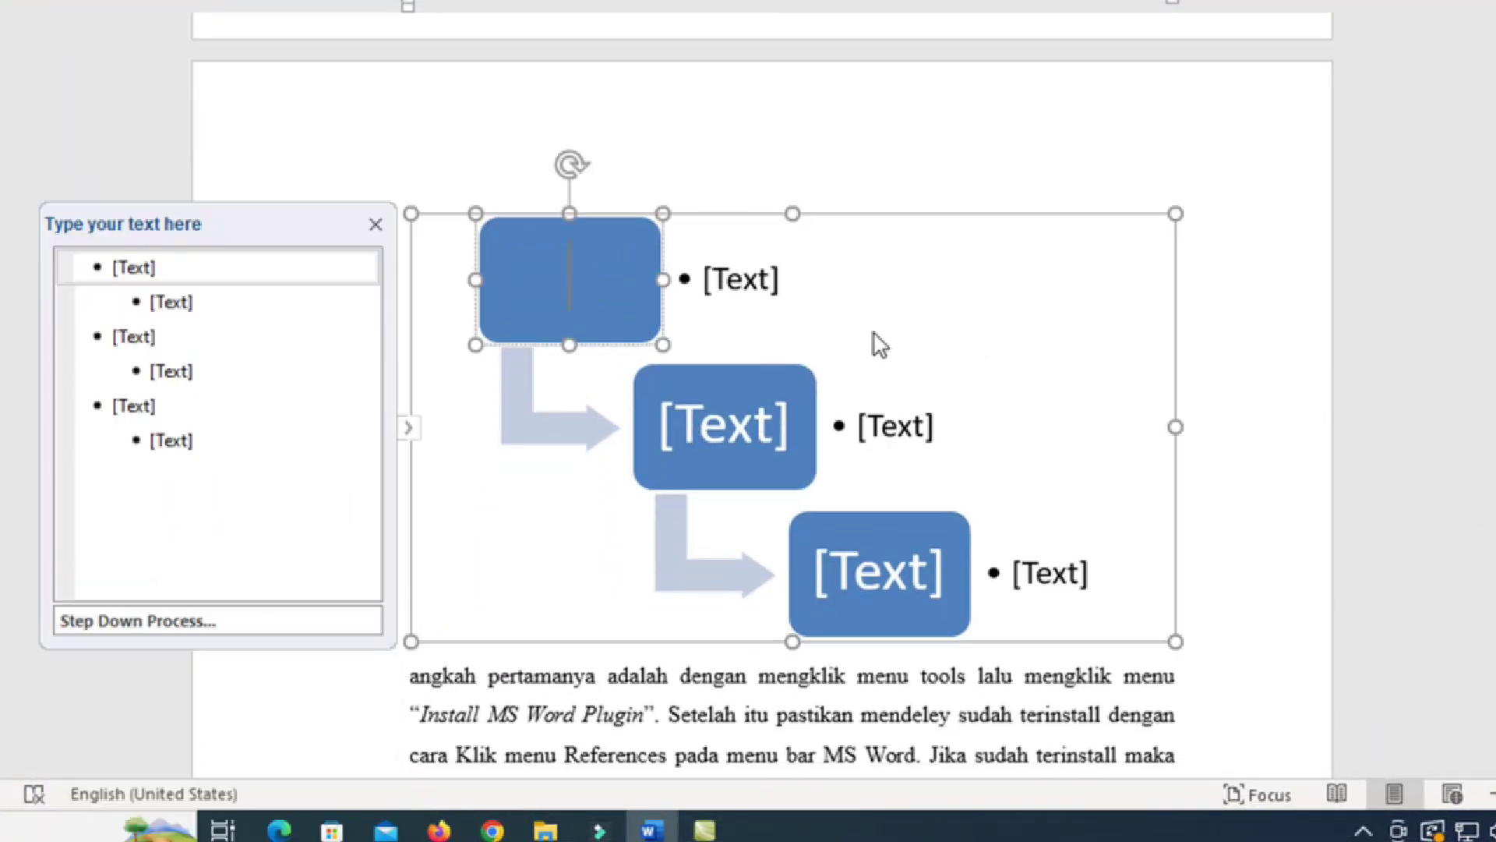
pyautogui.write('Analisis')
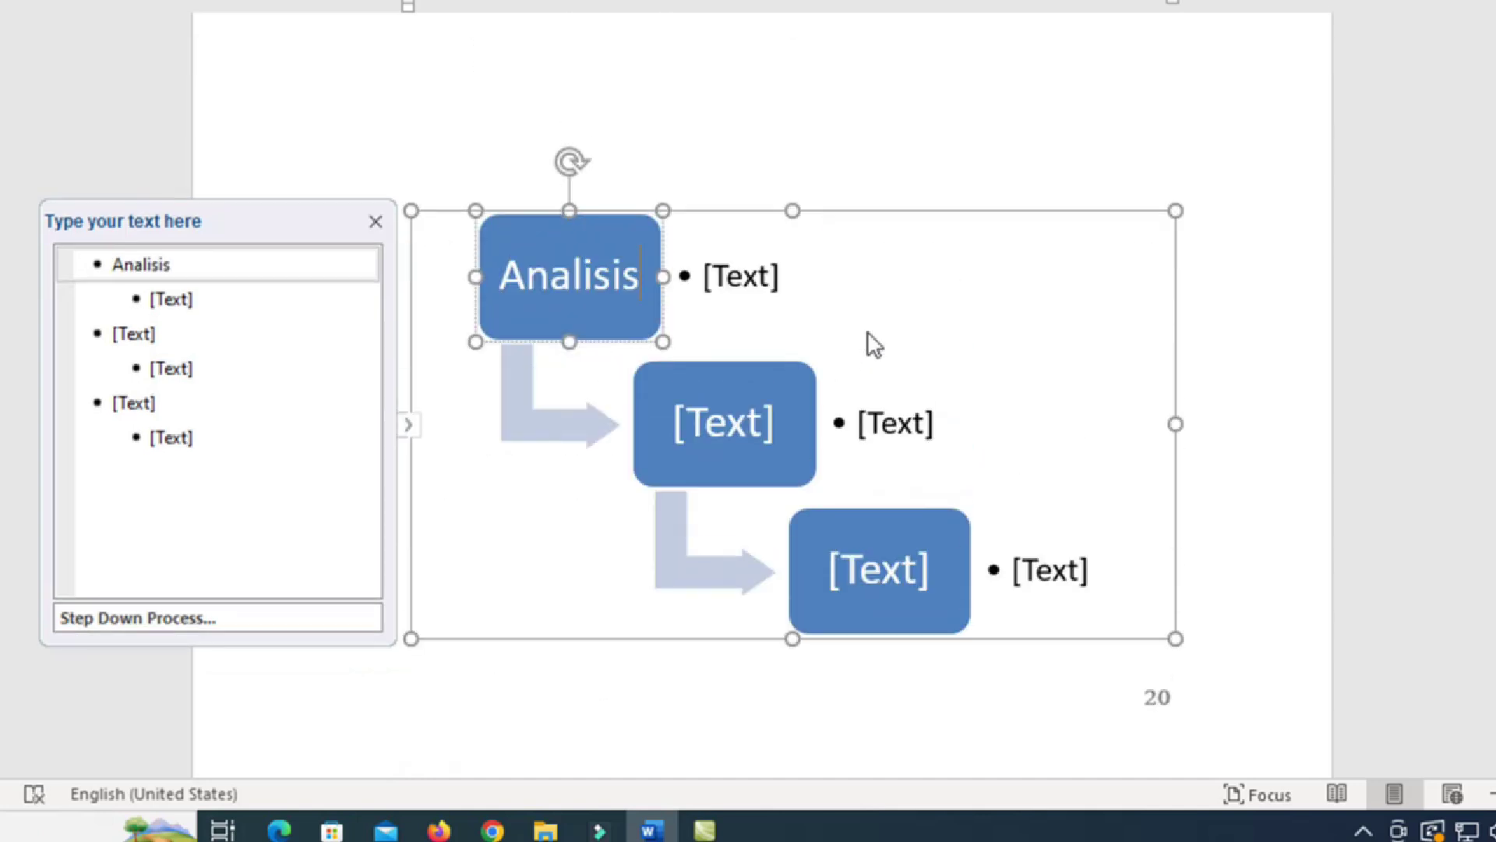
# Step: Shrink the Step Down Process graphic to about 3.7" wide and 1.3" high, and deselect it
pyautogui.click(734, 429)
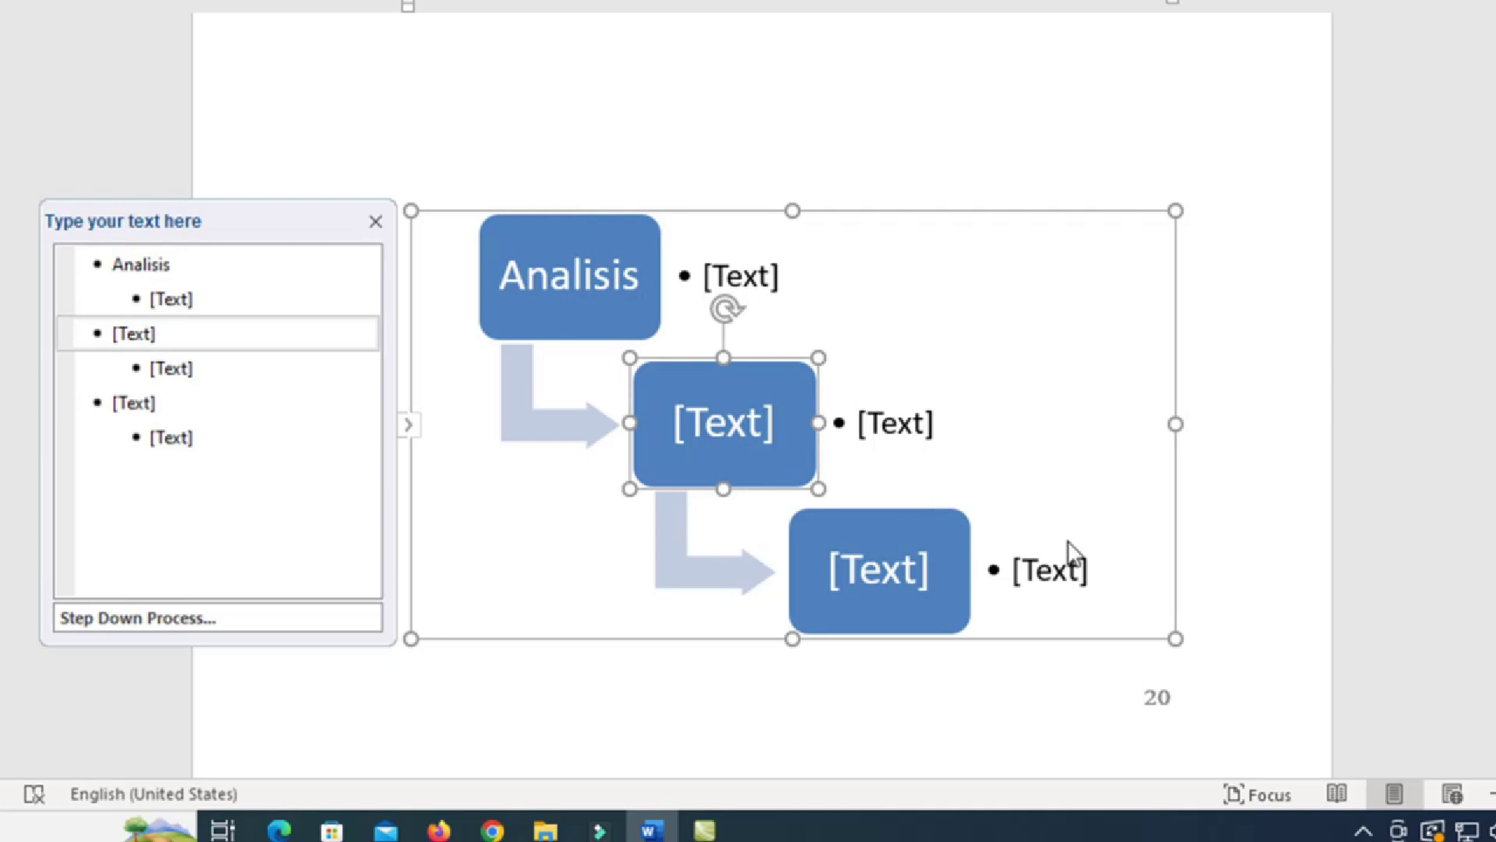
pyautogui.click(1268, 526)
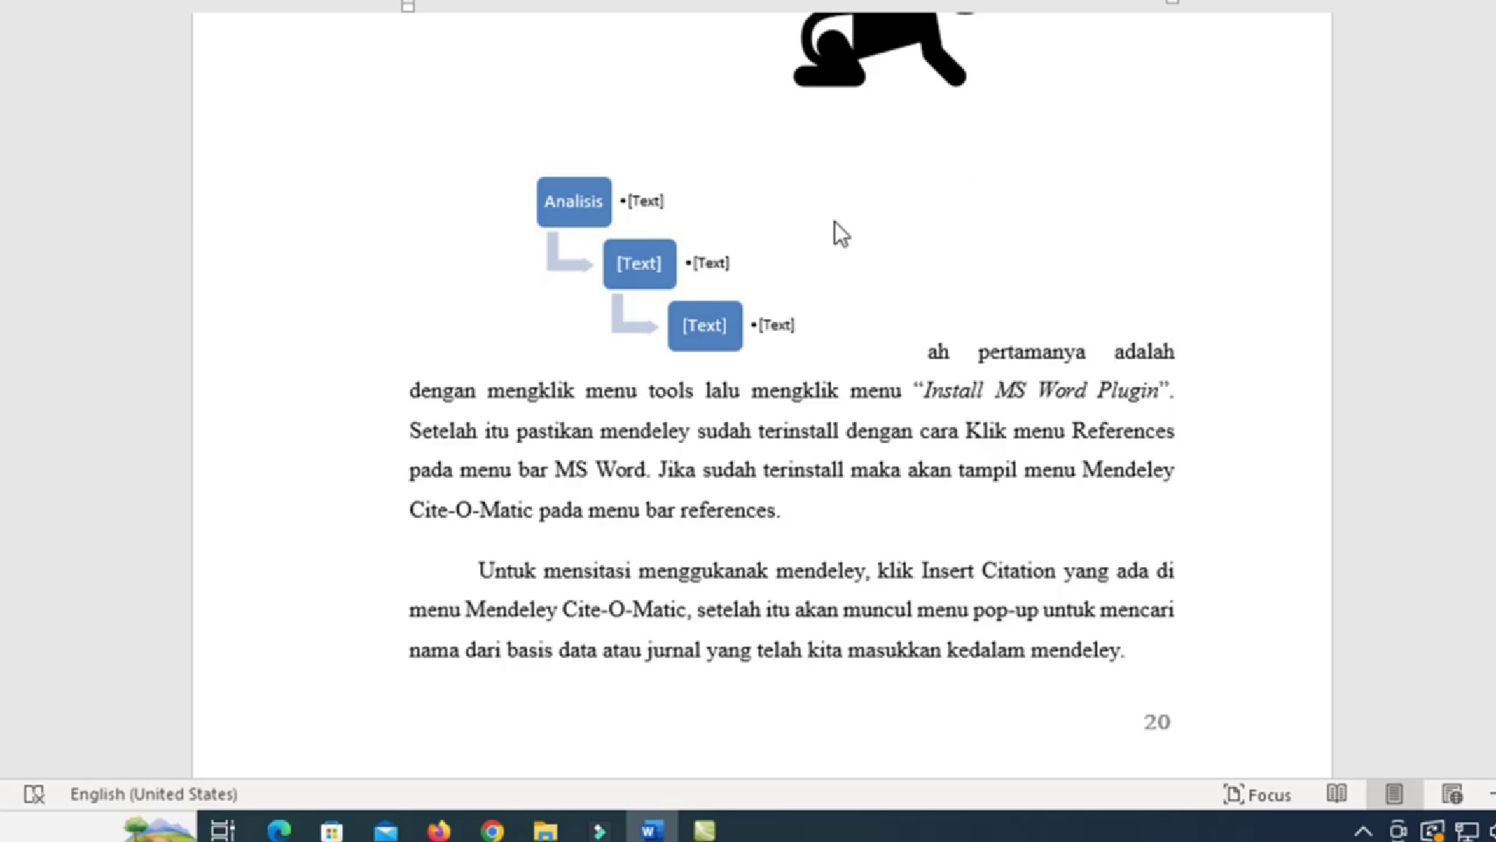
pyautogui.click(675, 248)
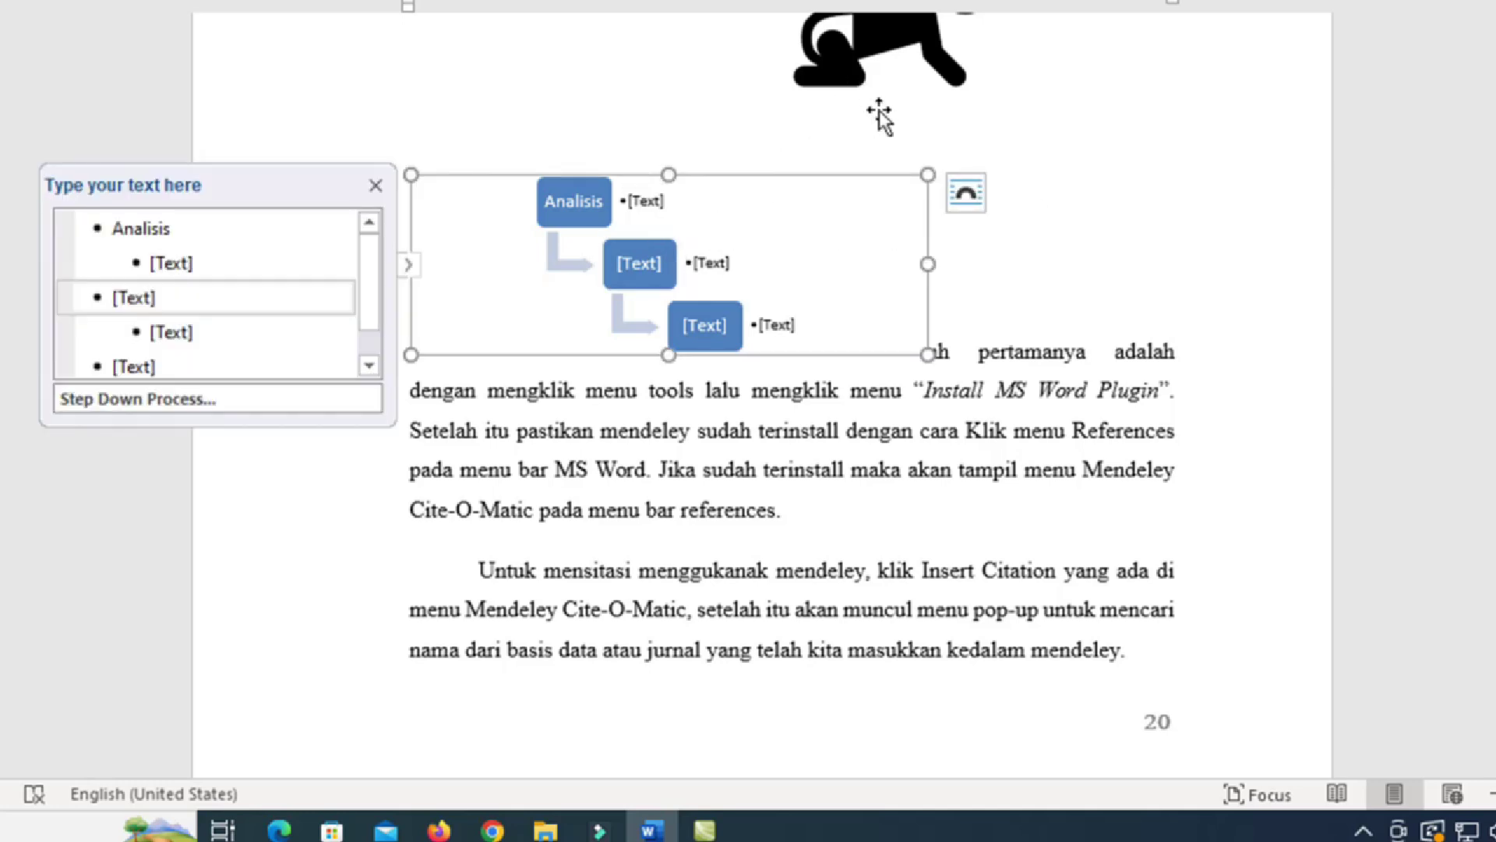
pyautogui.click(1138, 311)
# Step: Link the KATA PENGANTAR heading to the existing file 03. Logo Instagram.png in the Downloads folder
pyautogui.scroll(-3, 1146, 311)
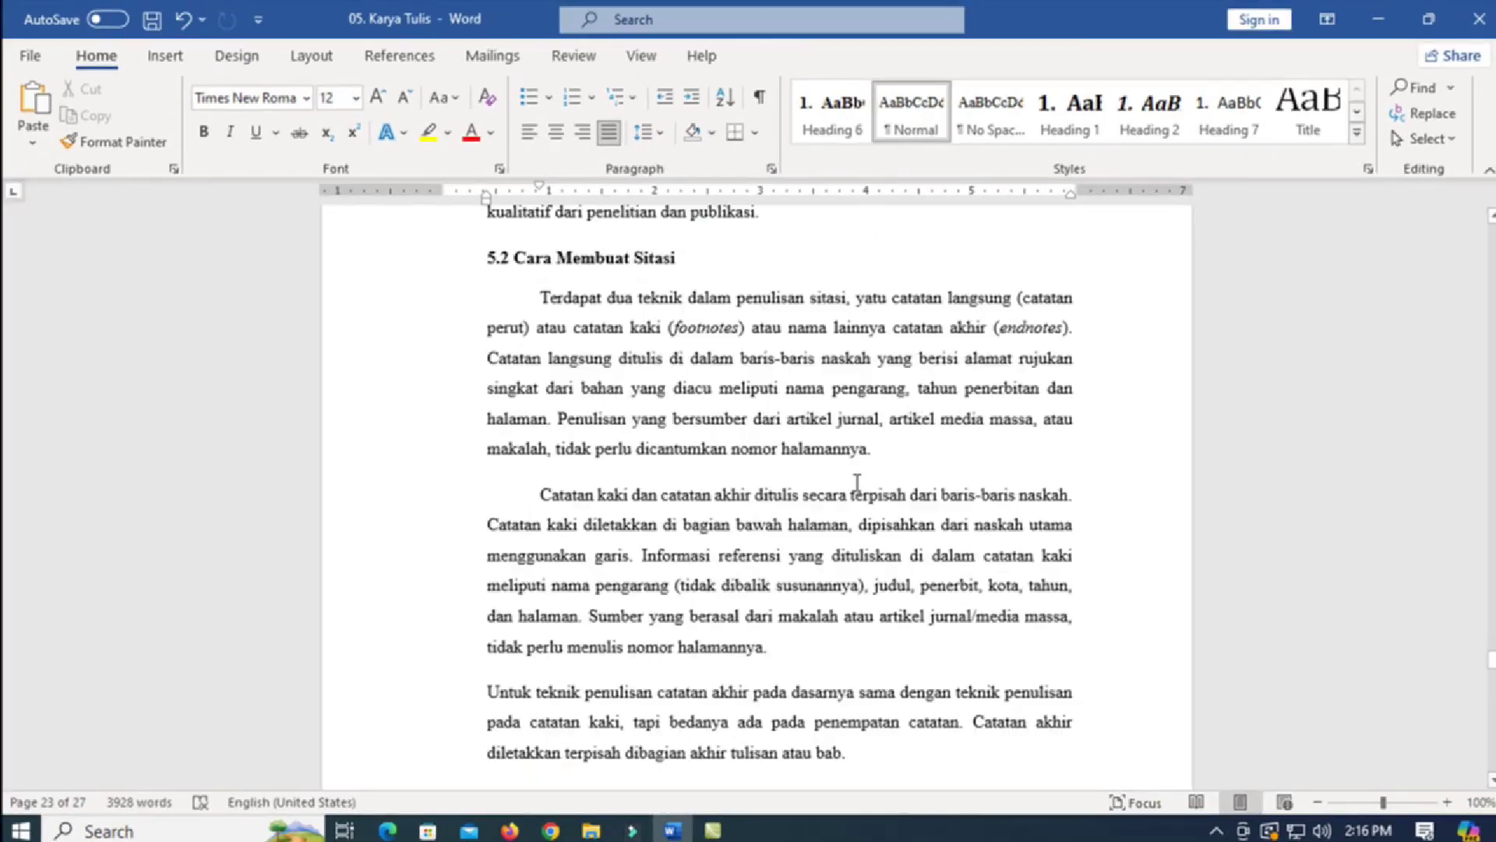
pyautogui.scroll(8, 856, 484)
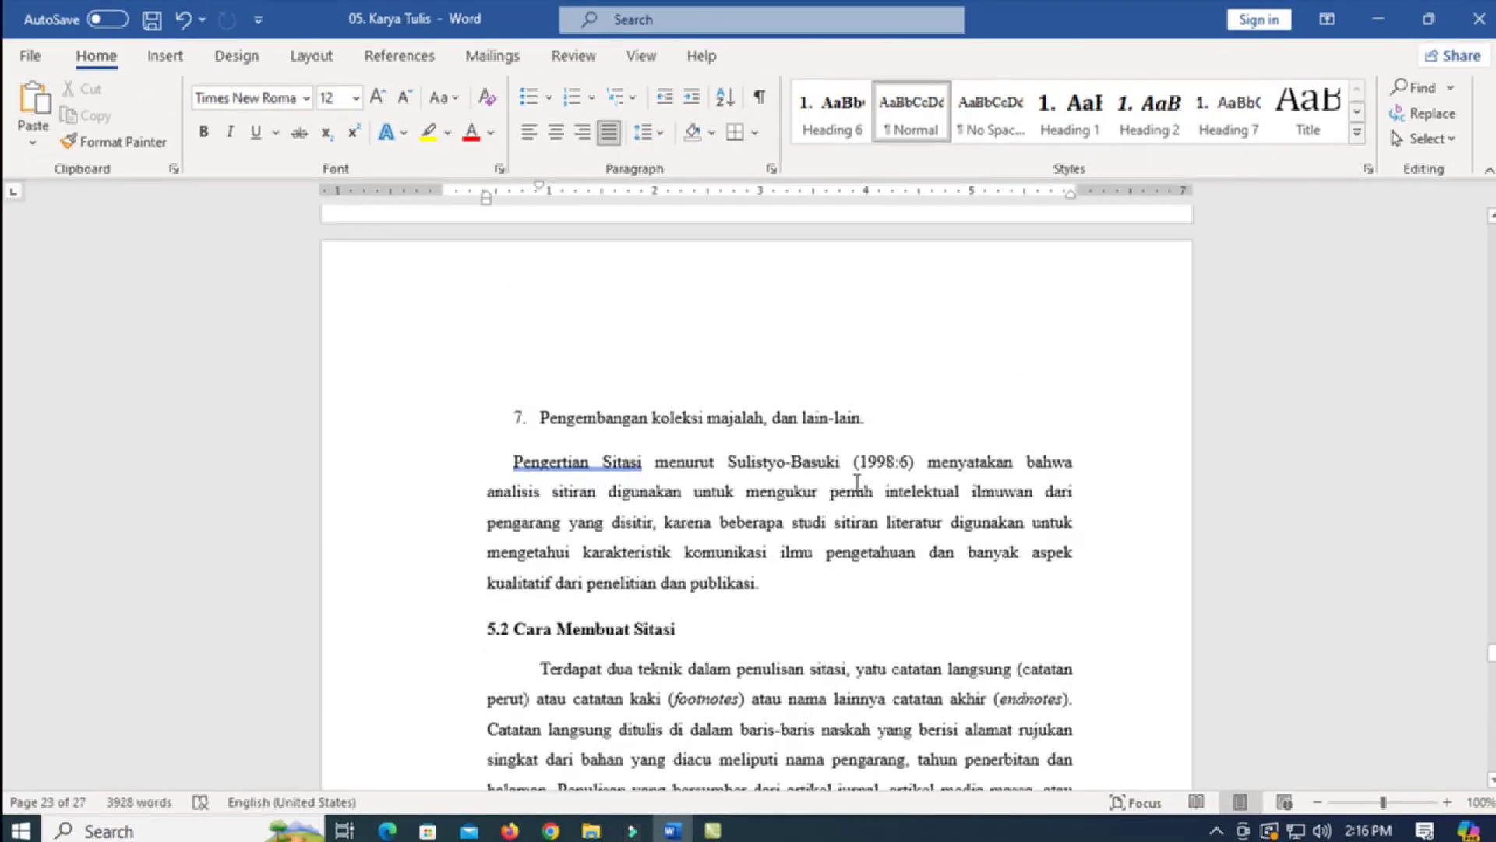
pyautogui.hotkey('ctrl', 'Home')
pyautogui.scroll(-15, 773, 518)
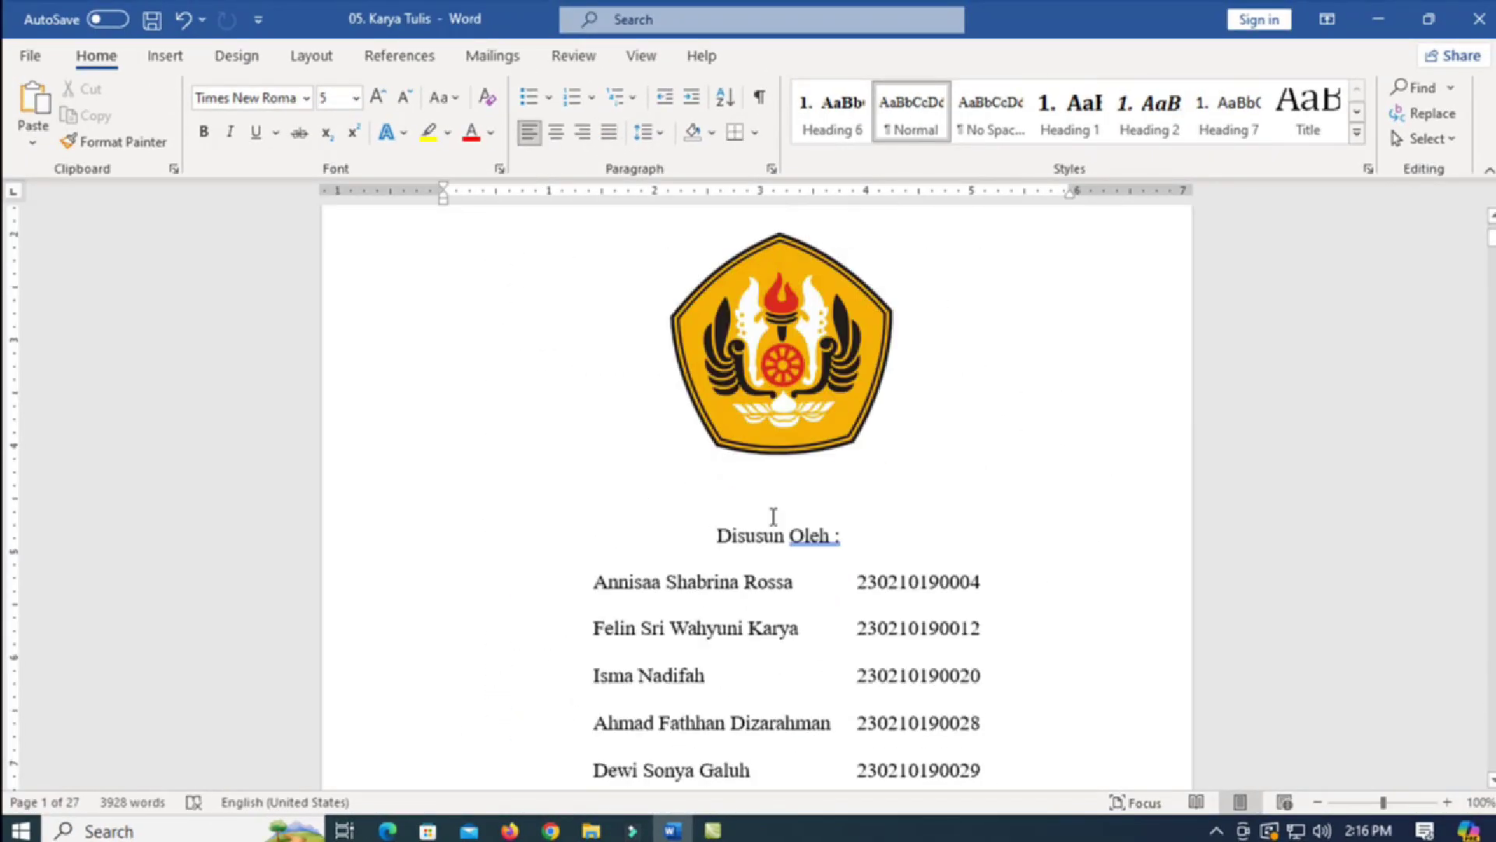
pyautogui.scroll(3, 773, 518)
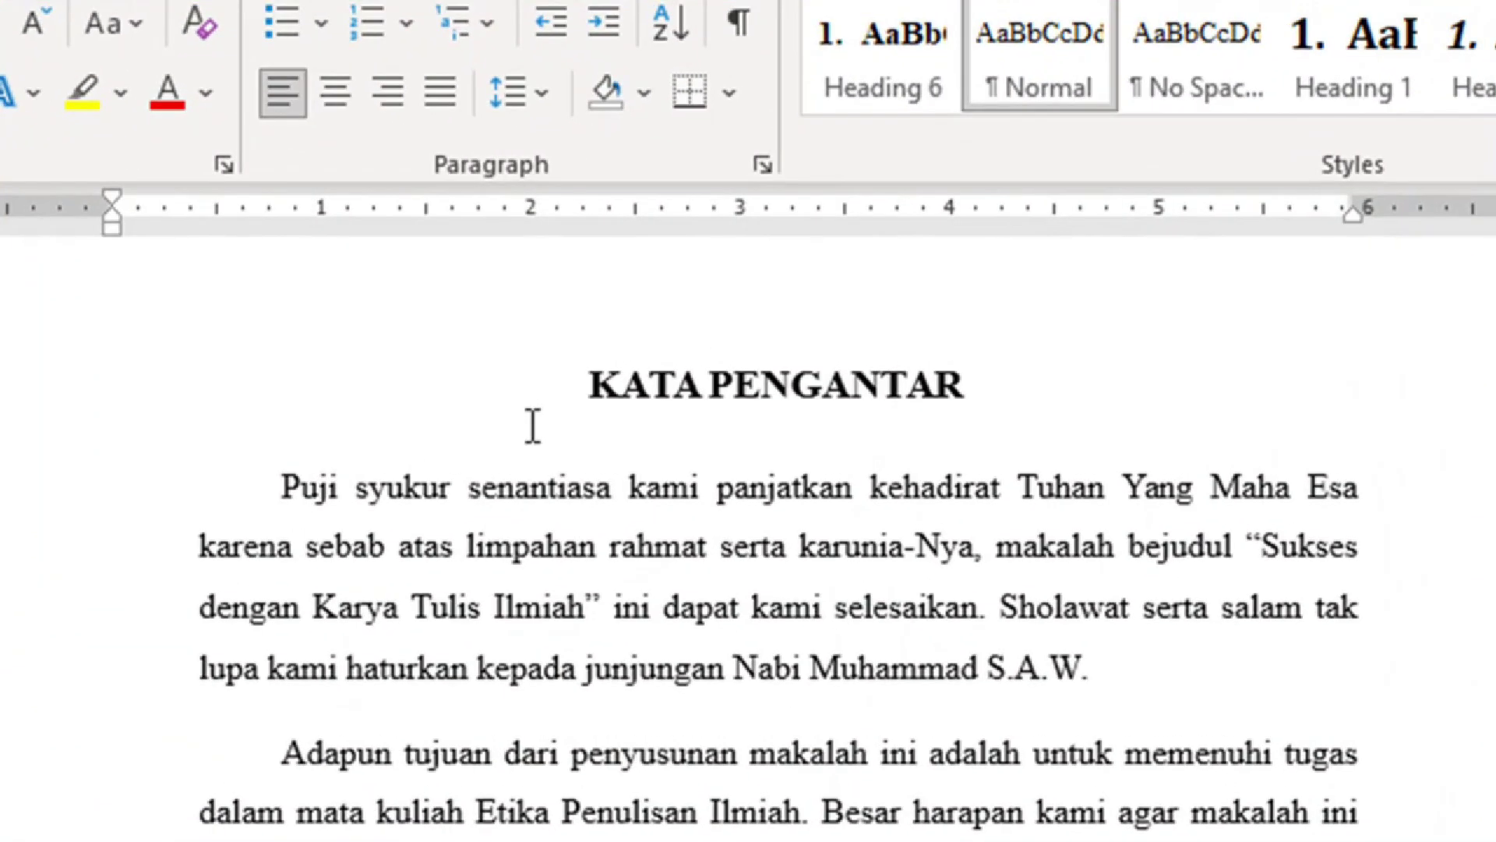
pyautogui.moveTo(593, 385); pyautogui.dragTo(958, 390)
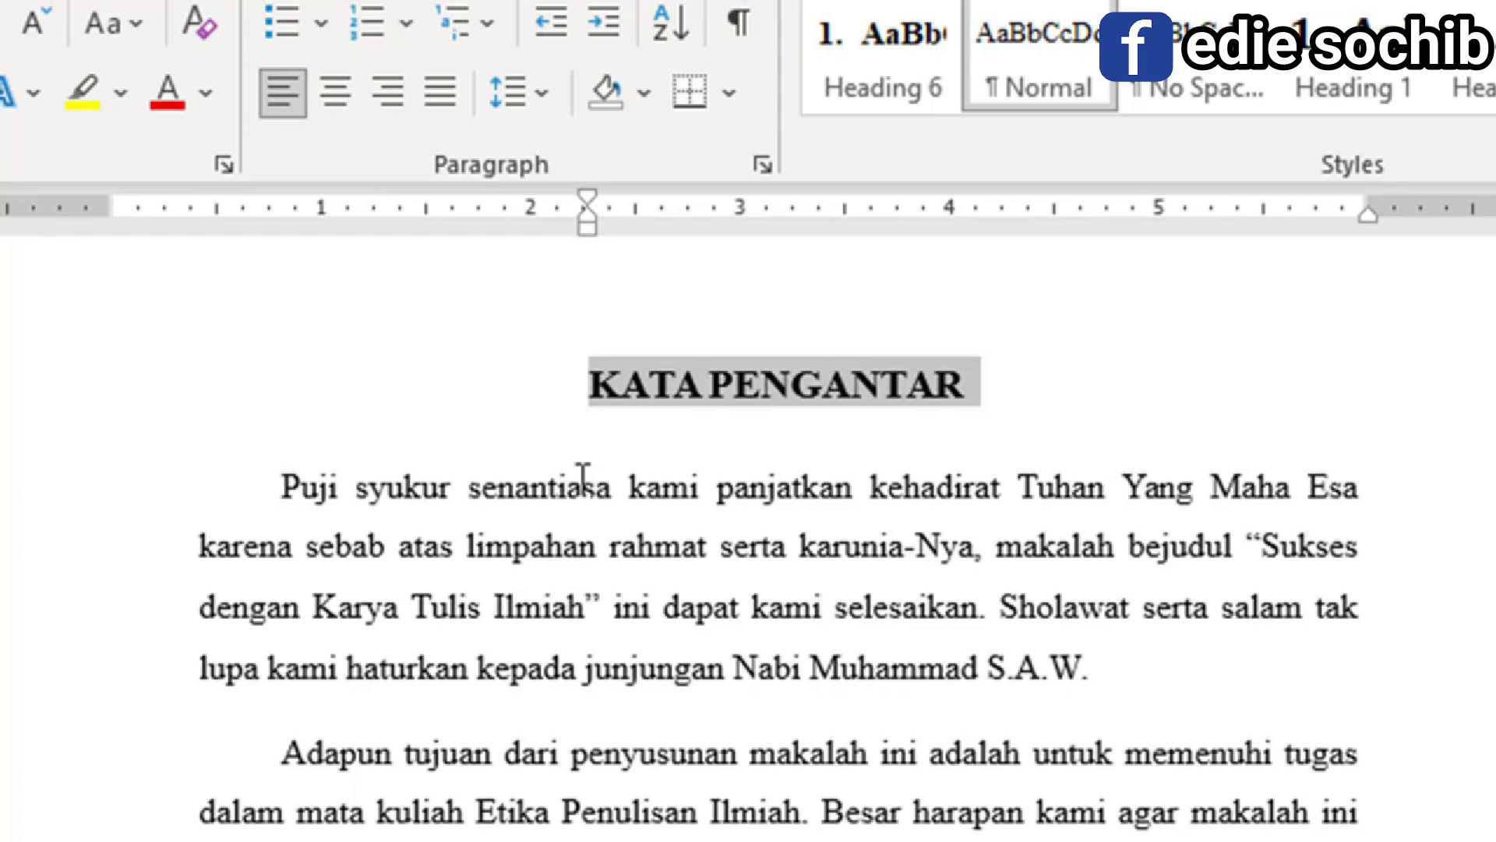
pyautogui.click(609, 385)
pyautogui.moveTo(592, 380); pyautogui.dragTo(970, 384)
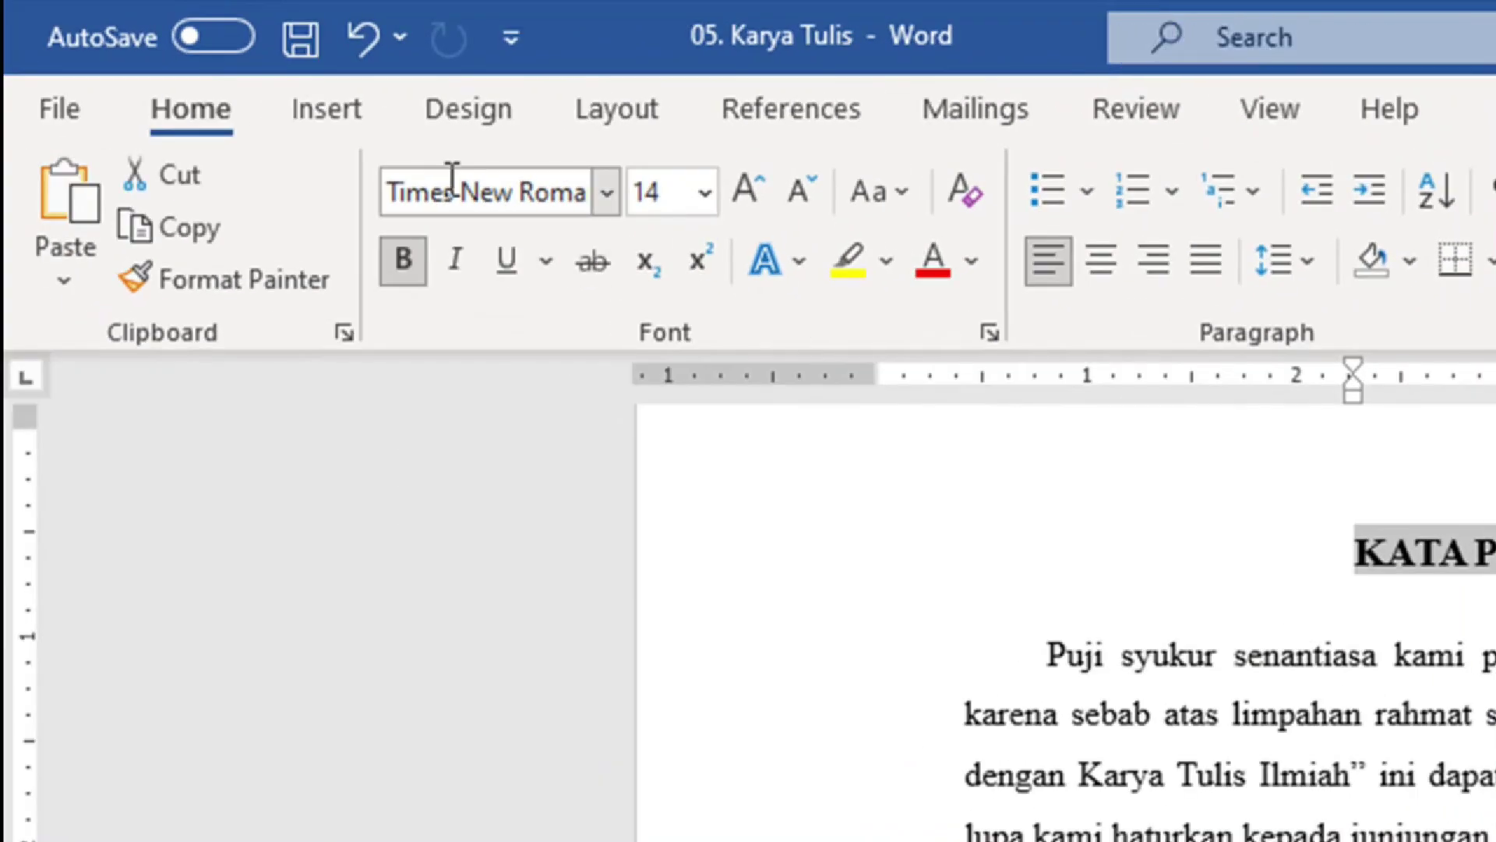
pyautogui.click(266, 95)
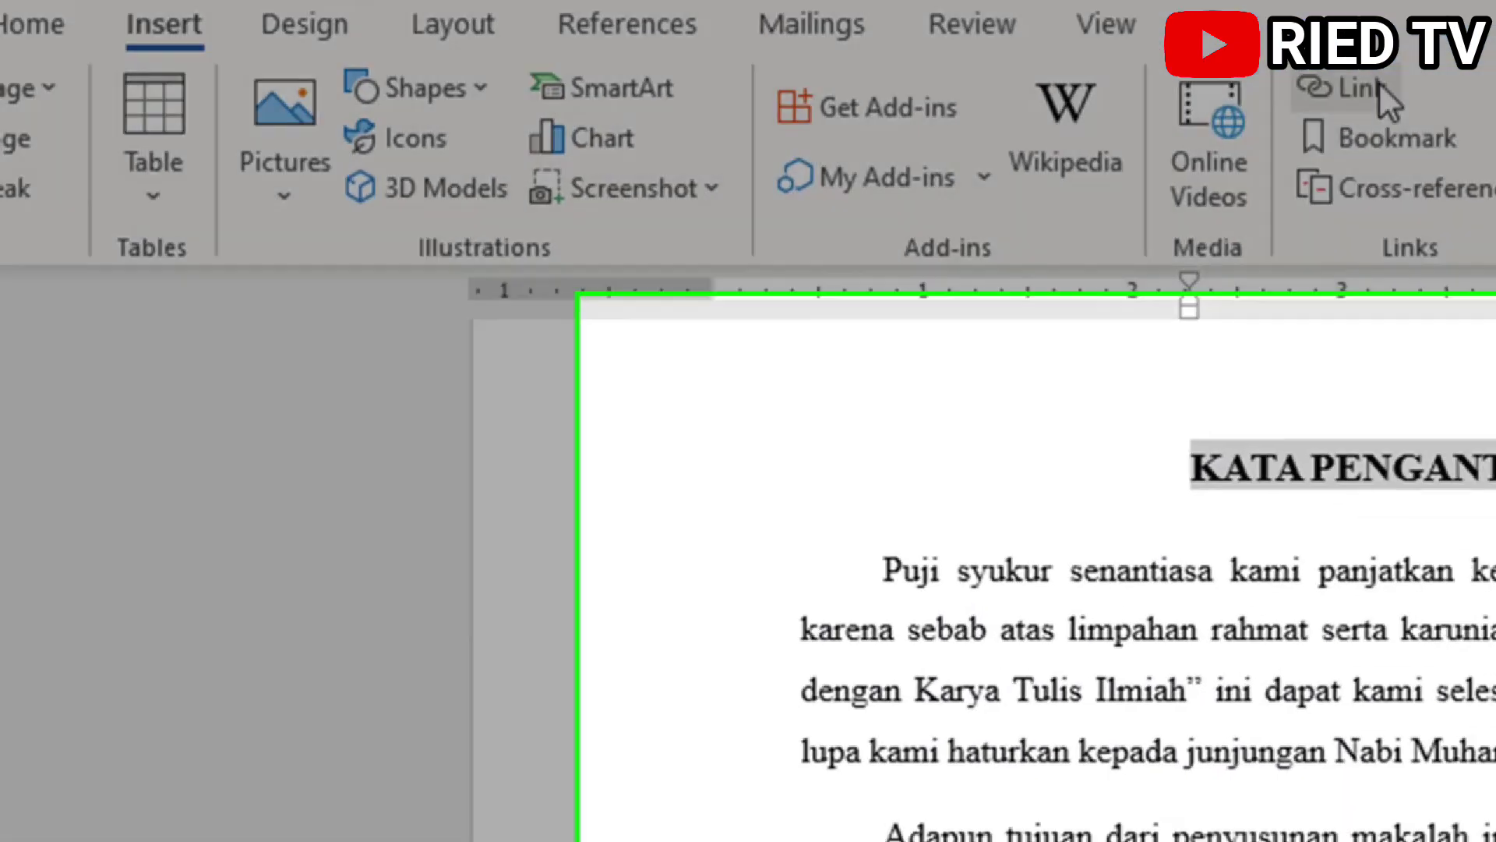
pyautogui.click(1480, 172)
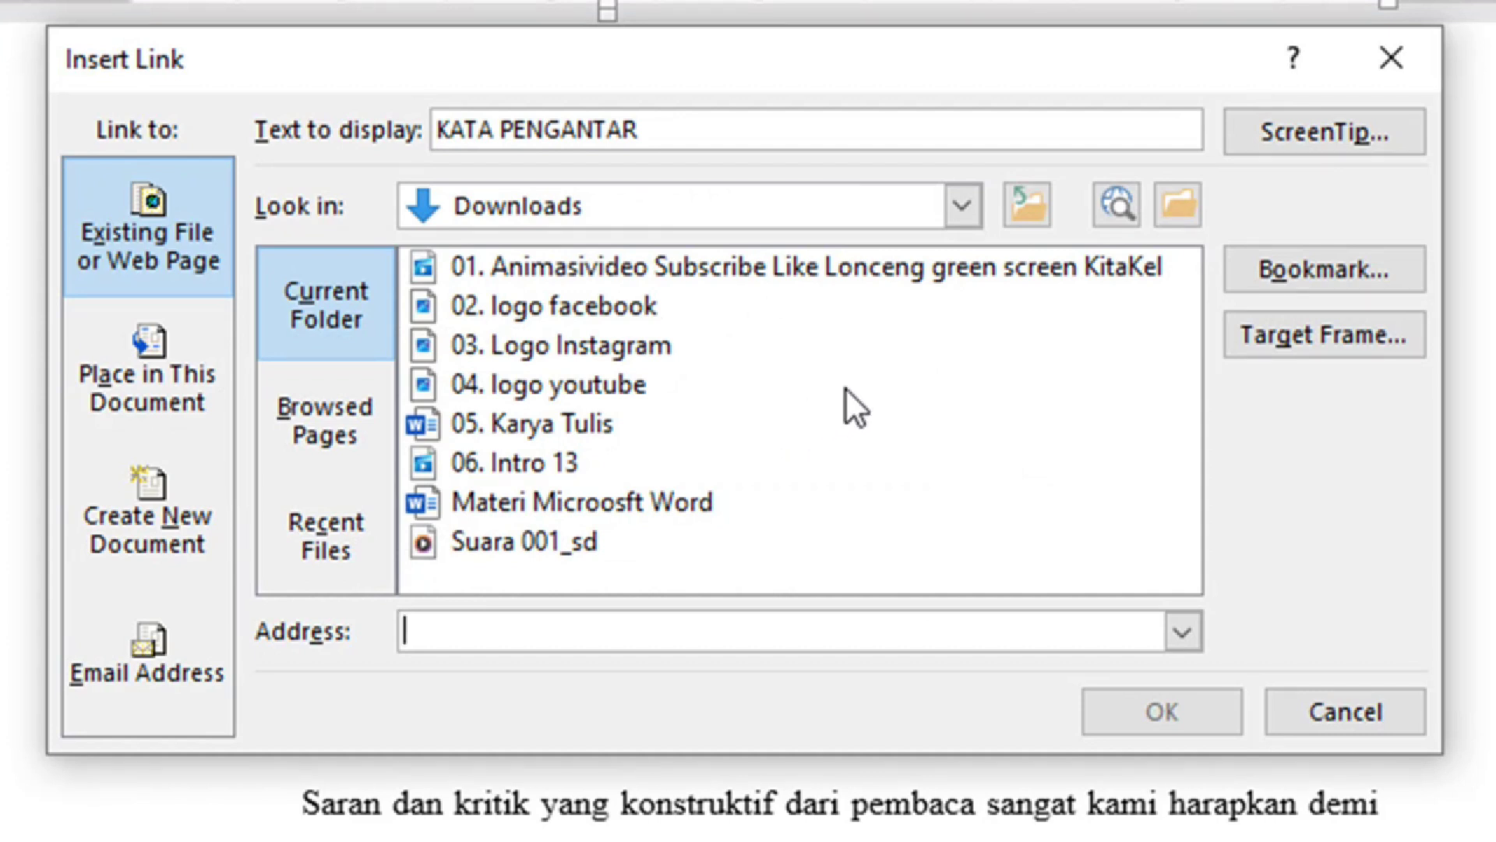
pyautogui.click(609, 344)
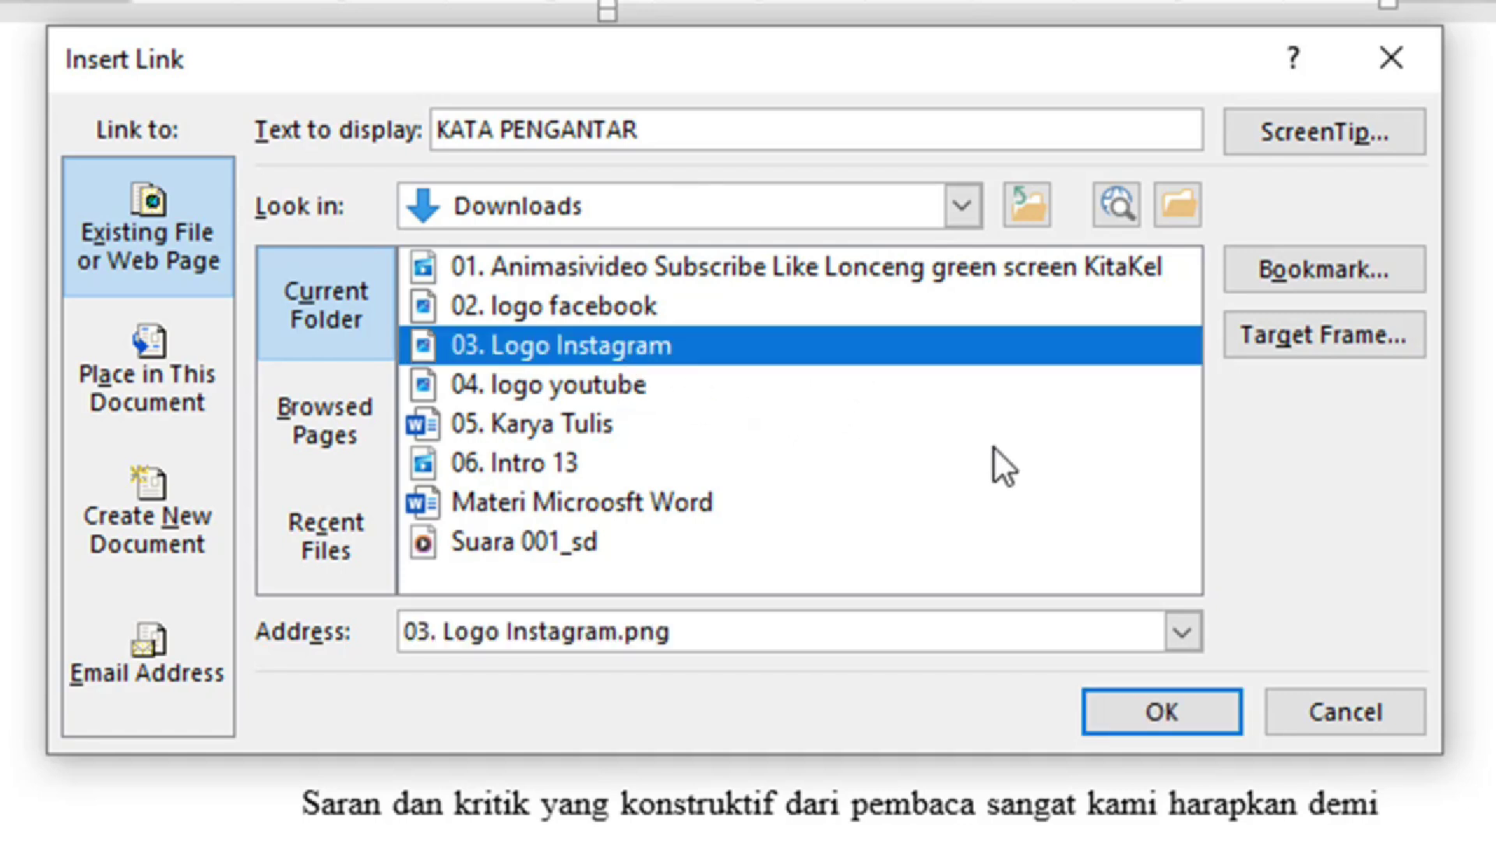
pyautogui.click(1171, 717)
pyautogui.click(1327, 409)
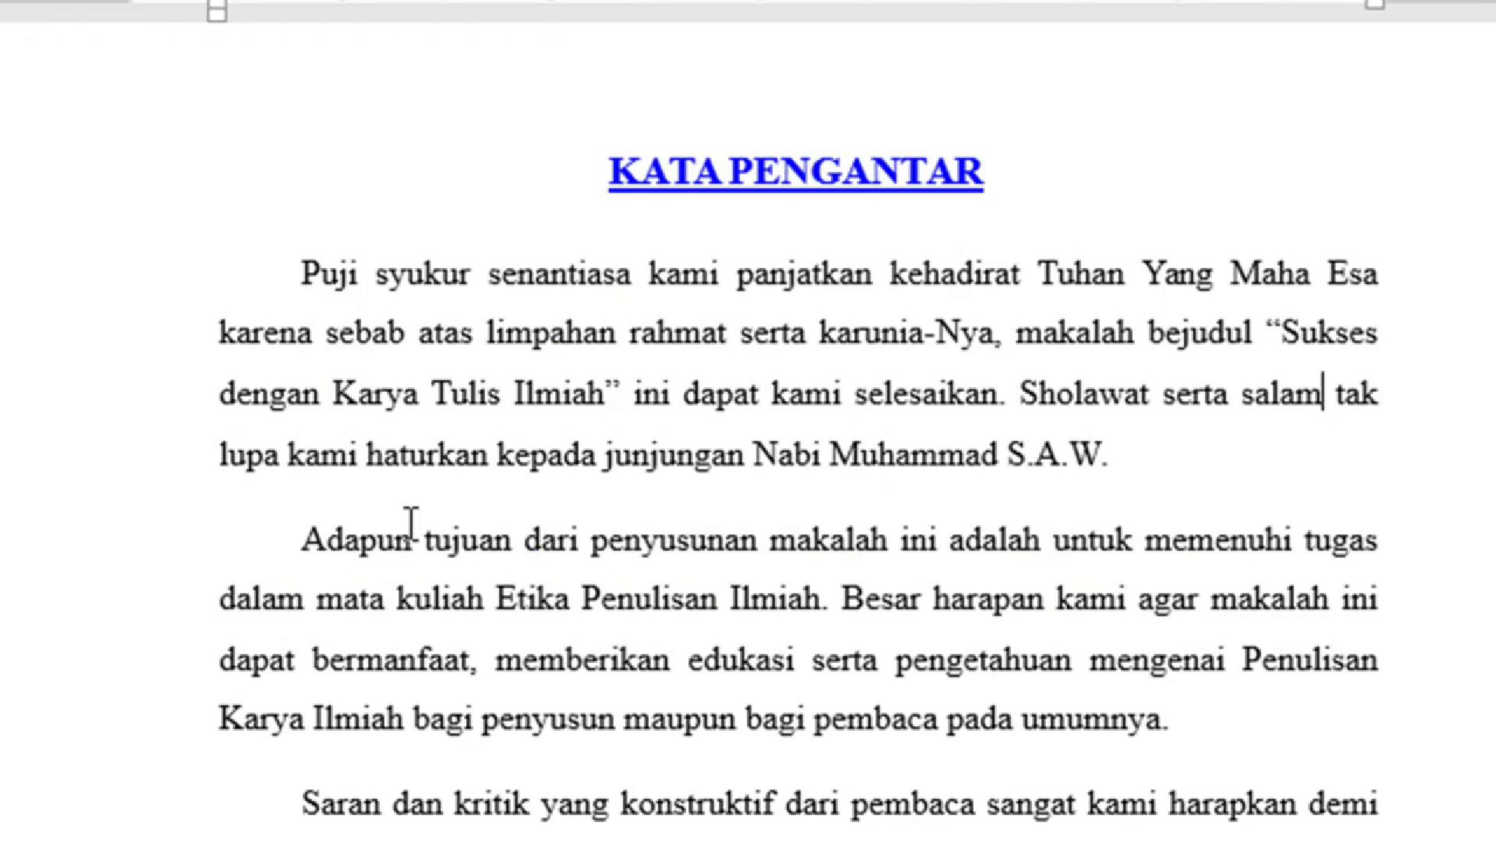
# Step: Follow the KATA PENGANTAR hyperlink, allow the image file to open, and close the picture viewer
pyautogui.scroll(-4, 895, 561)
pyautogui.scroll(4, 893, 567)
pyautogui.scroll(2, 893, 567)
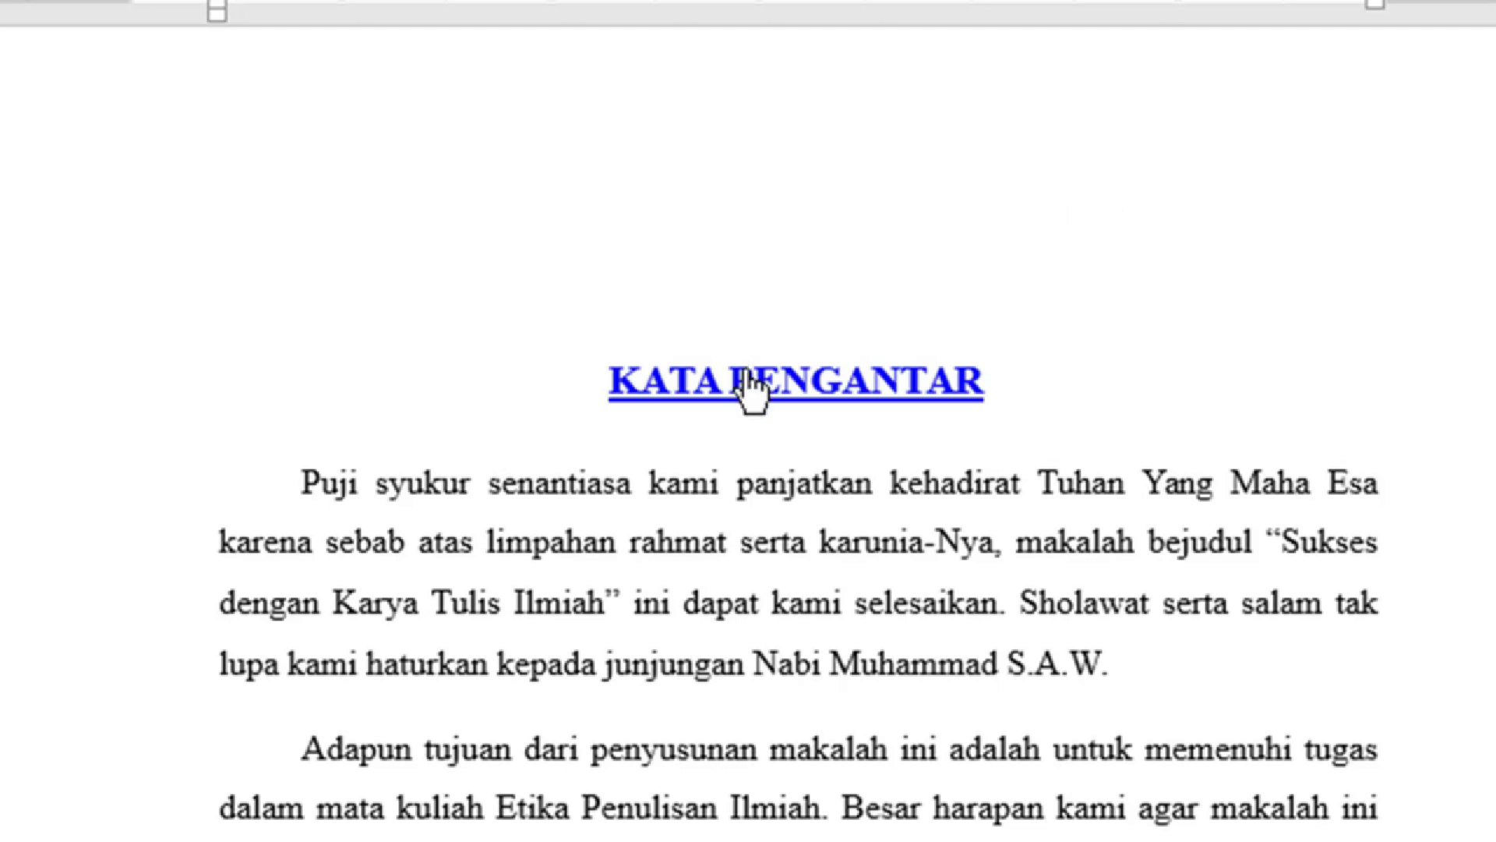
pyautogui.moveTo(780, 403)
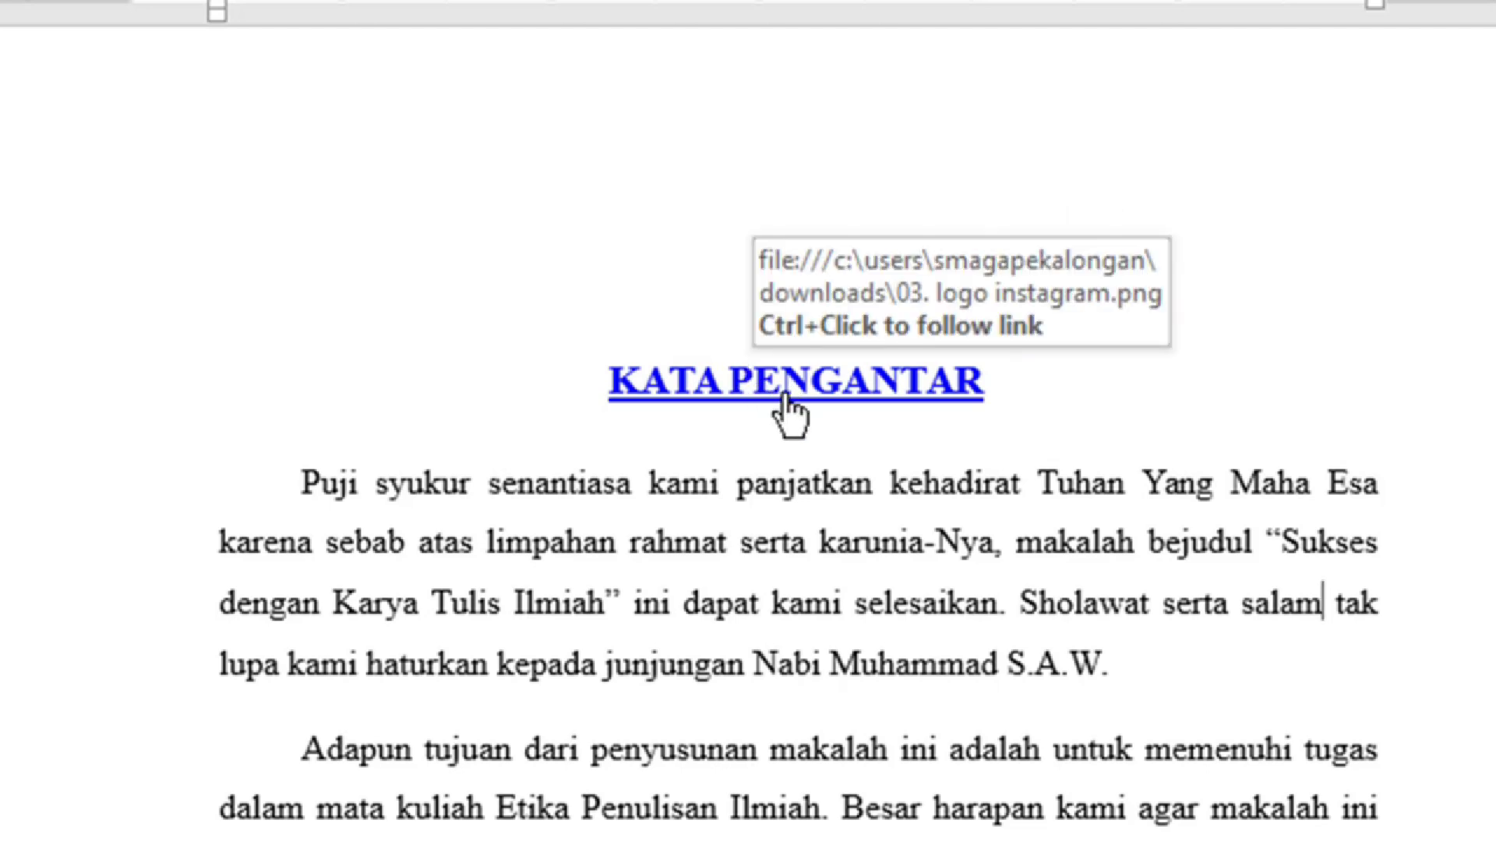
pyautogui.keyDown('ctrl'); pyautogui.click(786, 403); pyautogui.keyUp('ctrl')
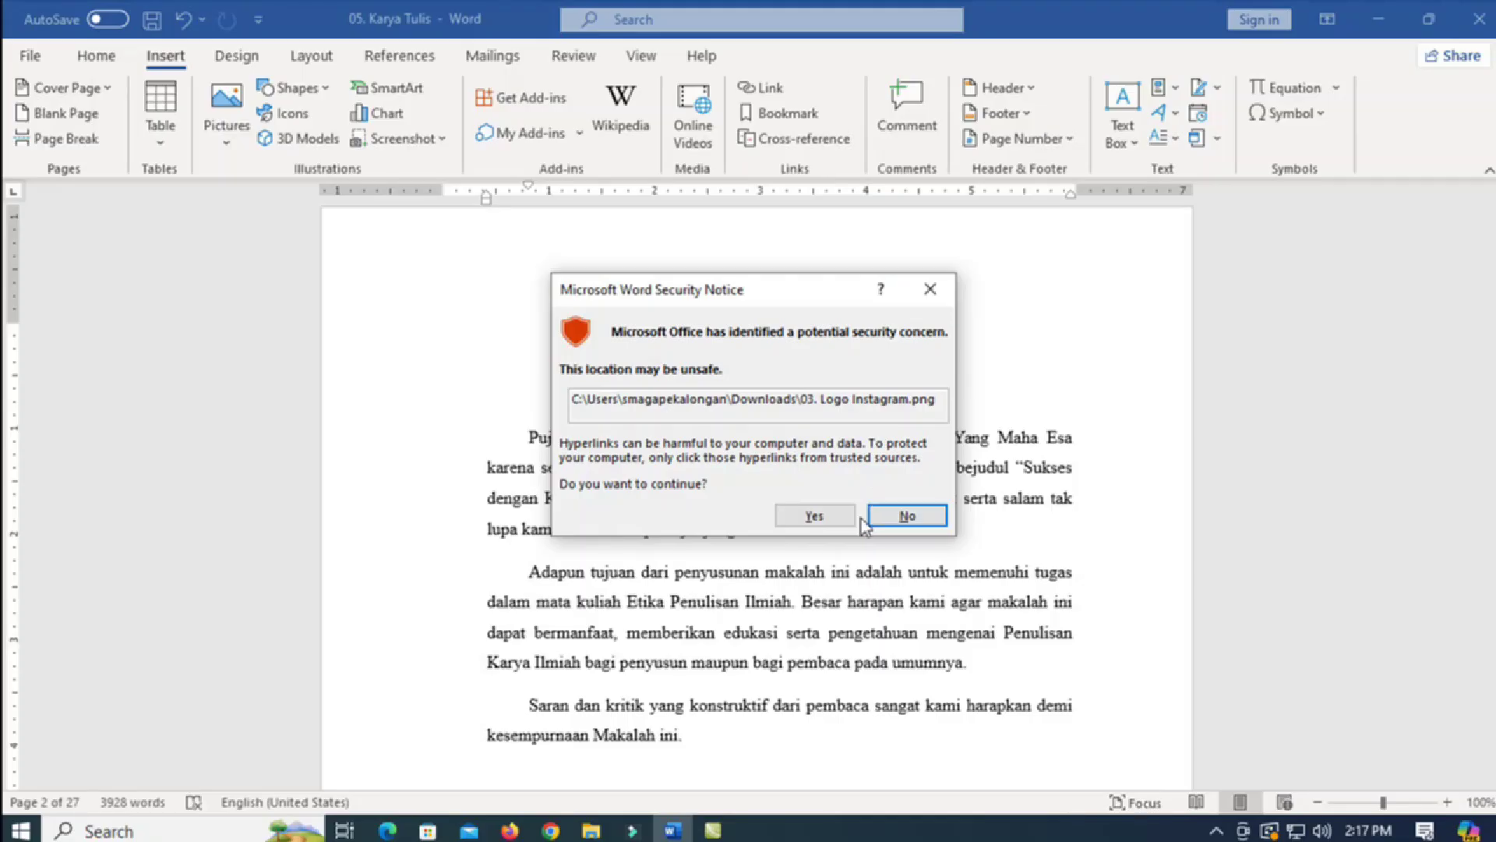
pyautogui.click(835, 516)
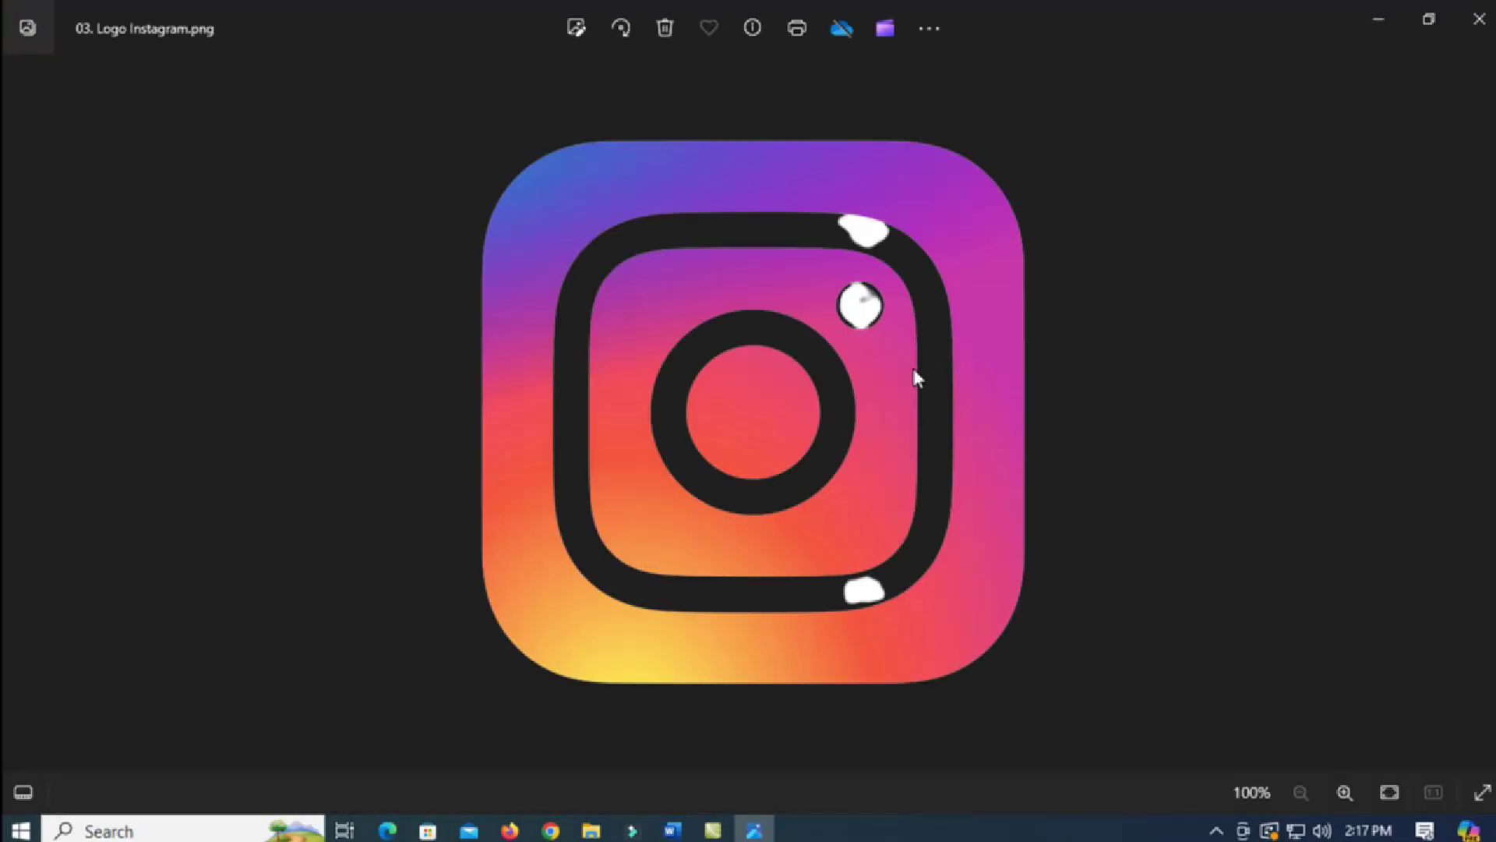
pyautogui.hotkey('alt', 'F4')
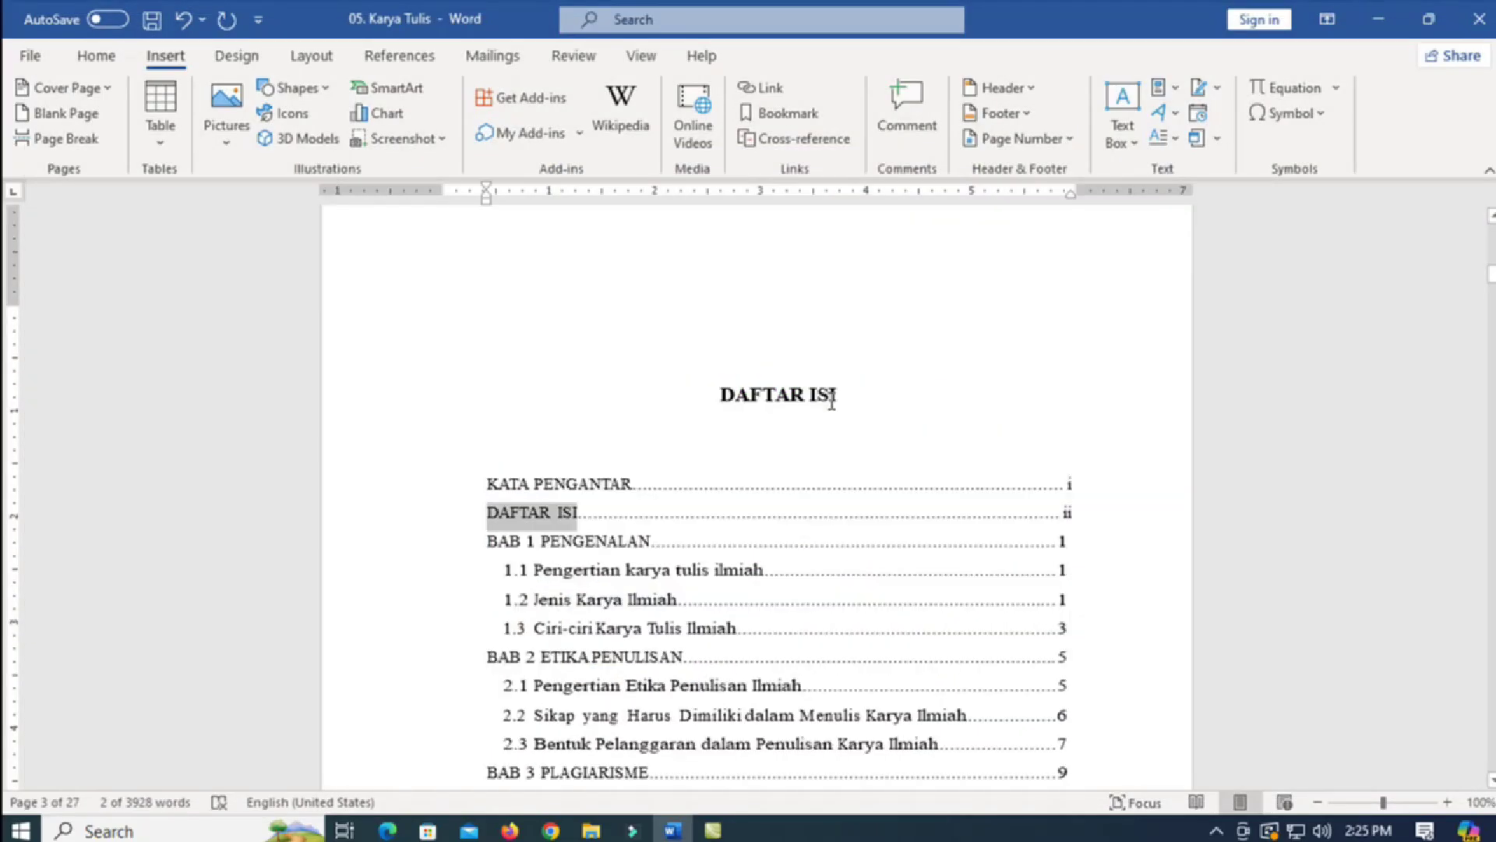
# Step: Add a bookmark named KataPengantar to the KATA PENGANTAR heading on the preface page
pyautogui.scroll(-3, 818, 413)
pyautogui.scroll(2, 783, 439)
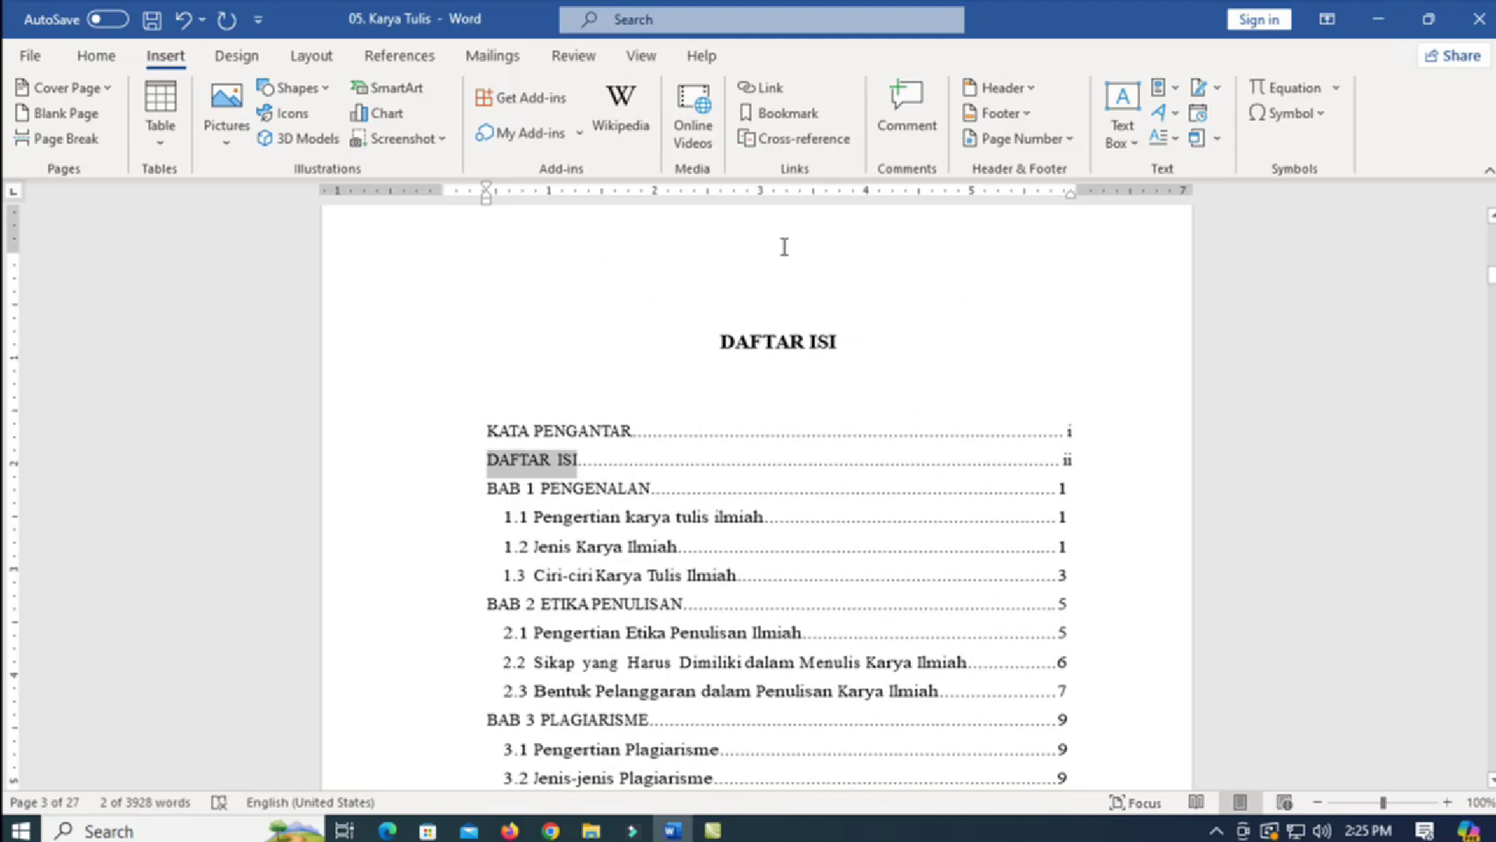
pyautogui.click(541, 437)
pyautogui.scroll(7, 780, 397)
pyautogui.scroll(8, 803, 366)
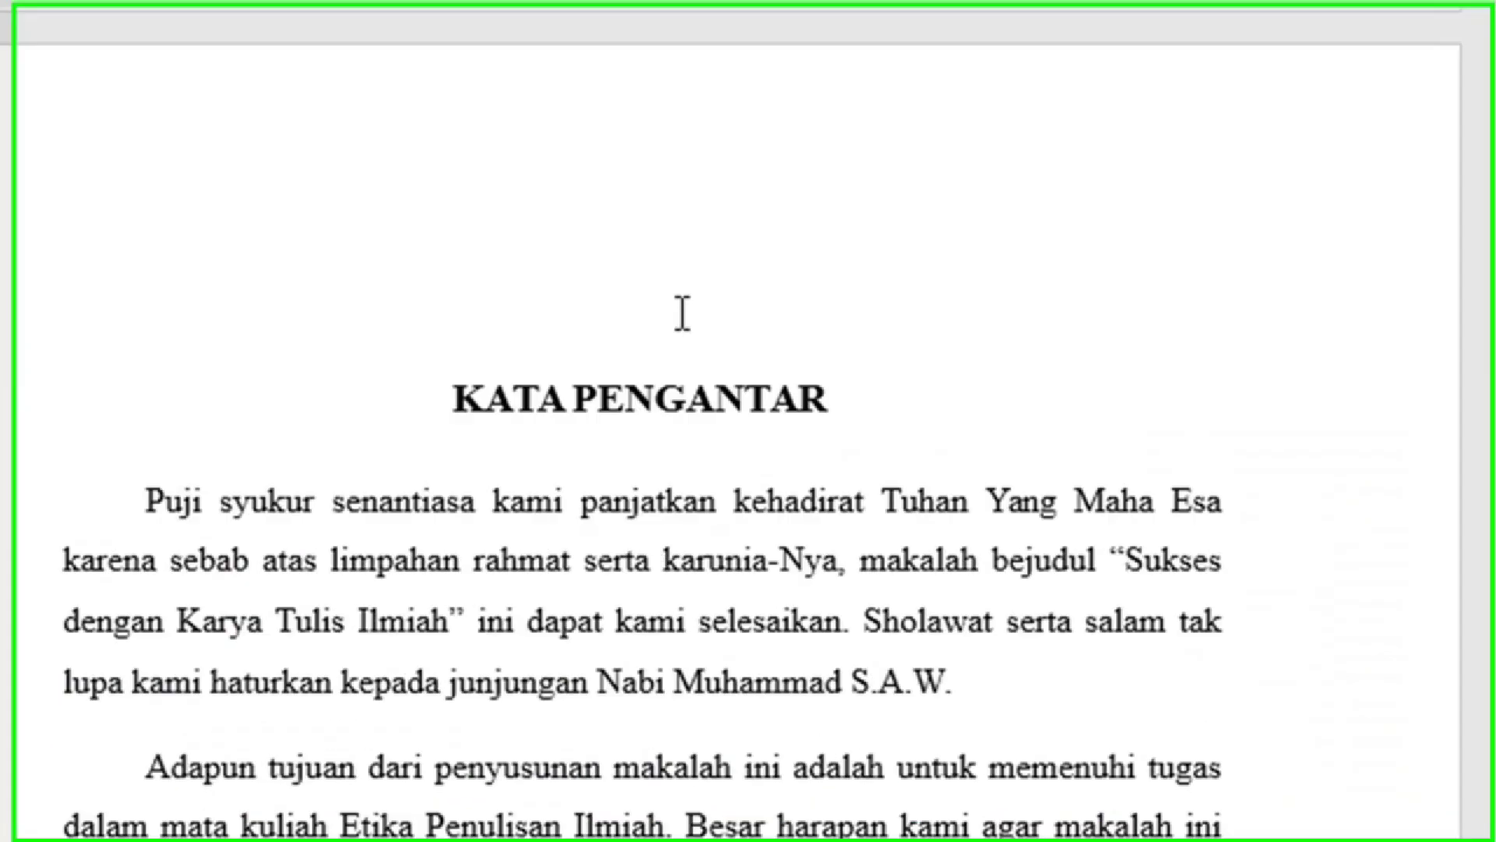
pyautogui.moveTo(452, 397); pyautogui.dragTo(789, 399)
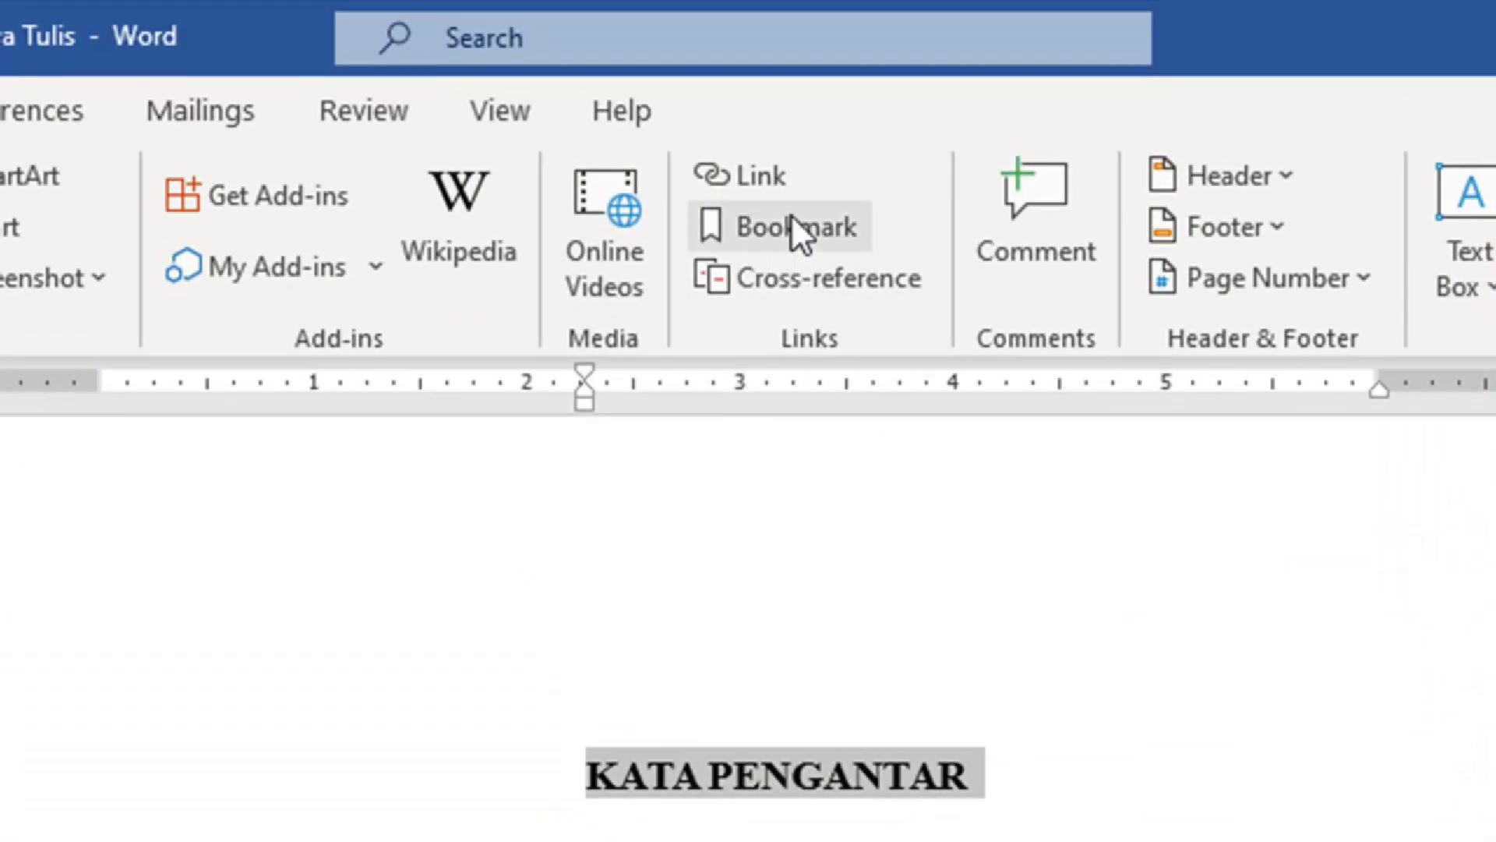
pyautogui.click(791, 222)
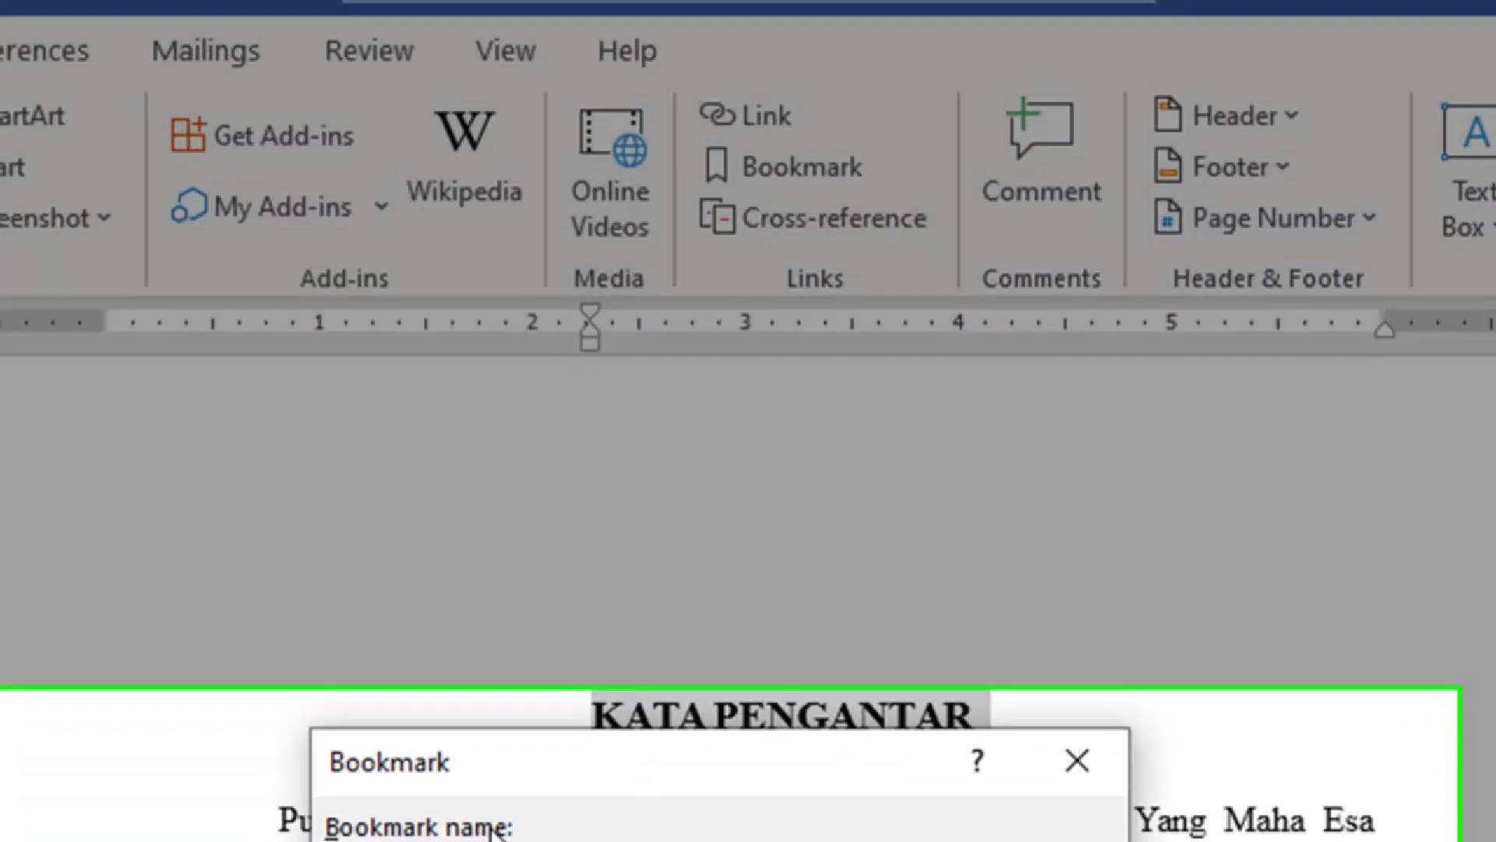
pyautogui.write('KataPengantar')
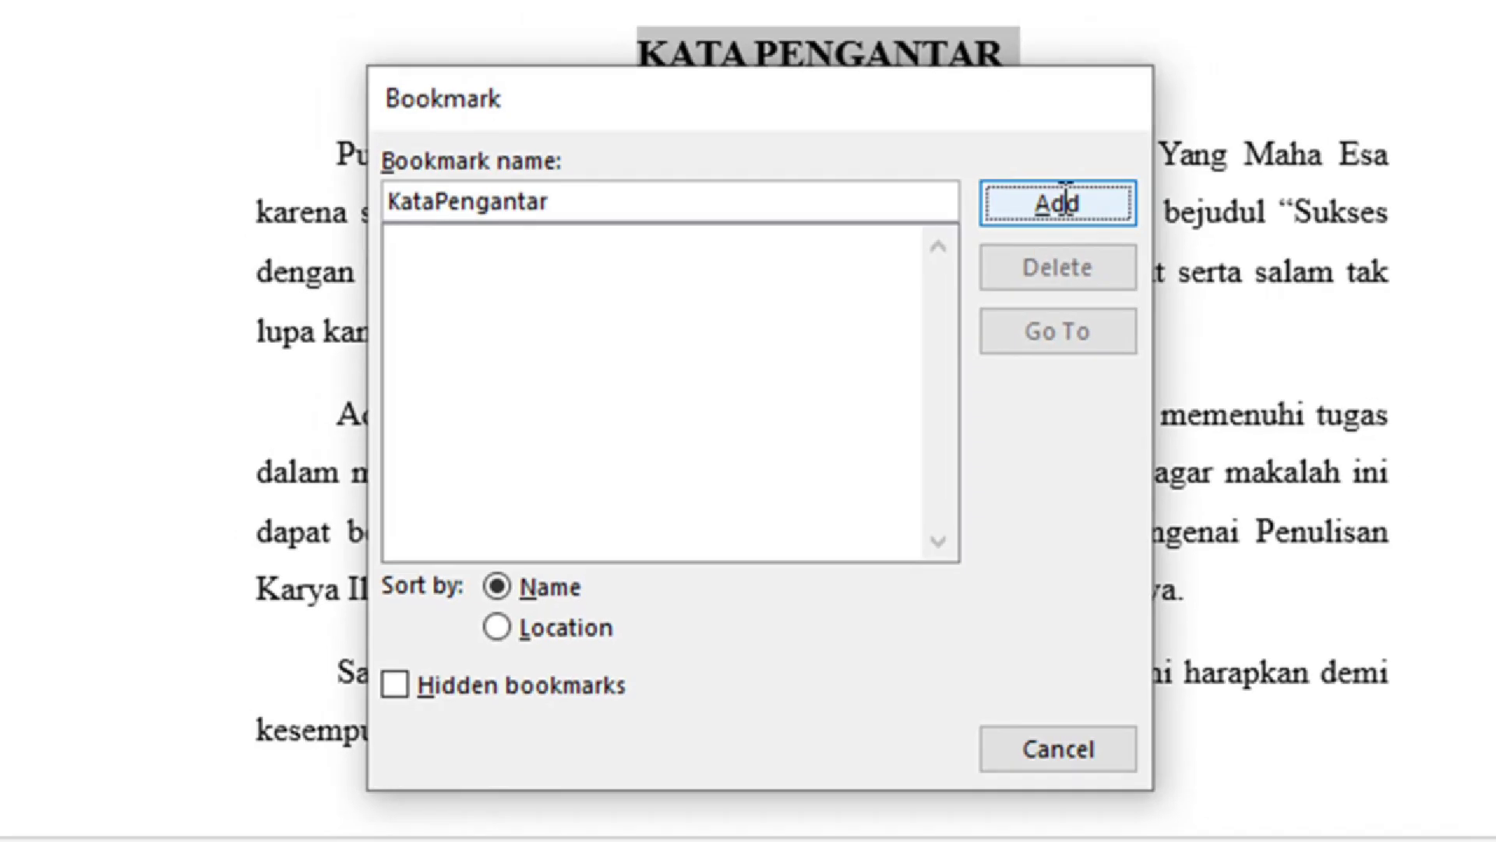
pyautogui.click(1064, 187)
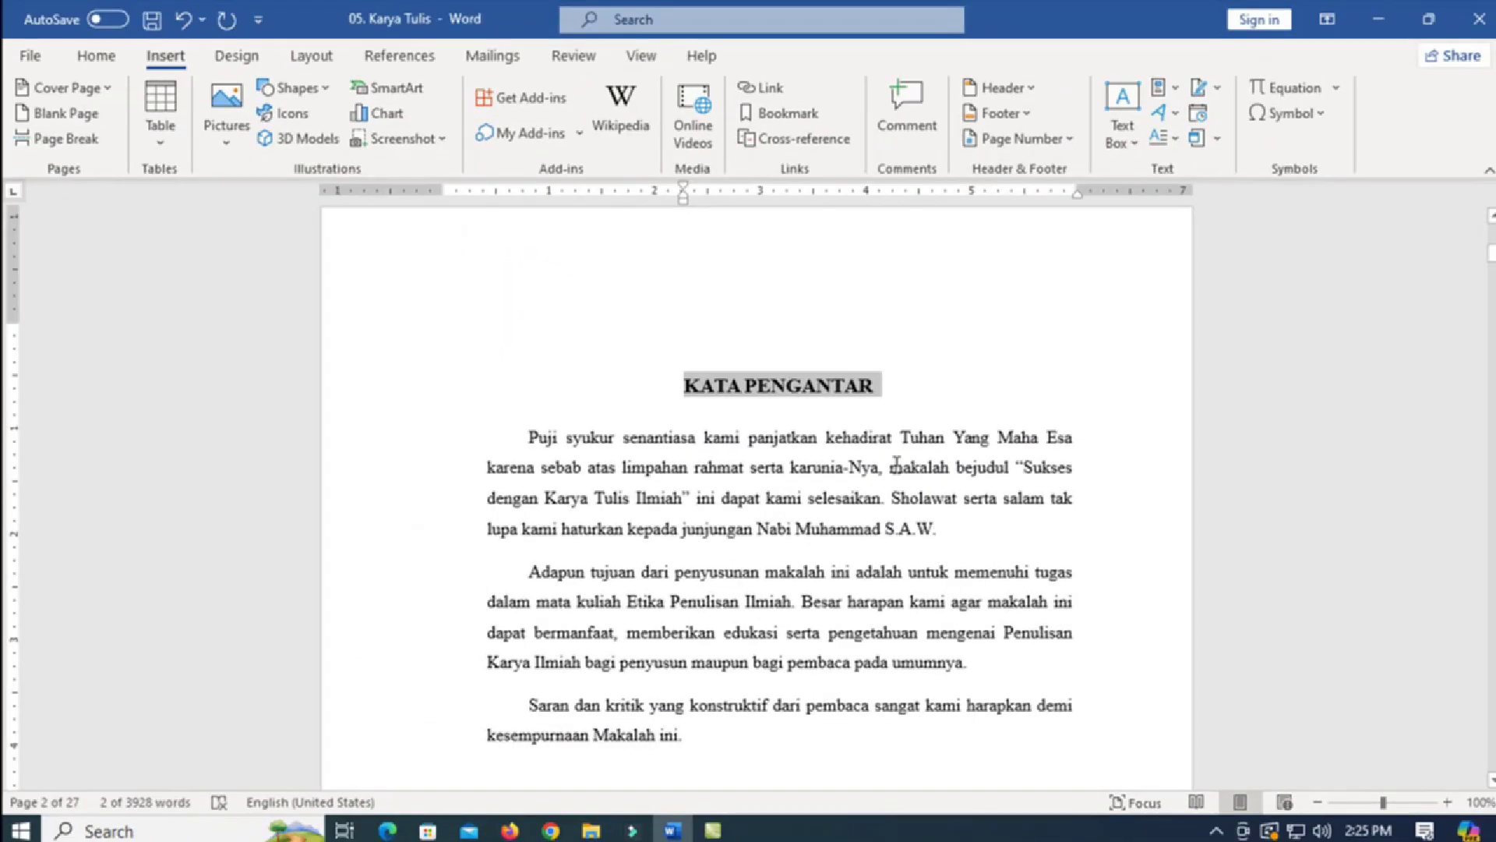
# Step: Add a bookmark named DaftarIsi to the DAFTAR ISI heading above the table of contents
pyautogui.scroll(-10, 896, 460)
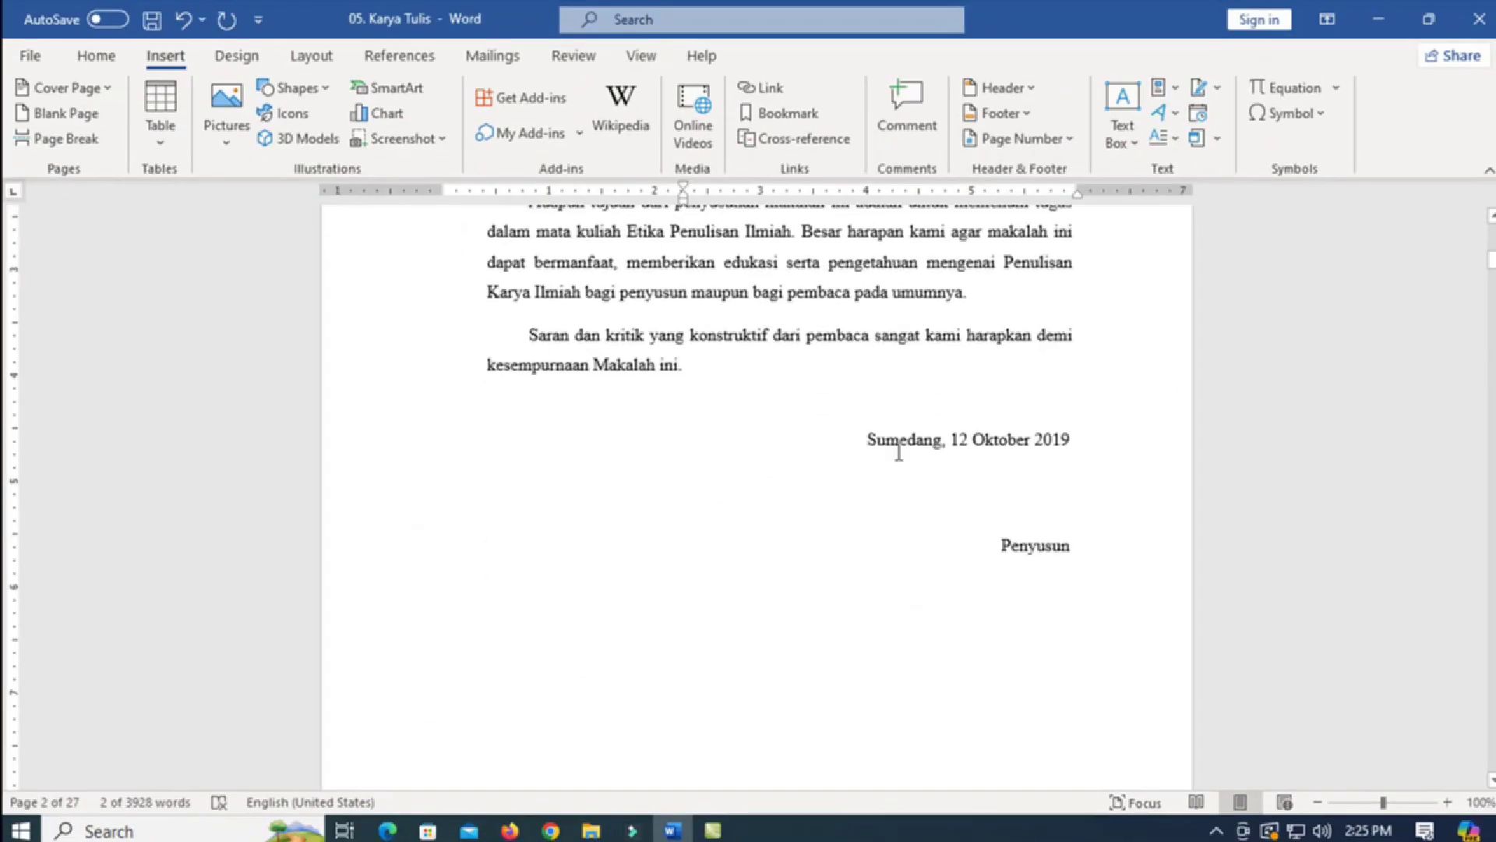
pyautogui.scroll(-3, 897, 452)
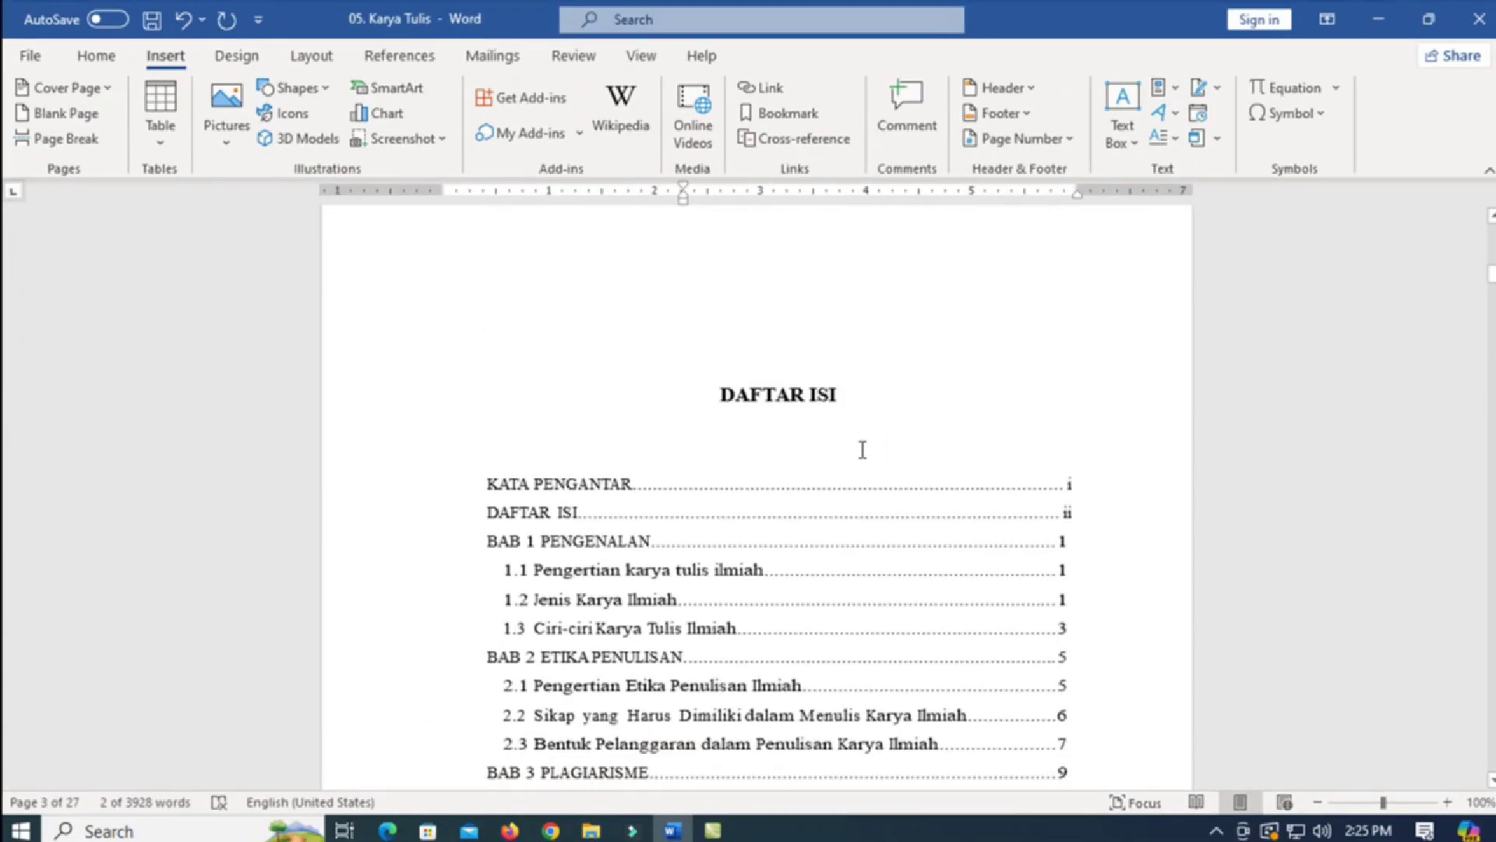
pyautogui.moveTo(722, 394); pyautogui.dragTo(847, 395)
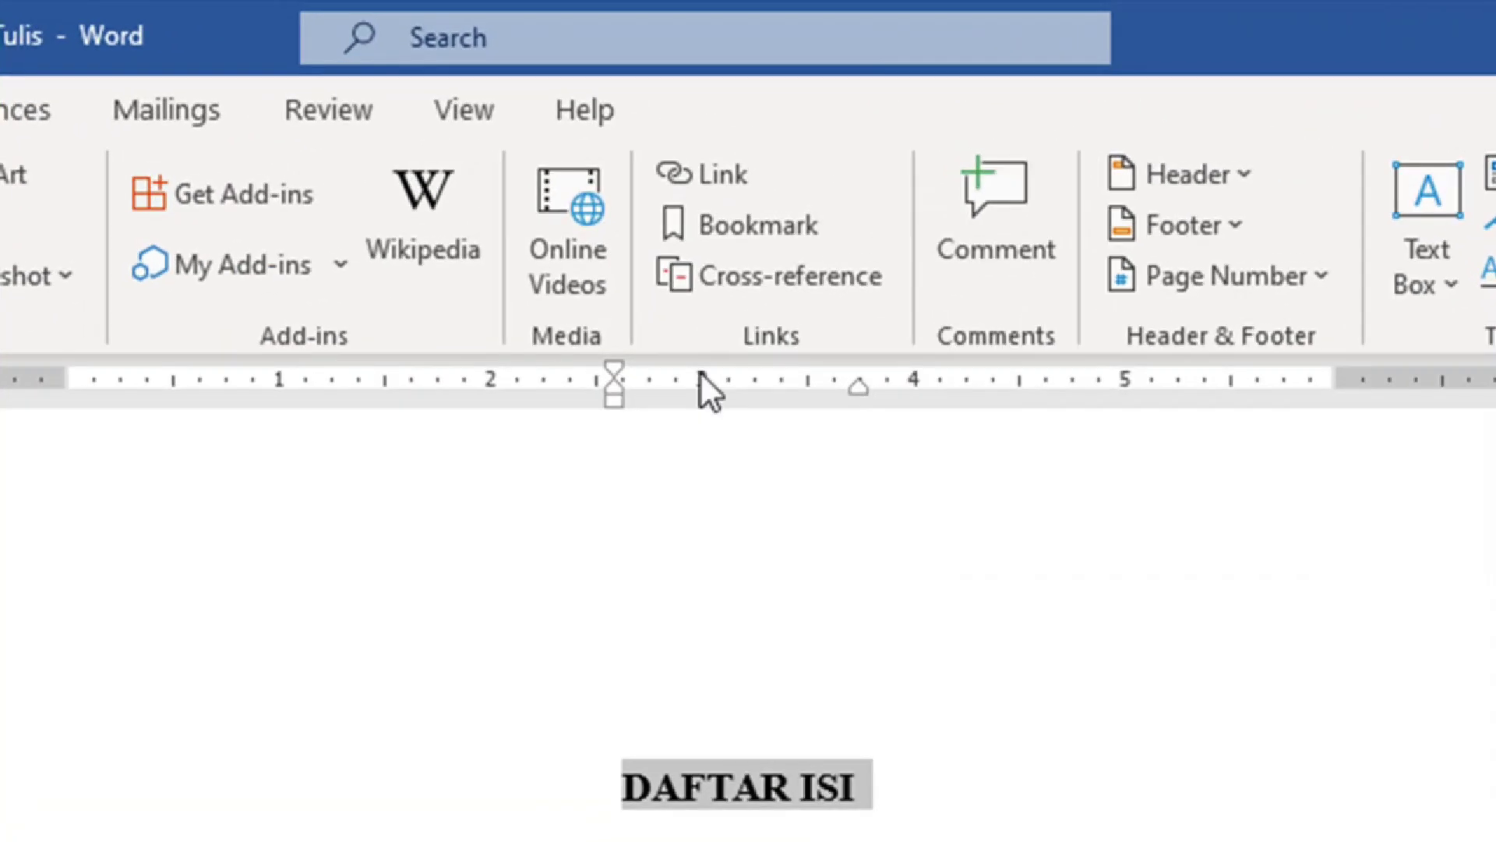
pyautogui.click(748, 224)
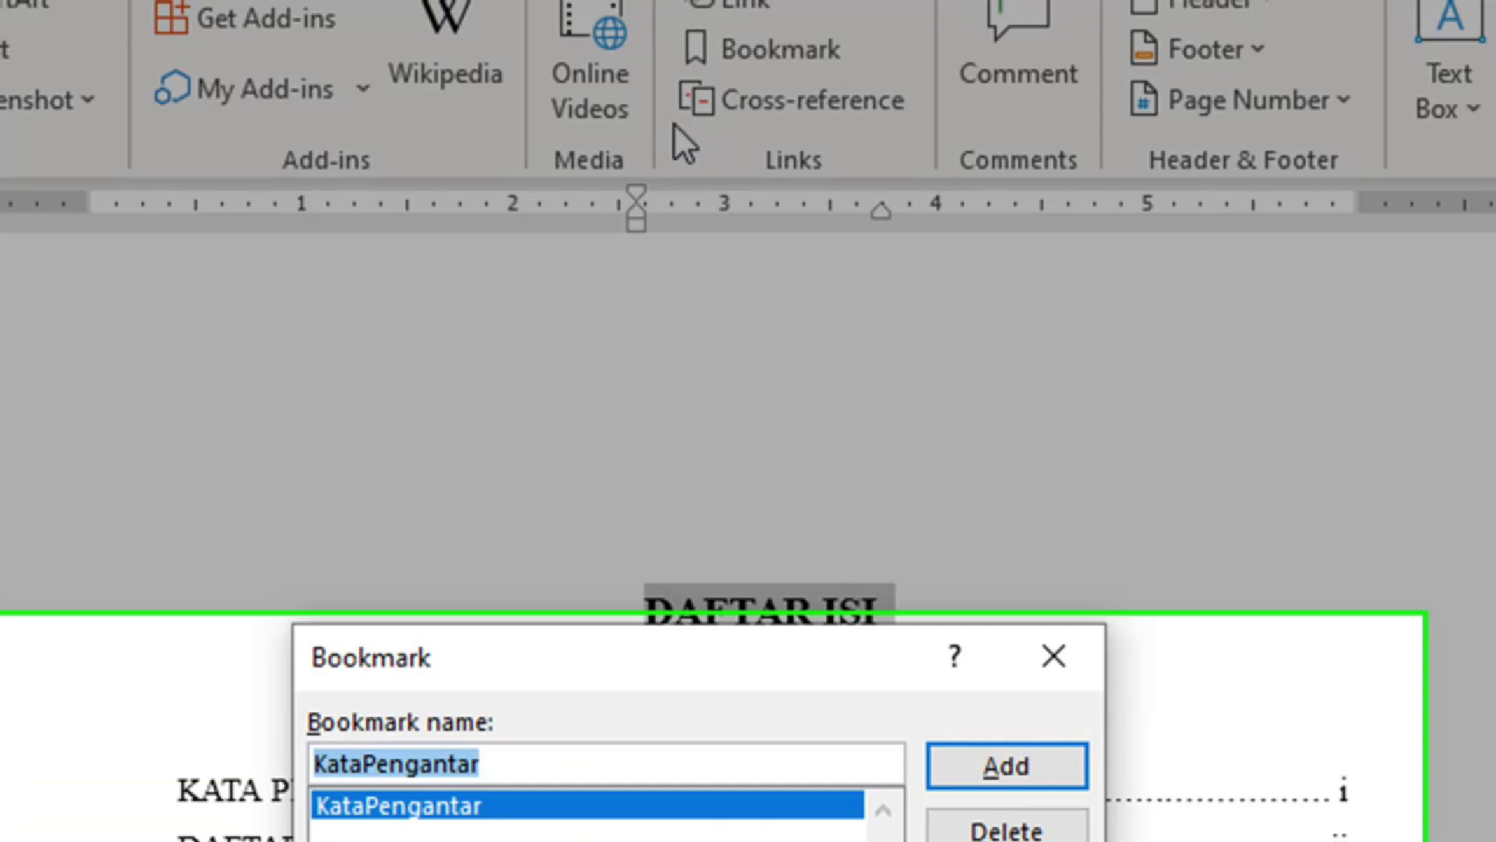
pyautogui.write('DaftarIsi')
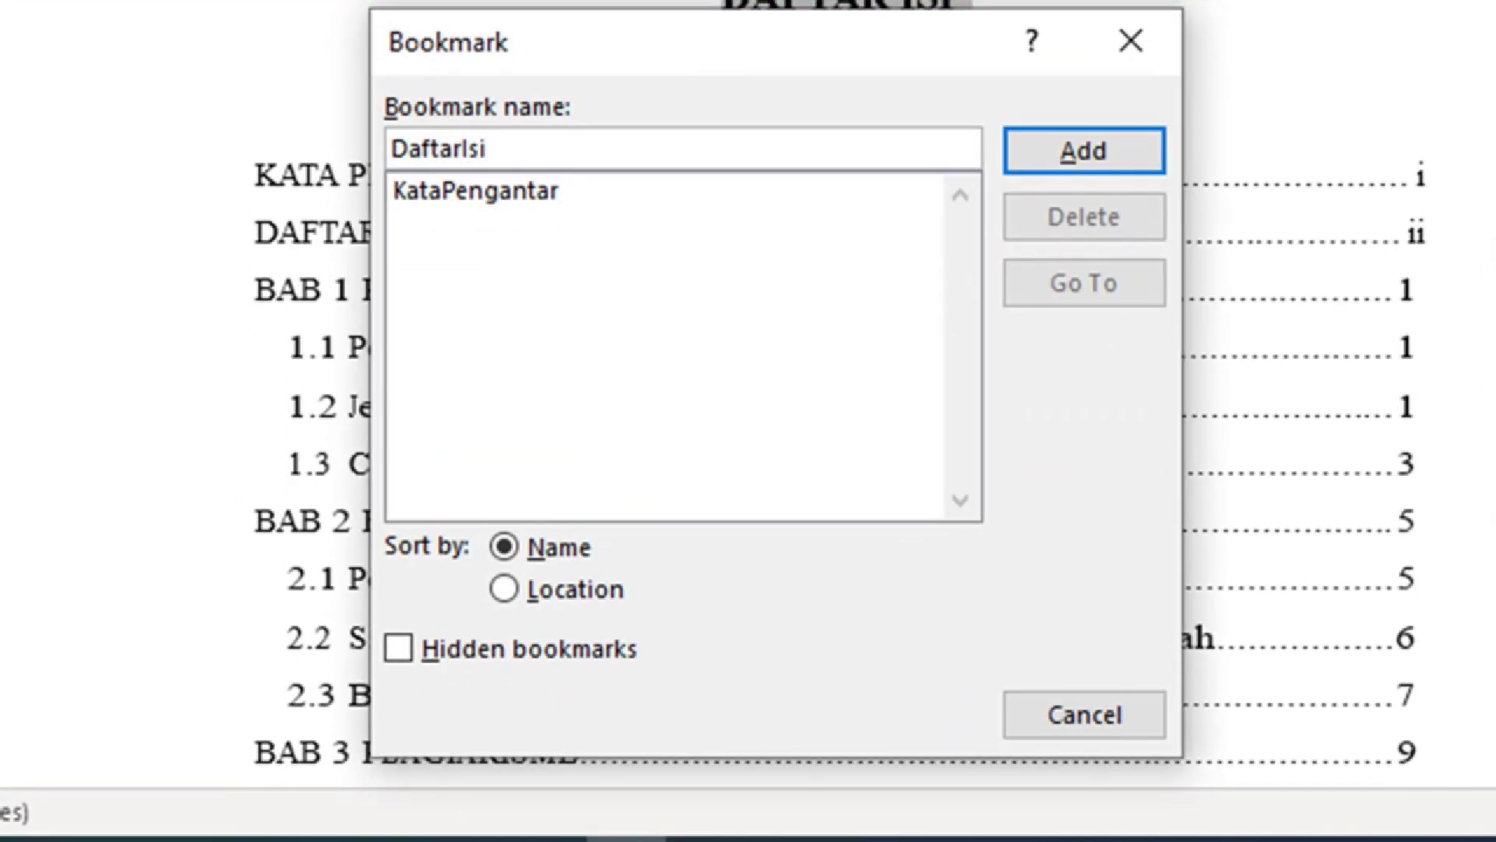
pyautogui.click(1091, 152)
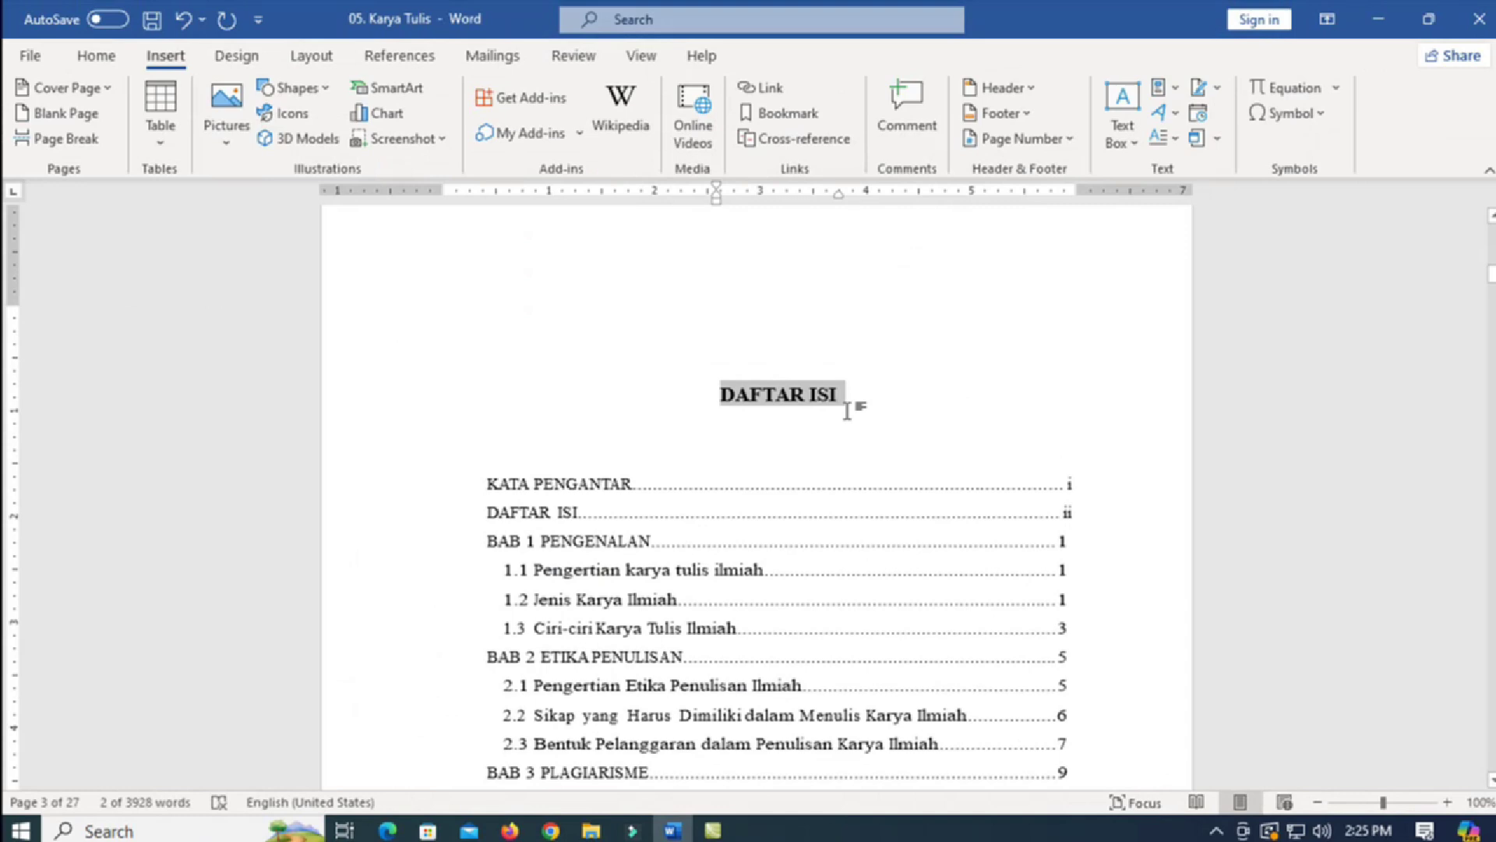
# Step: Add a bookmark named BabI to the BAB 1 PENGENALAN heading
pyautogui.scroll(-15, 848, 410)
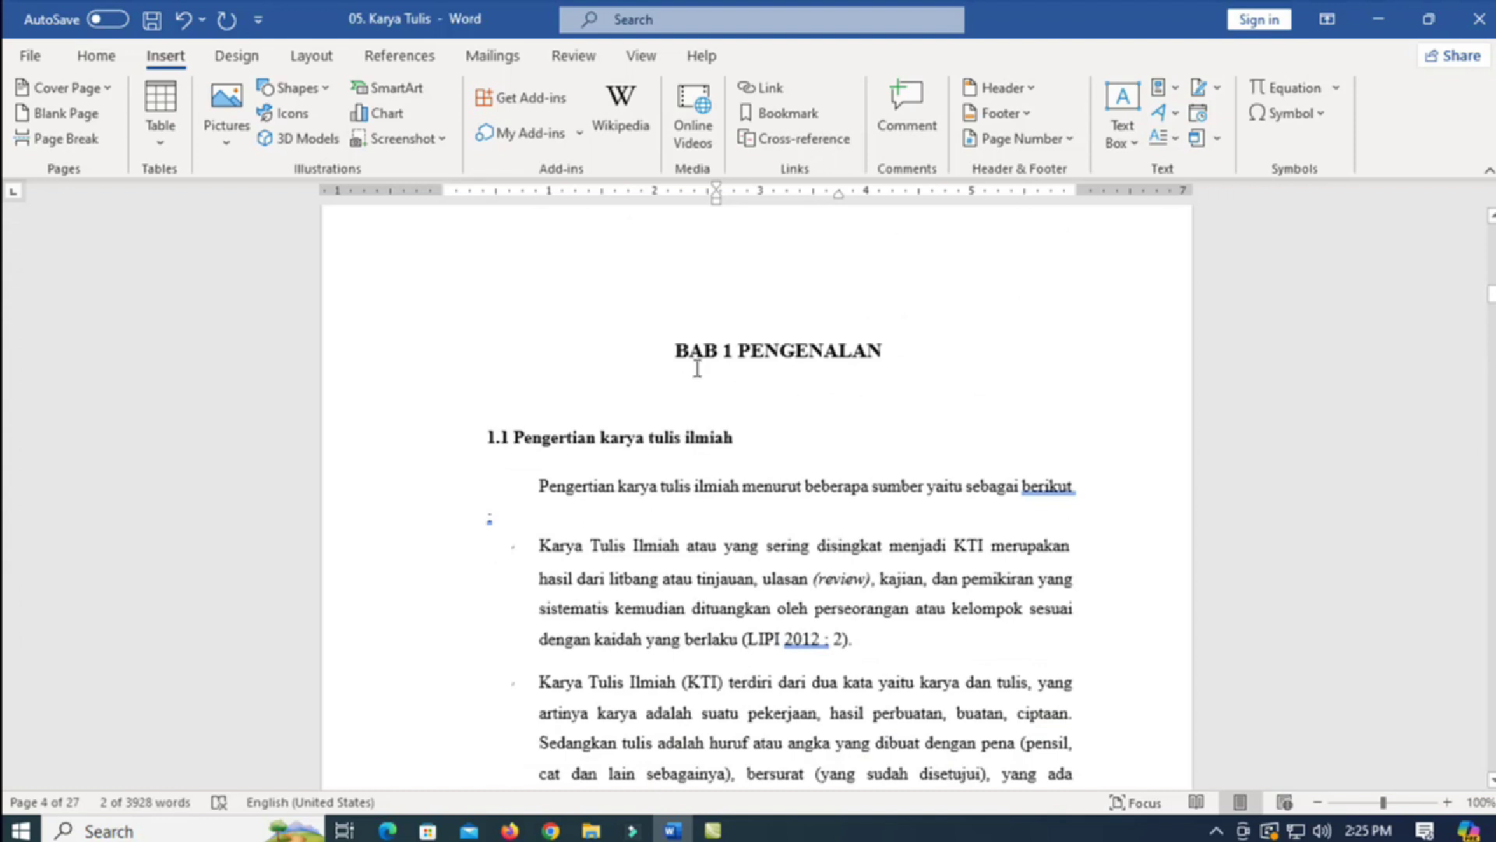
pyautogui.moveTo(677, 350); pyautogui.dragTo(888, 352)
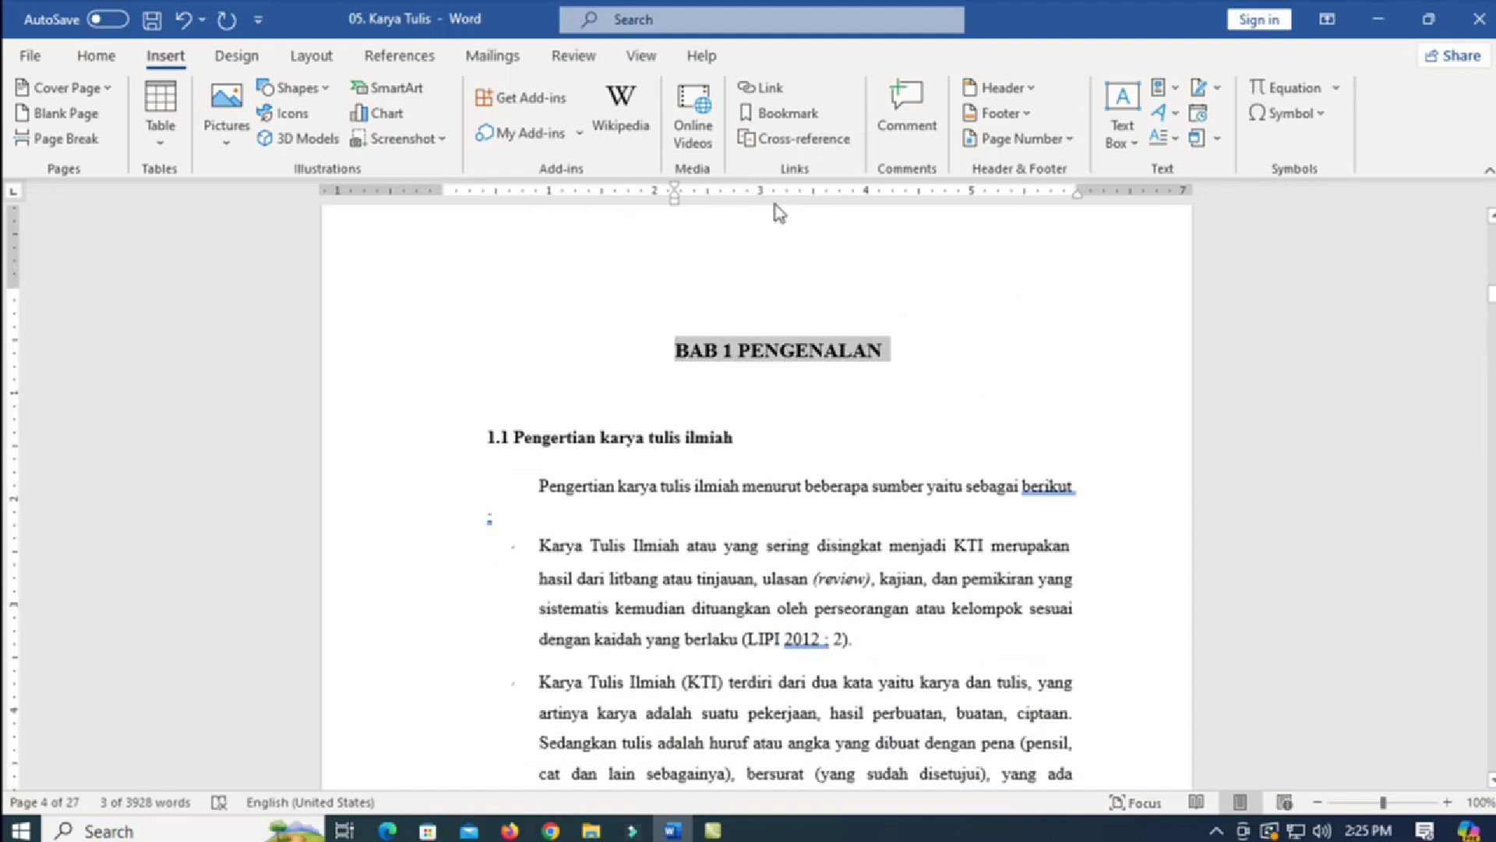
pyautogui.click(787, 113)
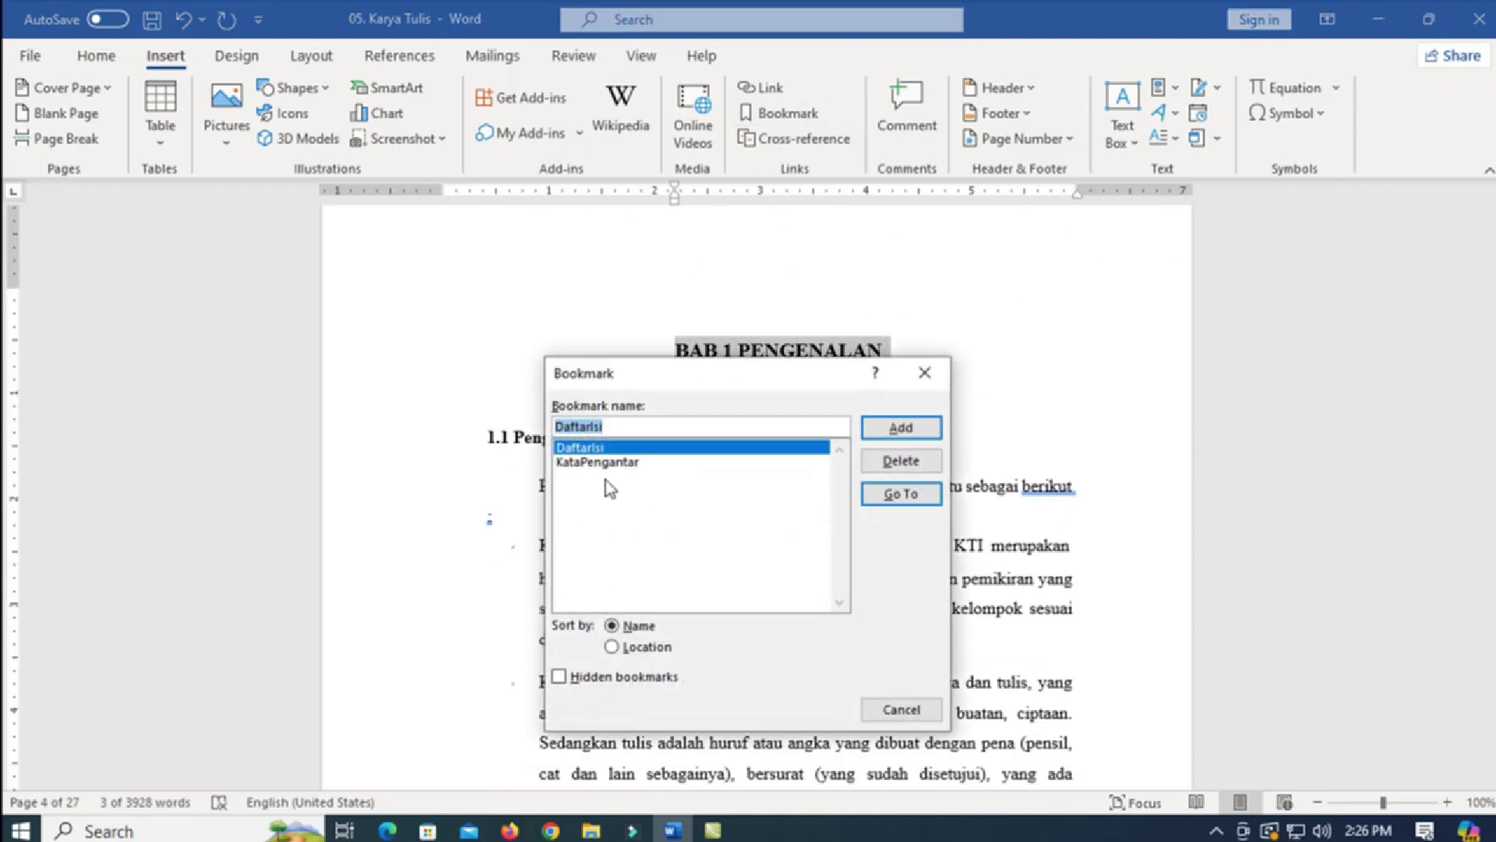
pyautogui.write('Peng')
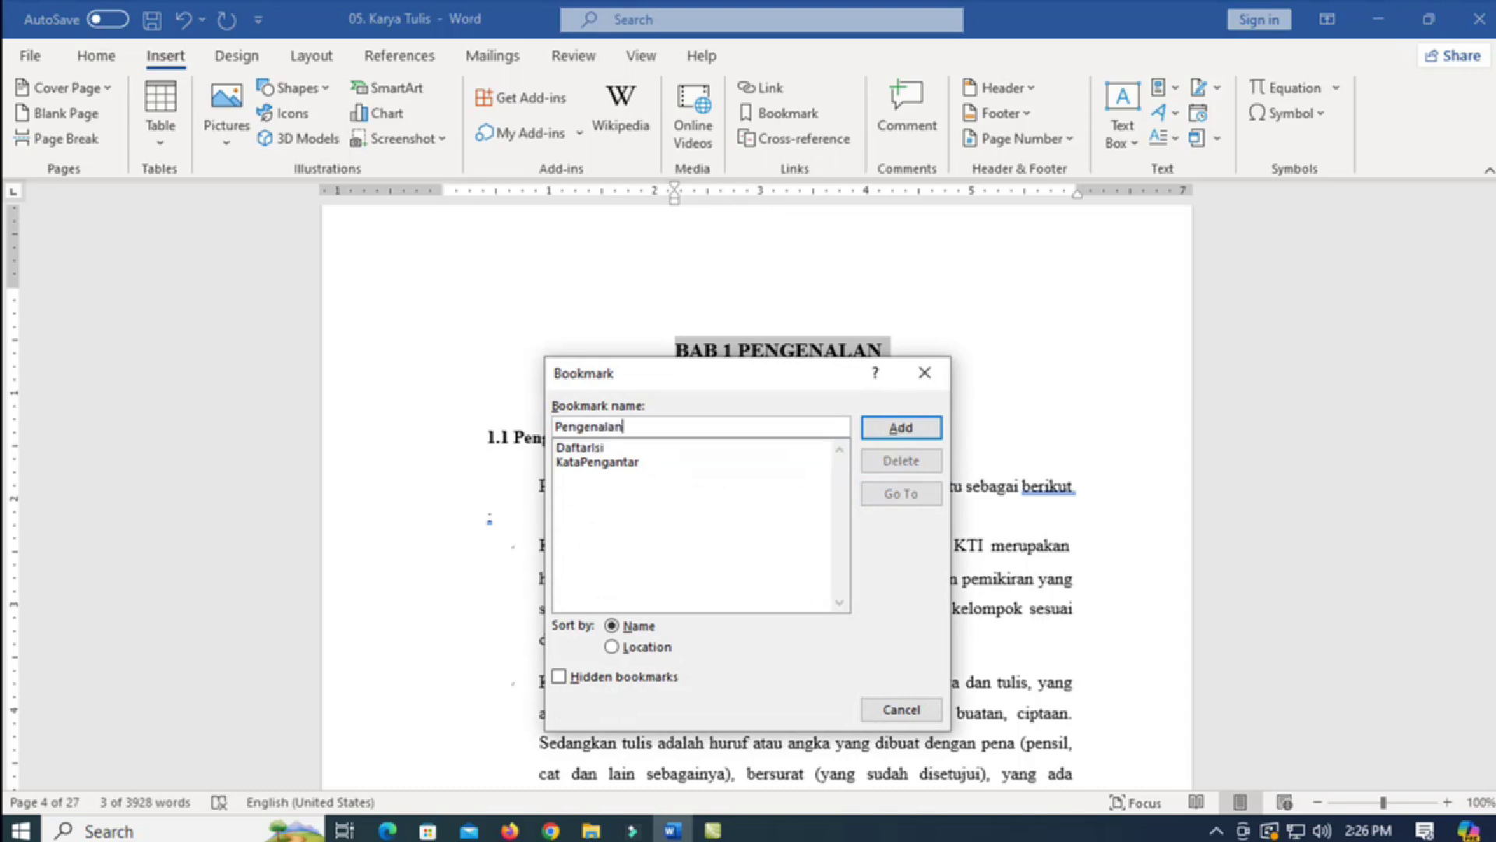
pyautogui.write('enalan')
pyautogui.press('Home')
pyautogui.write('Bab1')
pyautogui.press('Delete')
pyautogui.press('Delete')
pyautogui.press('Delete')
pyautogui.press('Delete')
pyautogui.click(901, 427)
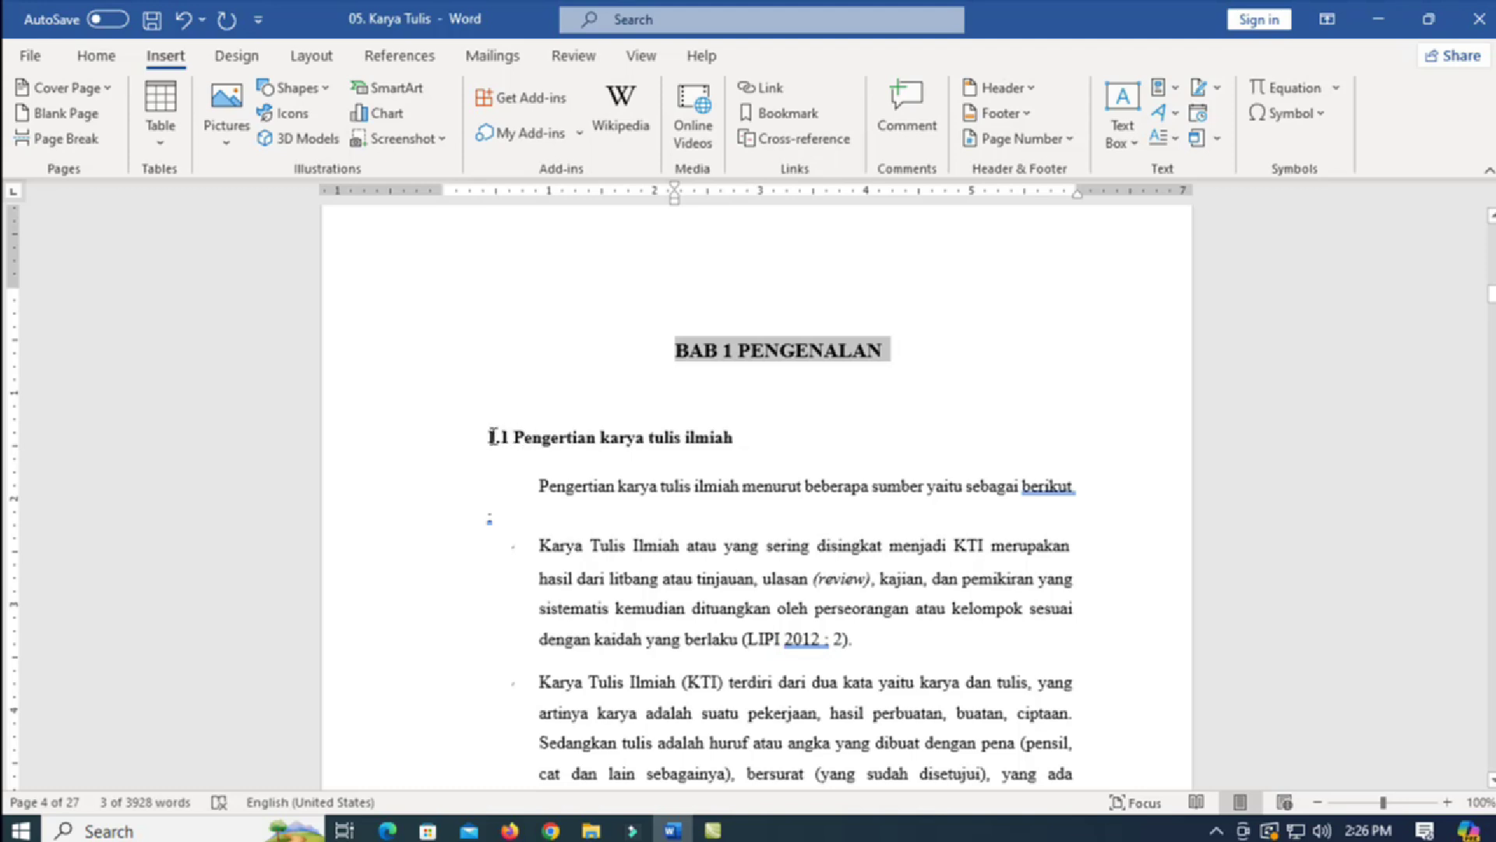
# Step: Add a bookmark named PengertianKaryaTulisIlmiah to the 1.1 Pengertian karya tulis ilmiah heading
pyautogui.moveTo(506, 436); pyautogui.dragTo(738, 437)
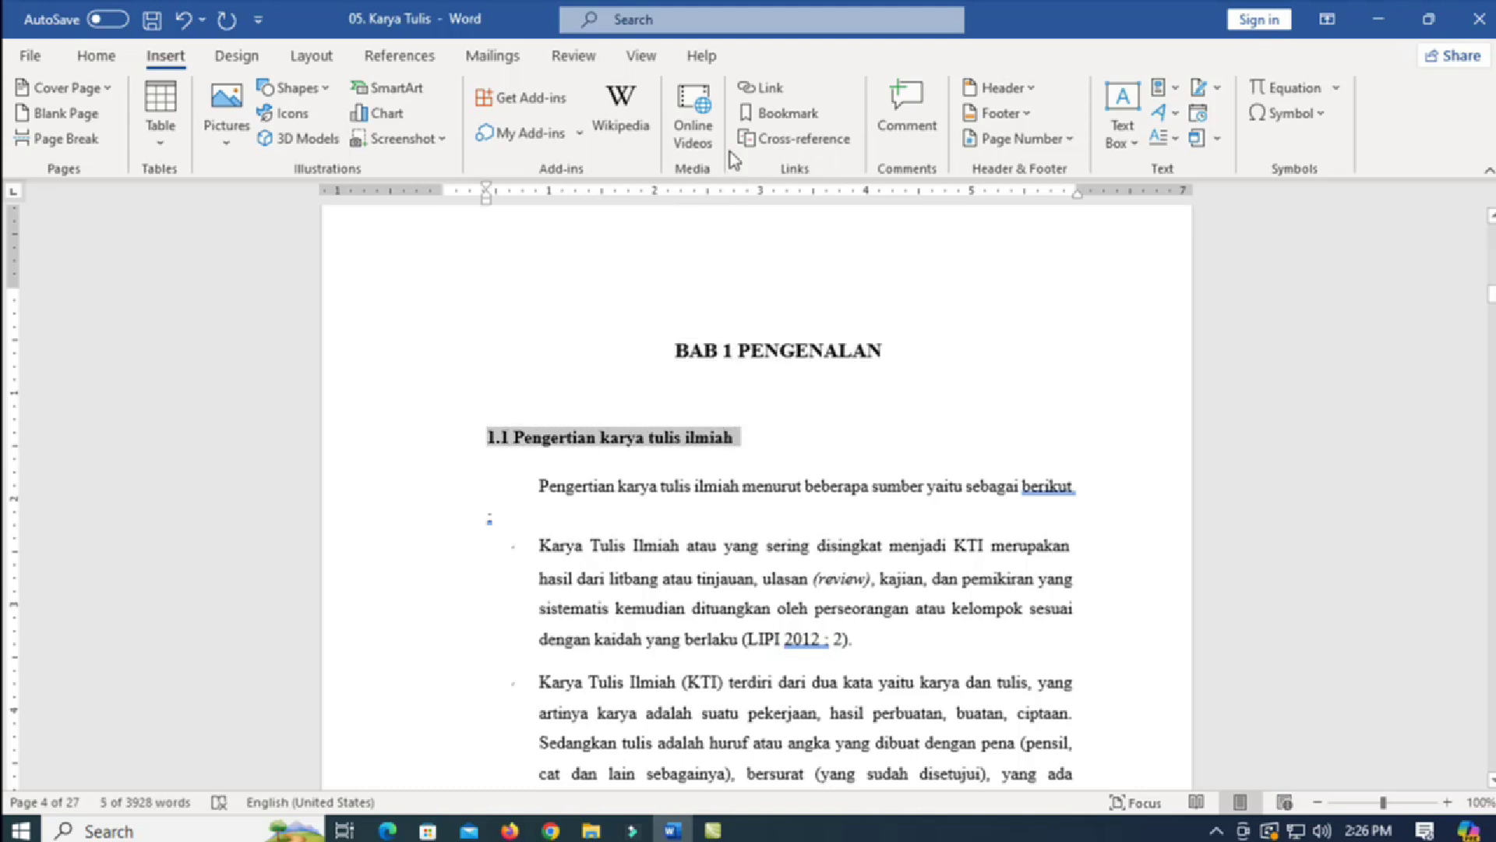
pyautogui.click(786, 115)
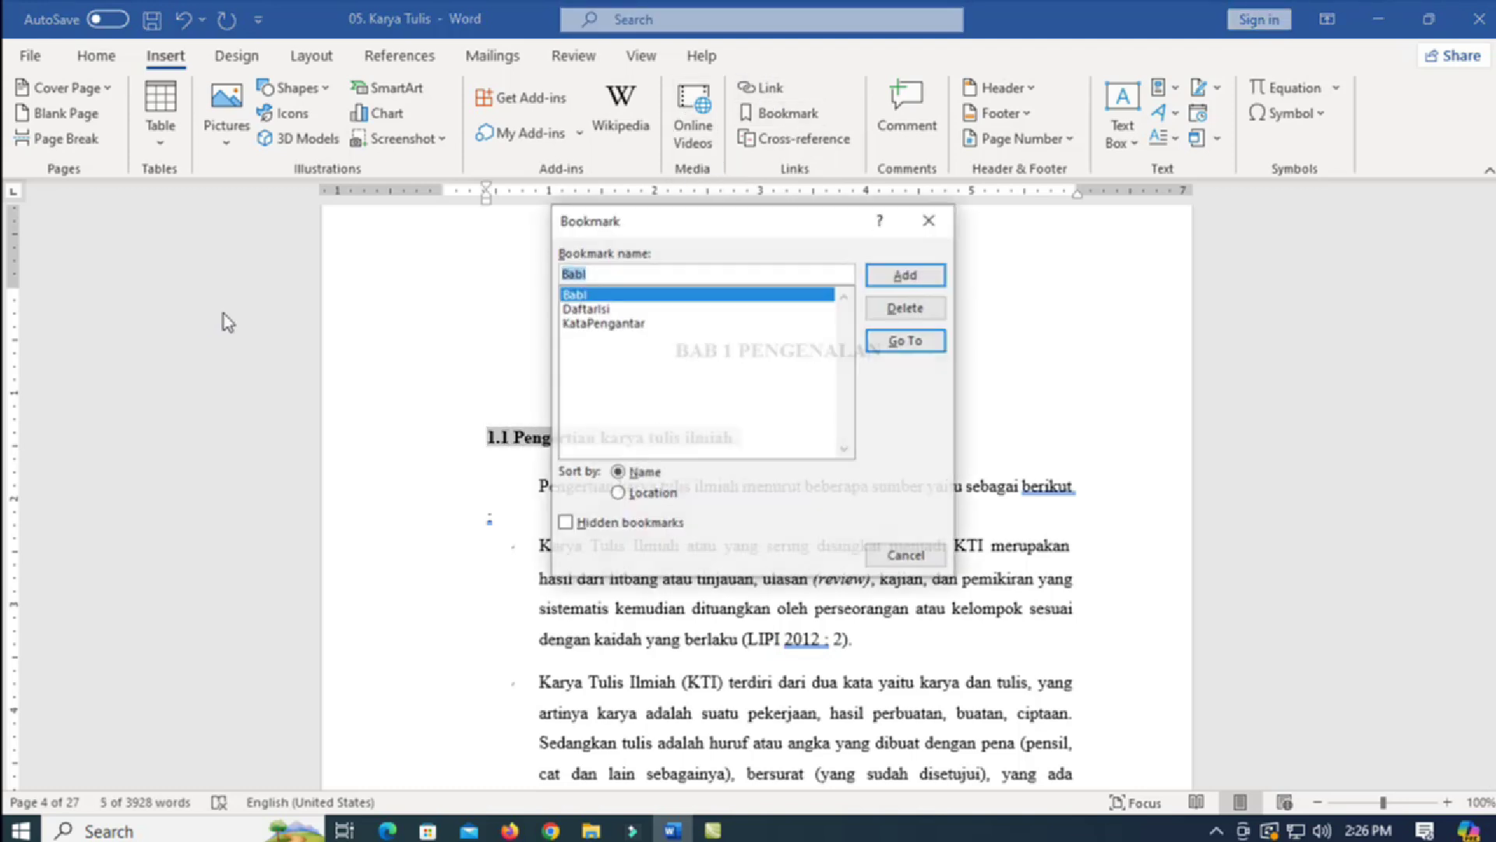
pyautogui.write('PengertianKaryaTulisIlmiah')
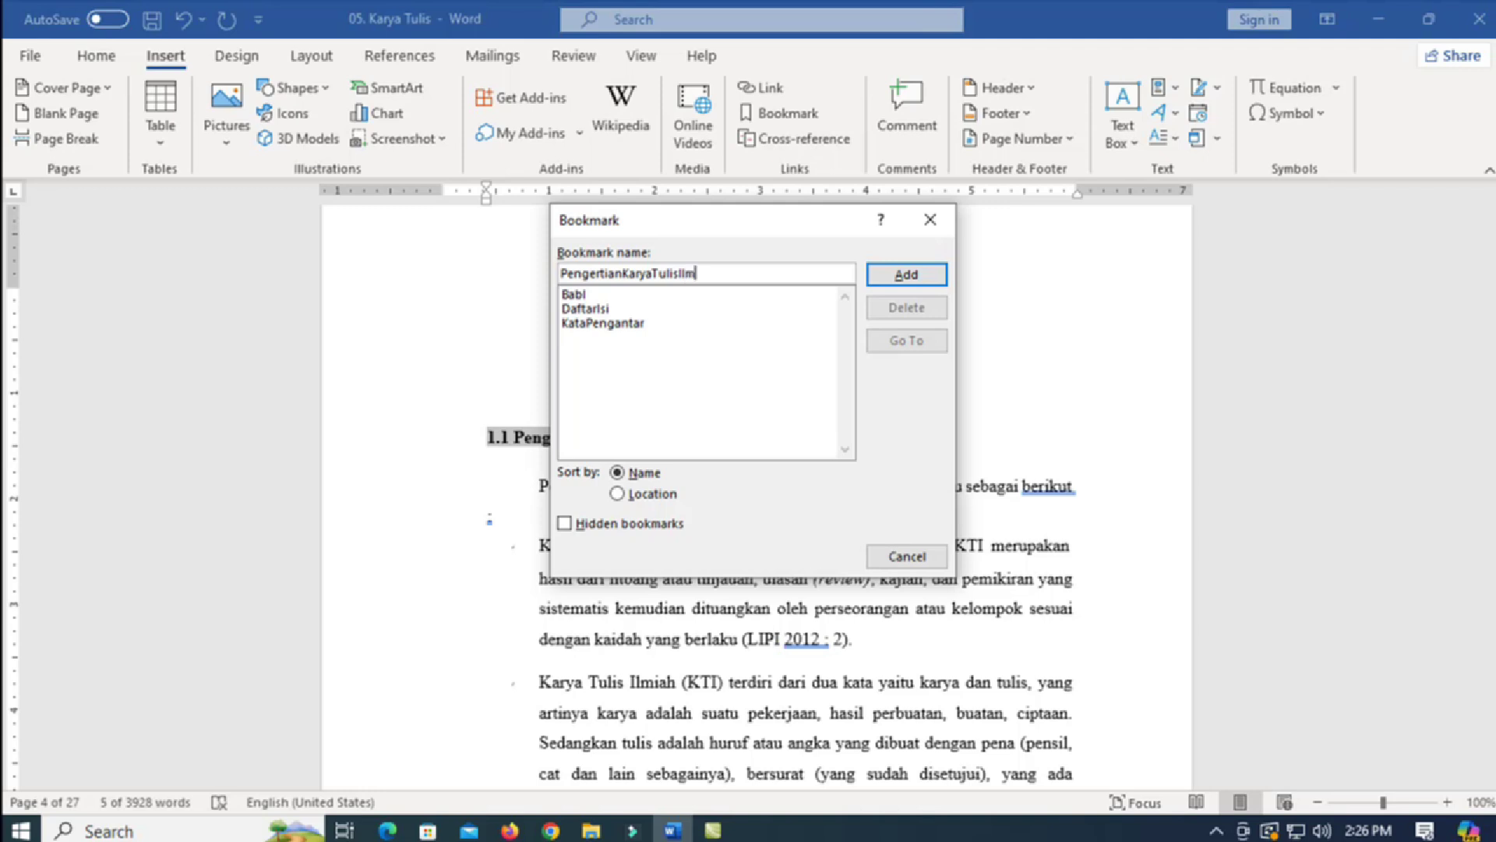
pyautogui.click(904, 275)
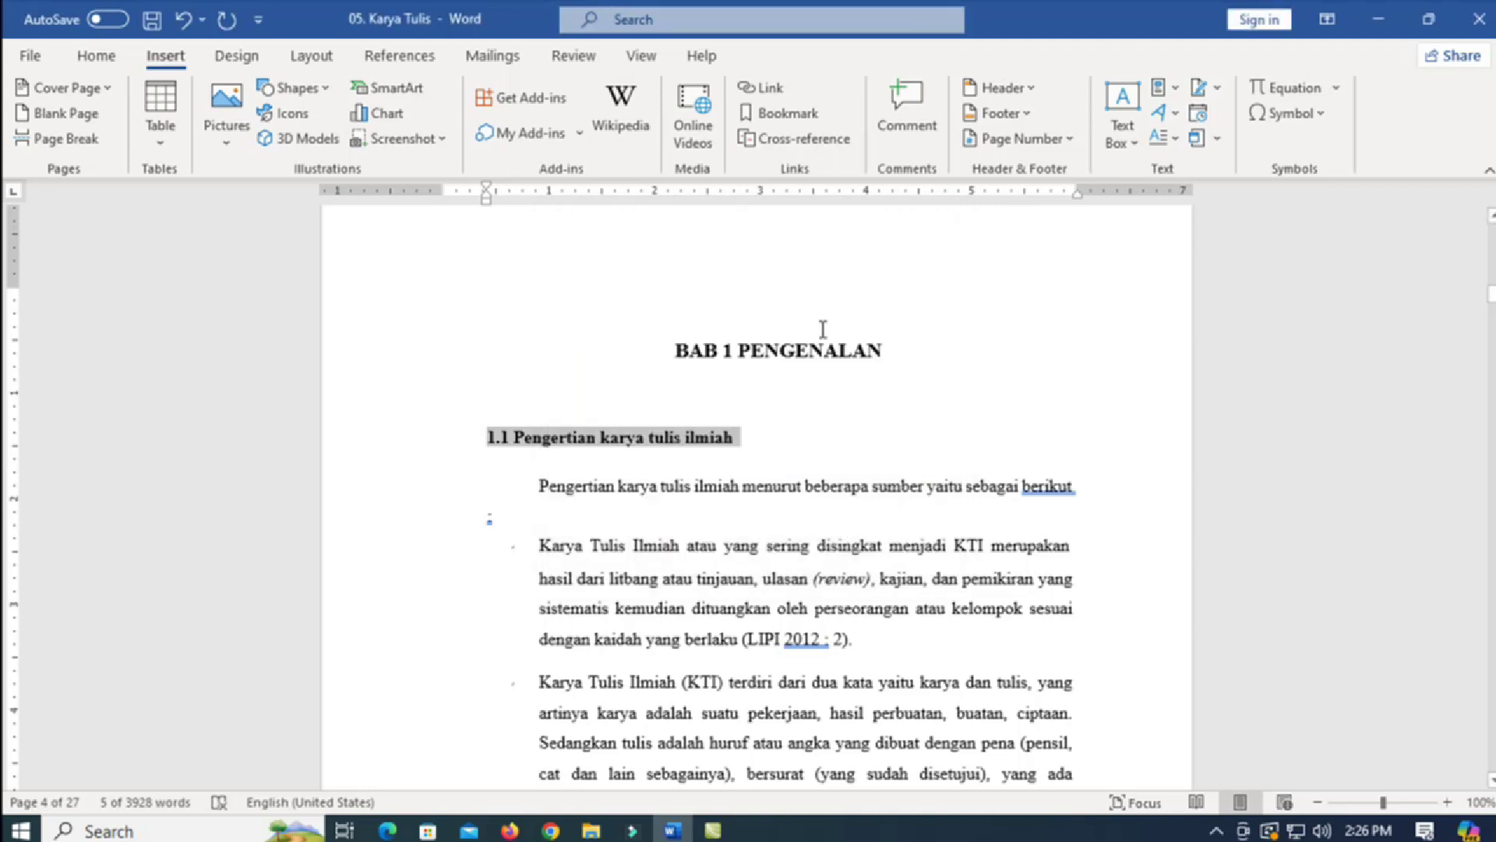
# Step: Link the KATA PENGANTAR entry in the table of contents to the KataPengantar bookmark
pyautogui.scroll(10, 813, 329)
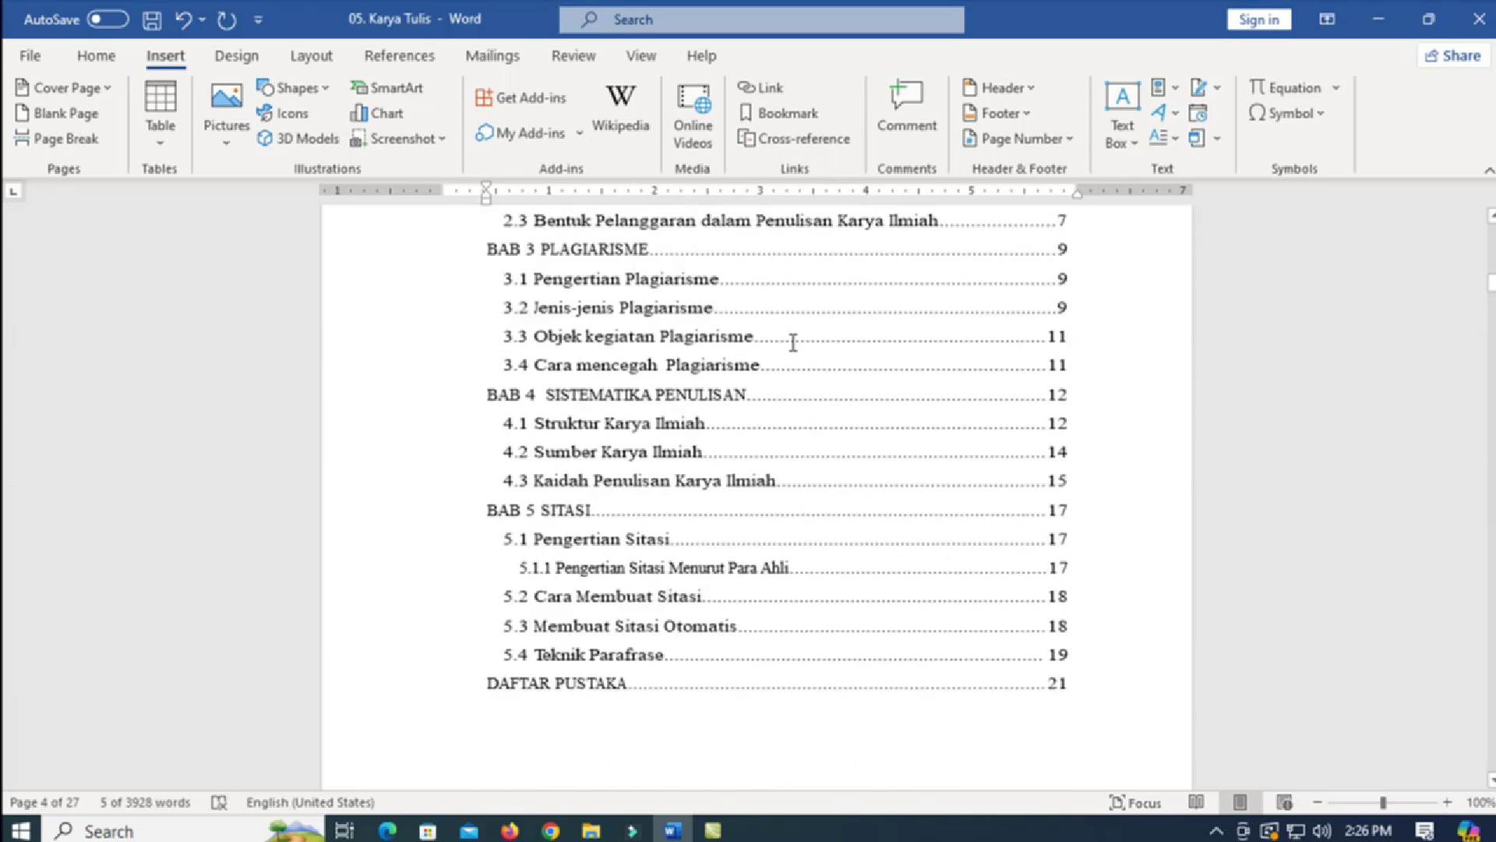
pyautogui.scroll(2, 794, 343)
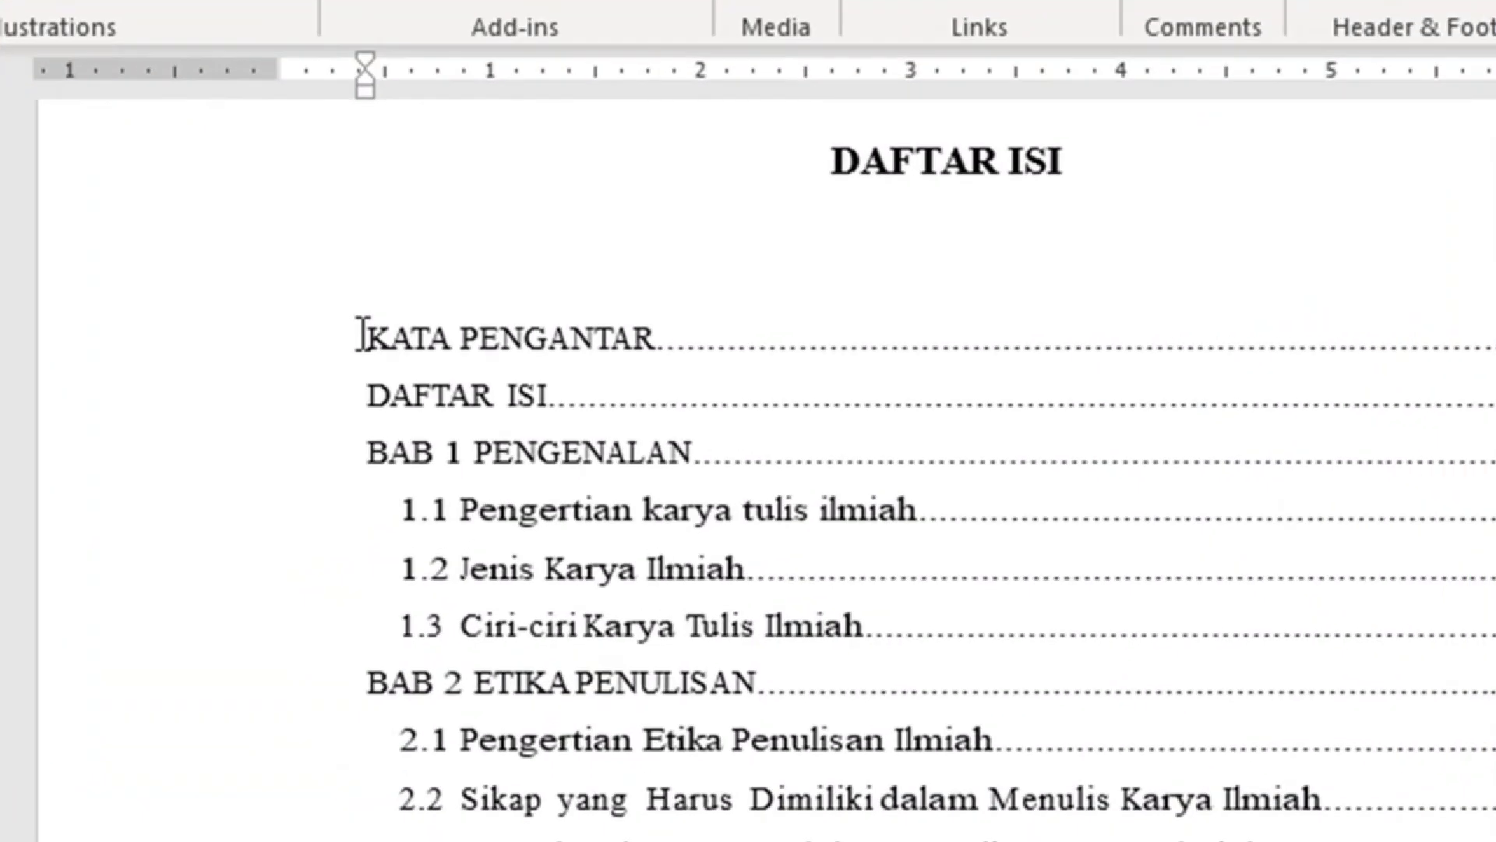
pyautogui.click(496, 322)
pyautogui.moveTo(382, 339); pyautogui.dragTo(628, 335)
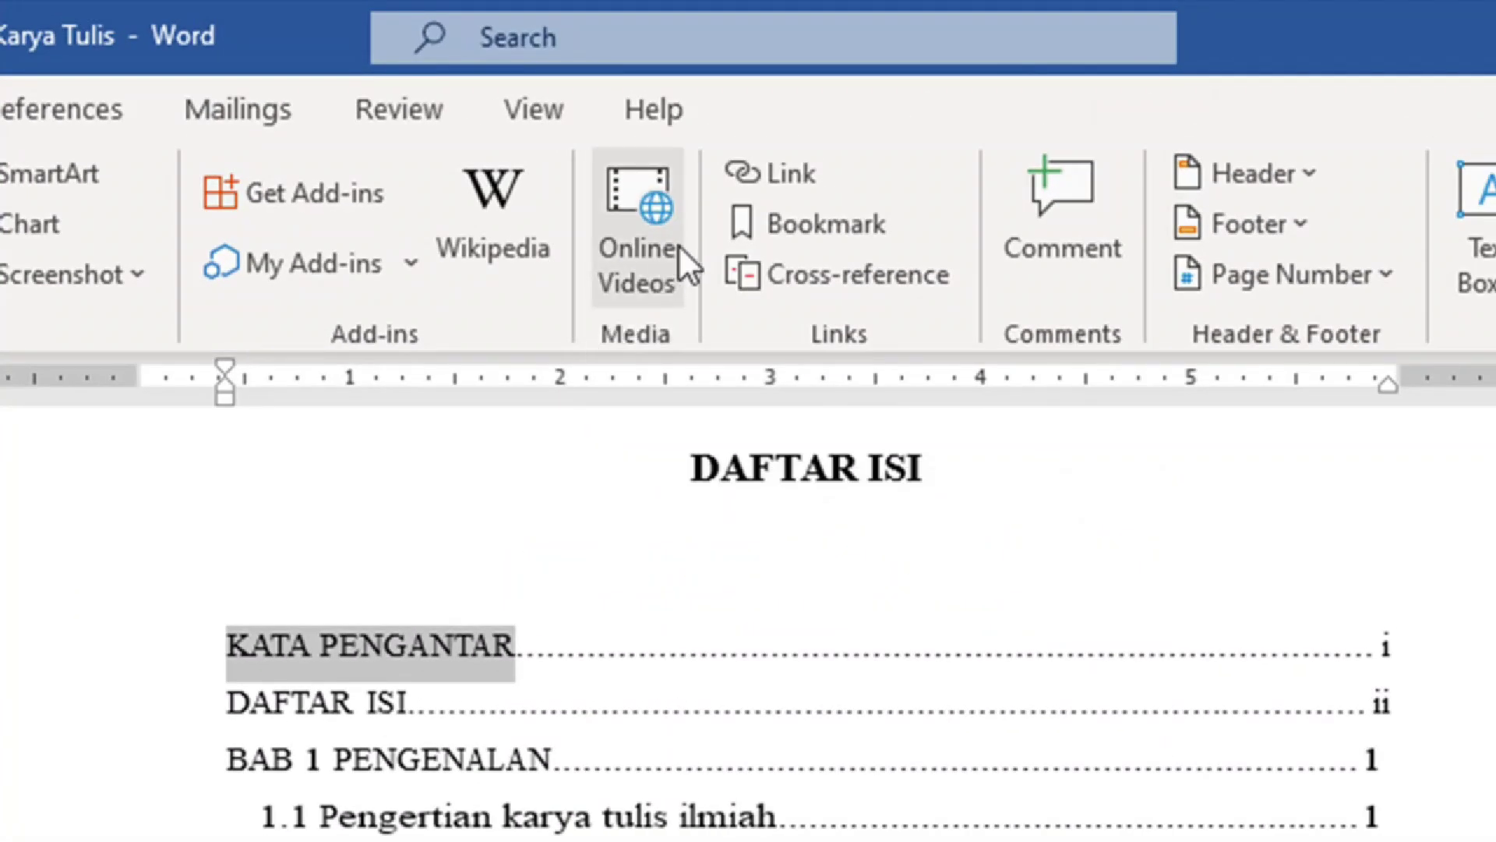
pyautogui.click(808, 171)
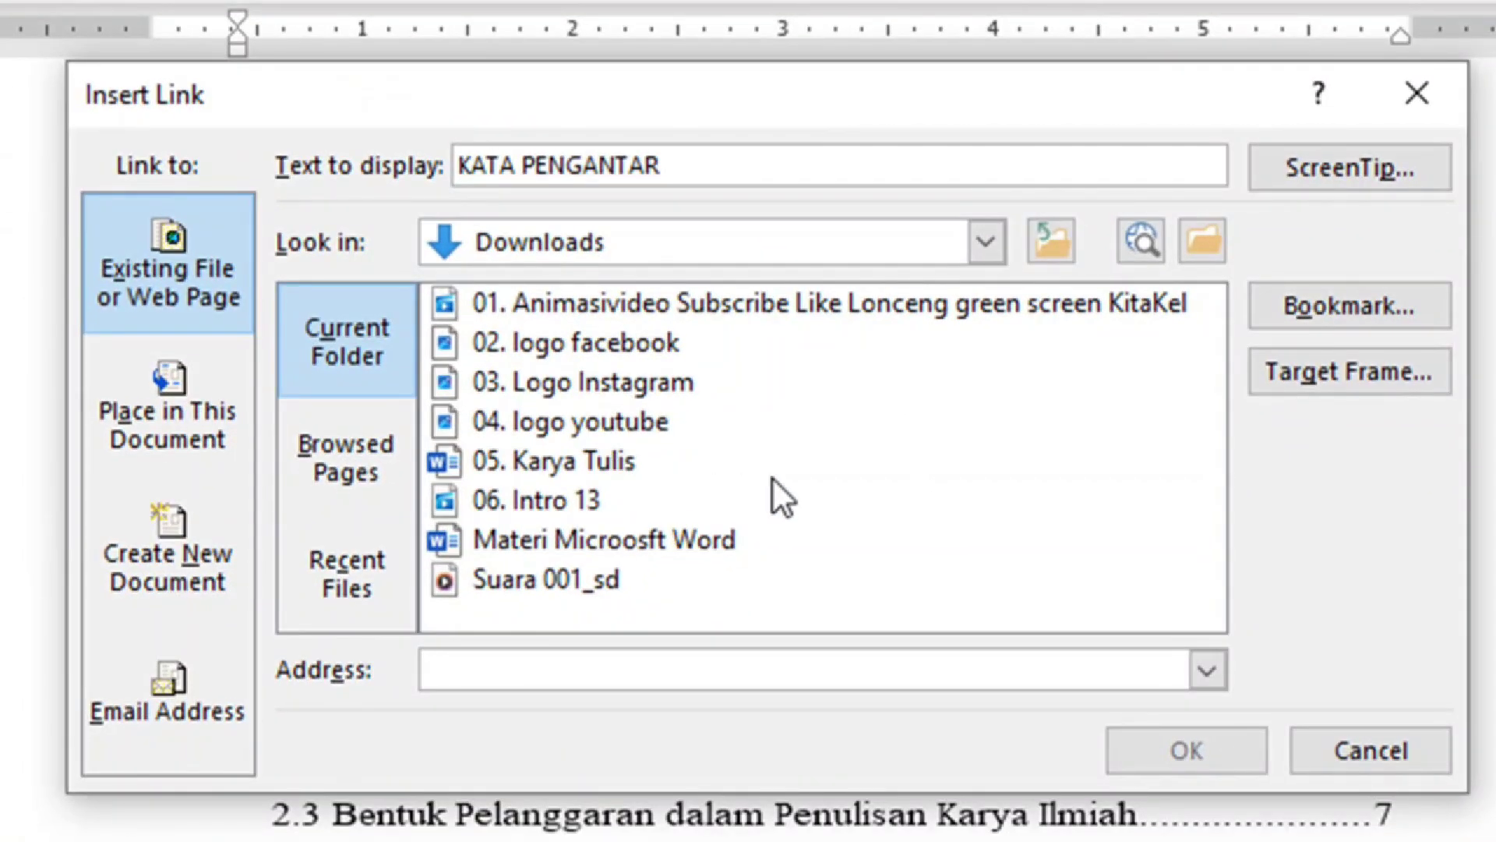
pyautogui.click(1368, 296)
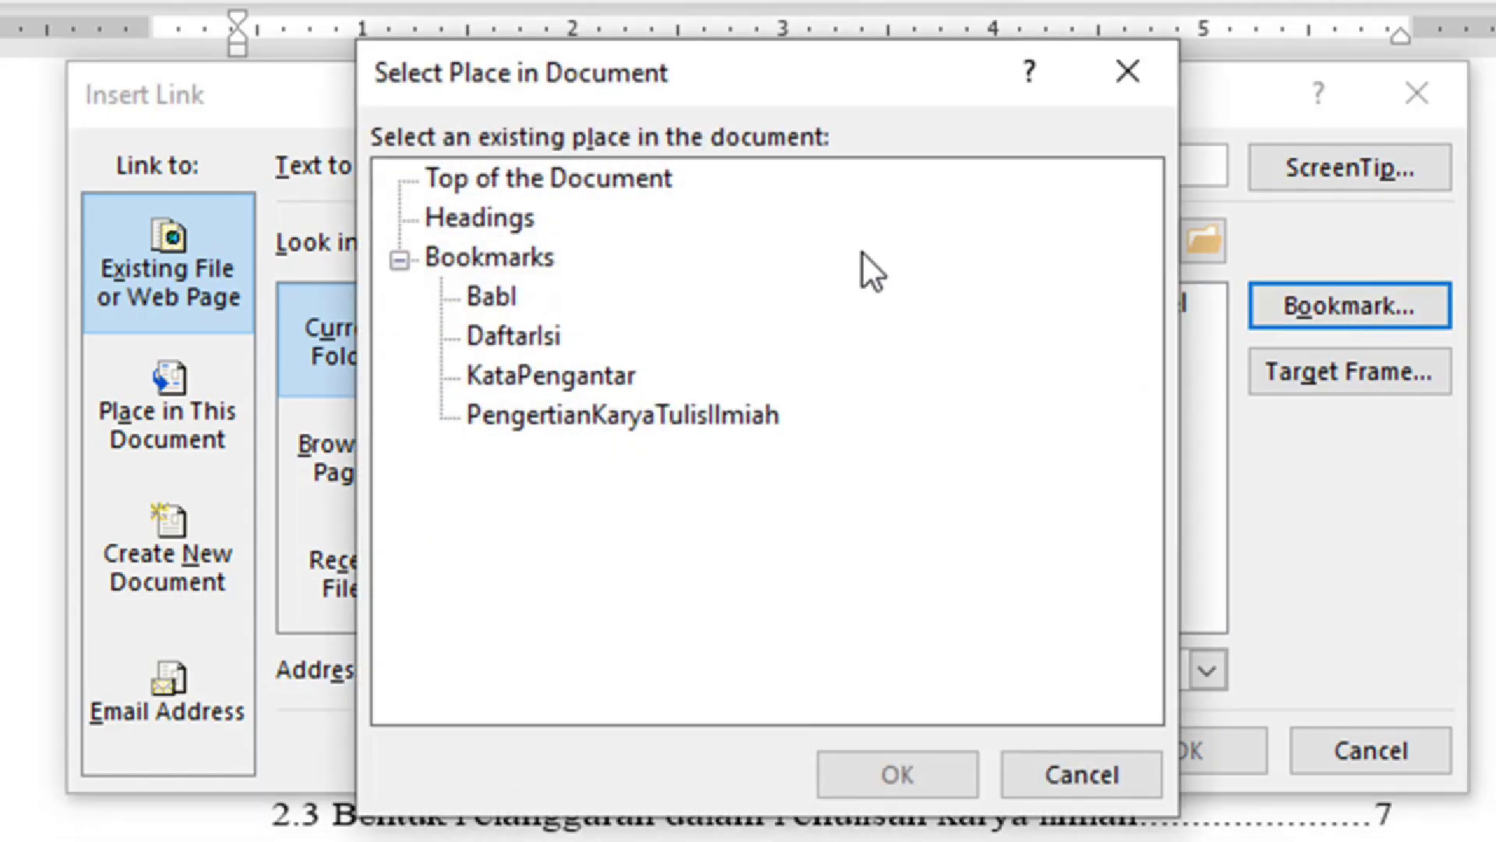
pyautogui.click(596, 374)
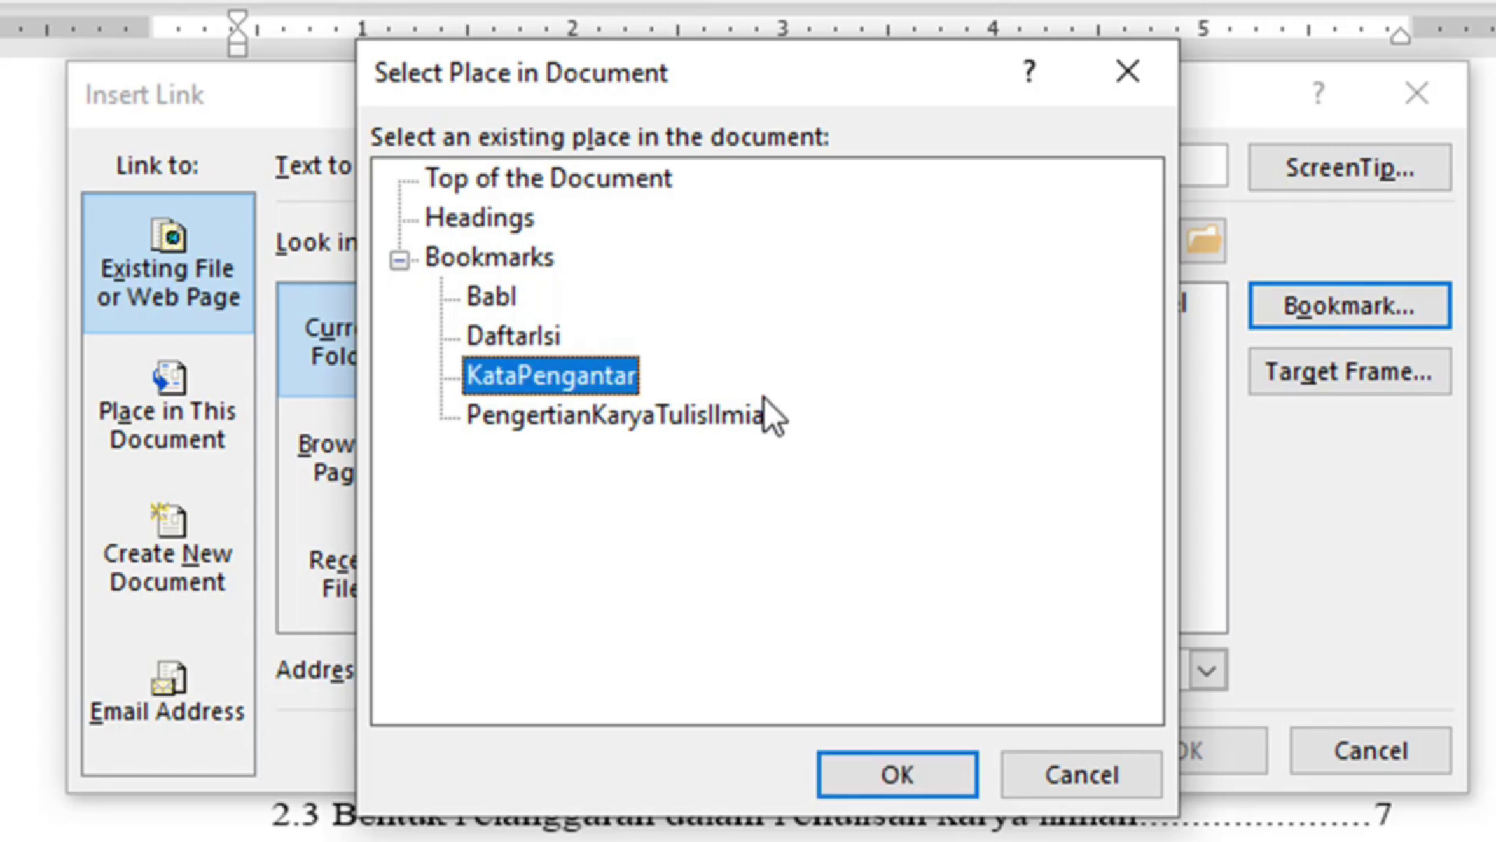
pyautogui.click(920, 774)
pyautogui.click(1194, 748)
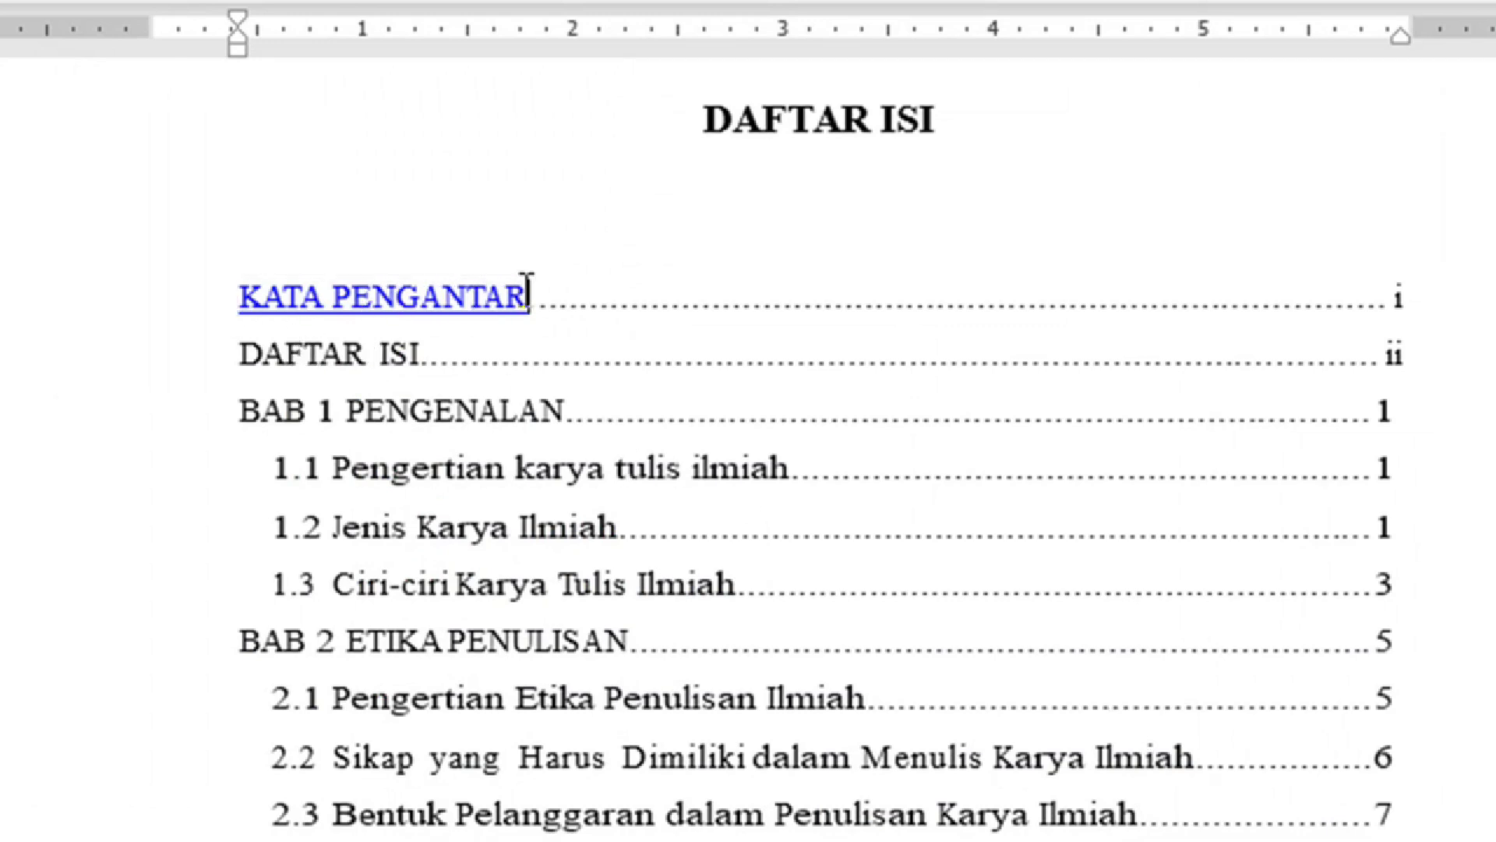
# Step: Link the DAFTAR ISI entry in the table of contents to the DaftarIsi bookmark
pyautogui.moveTo(239, 352); pyautogui.dragTo(419, 354)
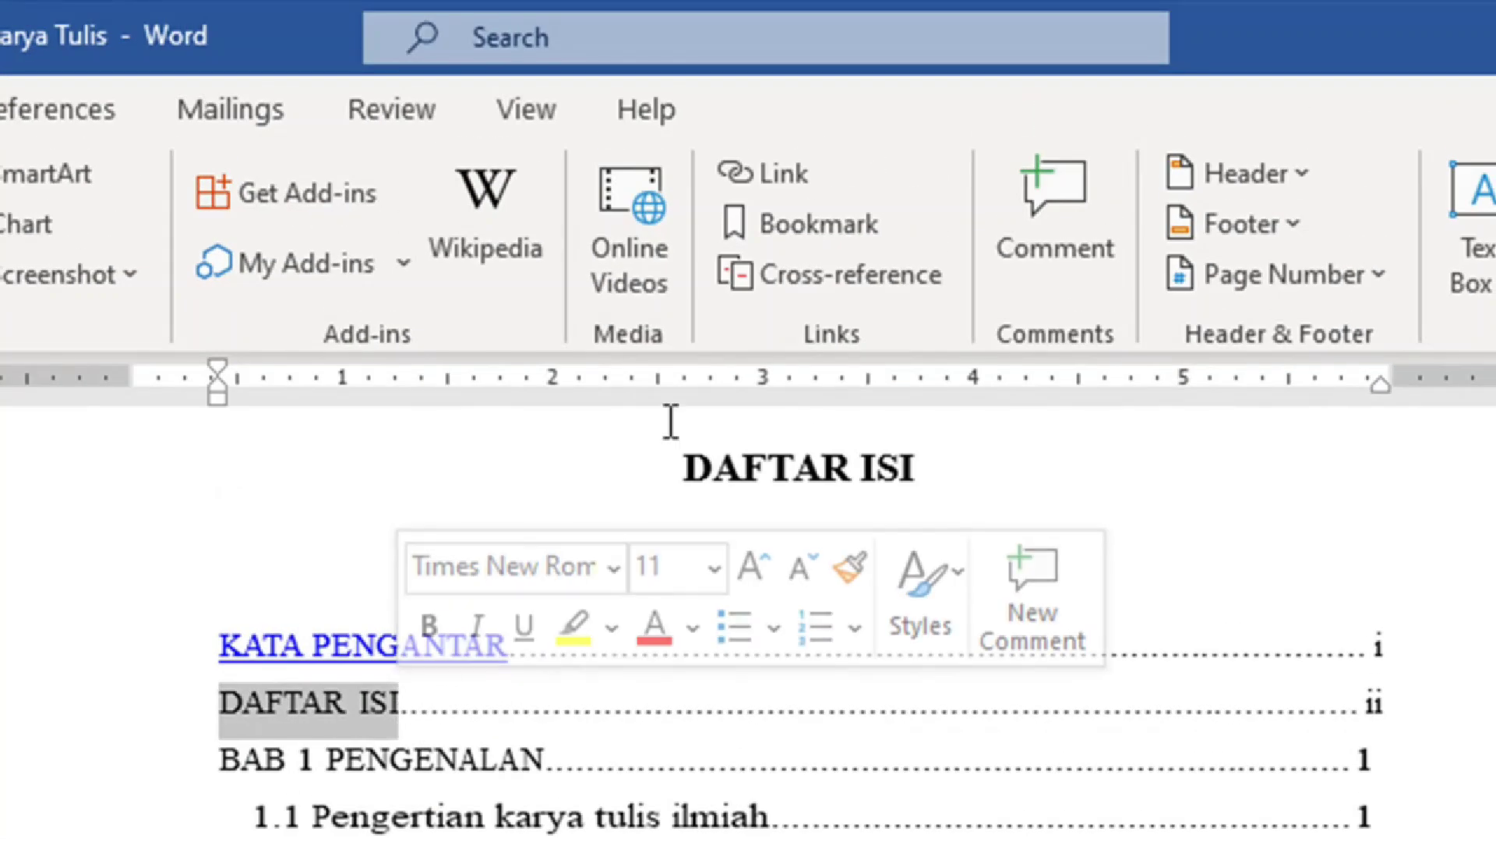
pyautogui.click(798, 169)
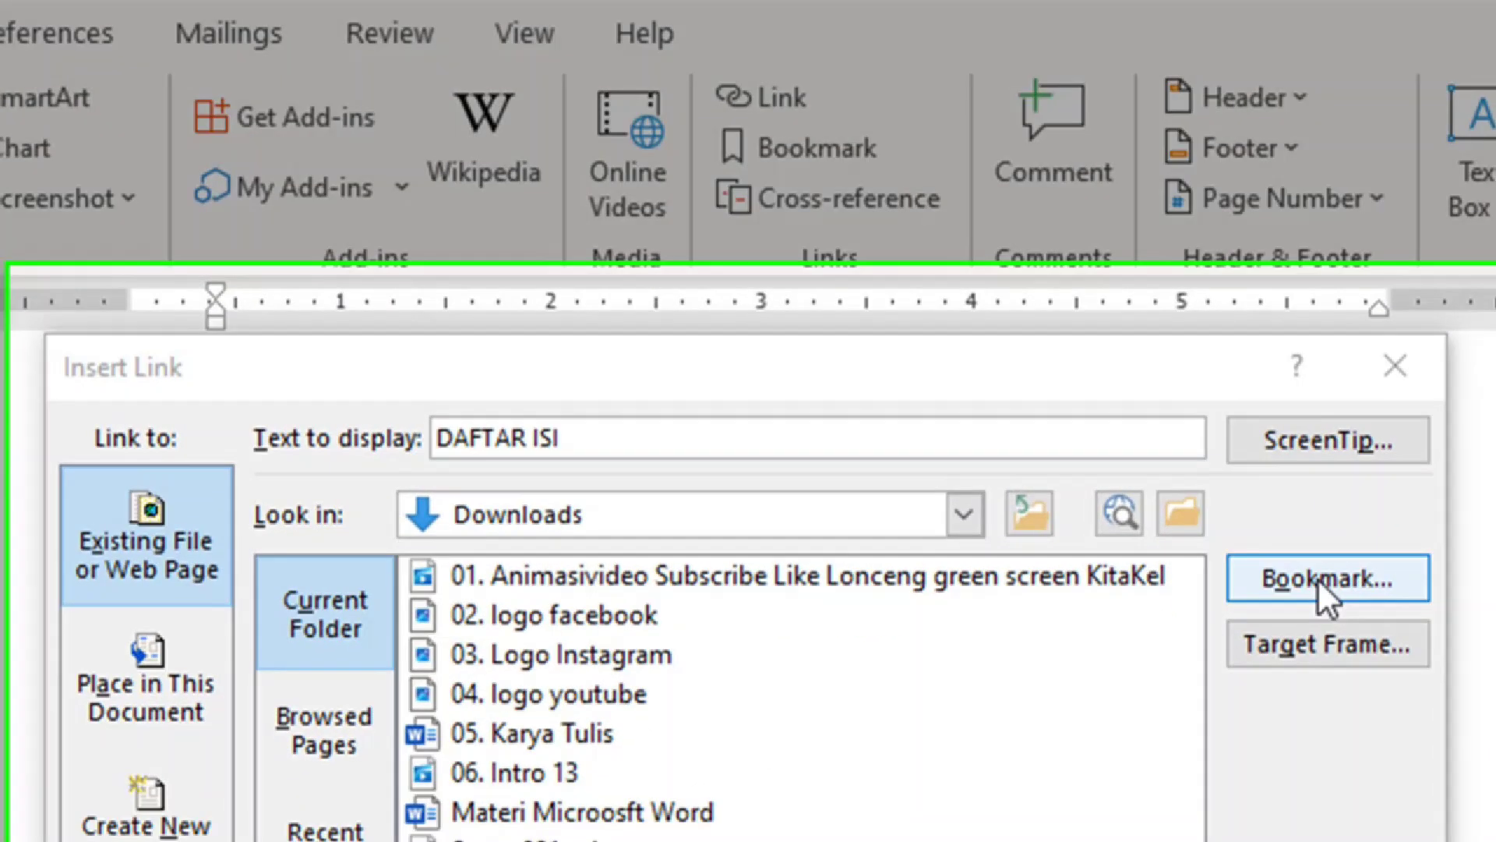
pyautogui.click(1320, 655)
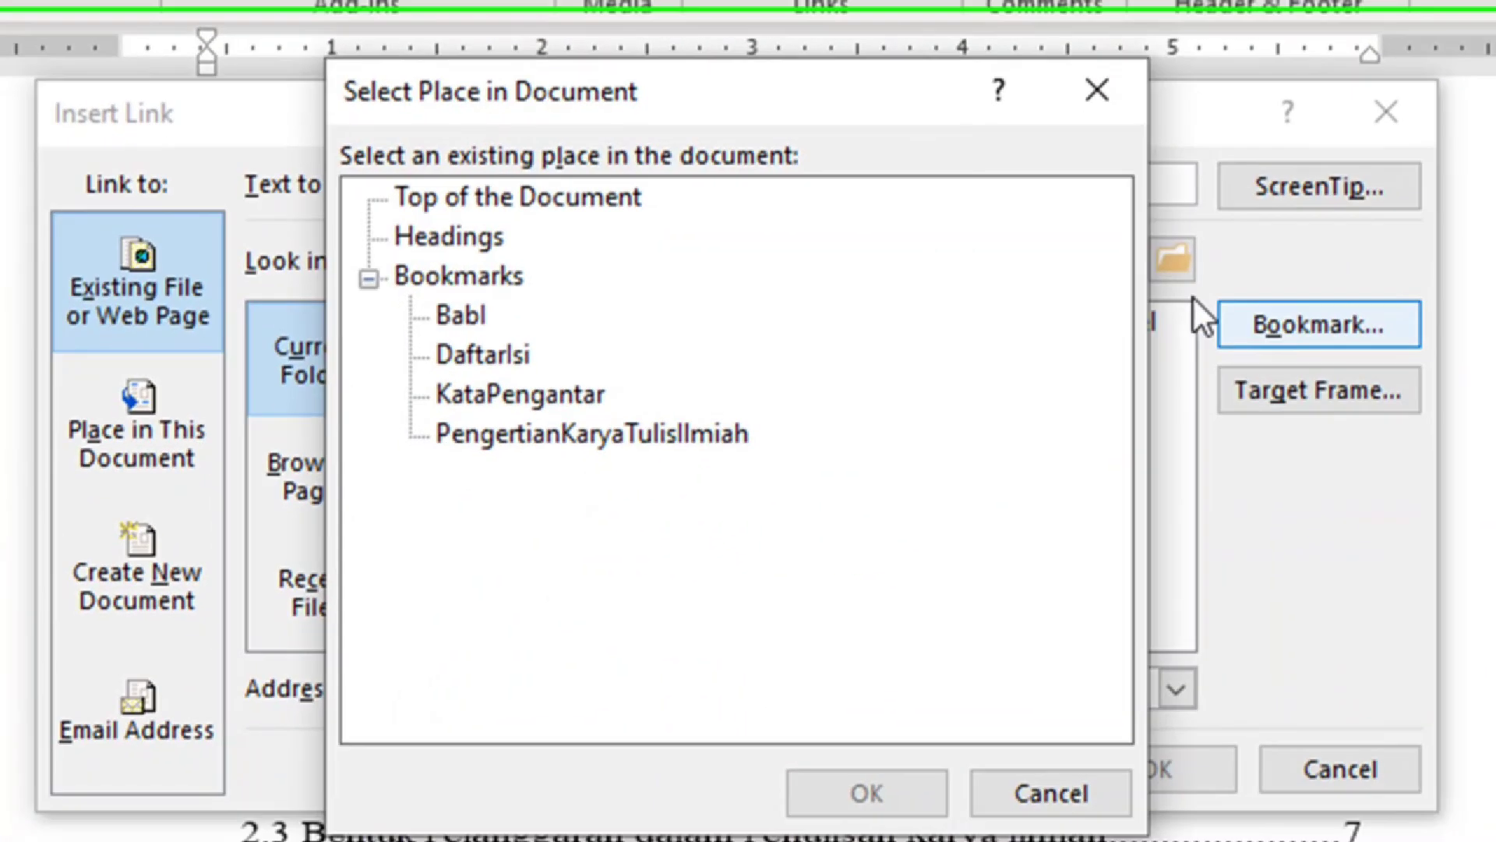
pyautogui.click(503, 343)
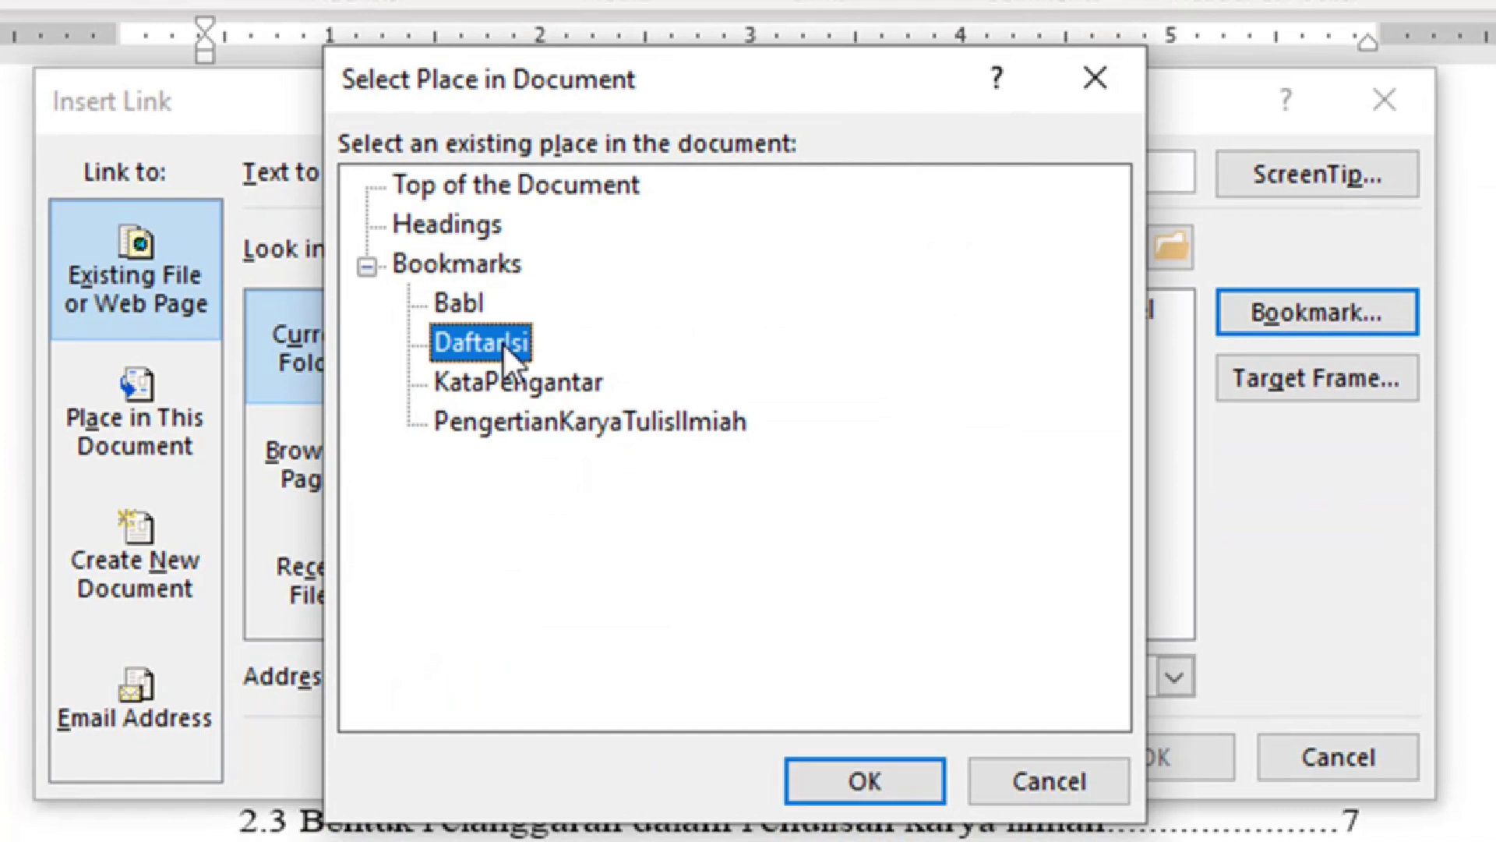
pyautogui.click(862, 778)
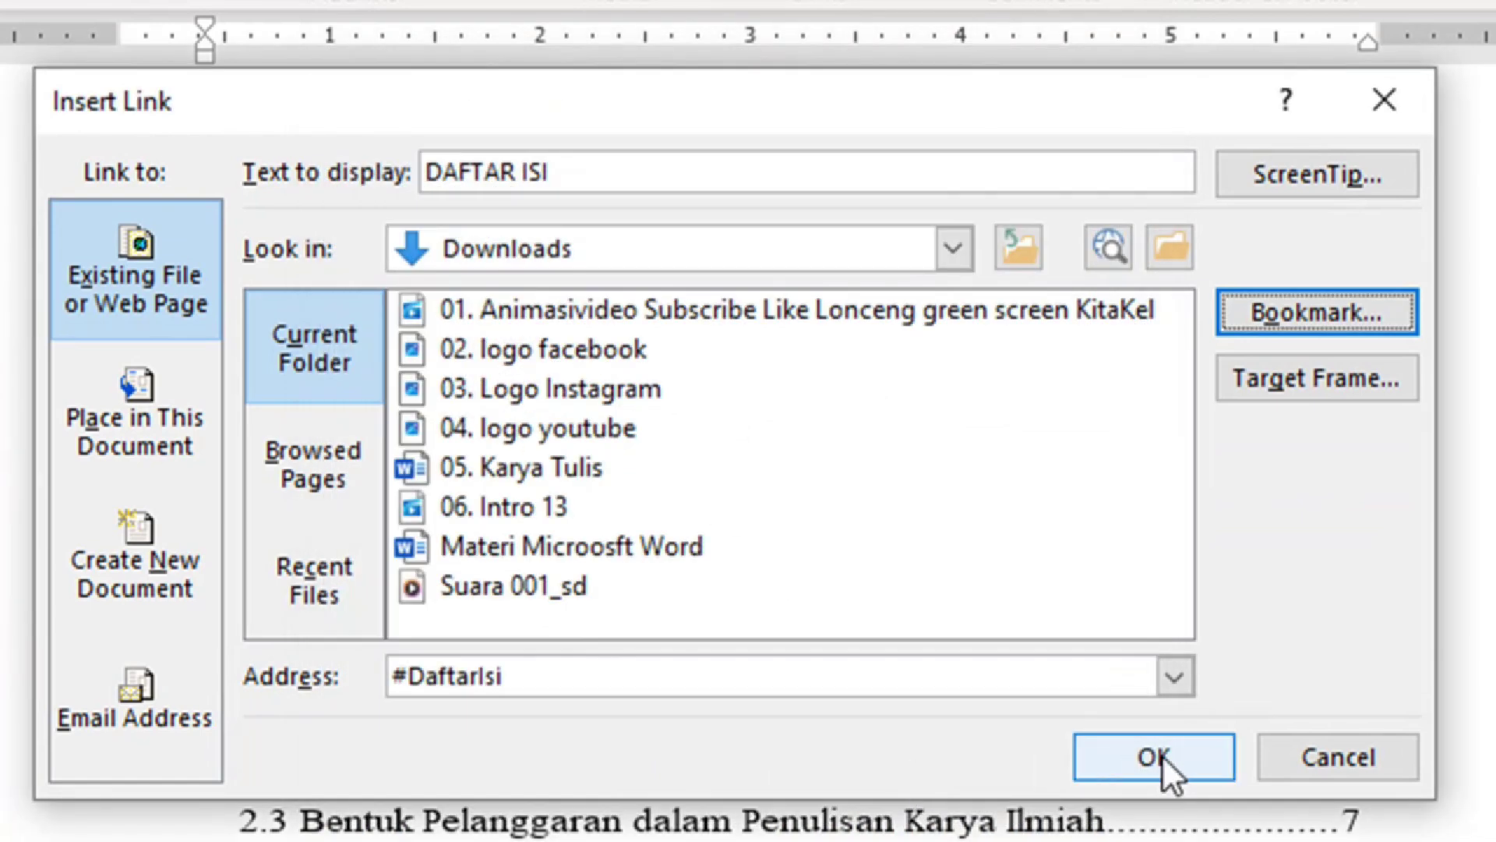
pyautogui.click(1162, 755)
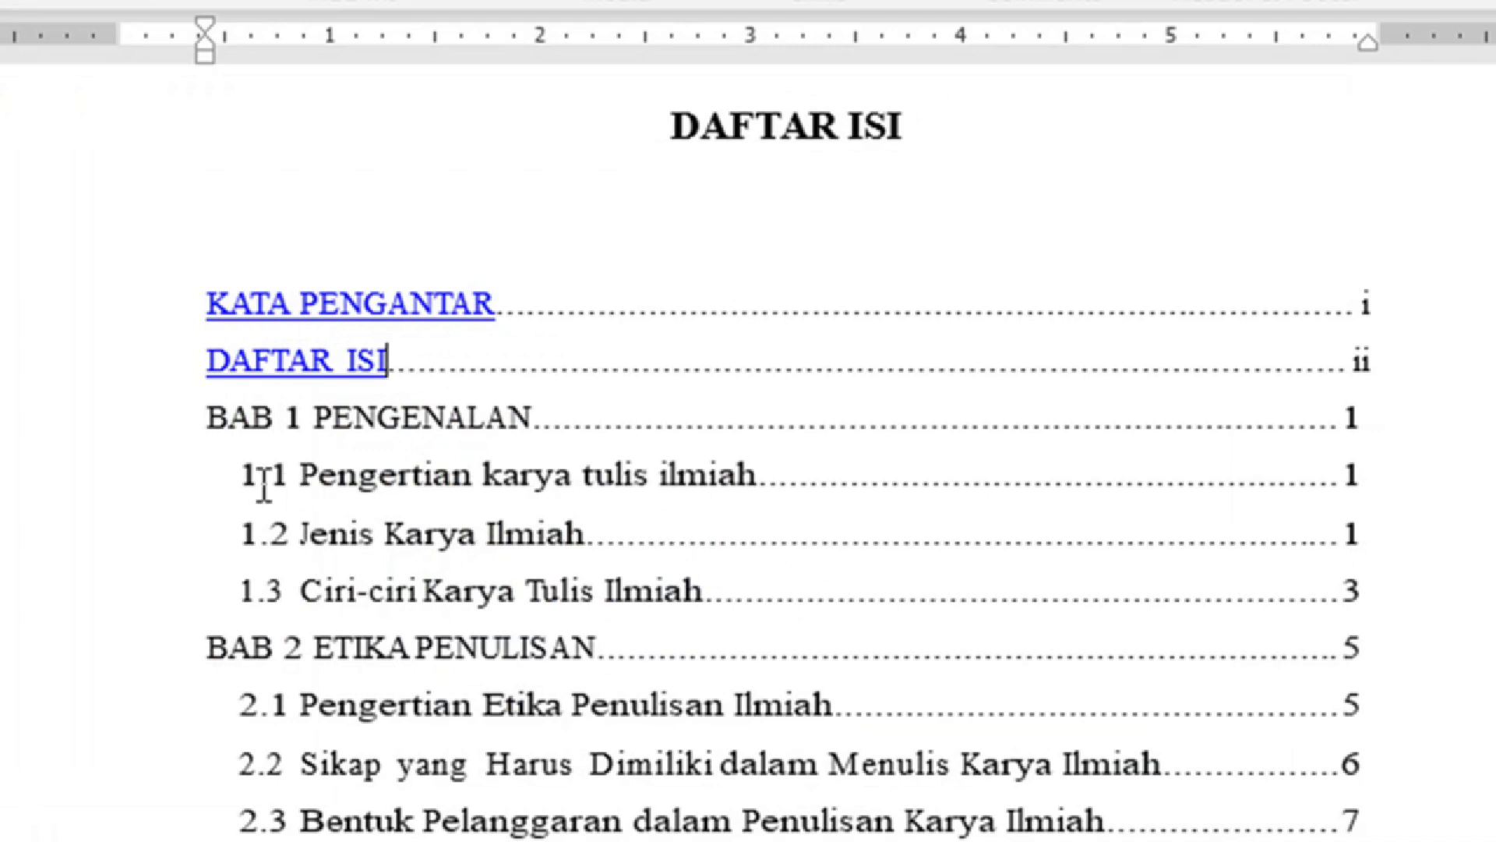
# Step: Link the BAB 1 PENGENALAN entry in the table of contents to the BabI bookmark
pyautogui.moveTo(208, 402); pyautogui.dragTo(446, 407)
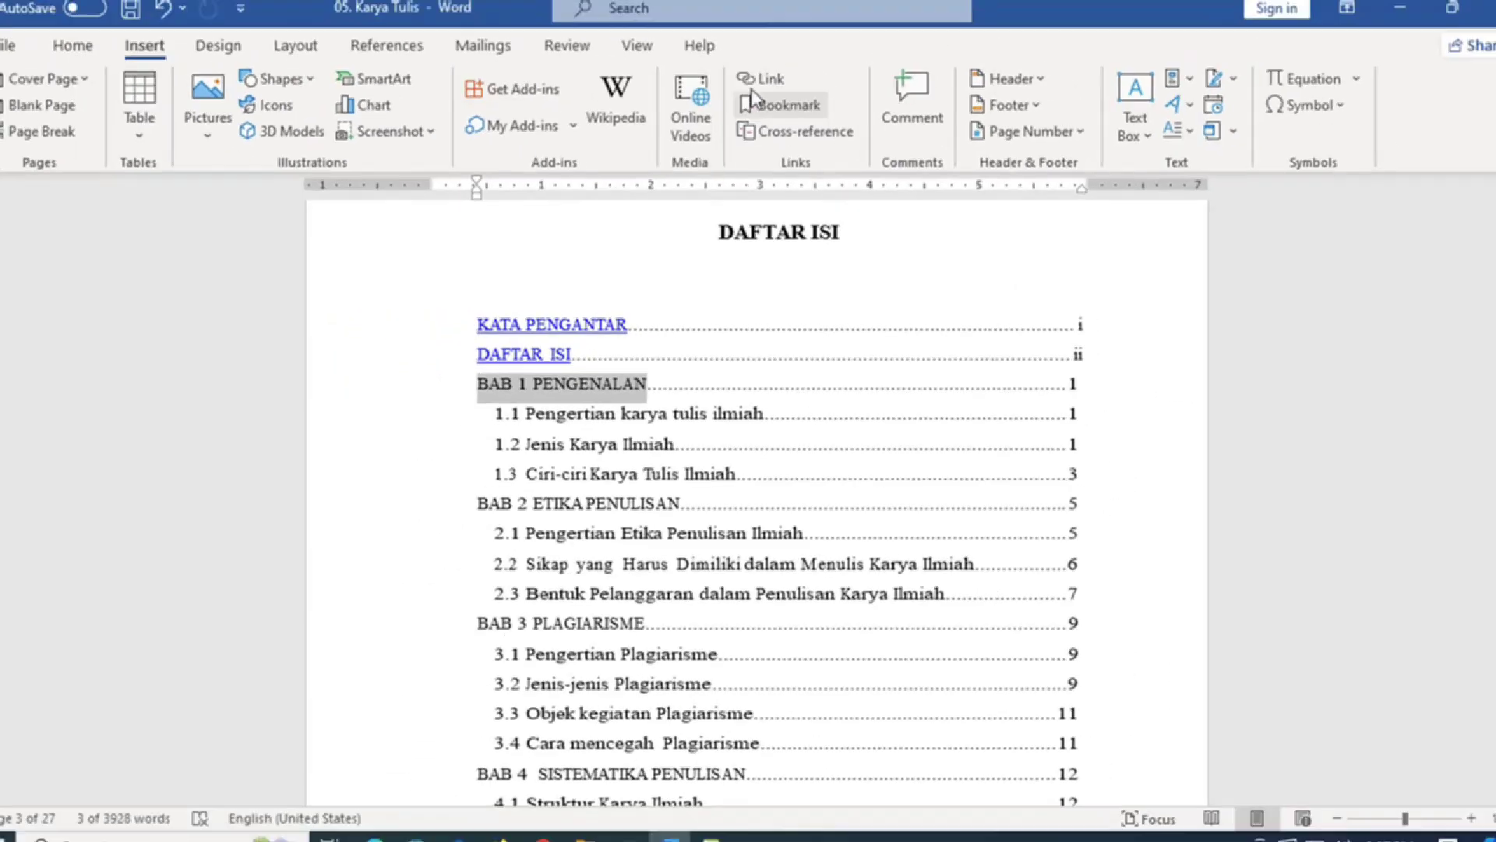
pyautogui.click(770, 89)
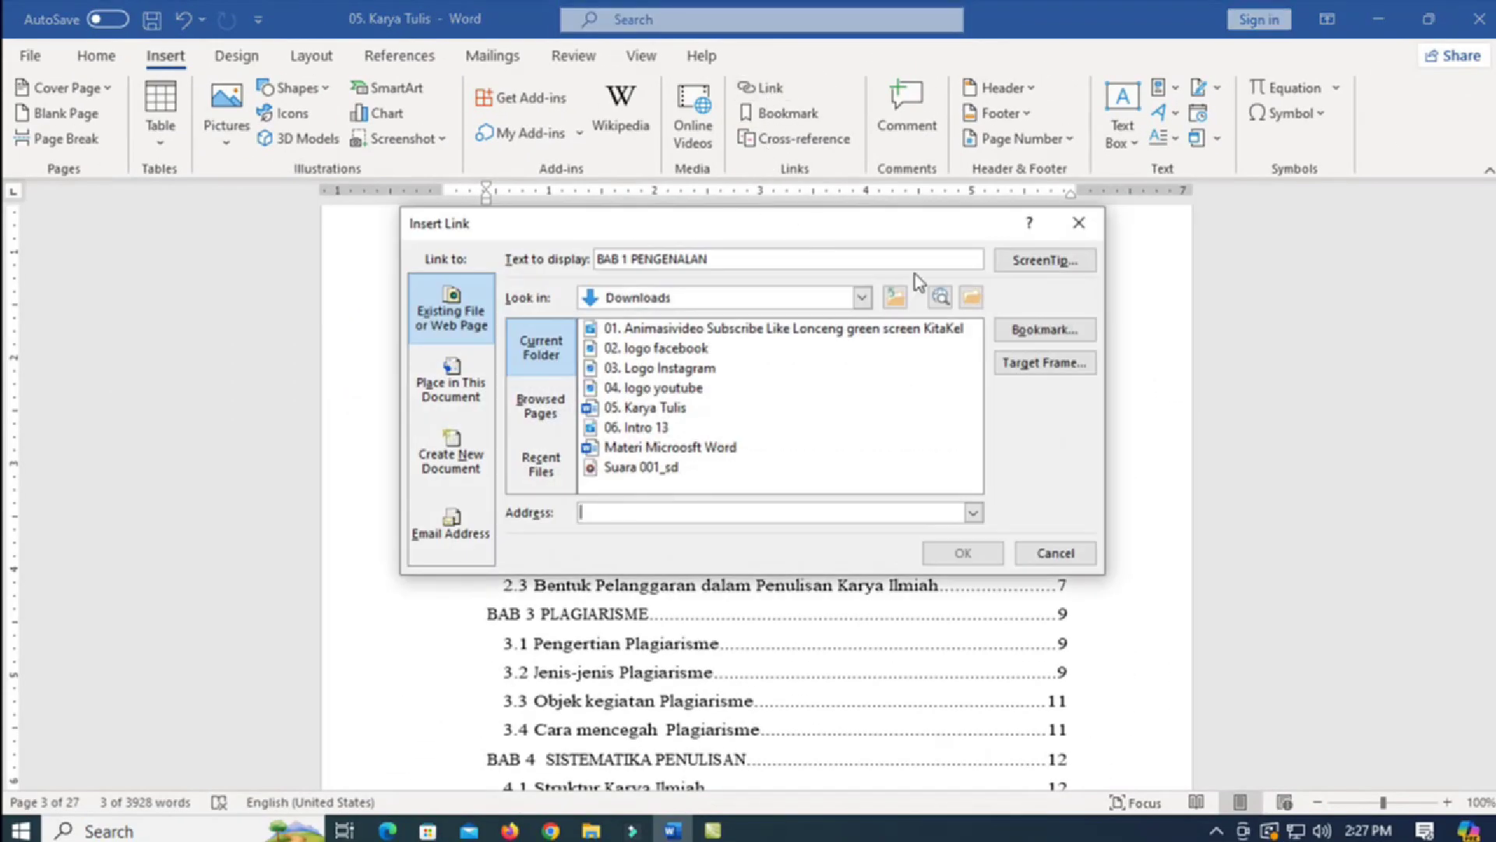
pyautogui.click(1036, 333)
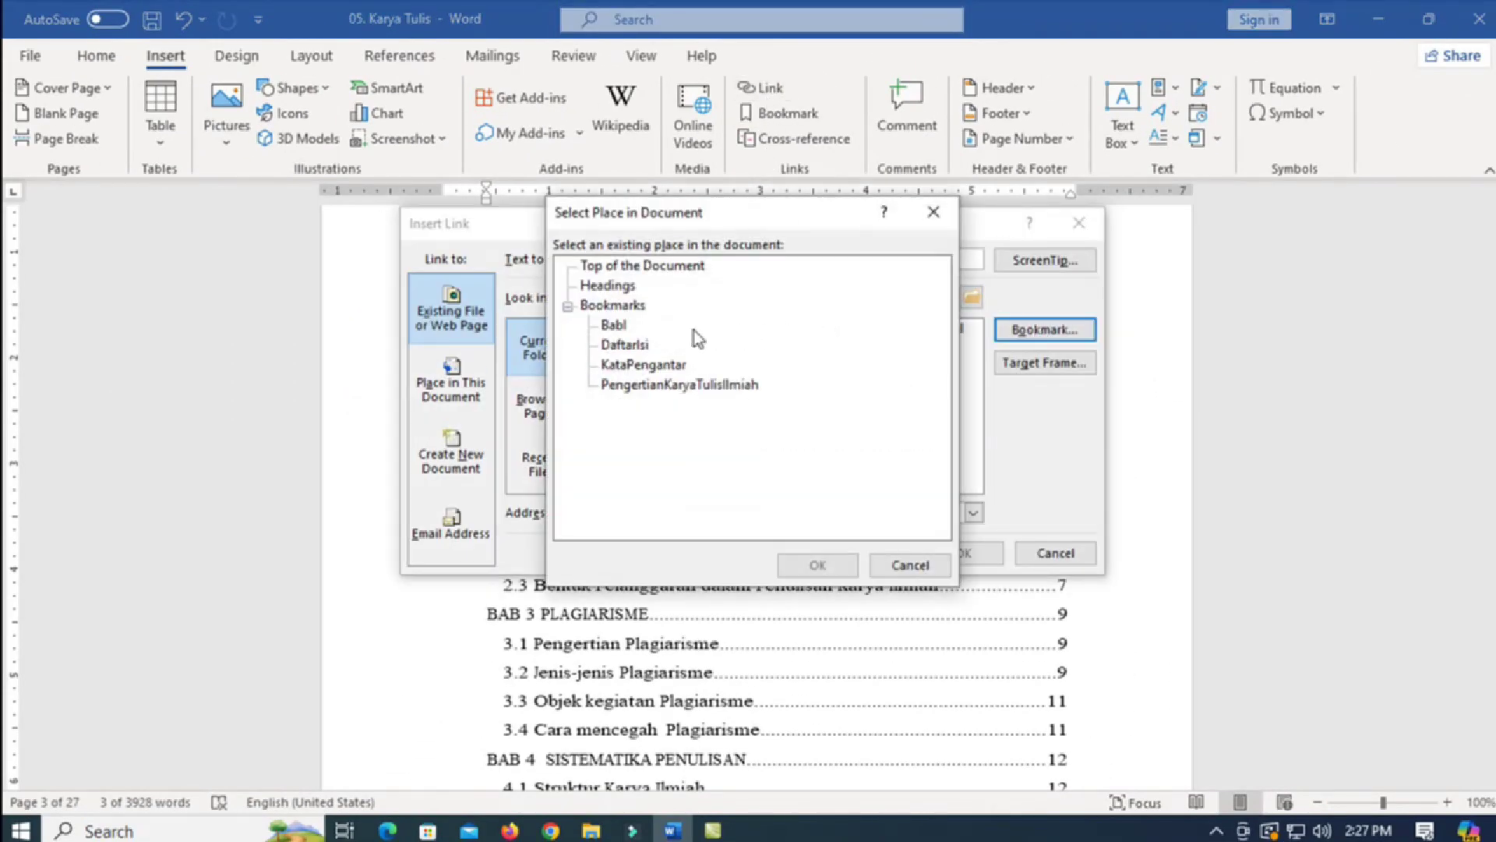
pyautogui.click(615, 326)
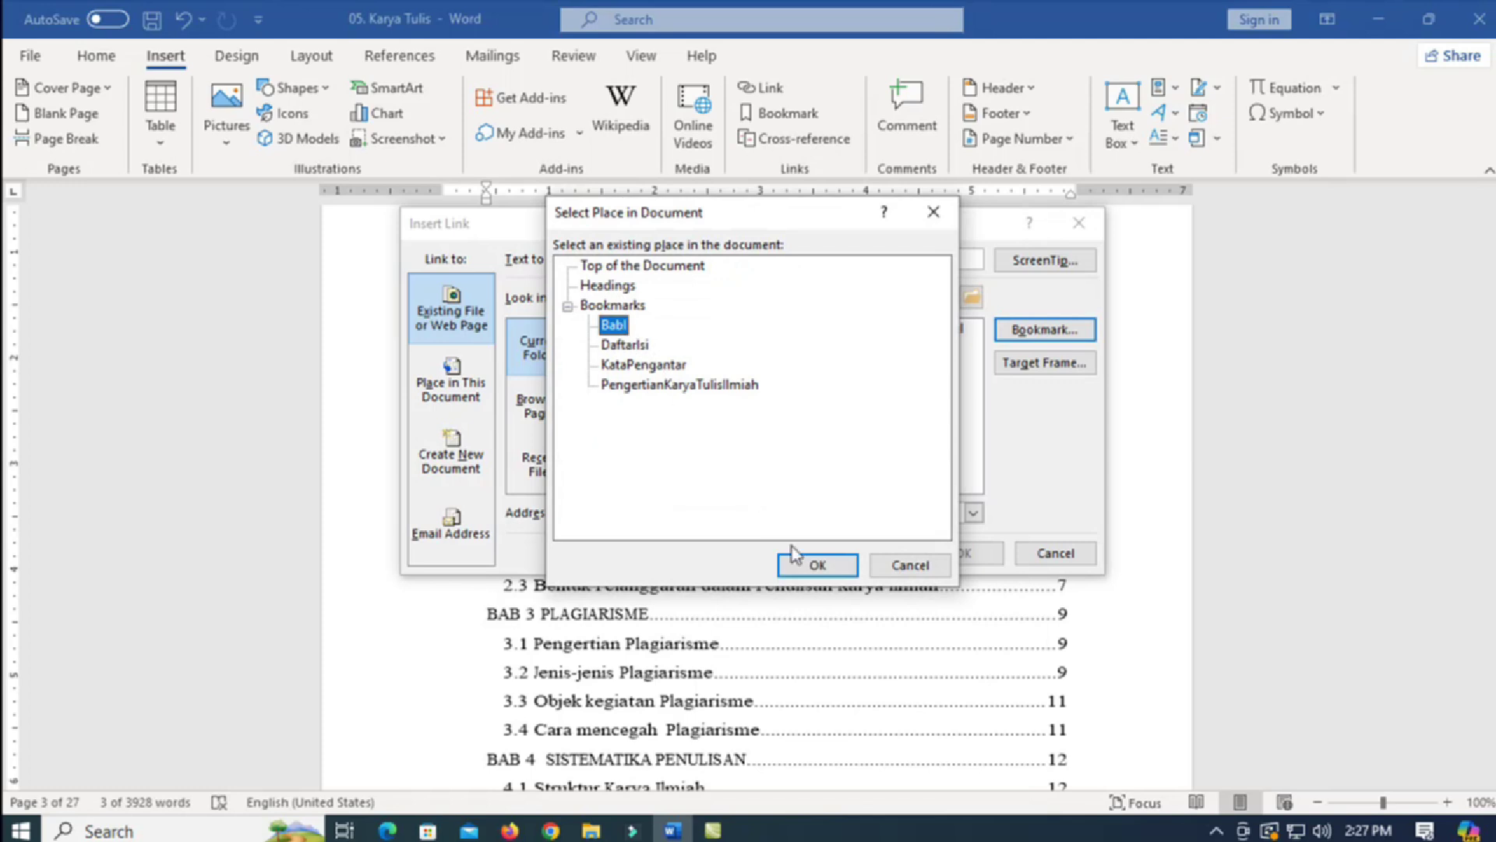
pyautogui.click(815, 567)
pyautogui.click(964, 554)
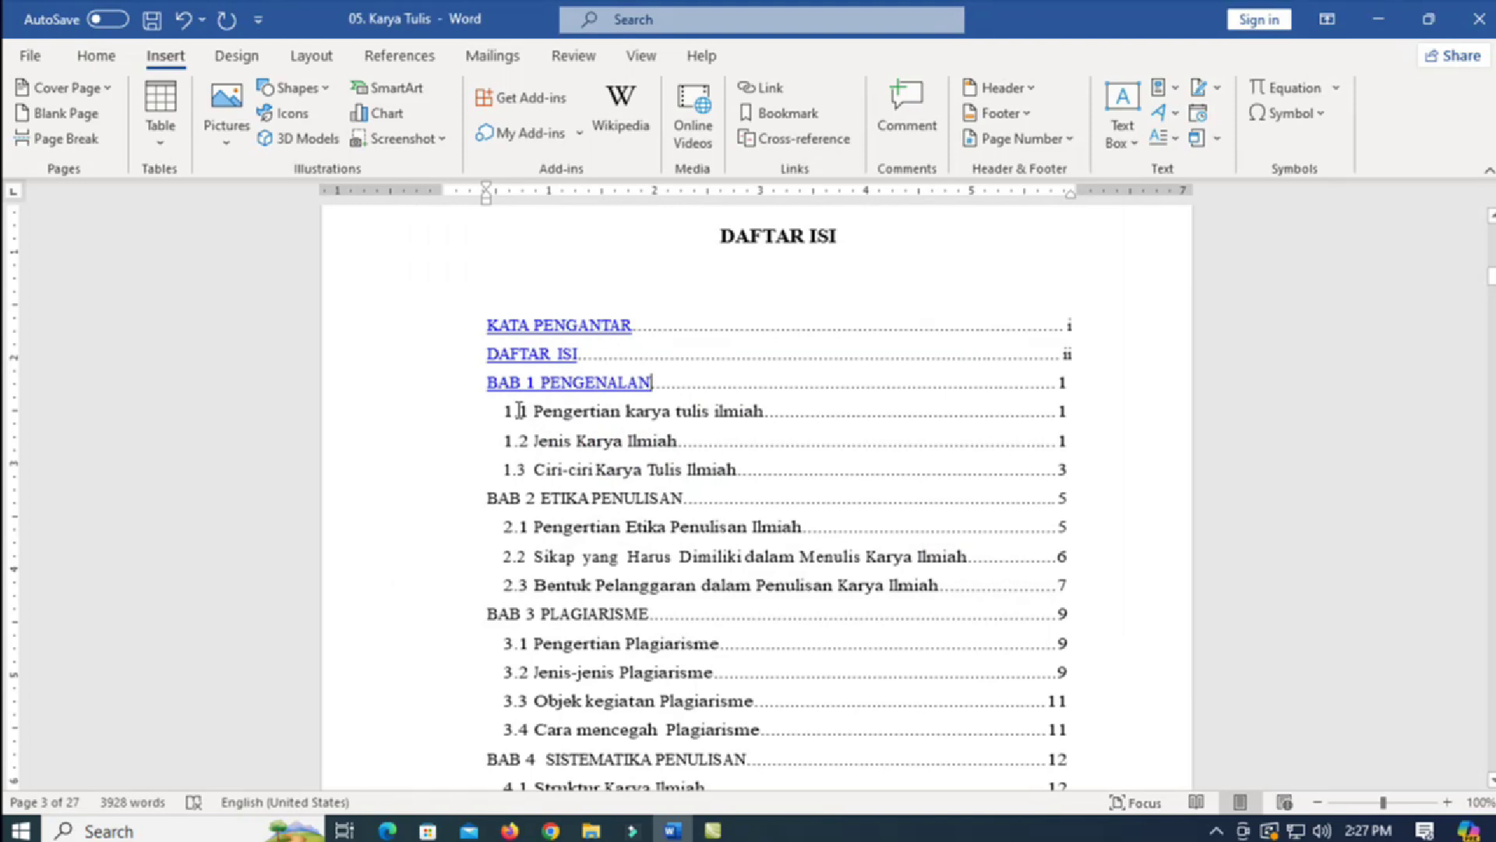
# Step: Link the 1.1 Pengertian karya tulis ilmiah entry in the table of contents to the PengertianKaryaTulisIlmiah bookmark
pyautogui.moveTo(506, 410); pyautogui.dragTo(736, 405)
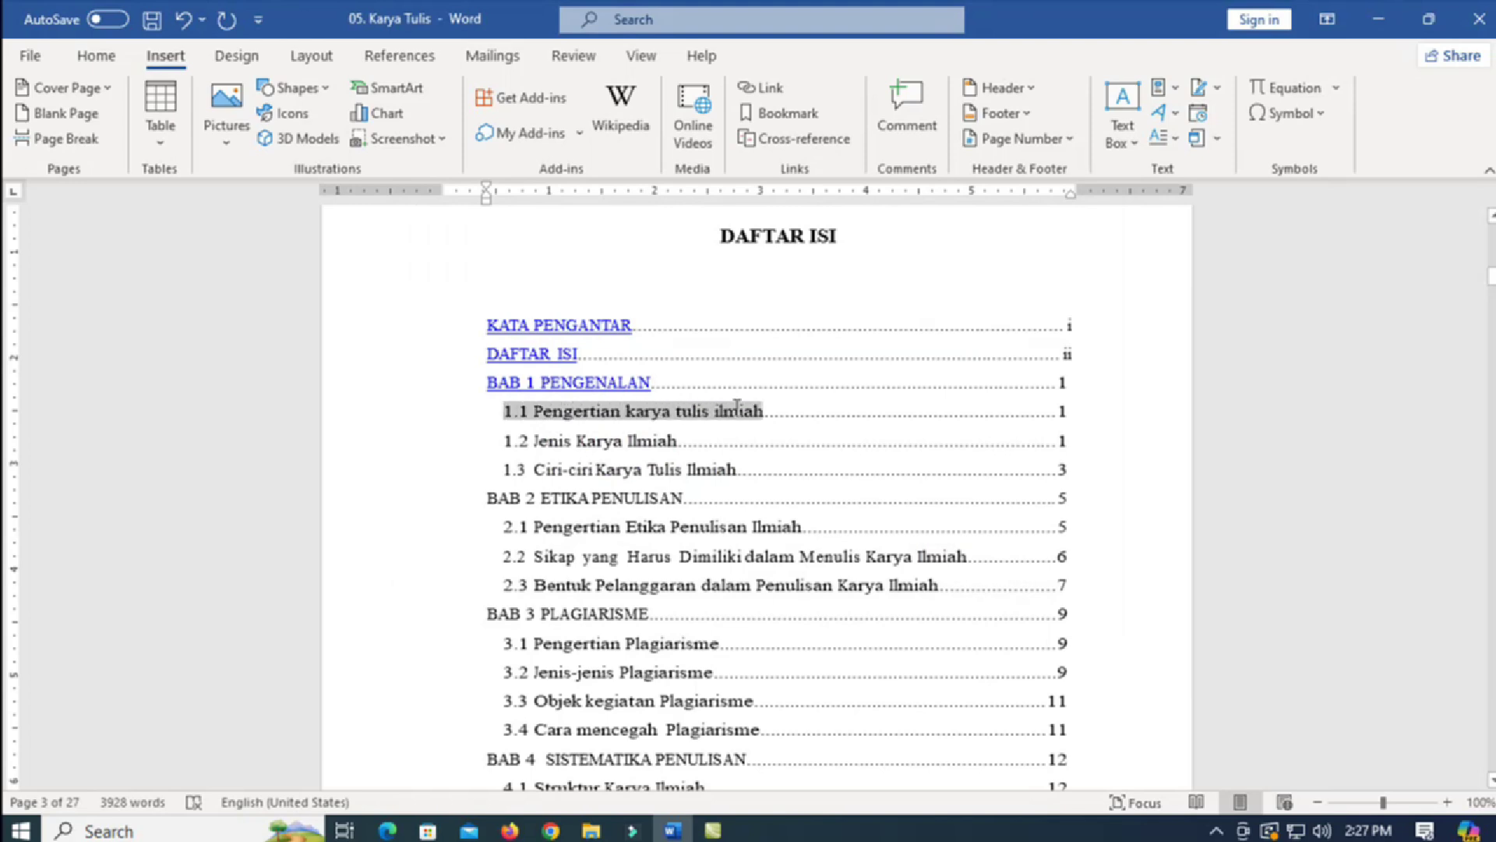
pyautogui.click(781, 89)
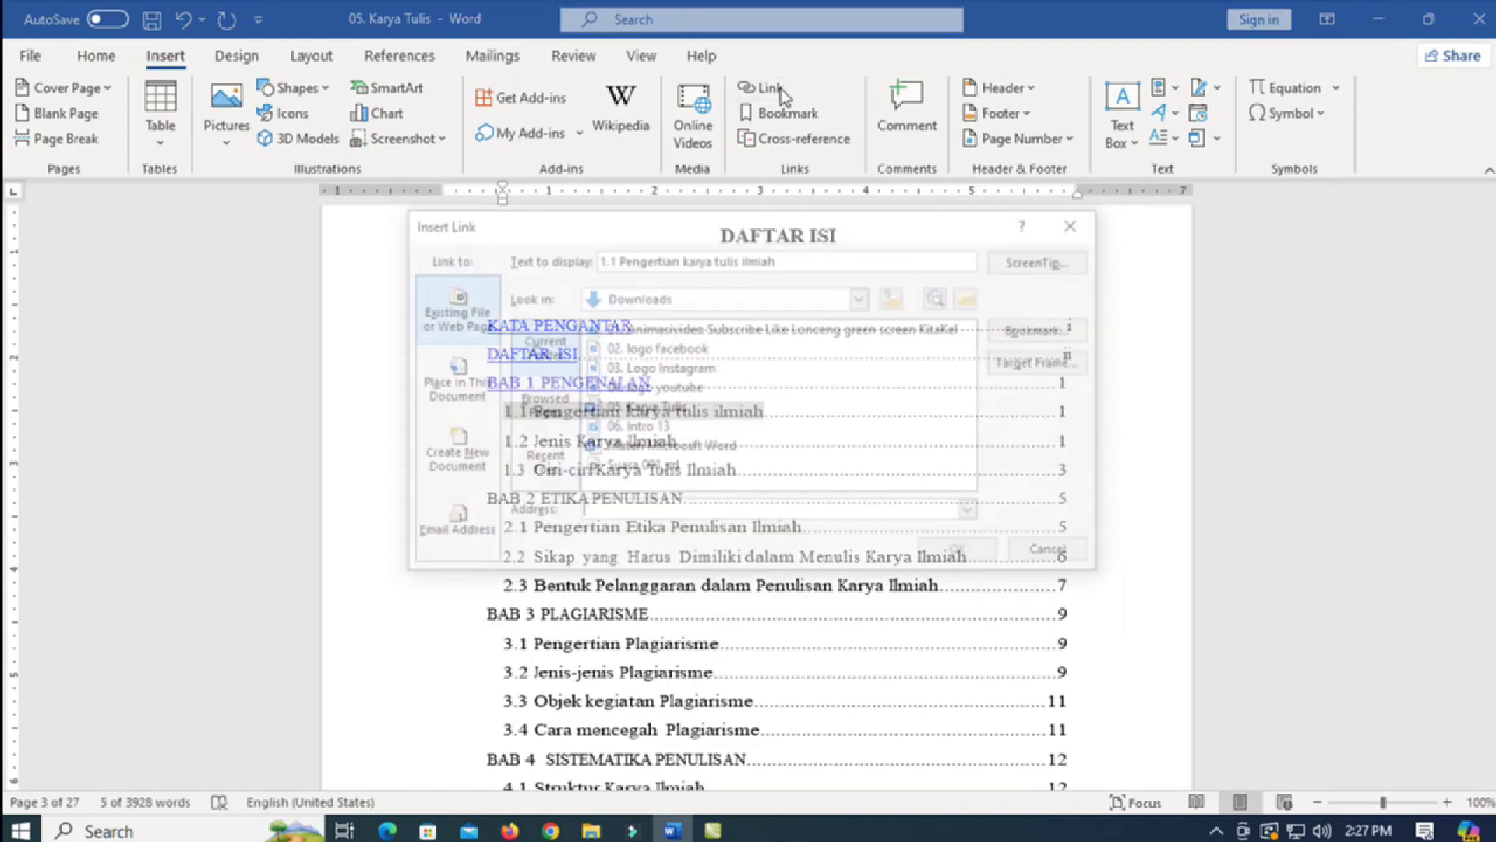
pyautogui.click(1052, 334)
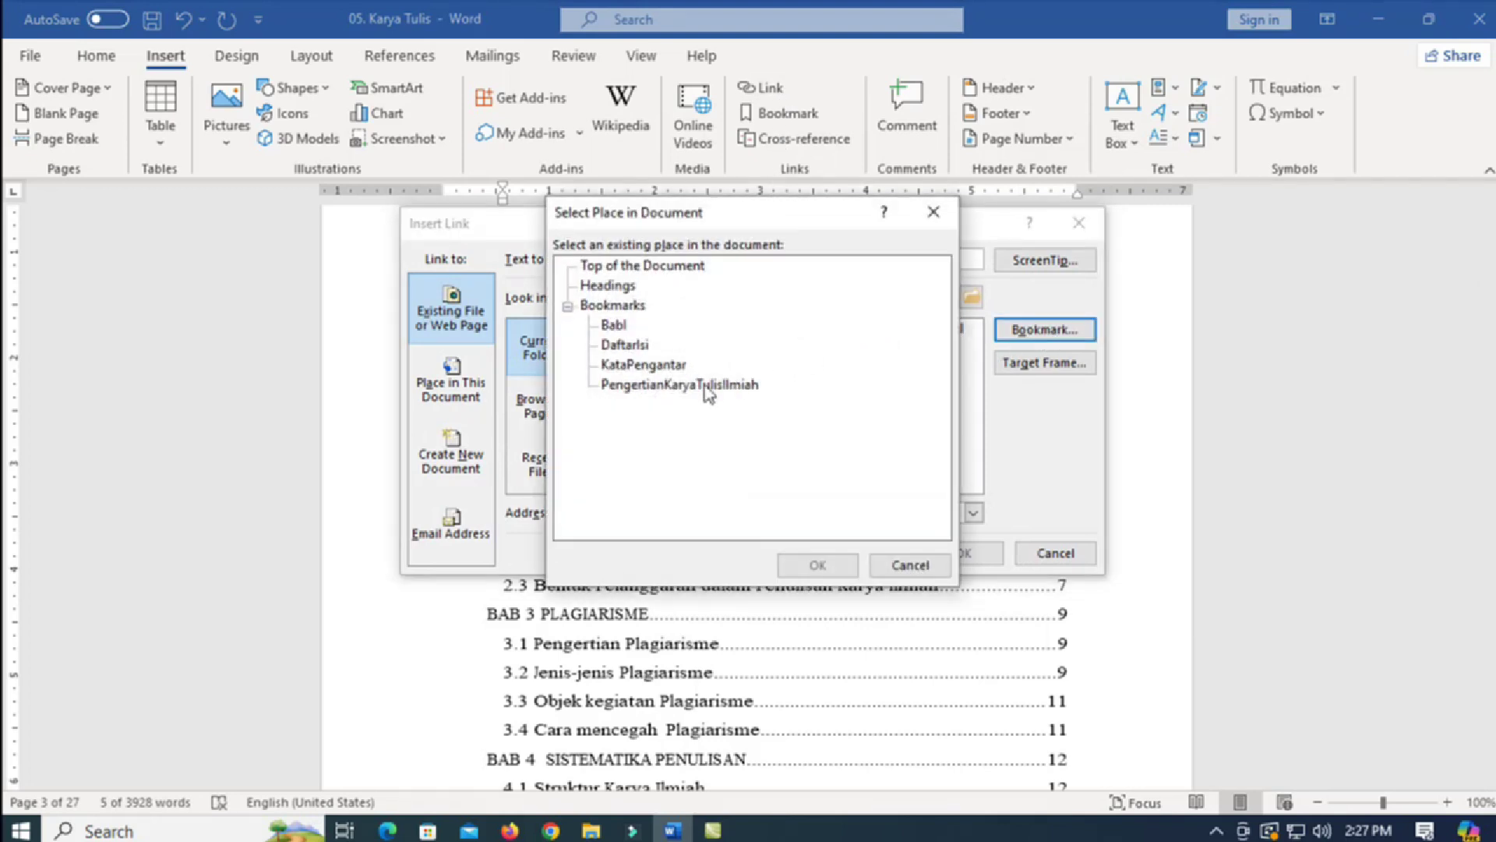
pyautogui.click(704, 385)
pyautogui.click(818, 564)
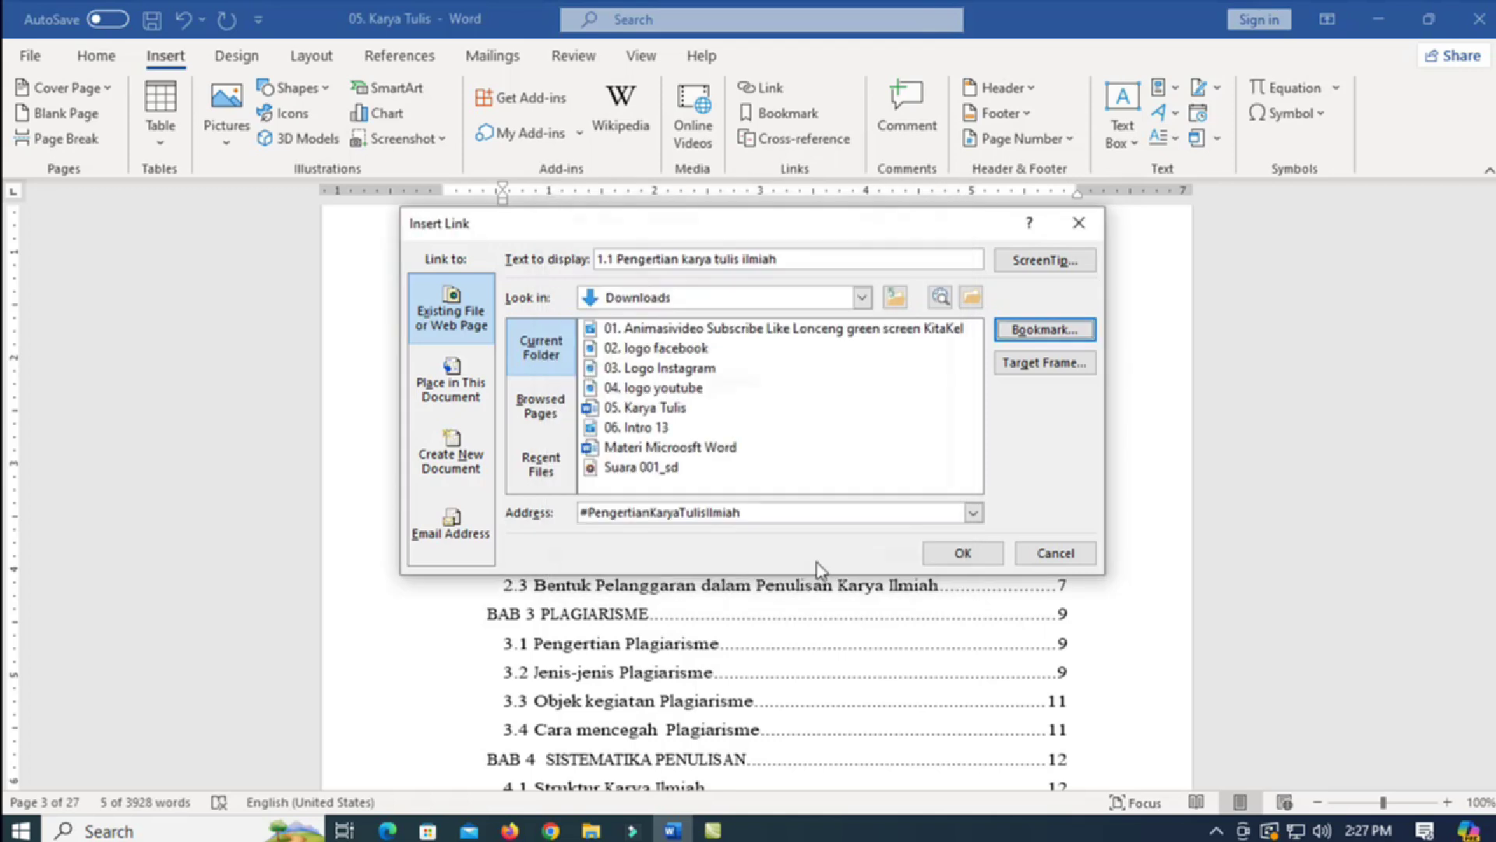
pyautogui.click(964, 555)
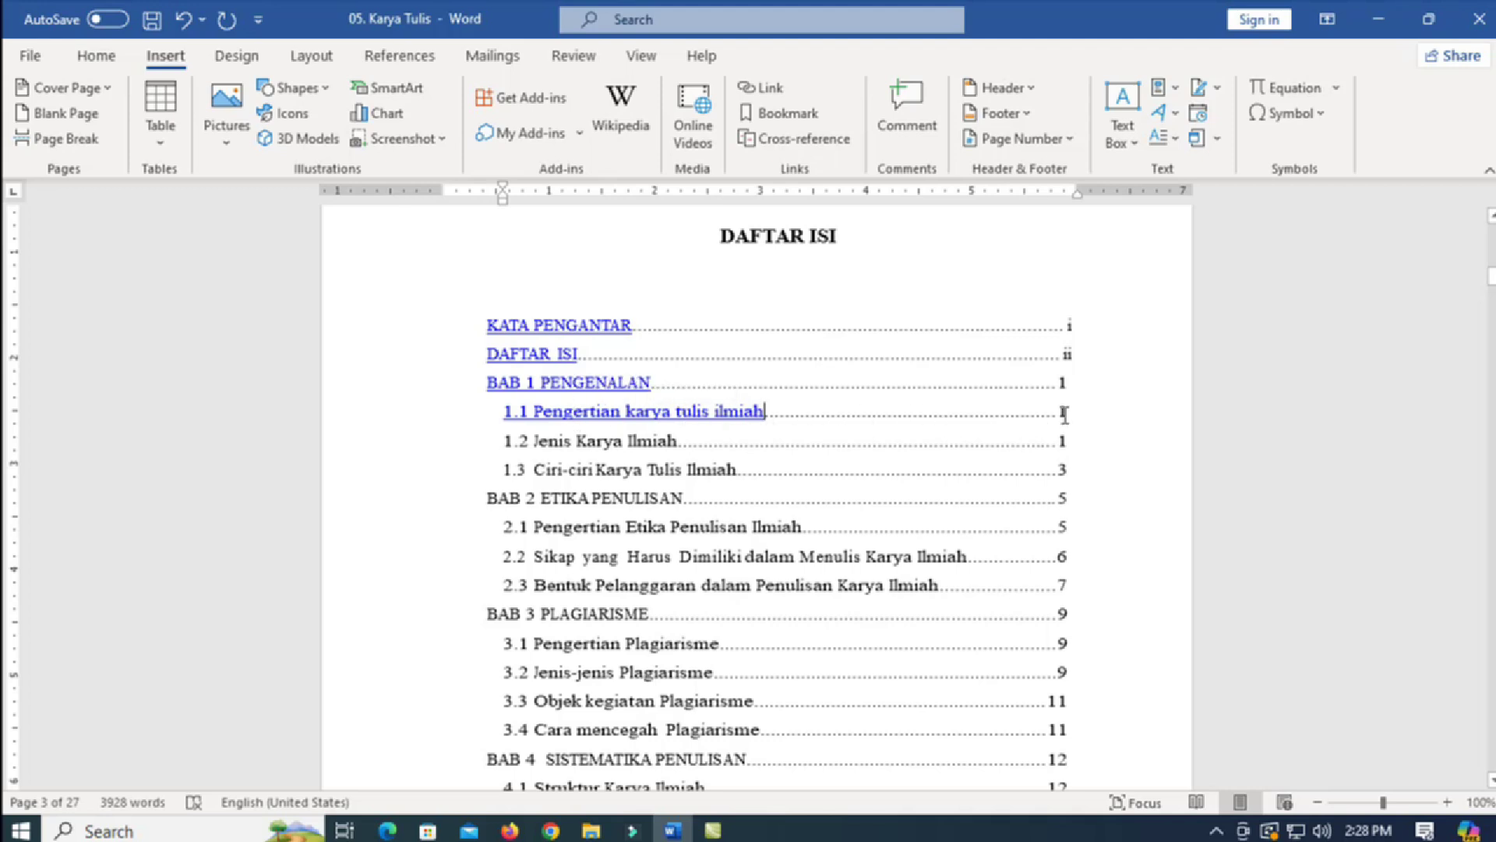
# Step: Test the 1.1 Pengertian karya tulis ilmiah link twice, returning to the table of contents in between
pyautogui.keyDown('ctrl'); pyautogui.click(575, 419); pyautogui.keyUp('ctrl')
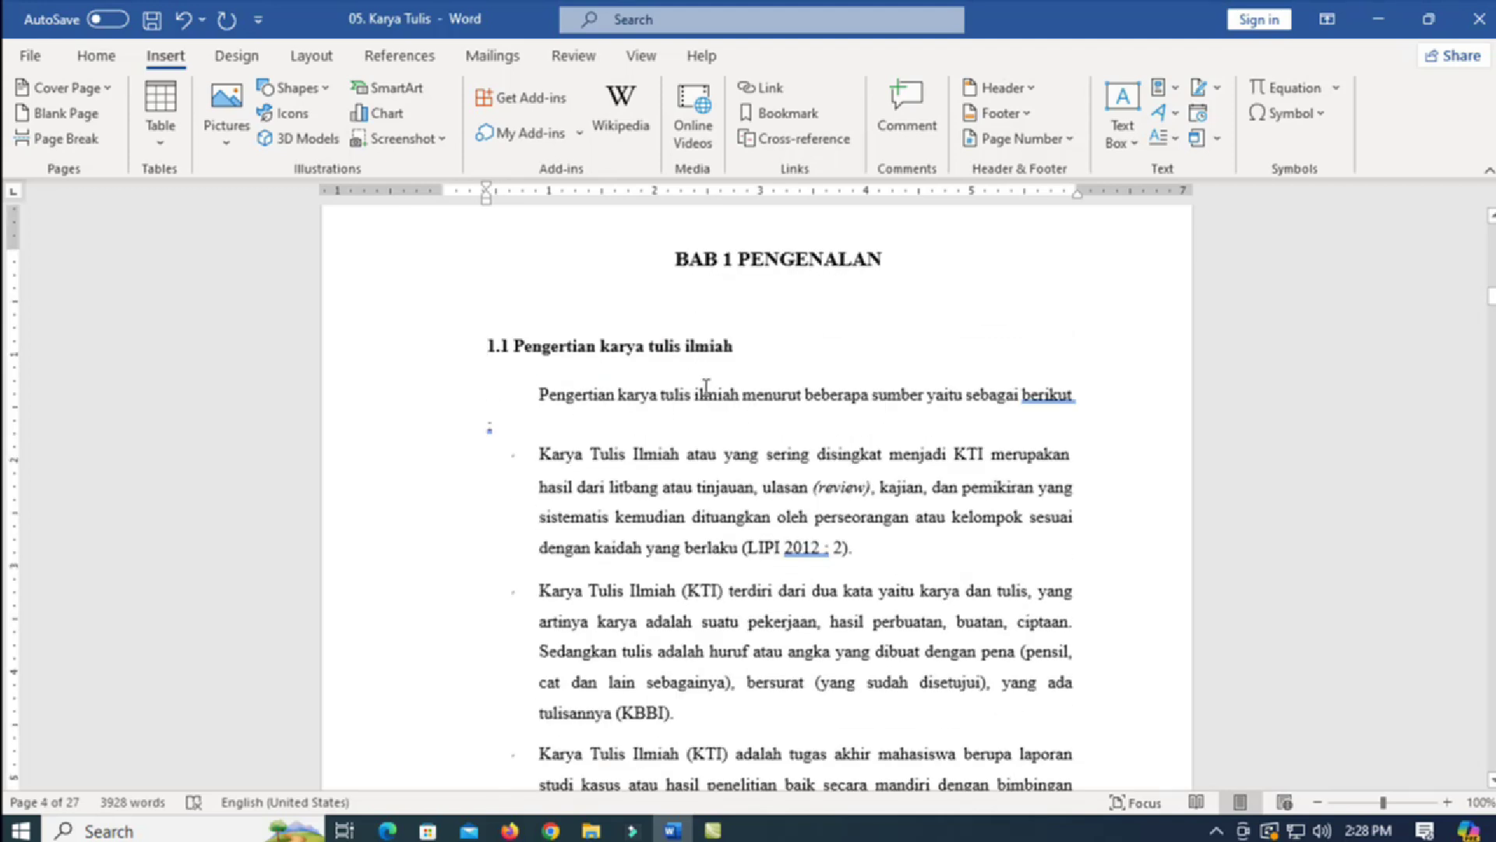
pyautogui.scroll(10, 701, 367)
pyautogui.scroll(3, 706, 382)
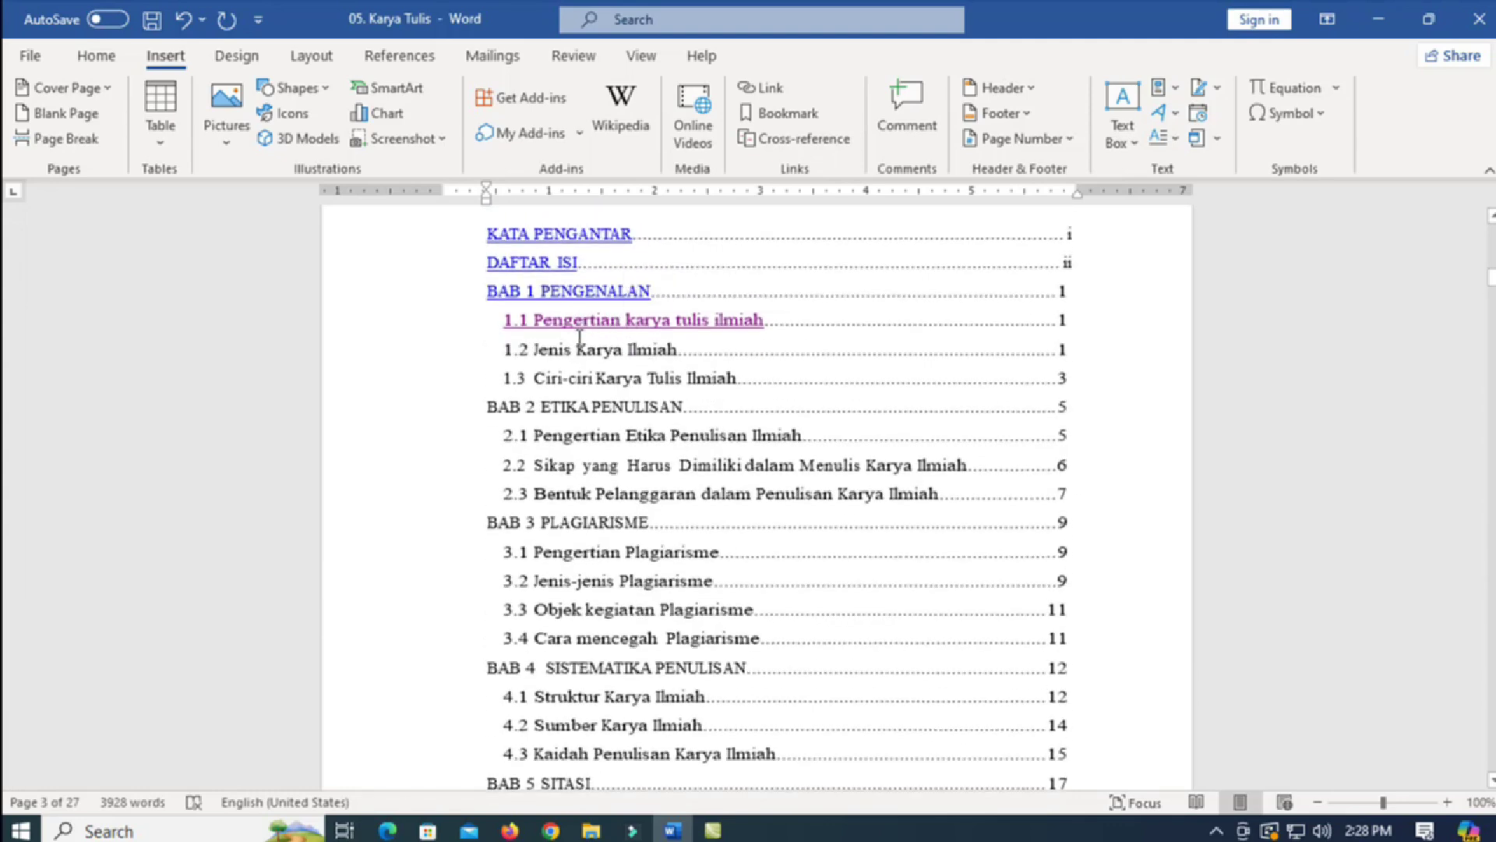
pyautogui.keyDown('ctrl'); pyautogui.click(652, 330); pyautogui.keyUp('ctrl')
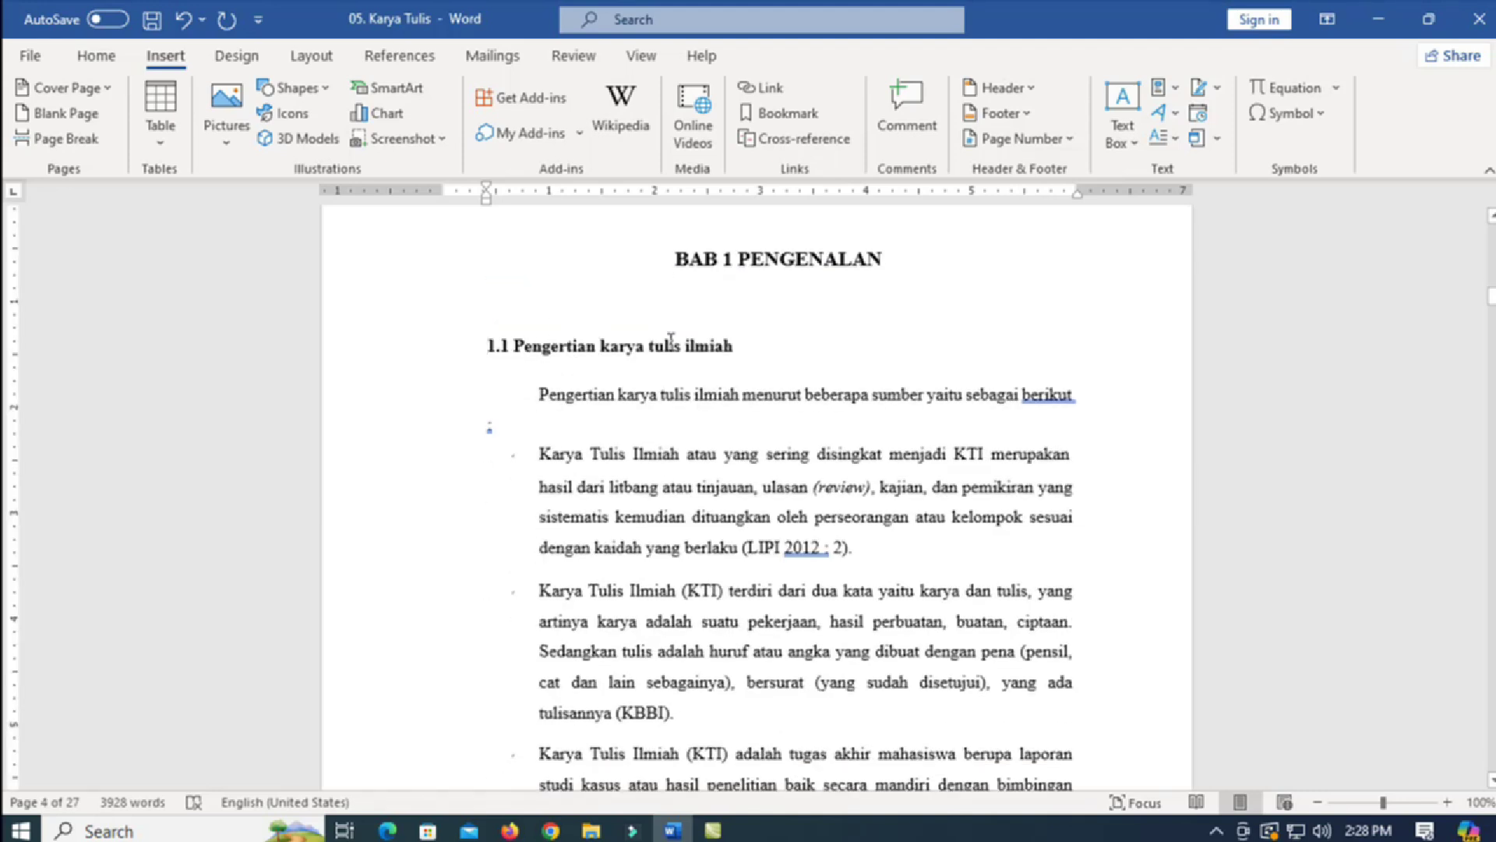
# Step: Return to the table of contents and follow the KATA PENGANTAR link to the preface heading
pyautogui.scroll(12, 670, 339)
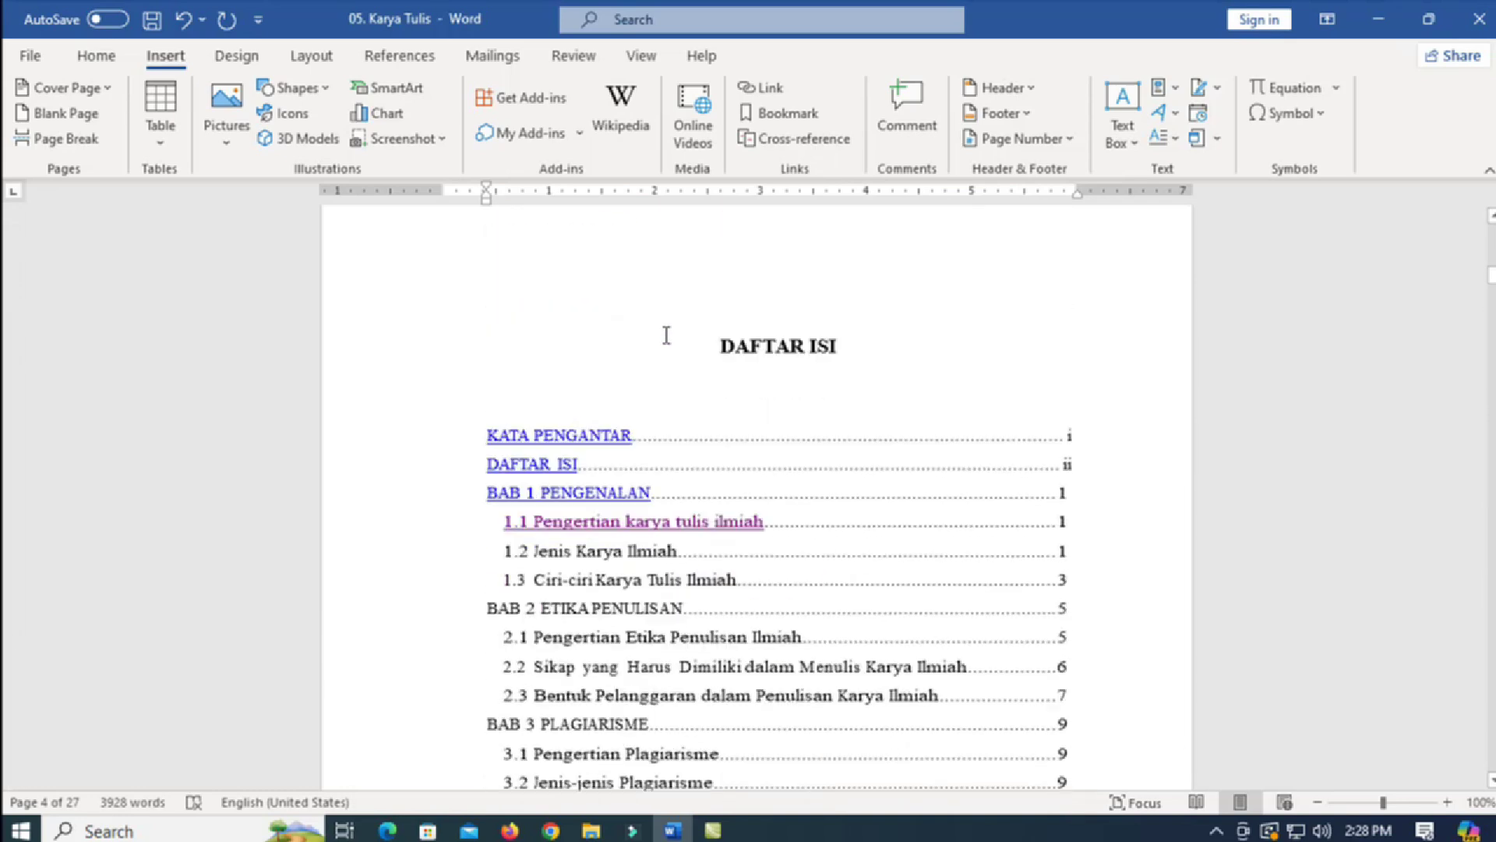
pyautogui.scroll(-3, 663, 347)
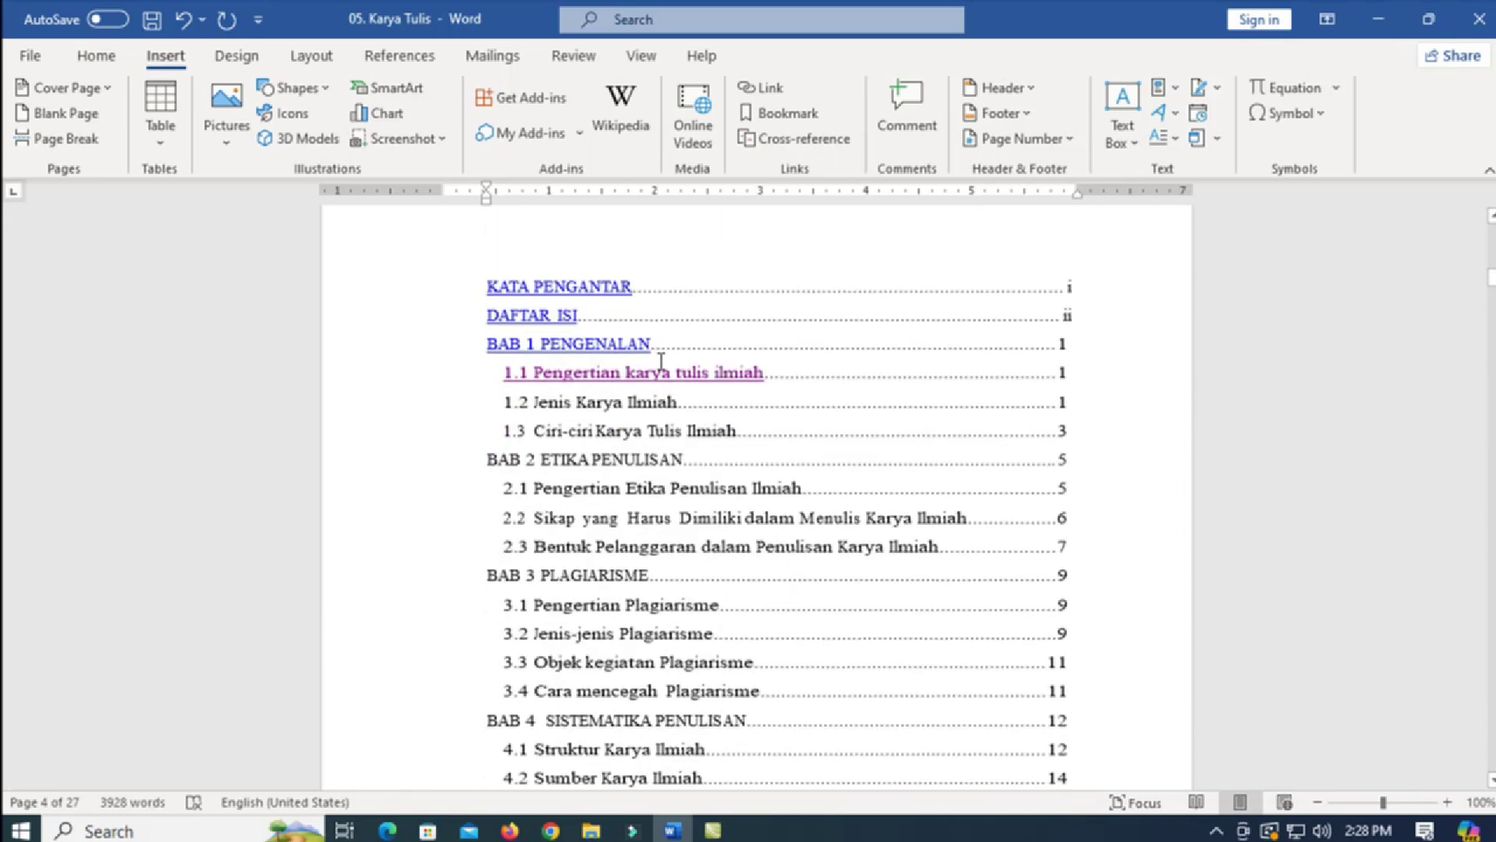
pyautogui.keyDown('ctrl'); pyautogui.click(580, 288); pyautogui.keyUp('ctrl')
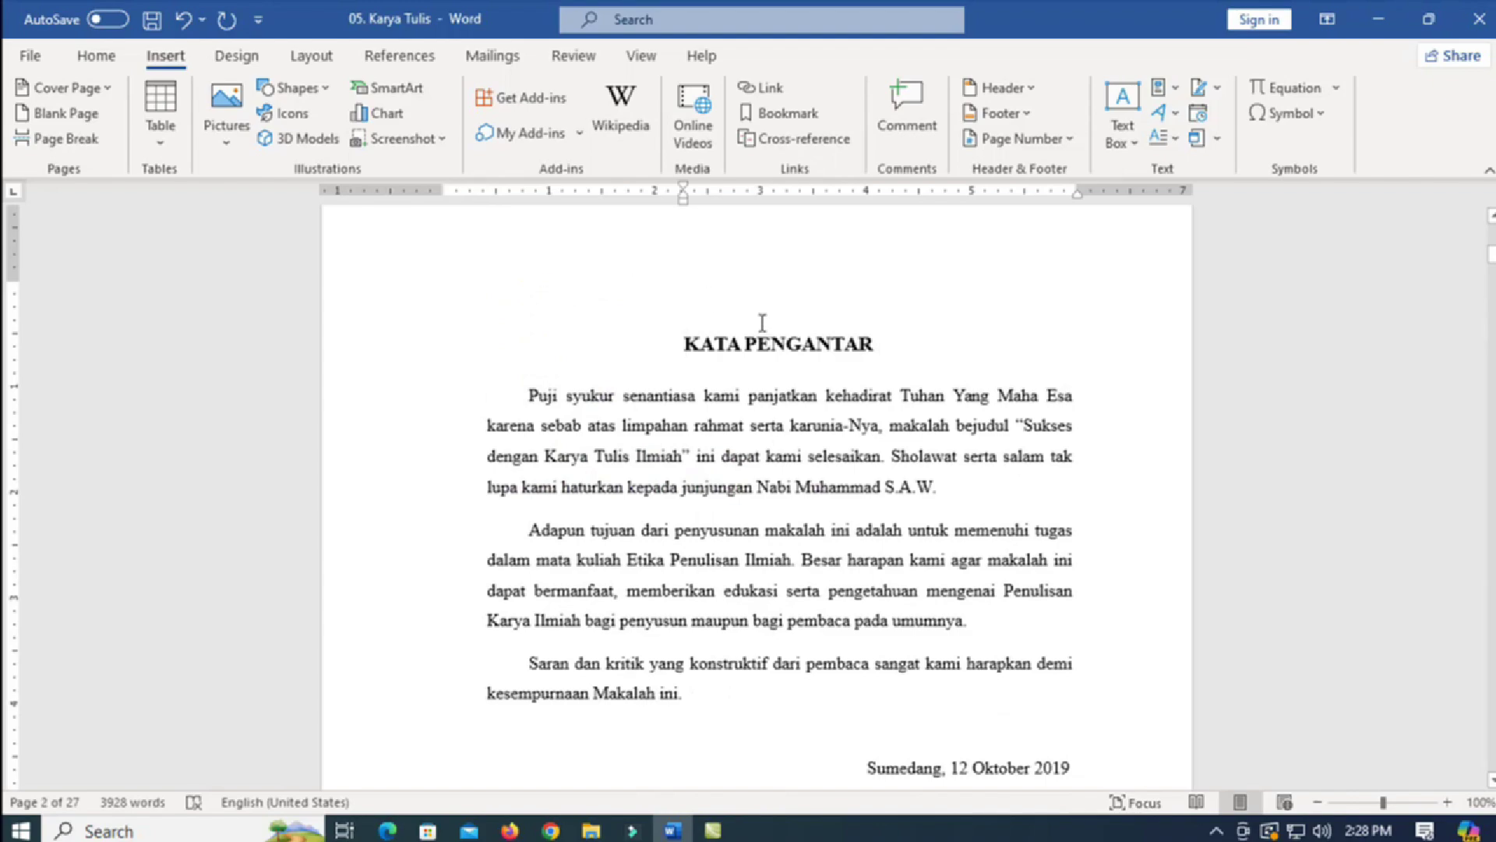